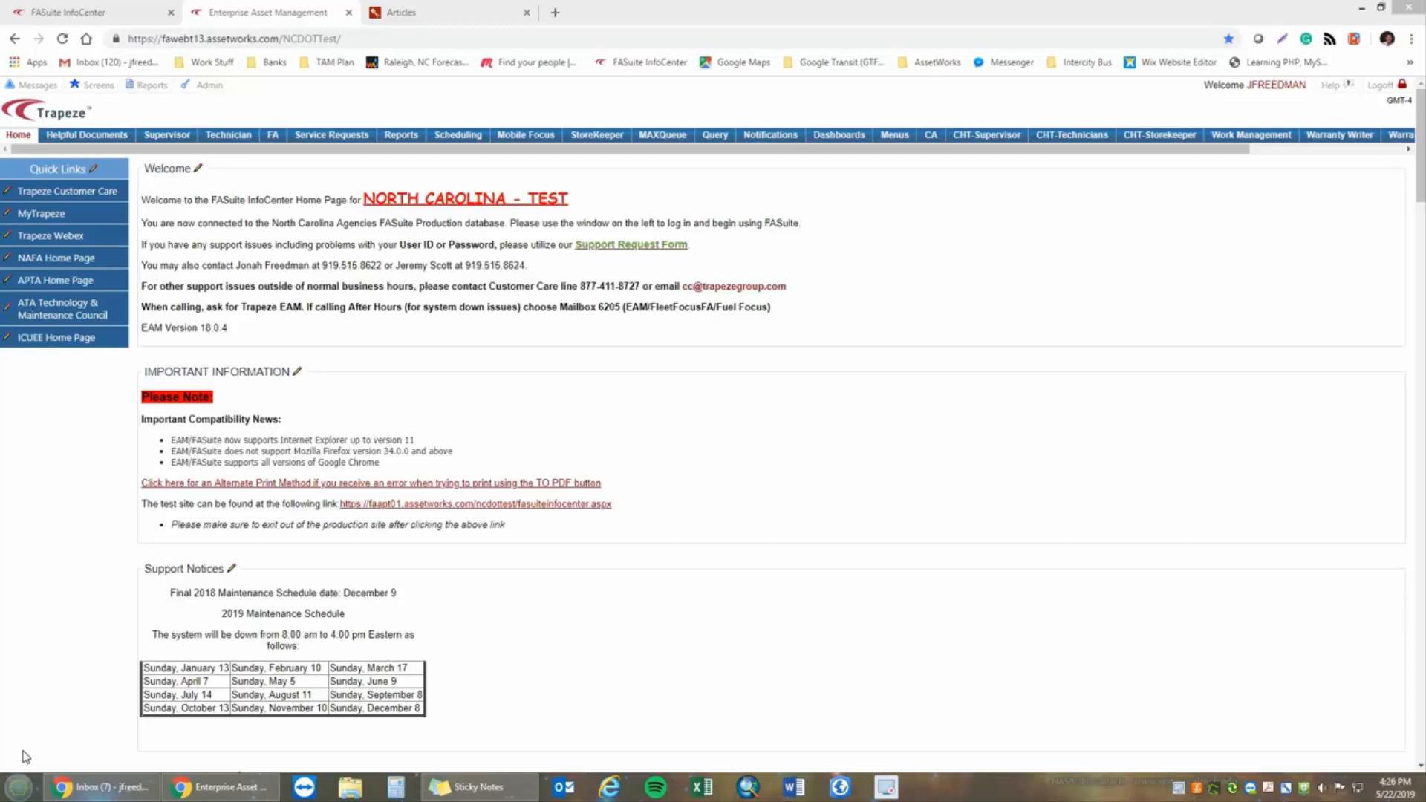
# Find the Fleet Equipment screen by searching the portal for "fleet equip", open it and close its window again.
pyautogui.click(92, 86)
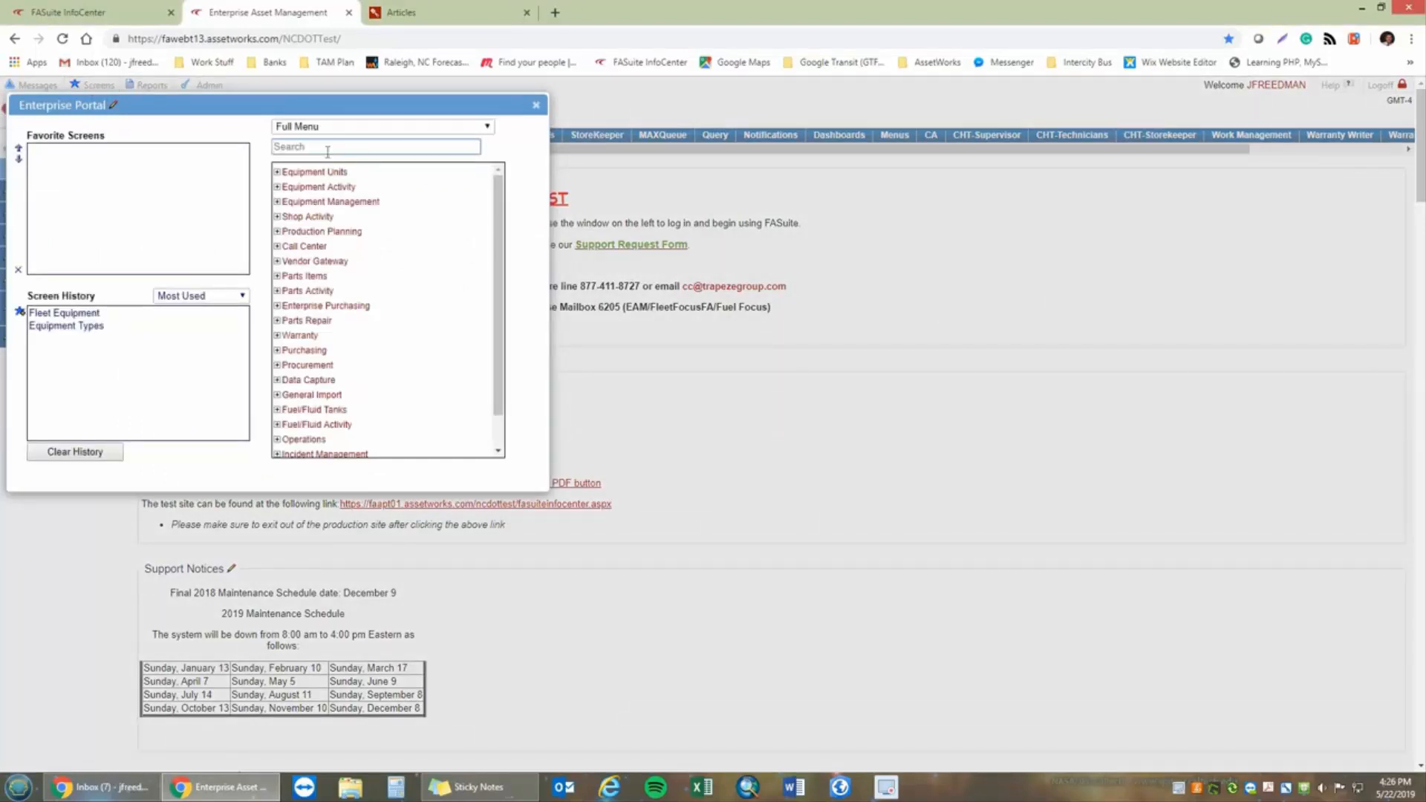
pyautogui.write('fl')
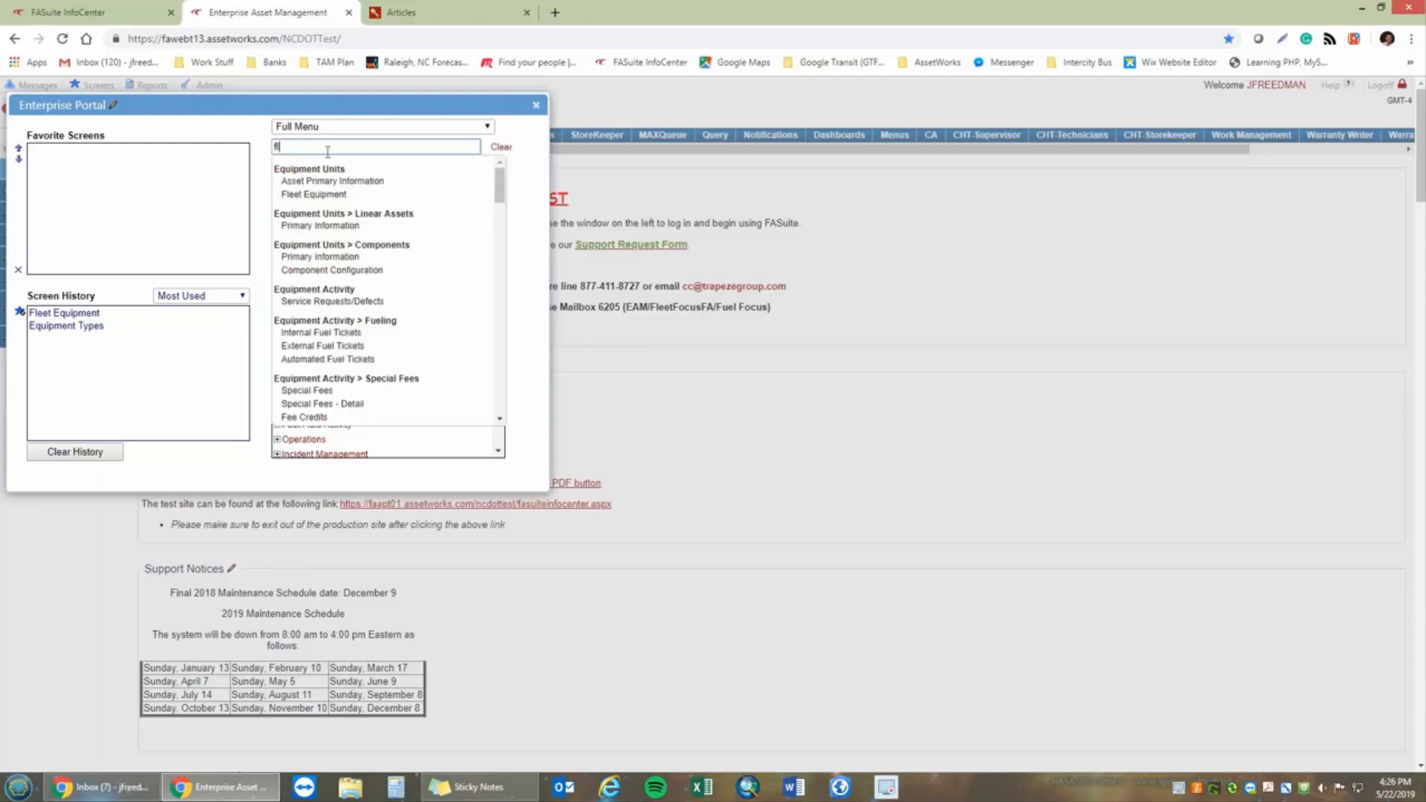
pyautogui.write('eet equip')
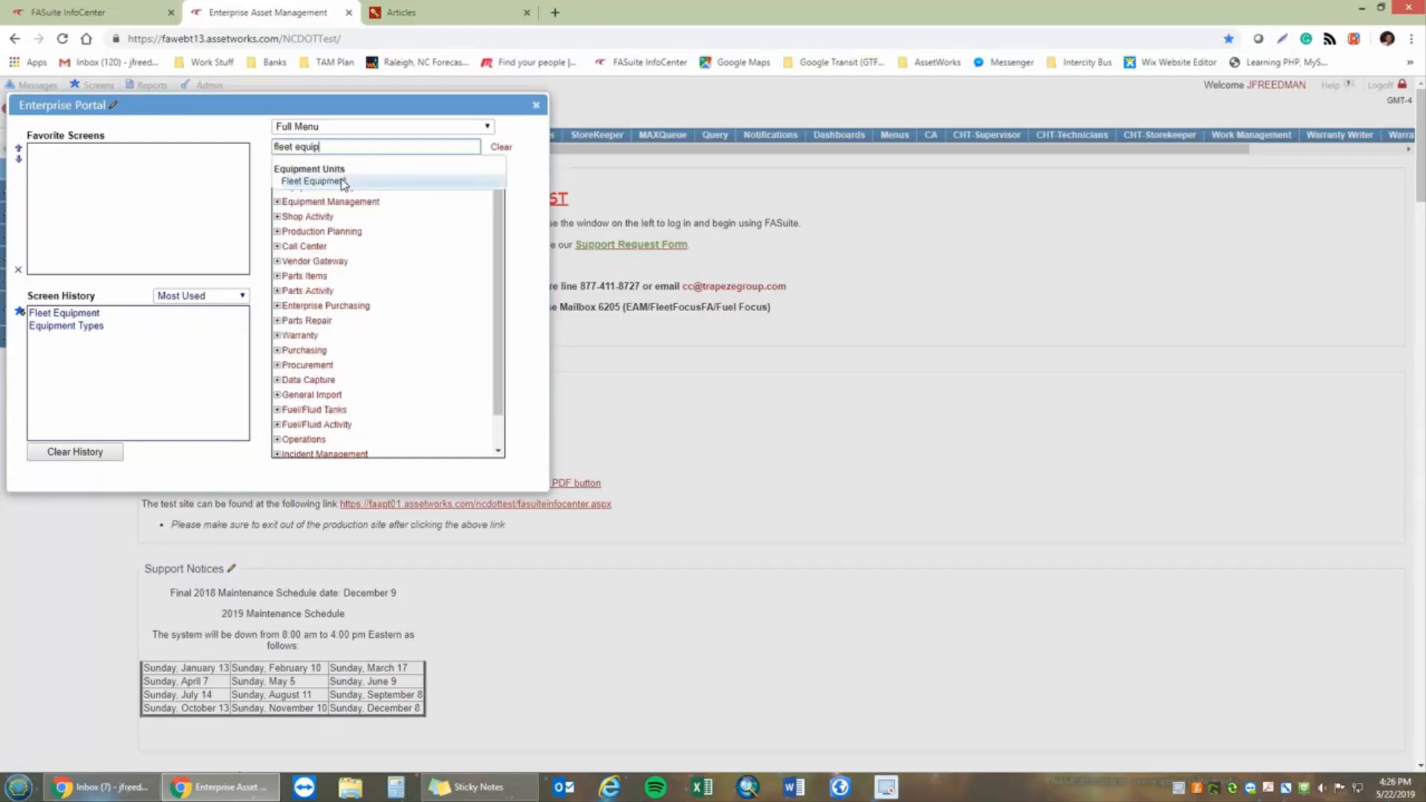
pyautogui.click(343, 182)
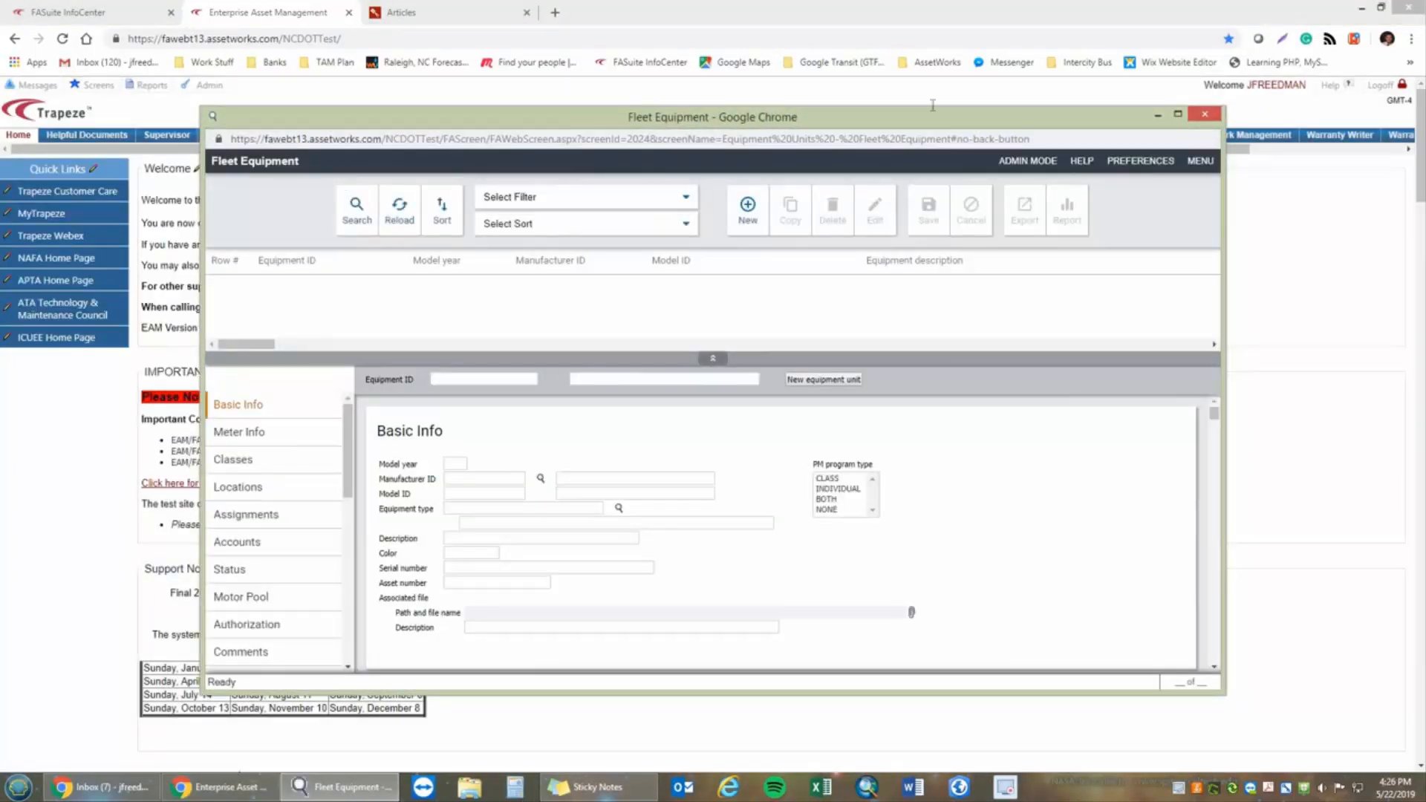
pyautogui.click(1206, 116)
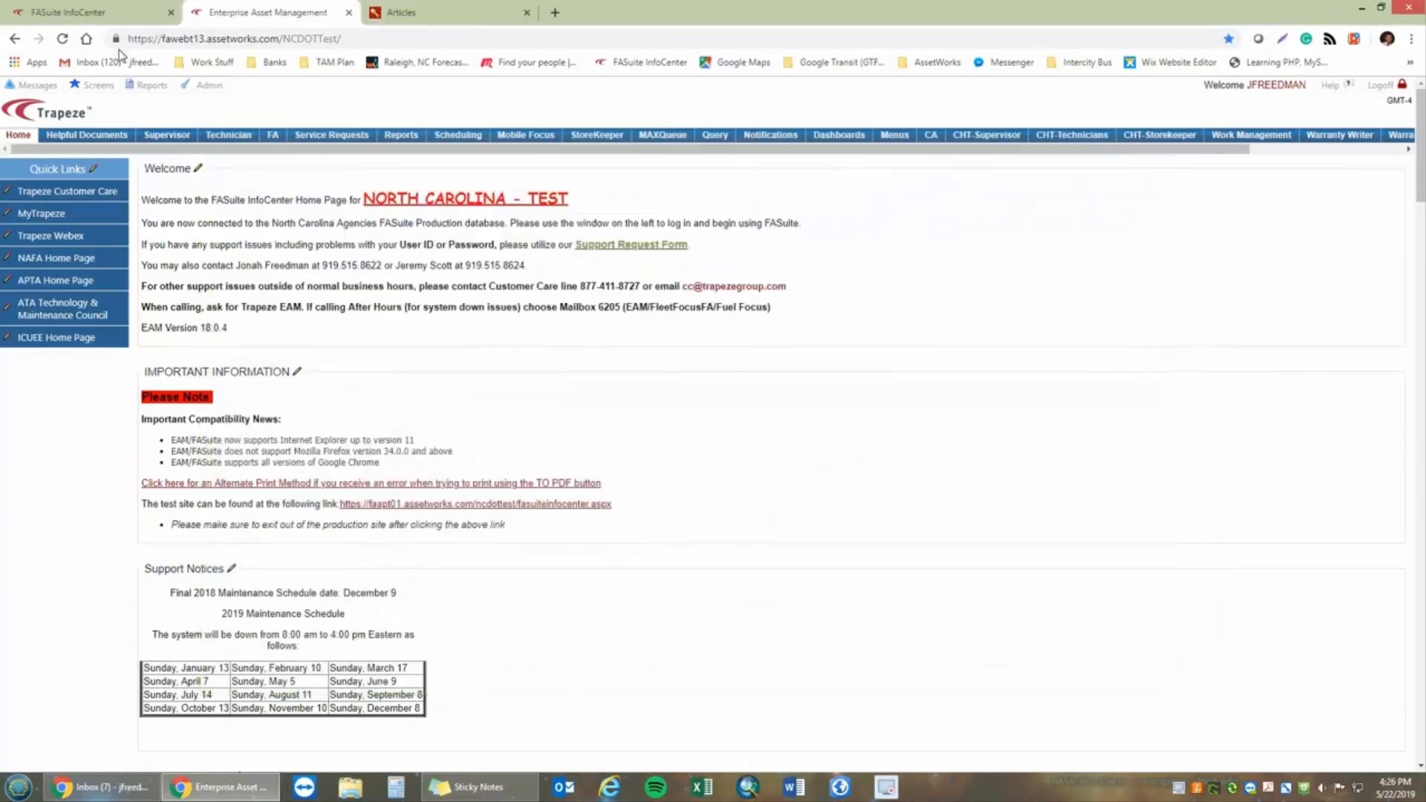
# Add Fleet Equipment from the screen history to the favorite screens and open it from there in a maximized window.
pyautogui.click(92, 87)
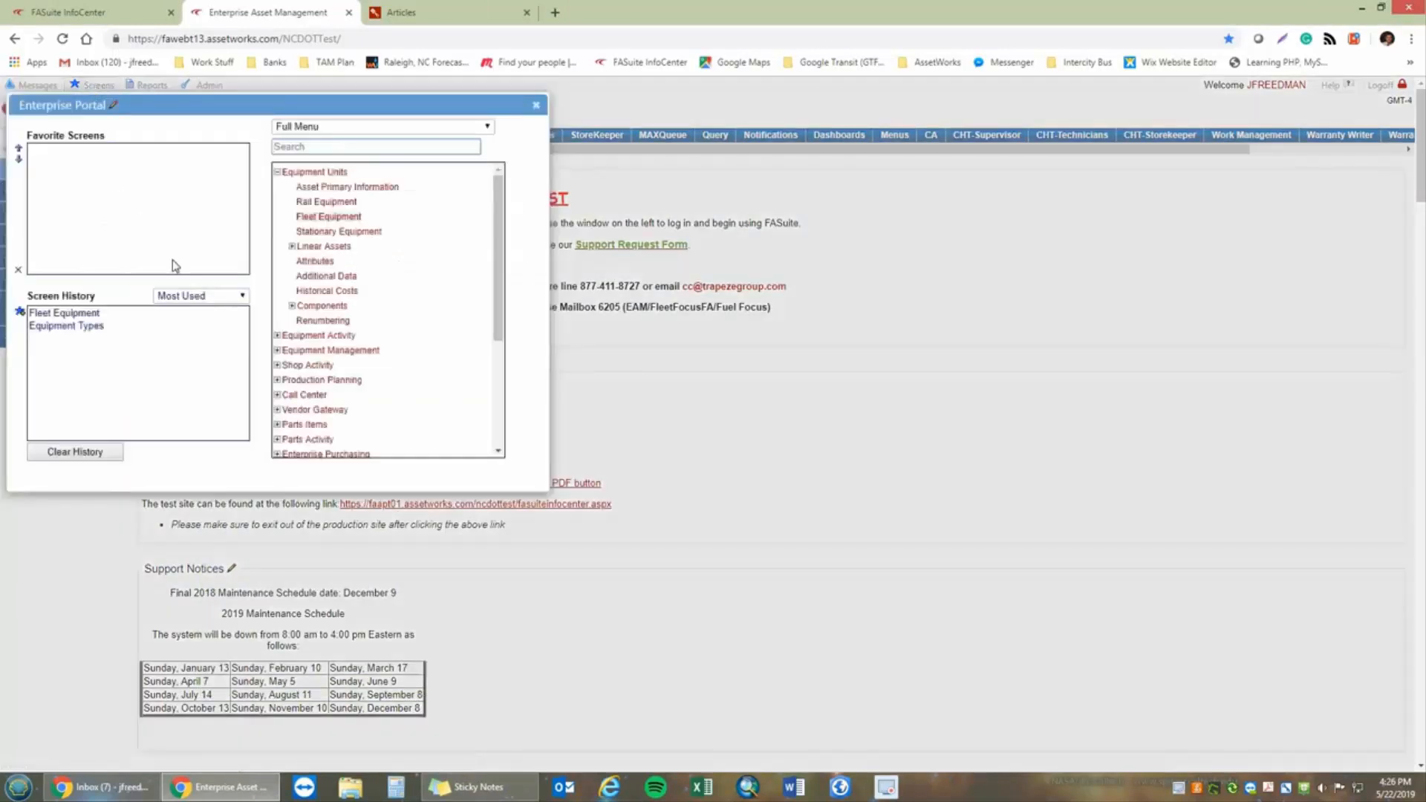
pyautogui.click(84, 317)
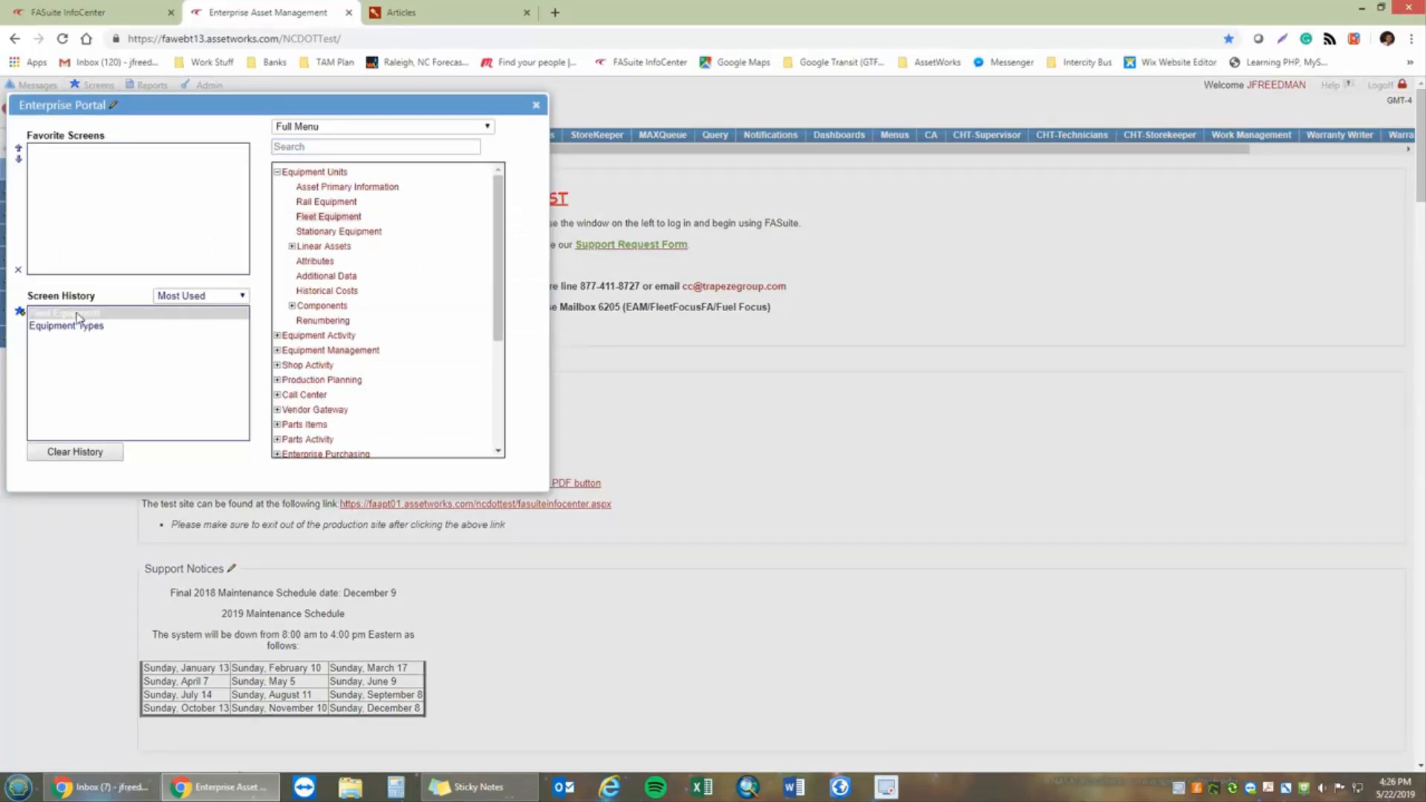
pyautogui.click(20, 314)
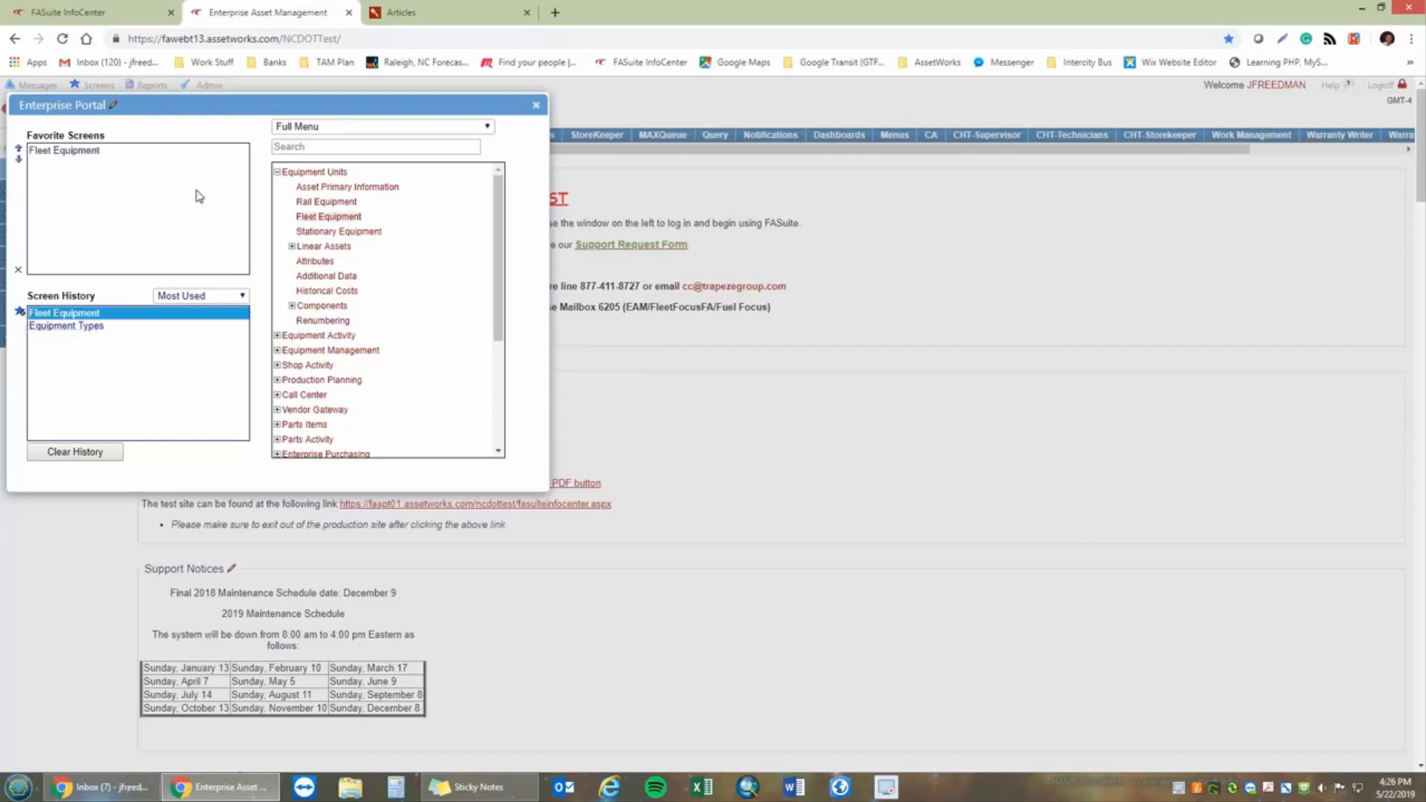
pyautogui.doubleClick(71, 153)
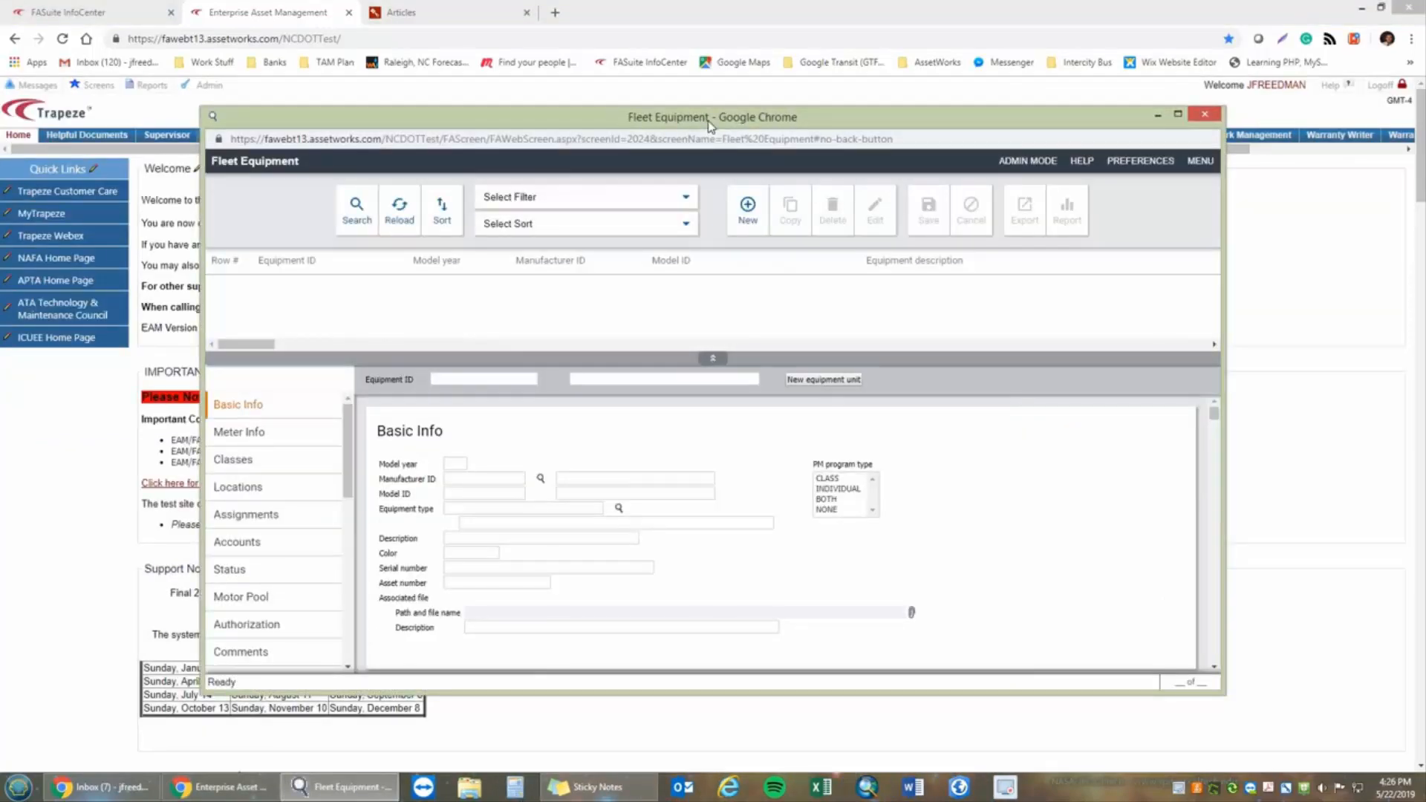
pyautogui.moveTo(710, 125); pyautogui.dragTo(684, 9)
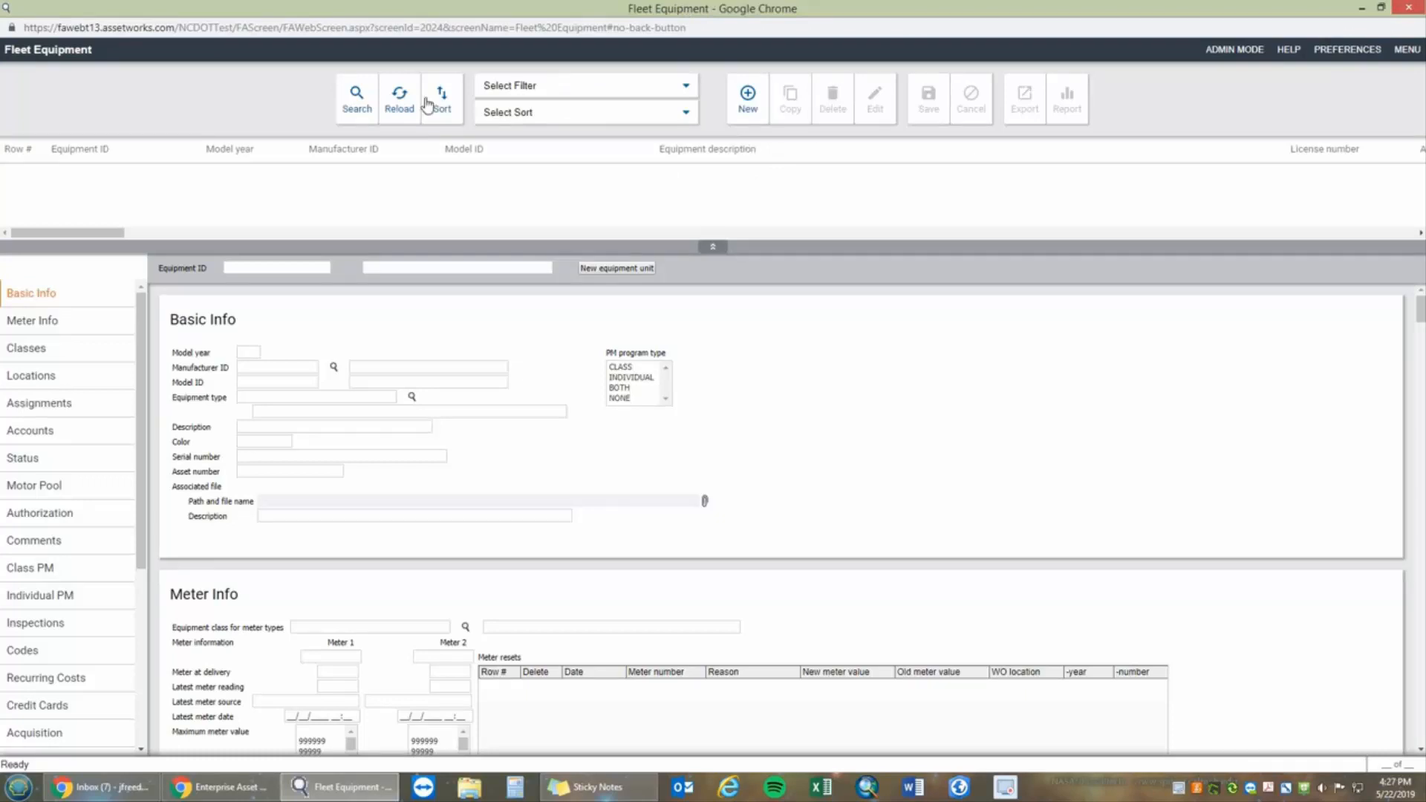
# Set up a search filter with Equipment ID JCATS% and life cycle status code A (ACTIVE).
pyautogui.click(367, 100)
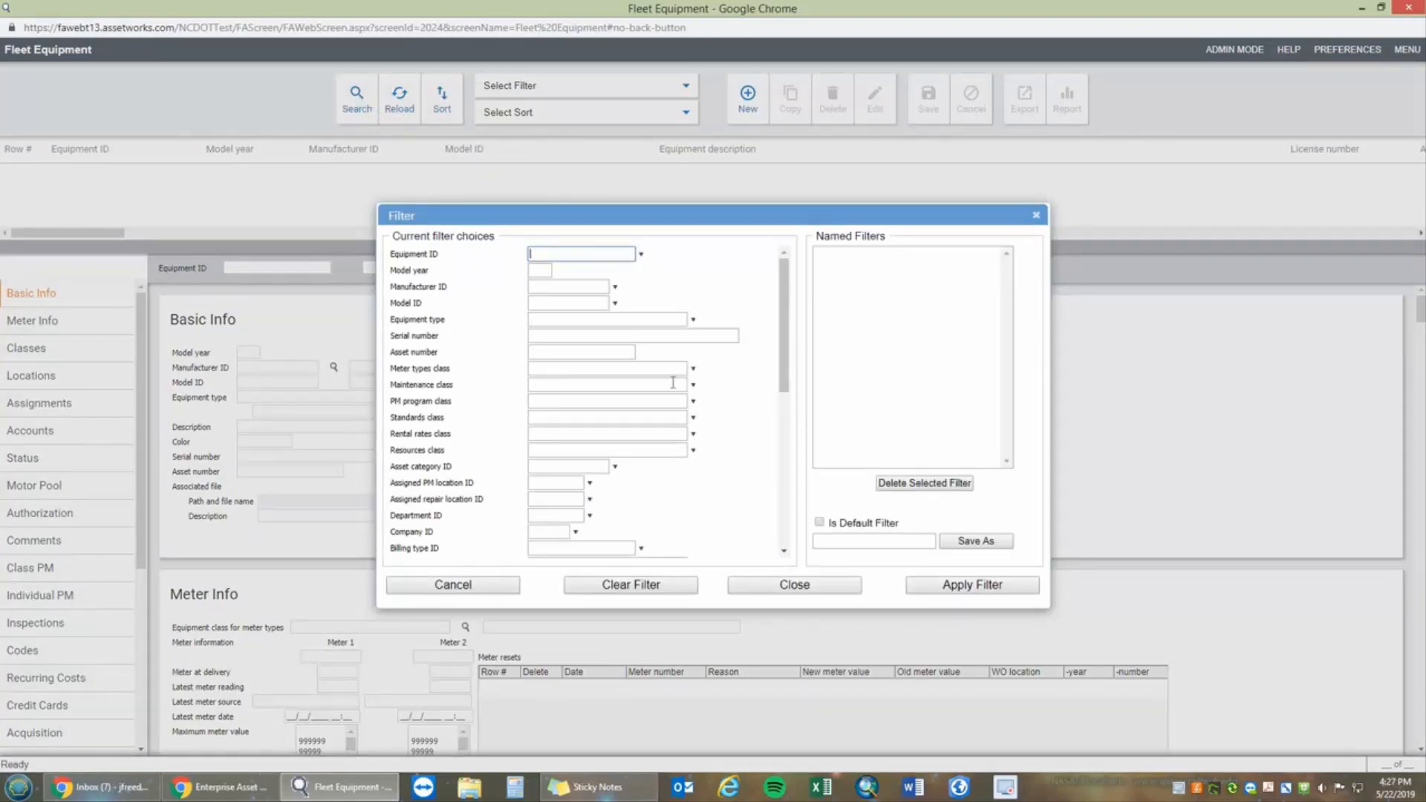
pyautogui.click(827, 591)
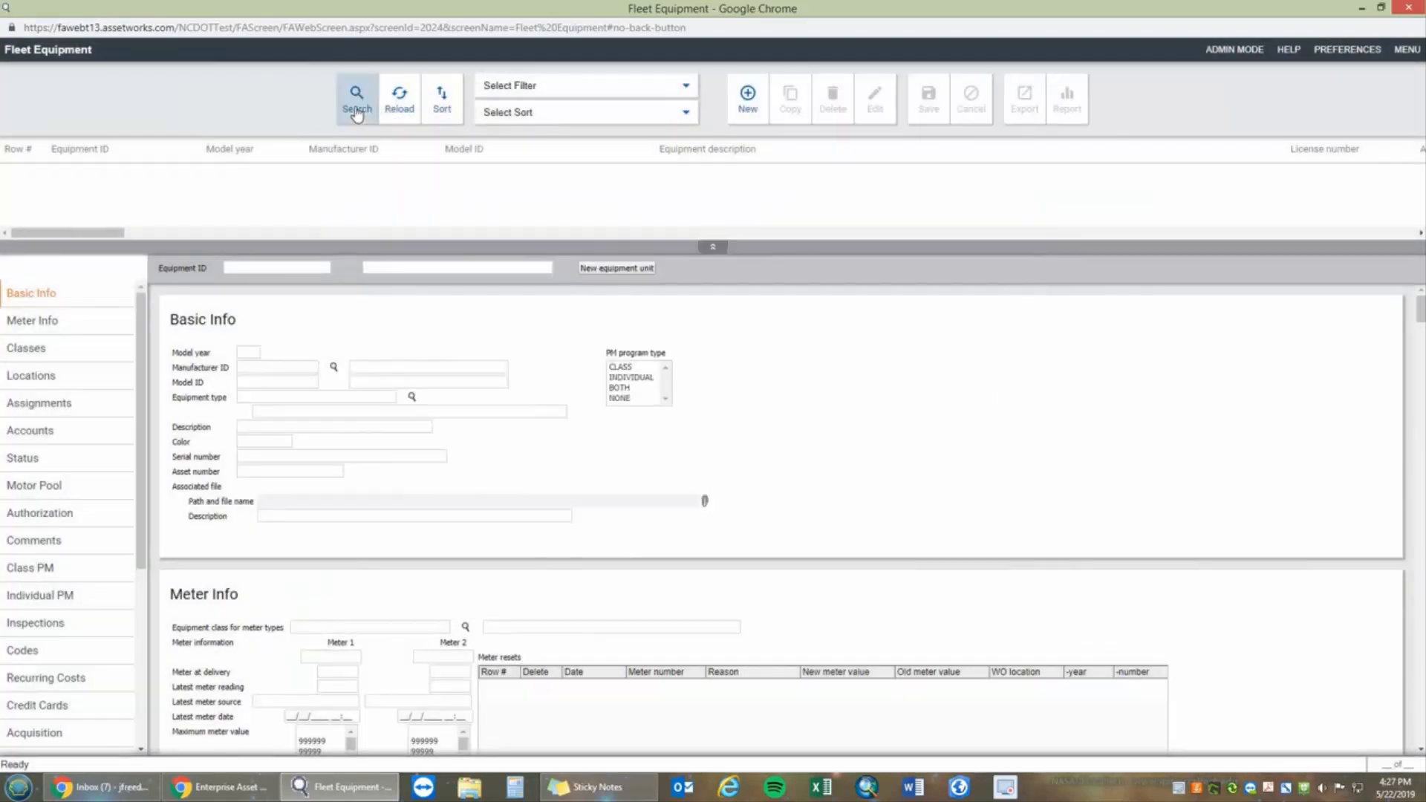
pyautogui.click(356, 110)
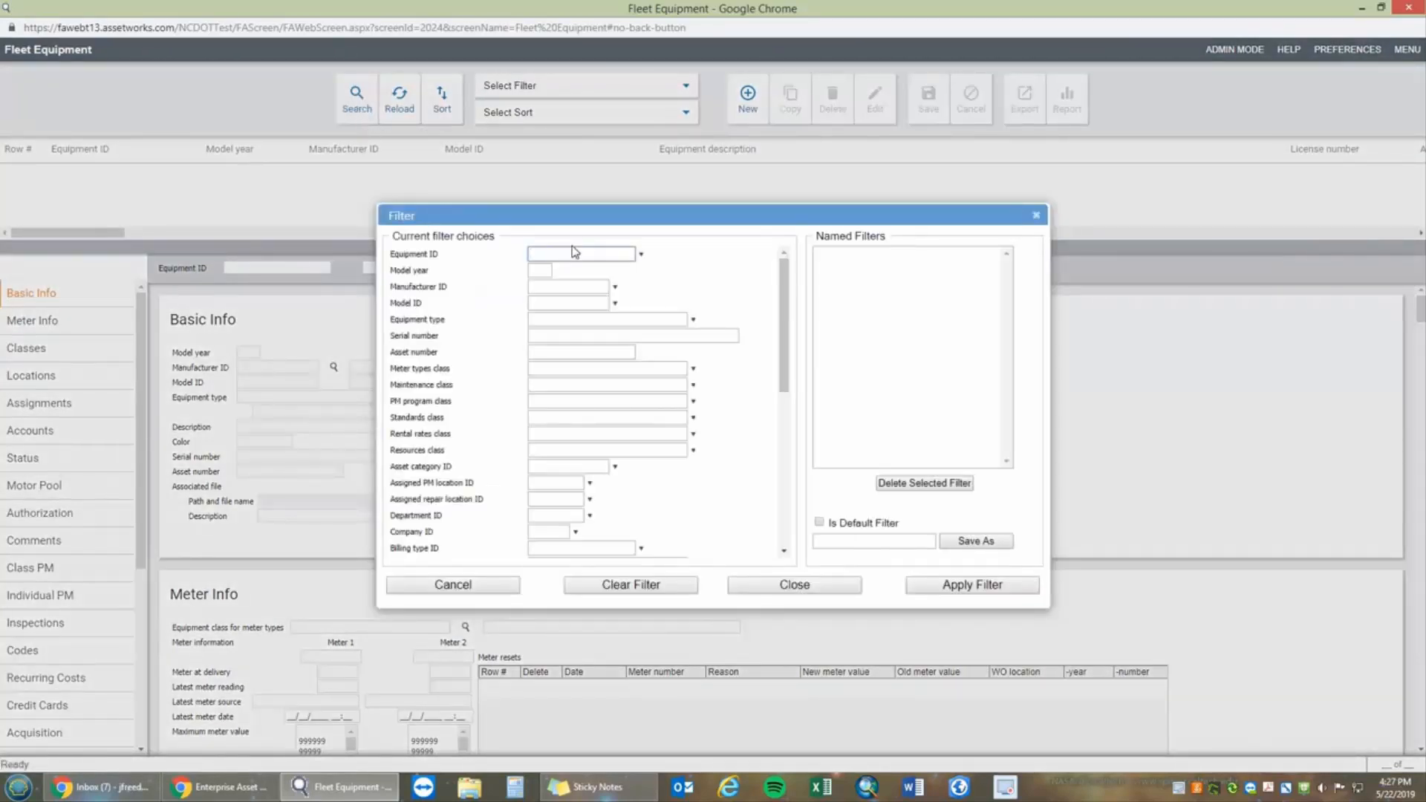
pyautogui.write('J')
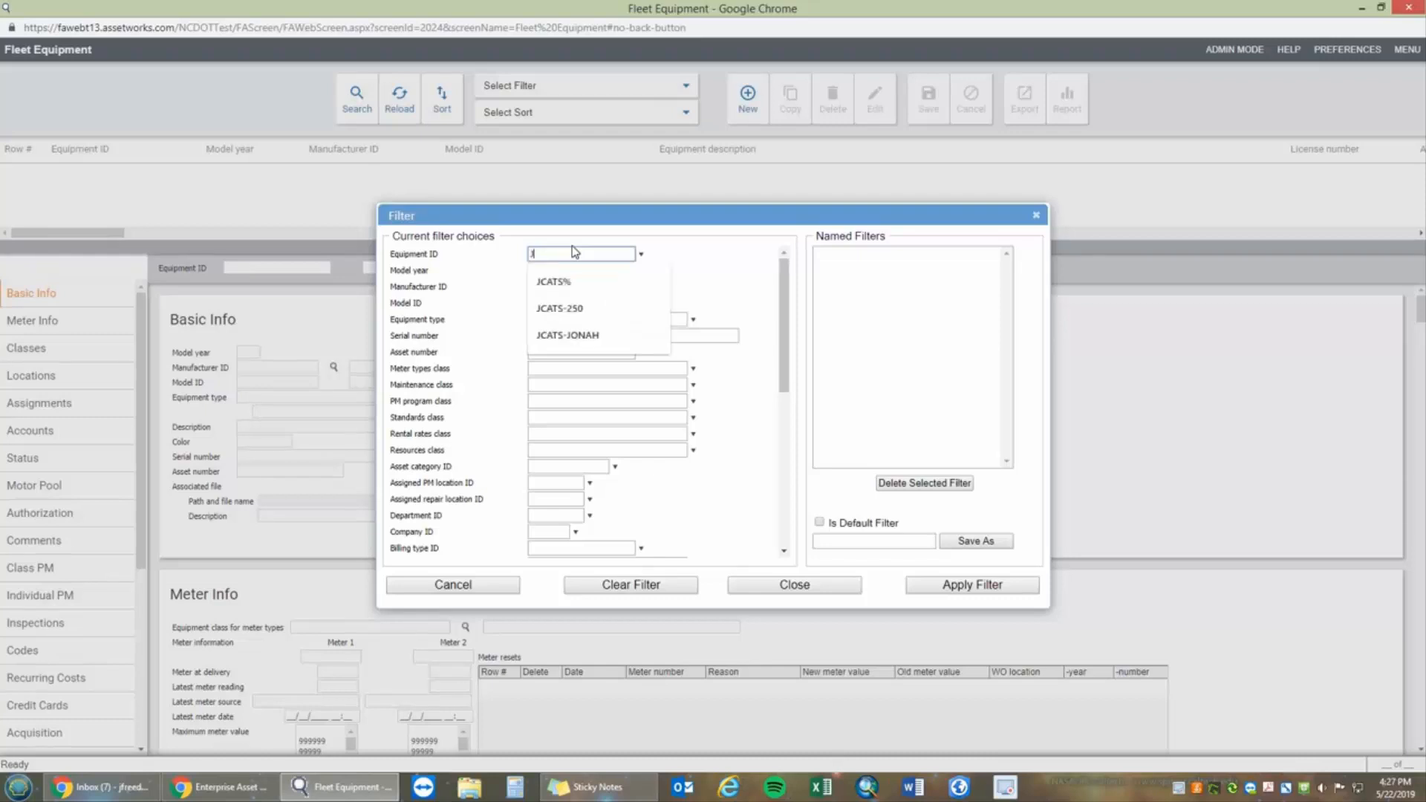
pyautogui.write('CATS')
pyautogui.write('%')
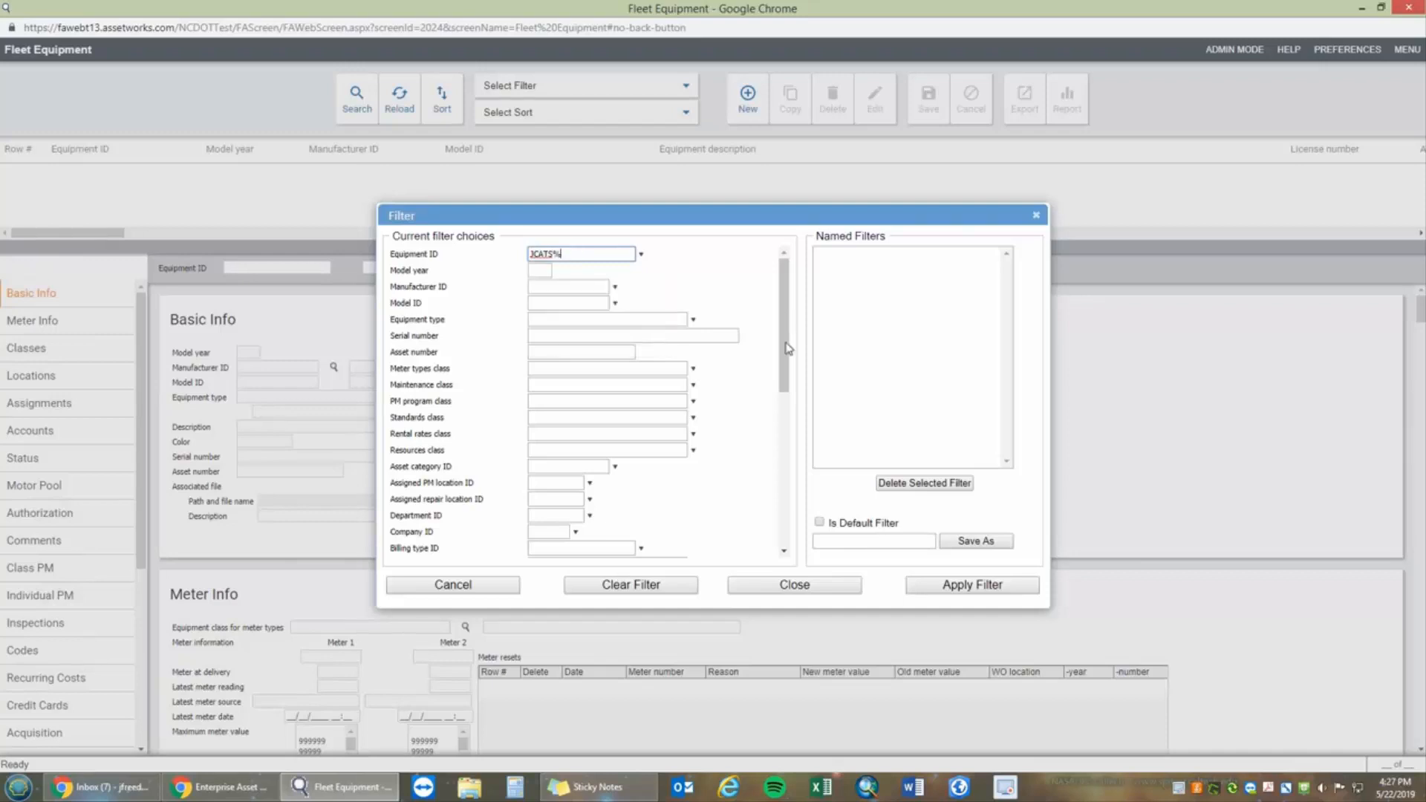
pyautogui.moveTo(783, 361); pyautogui.dragTo(783, 450)
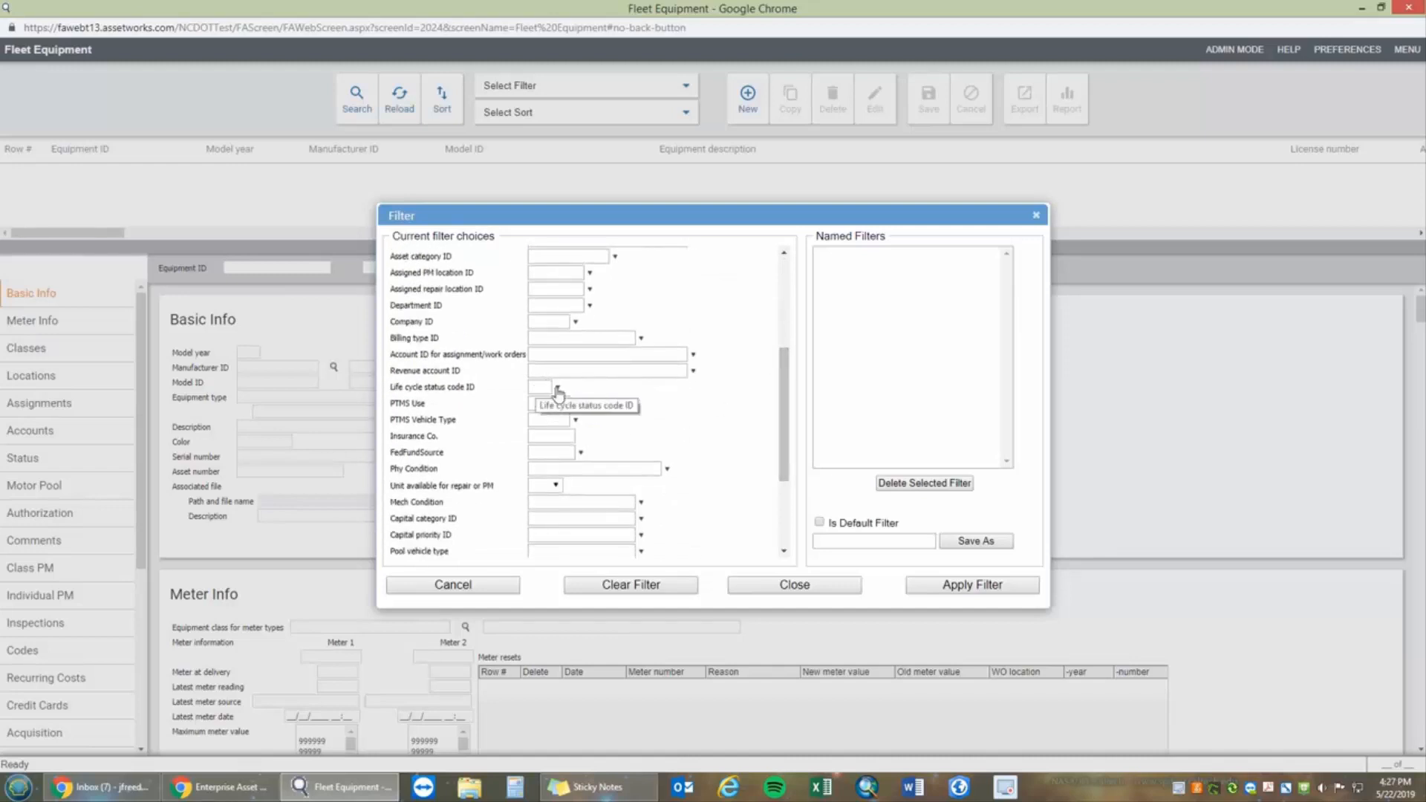
pyautogui.click(557, 387)
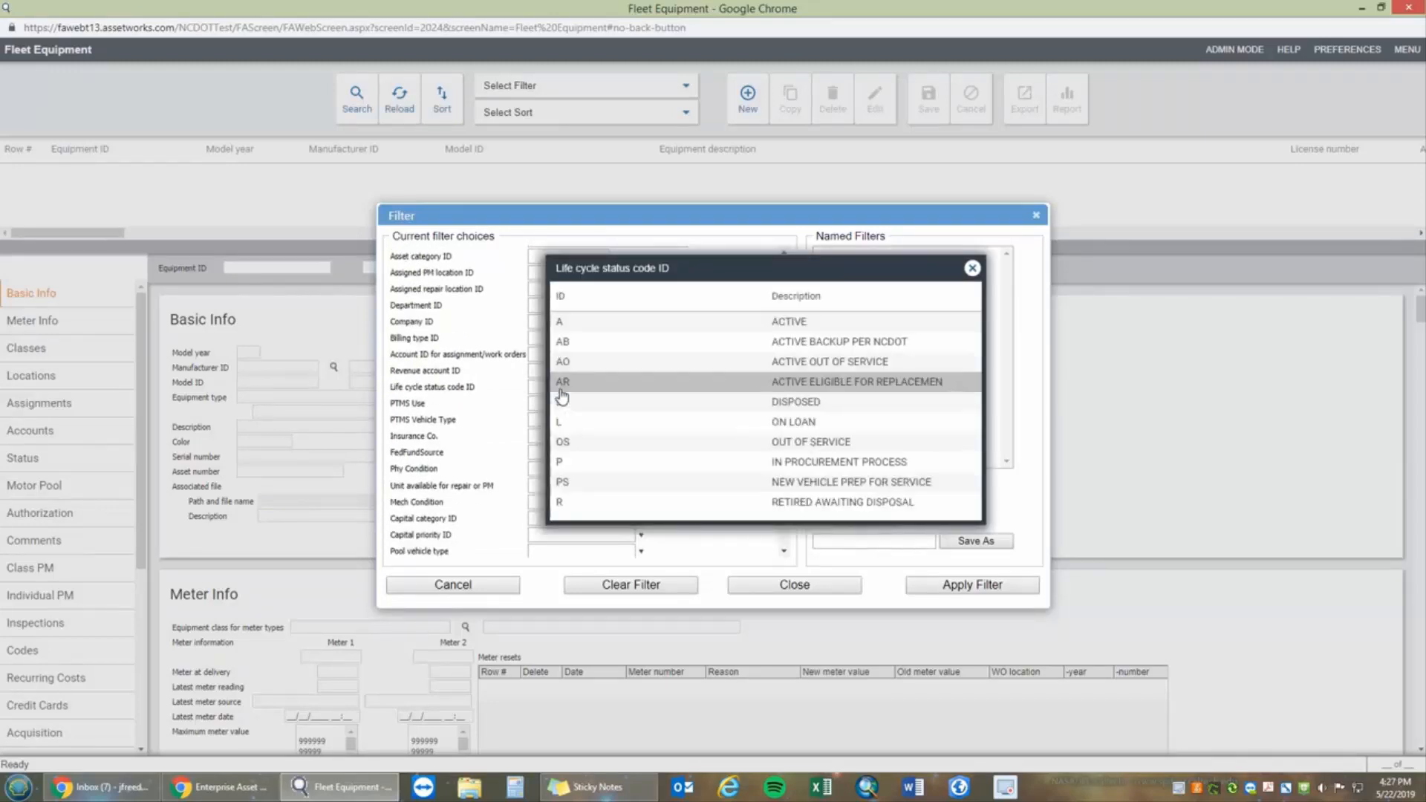
pyautogui.click(885, 328)
# Save the filter as the default named filter "JCATS Active" and apply it.
pyautogui.click(839, 539)
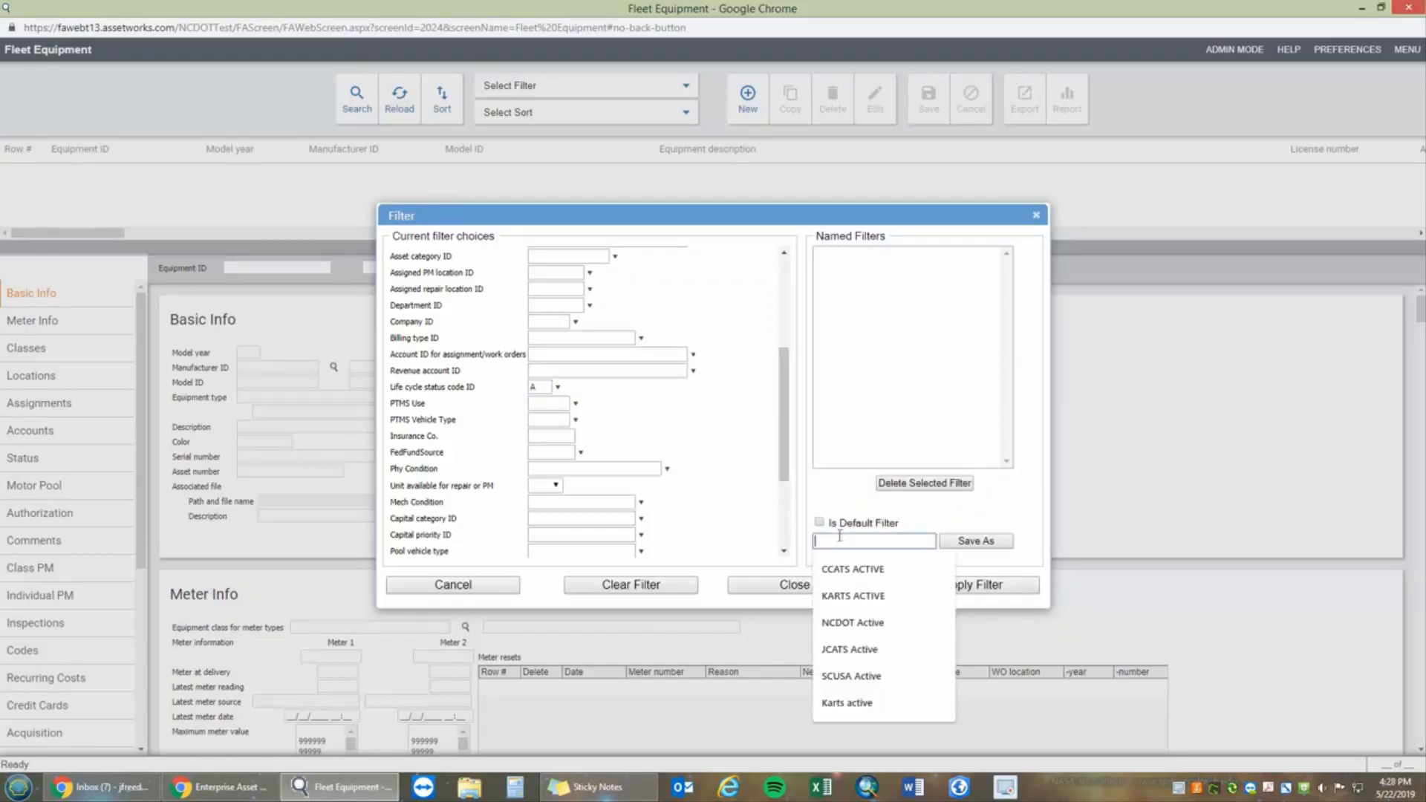
pyautogui.write('JC')
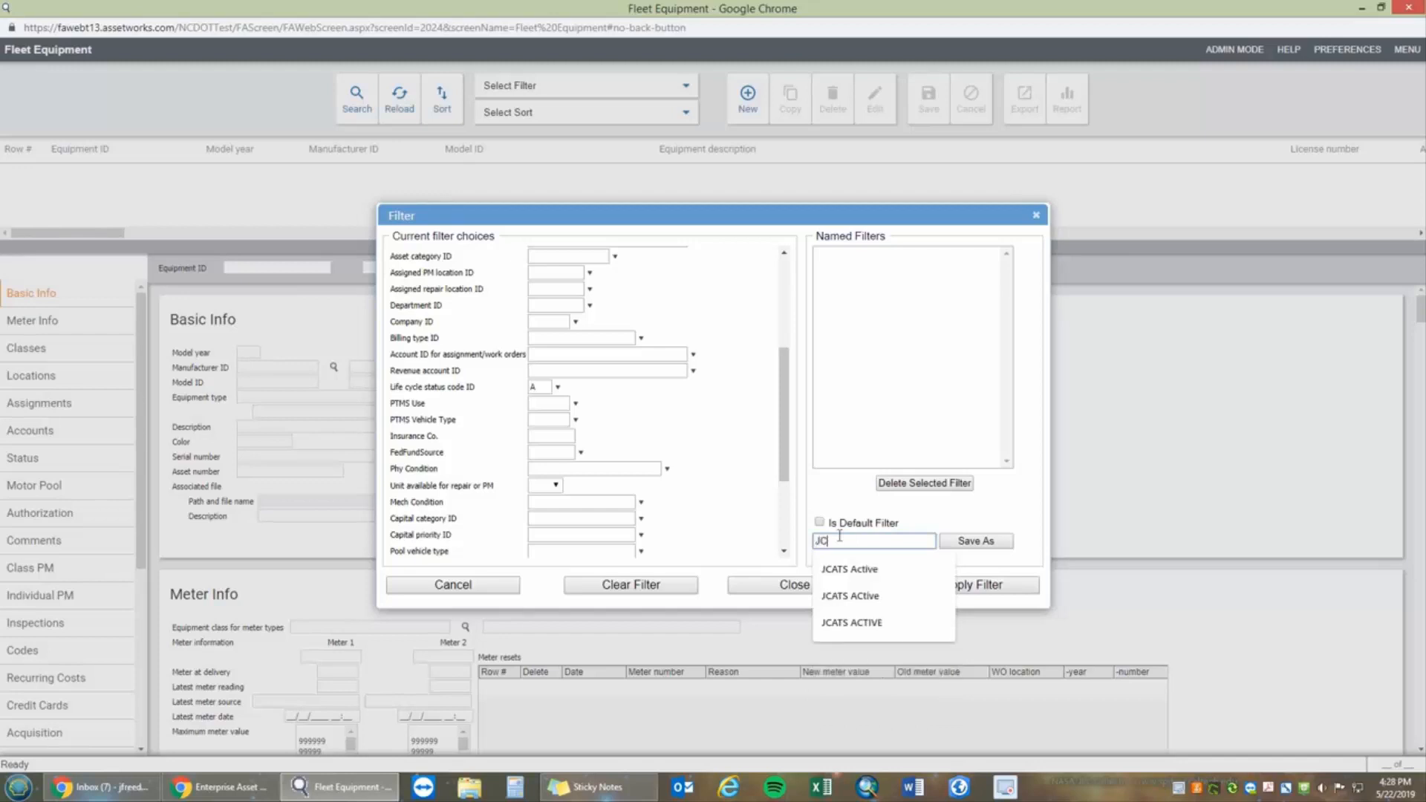
pyautogui.write('ATS Active')
pyautogui.click(974, 542)
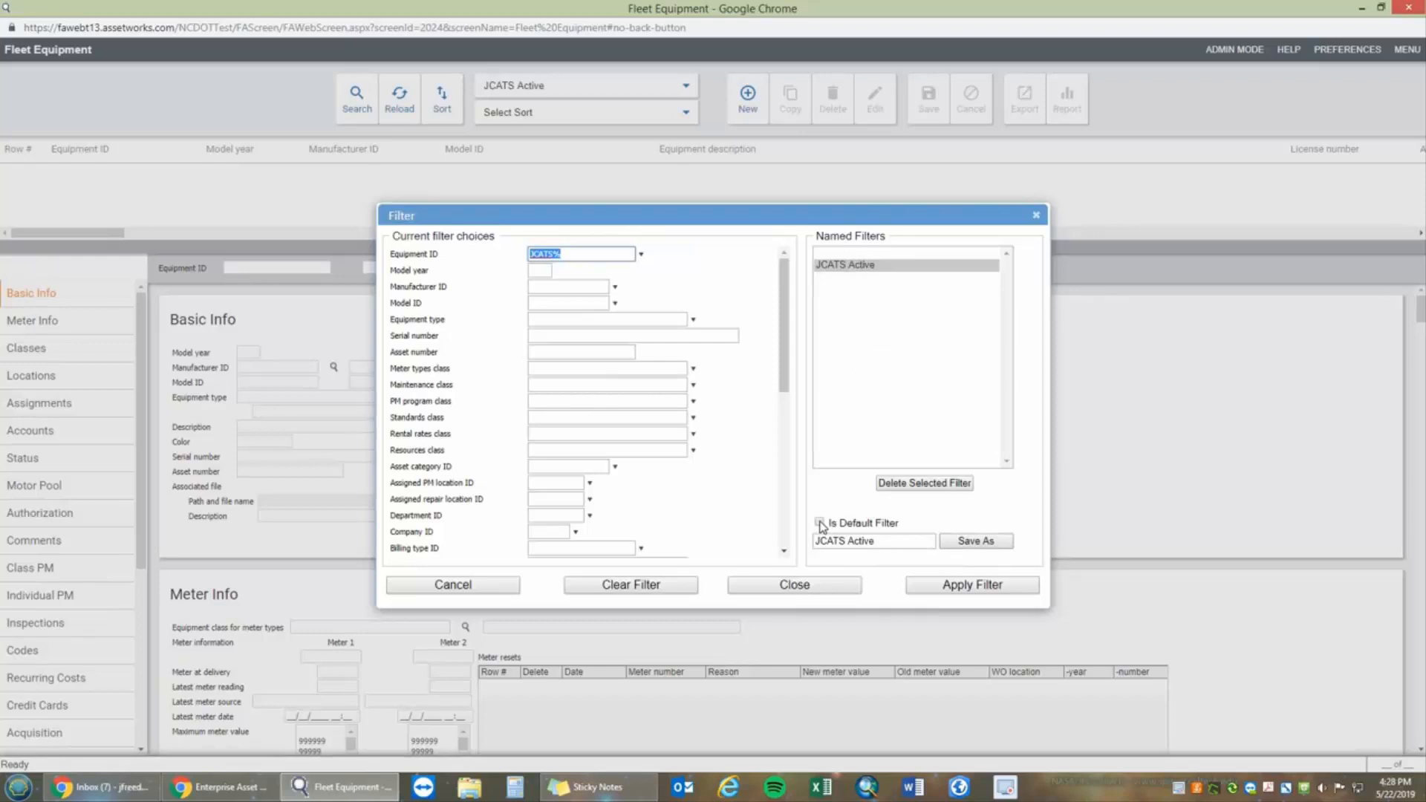
pyautogui.click(820, 524)
pyautogui.click(979, 587)
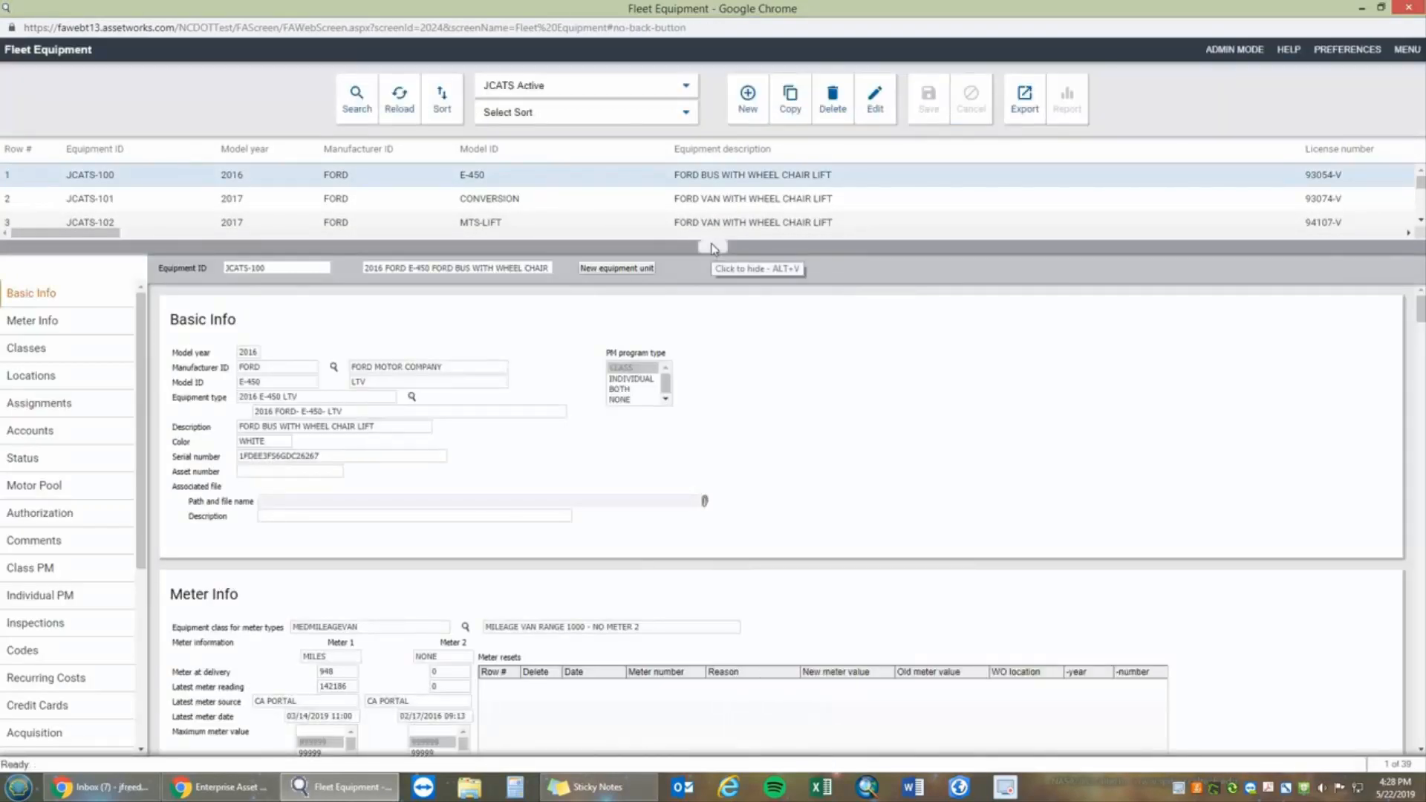
# Collapse and restore the equipment list, and enlarge its pane to show more rows.
pyautogui.click(713, 249)
pyautogui.click(712, 142)
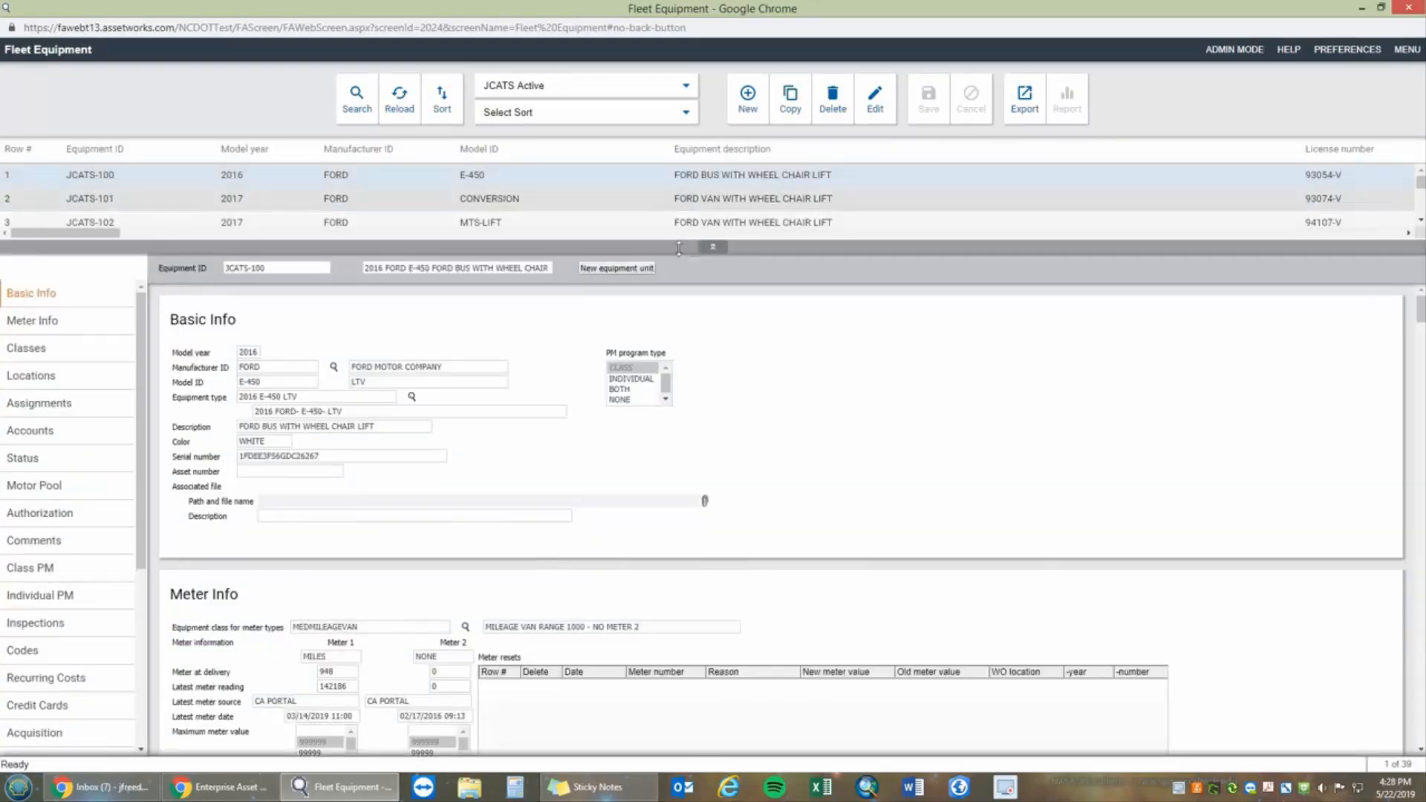
pyautogui.moveTo(690, 246); pyautogui.dragTo(692, 358)
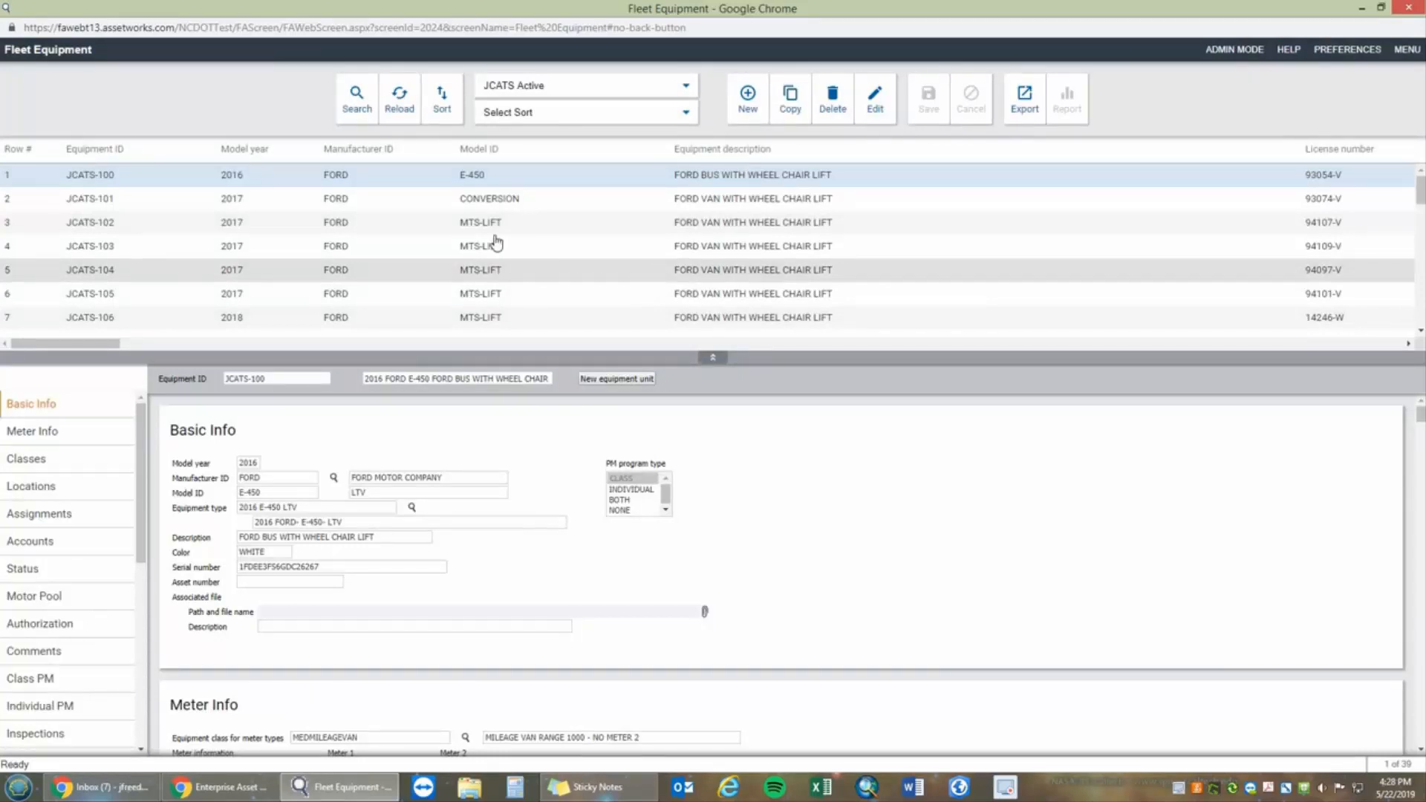
# Select unit JCATS-106 in the equipment list and copy it as a new record.
pyautogui.scroll(-1, 492, 243)
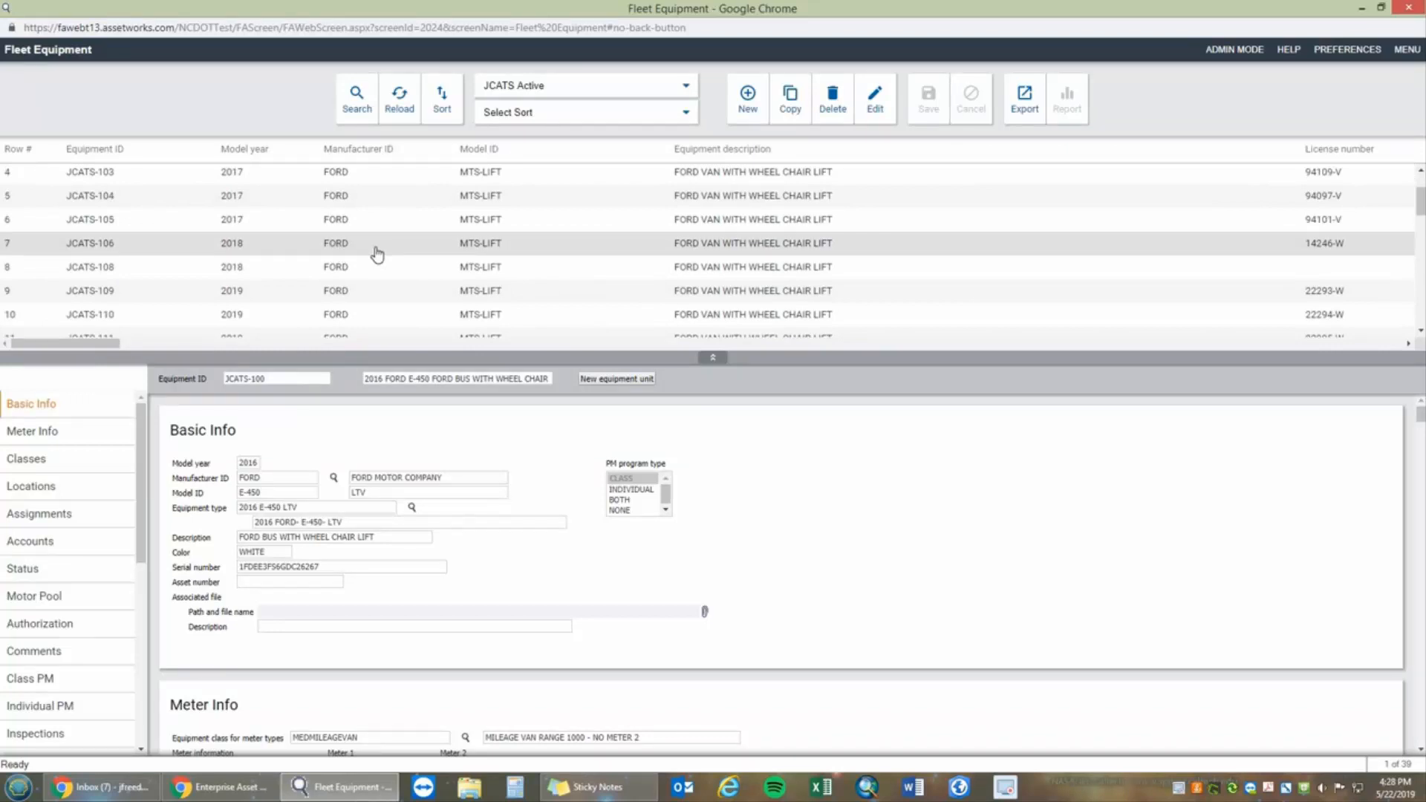
pyautogui.click(377, 254)
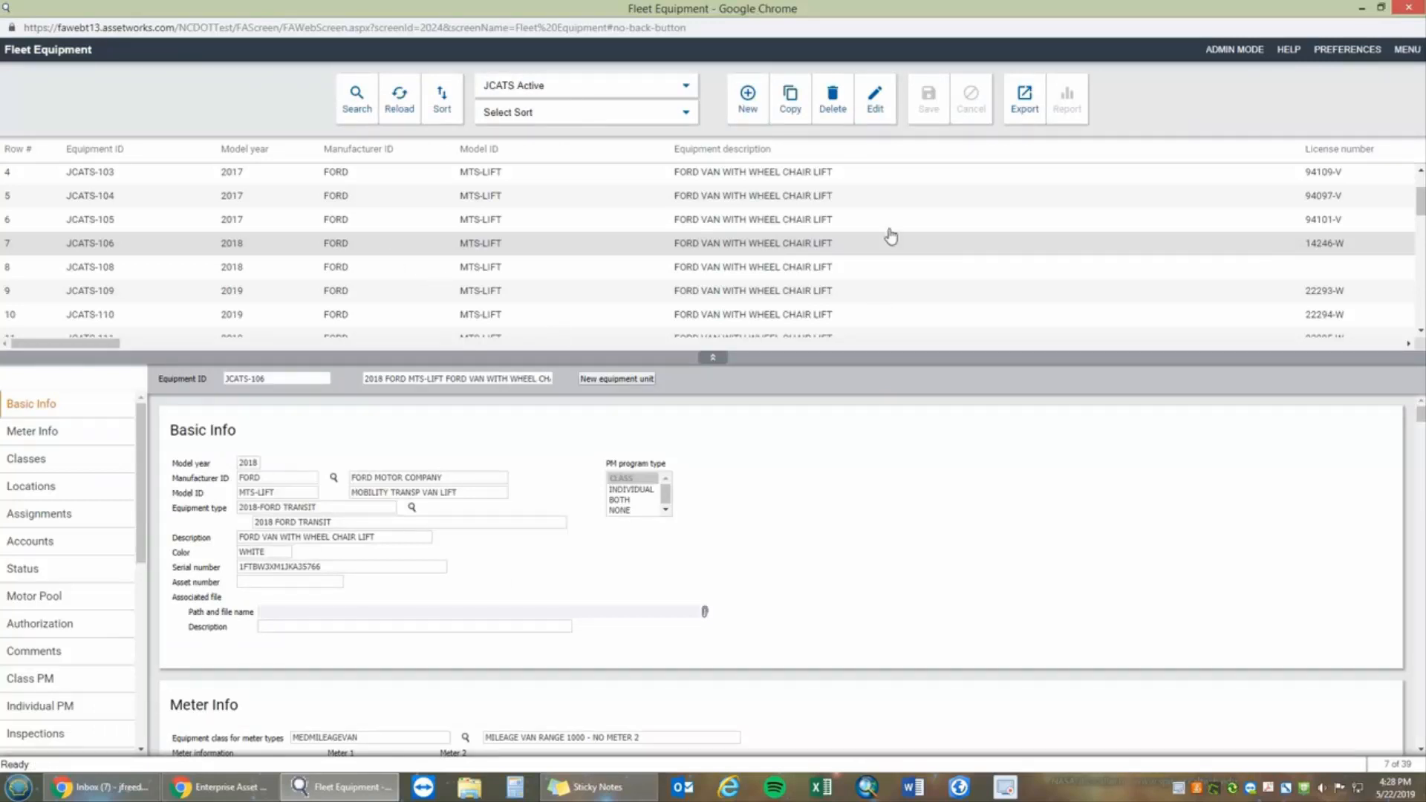
pyautogui.click(792, 104)
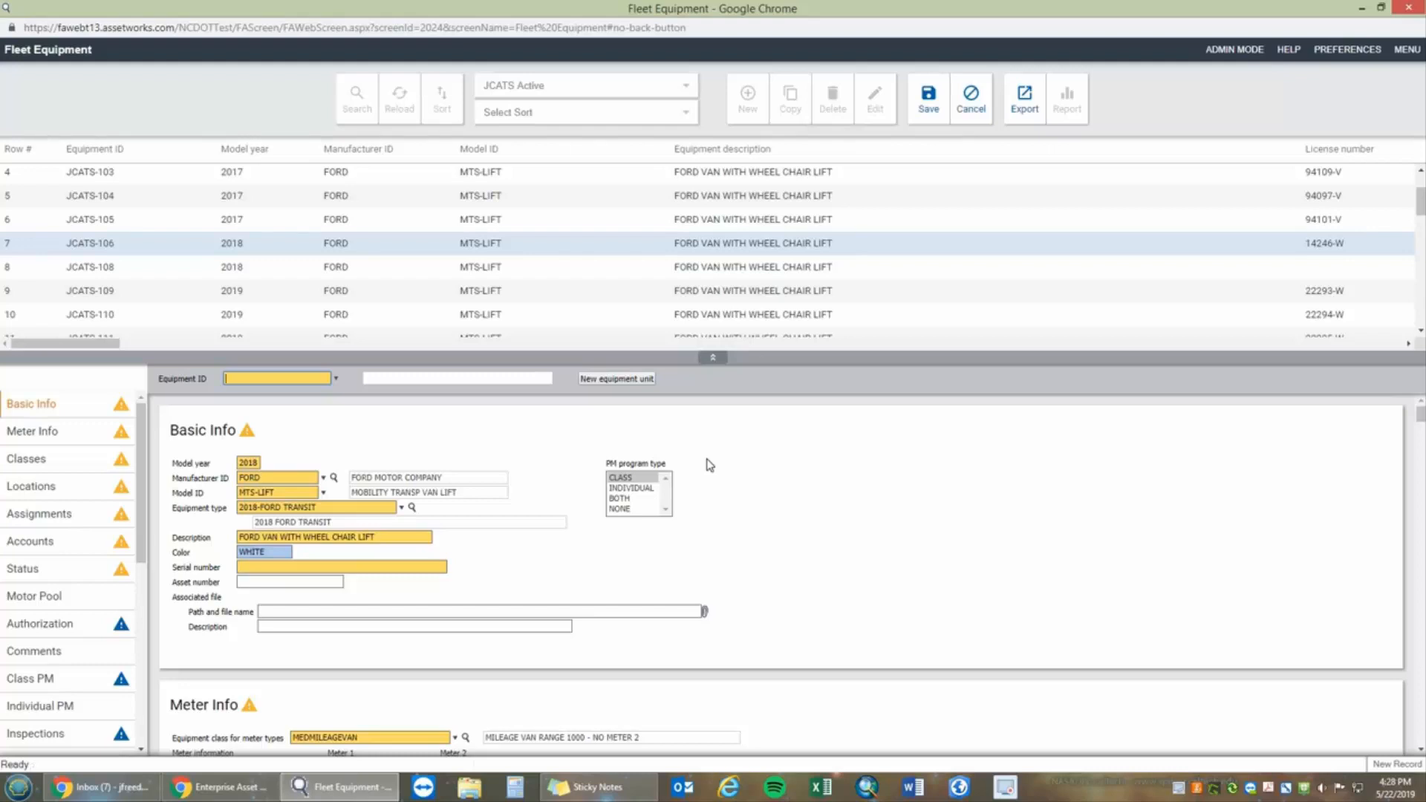
# Set the new record's Equipment ID to JCATS-200.
pyautogui.click(300, 378)
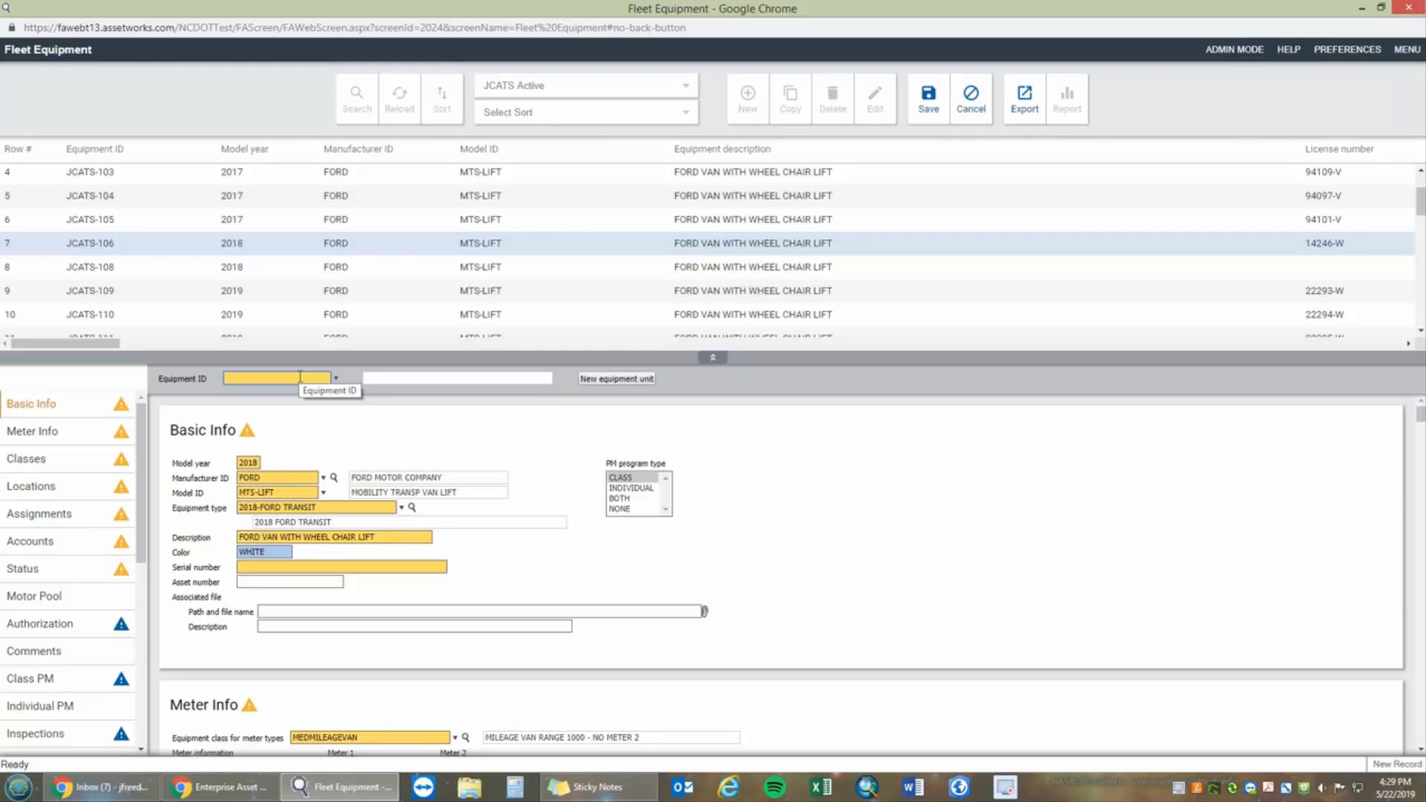
pyautogui.write('JC')
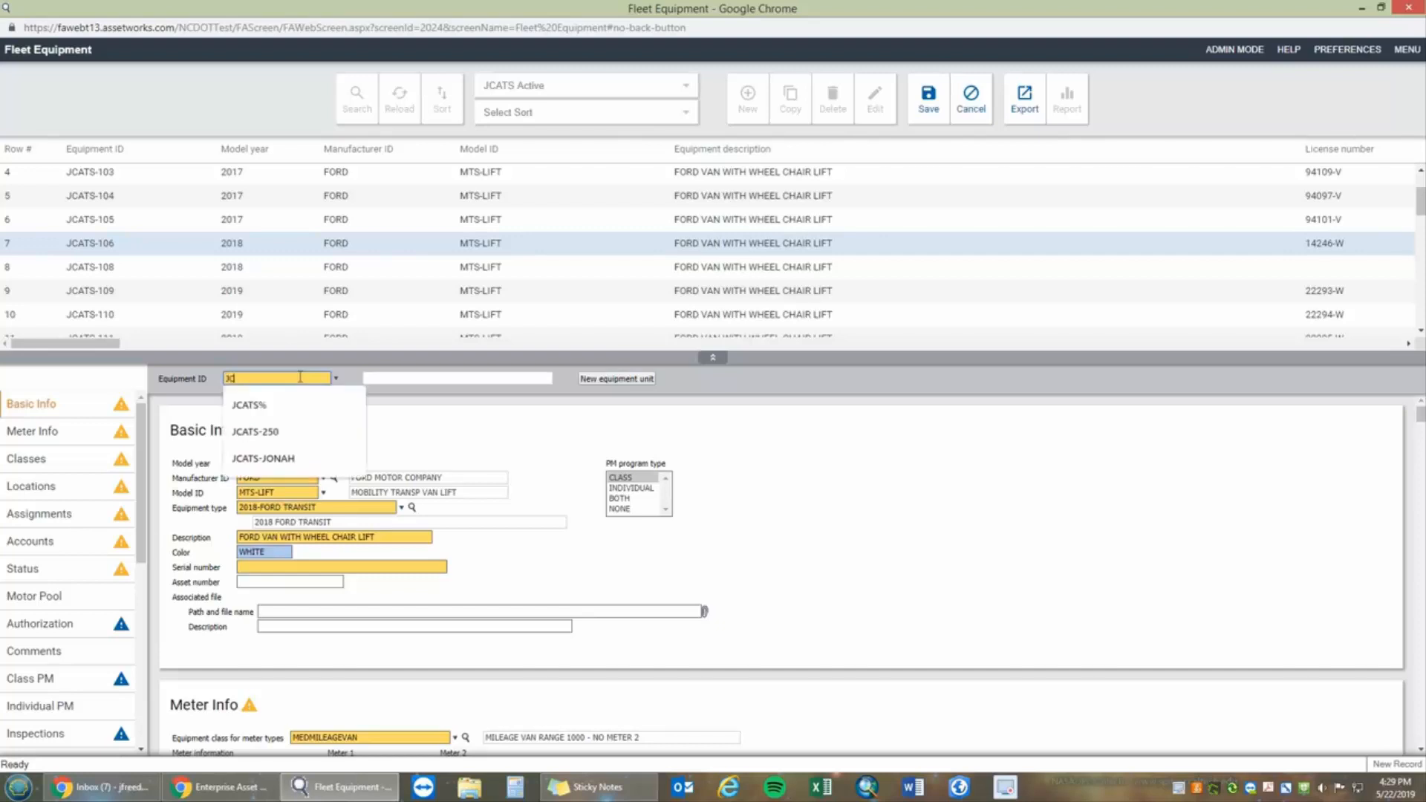
pyautogui.write('ATS-')
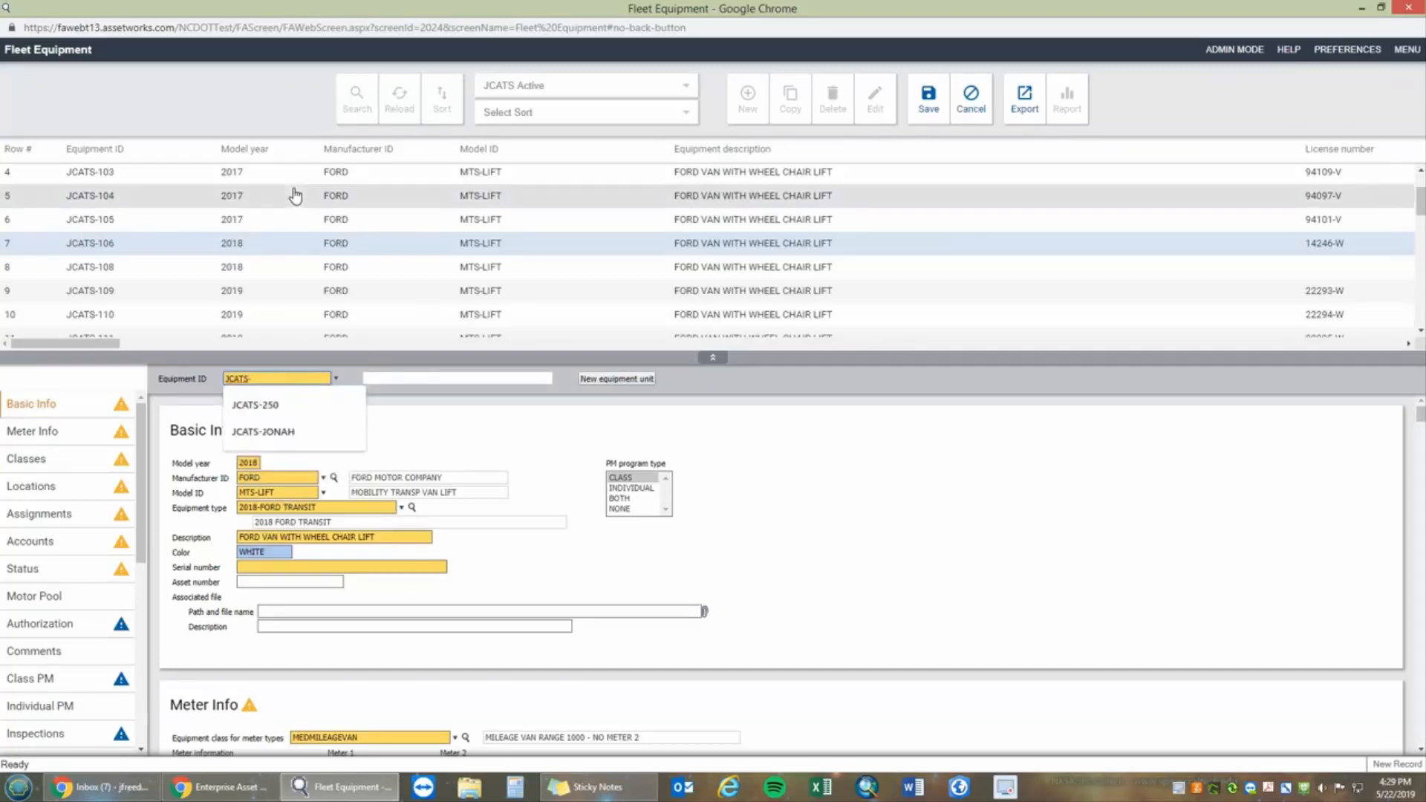
pyautogui.write('2')
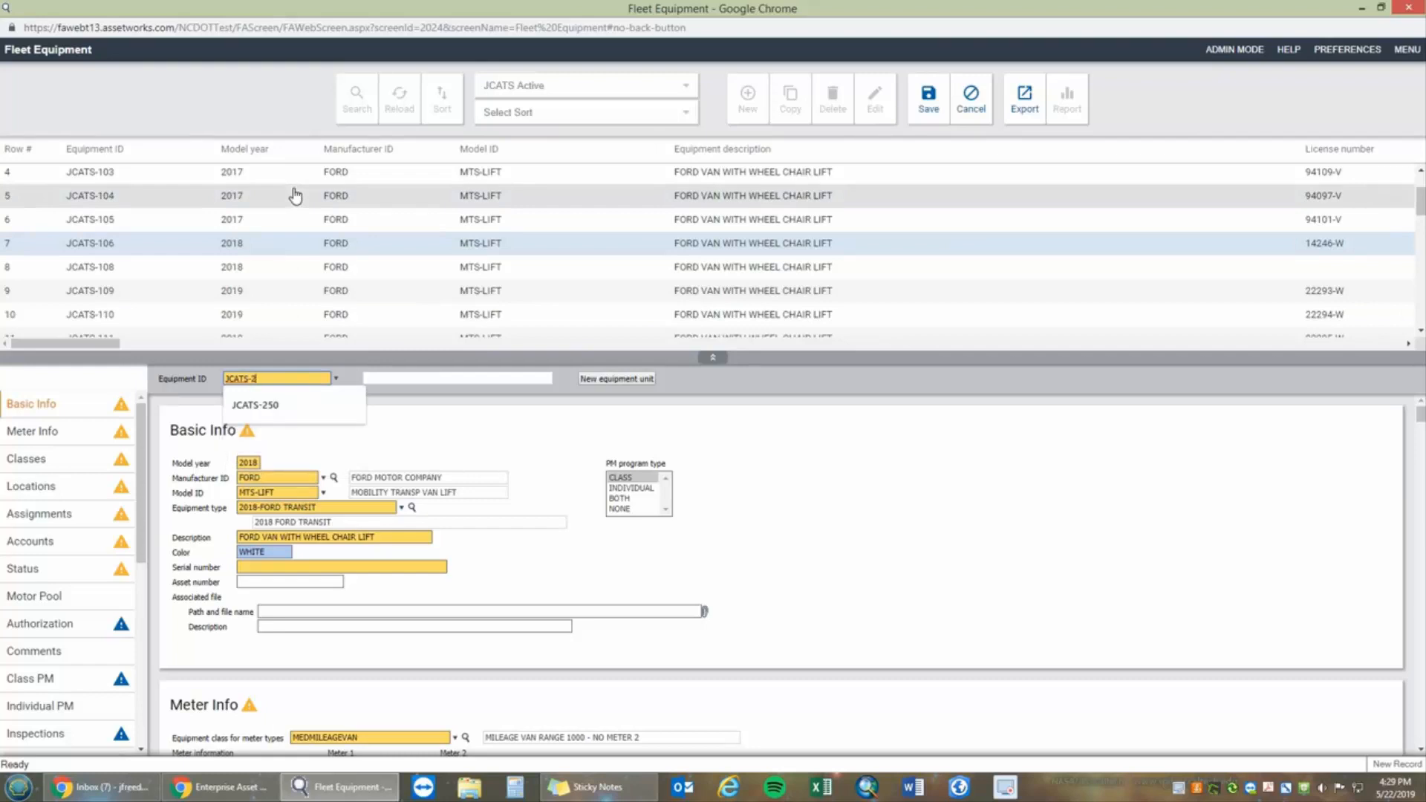
pyautogui.write('00')
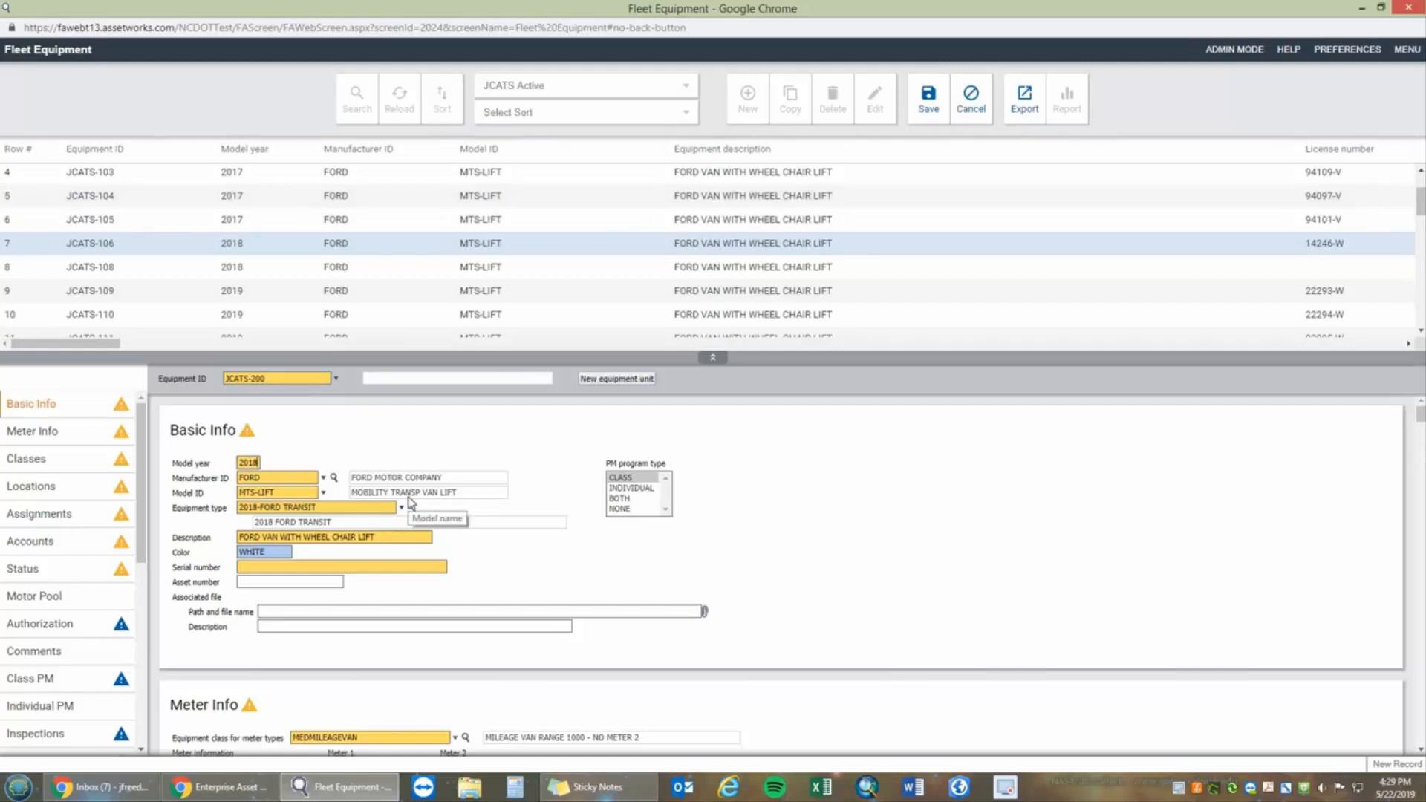
# Set the new unit's model year to 2020.
pyautogui.press('BackSpace')
pyautogui.press('BackSpace')
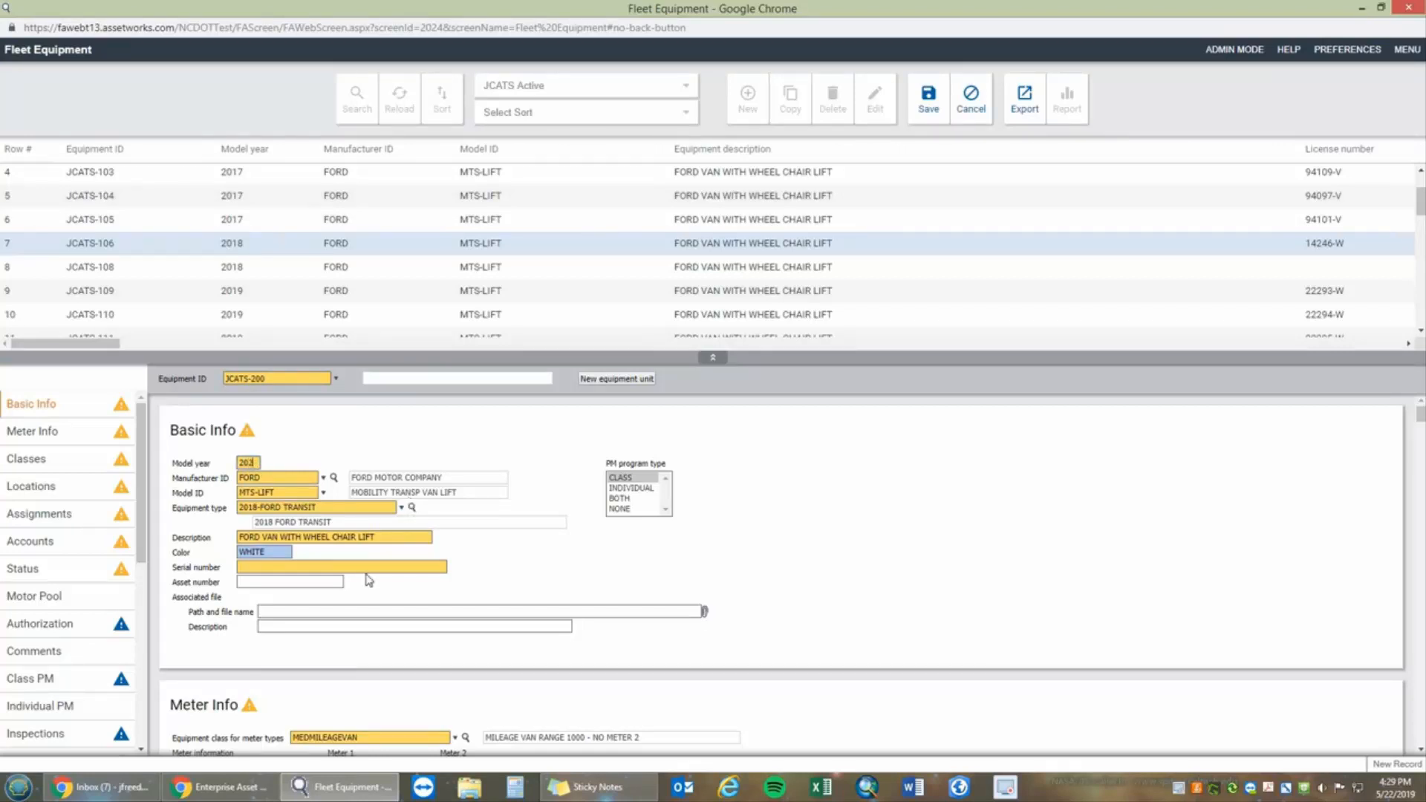
pyautogui.write('20')
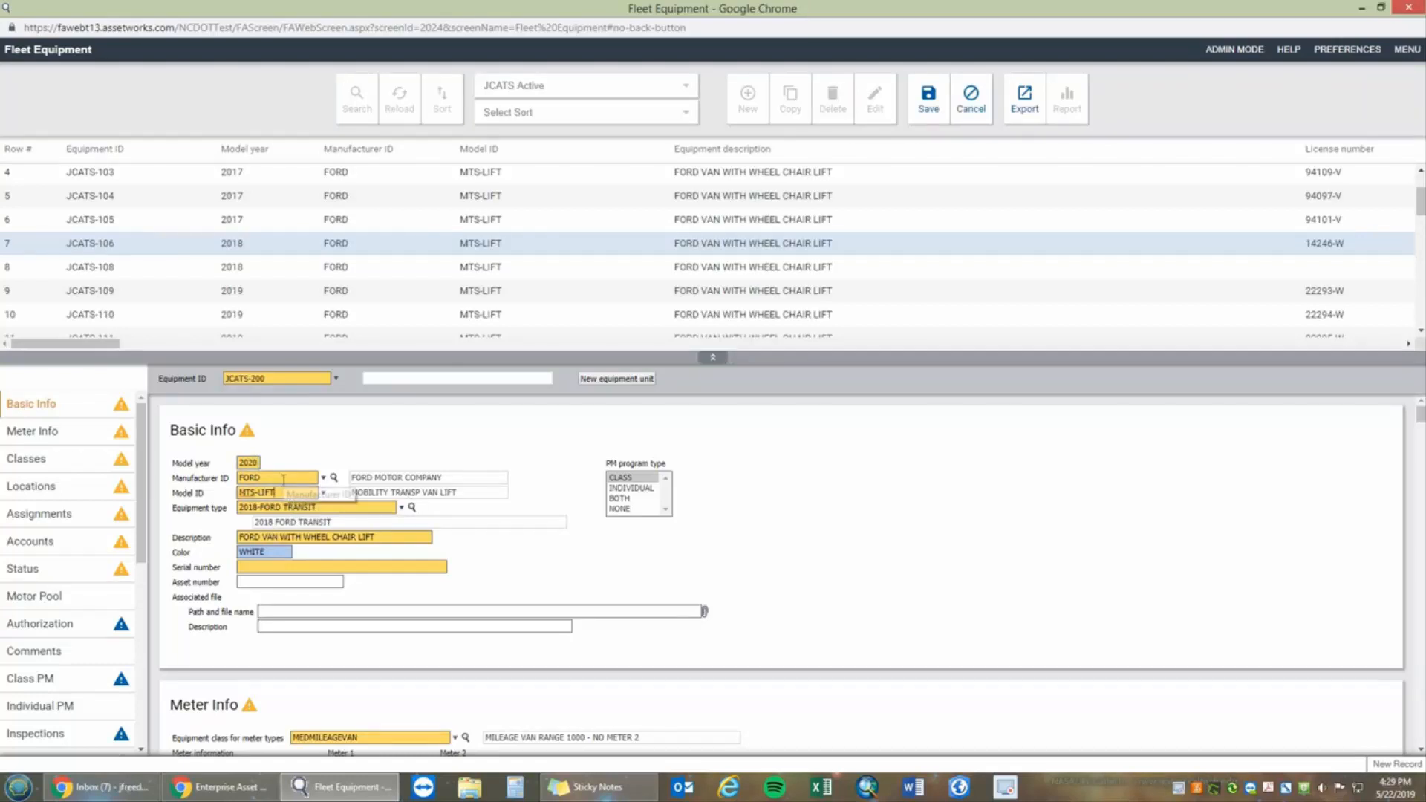
pyautogui.press('Tab')
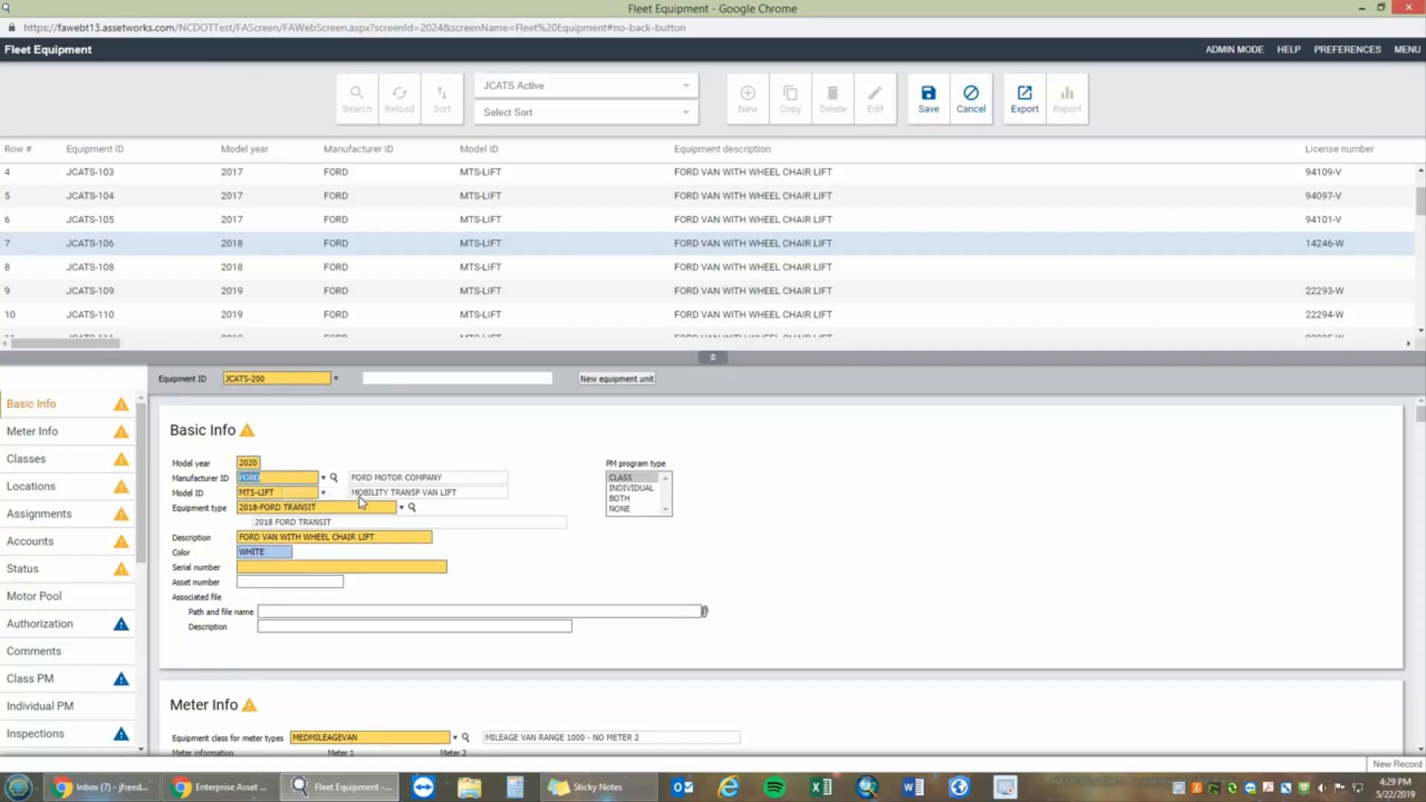
# Clear the Manufacturer ID, review the available manufacturers, and choose FORD from the choices starting with F.
pyautogui.click(323, 478)
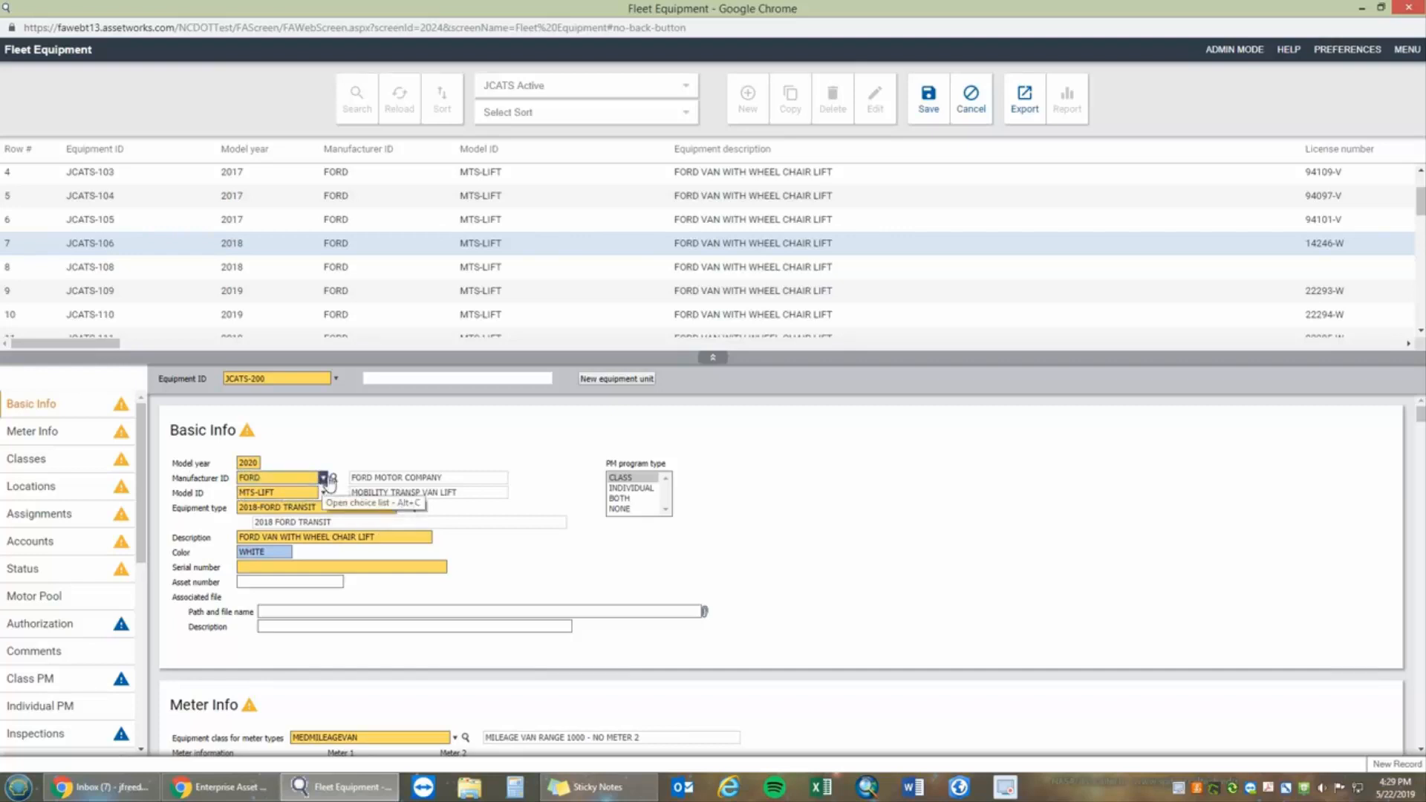
pyautogui.click(784, 408)
pyautogui.press('Delete')
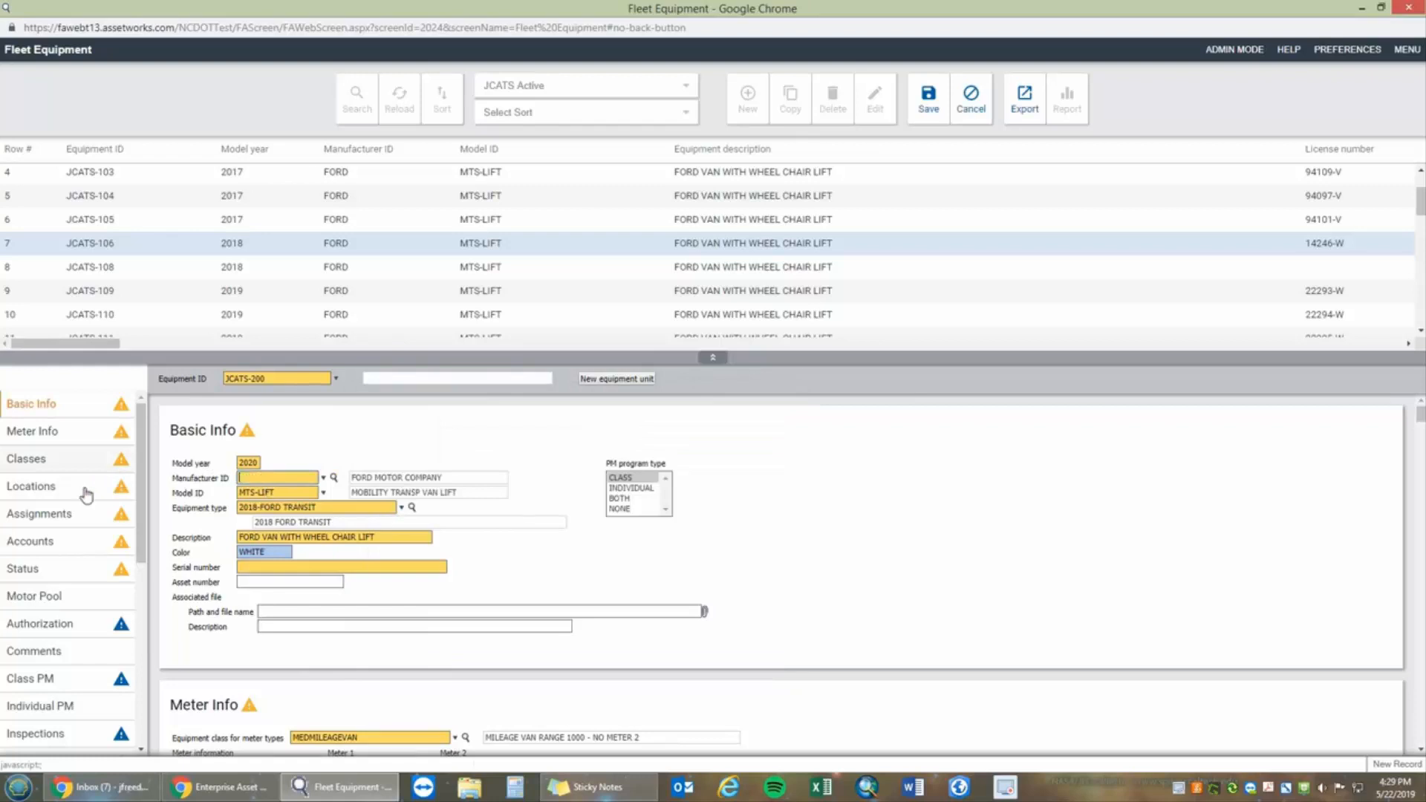
pyautogui.click(323, 478)
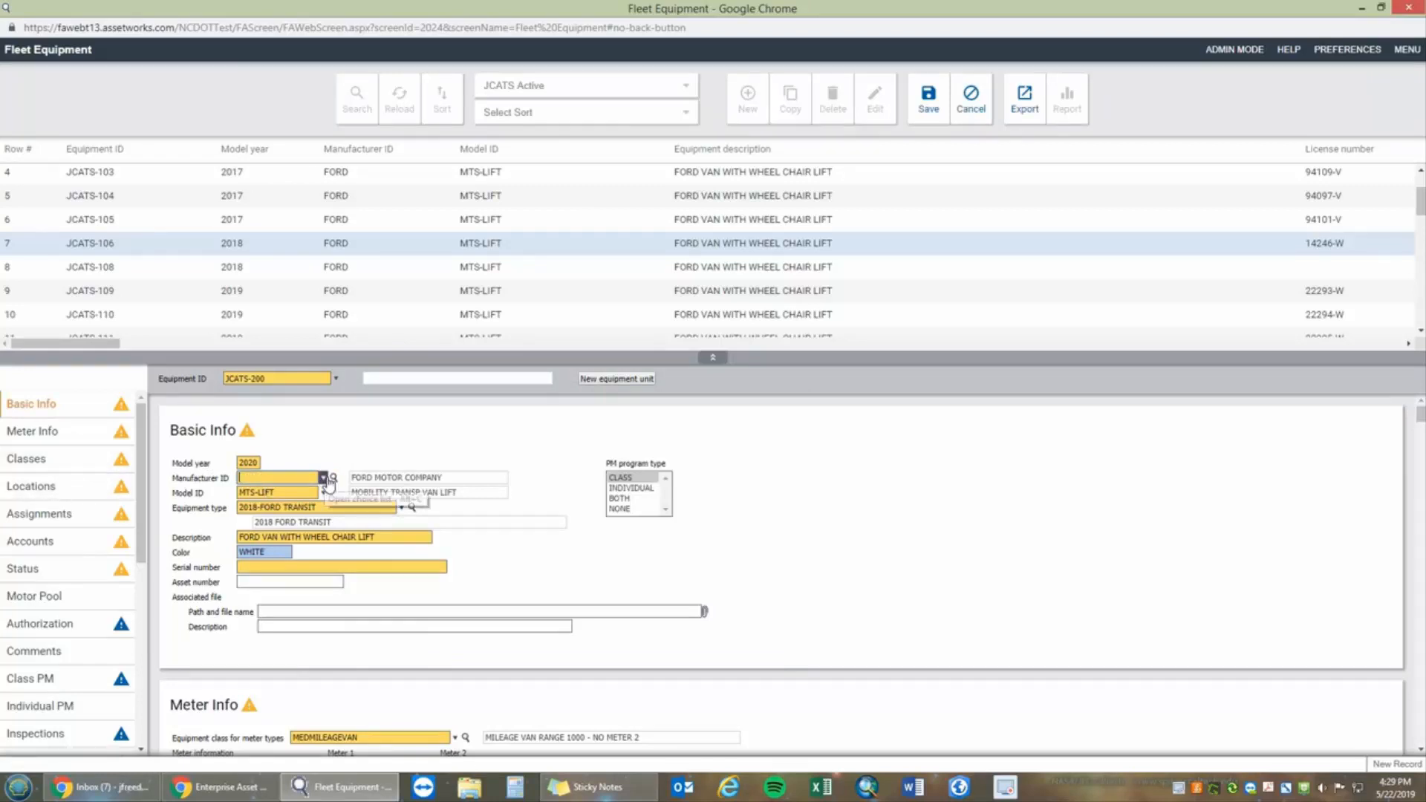
pyautogui.scroll(-7, 602, 529)
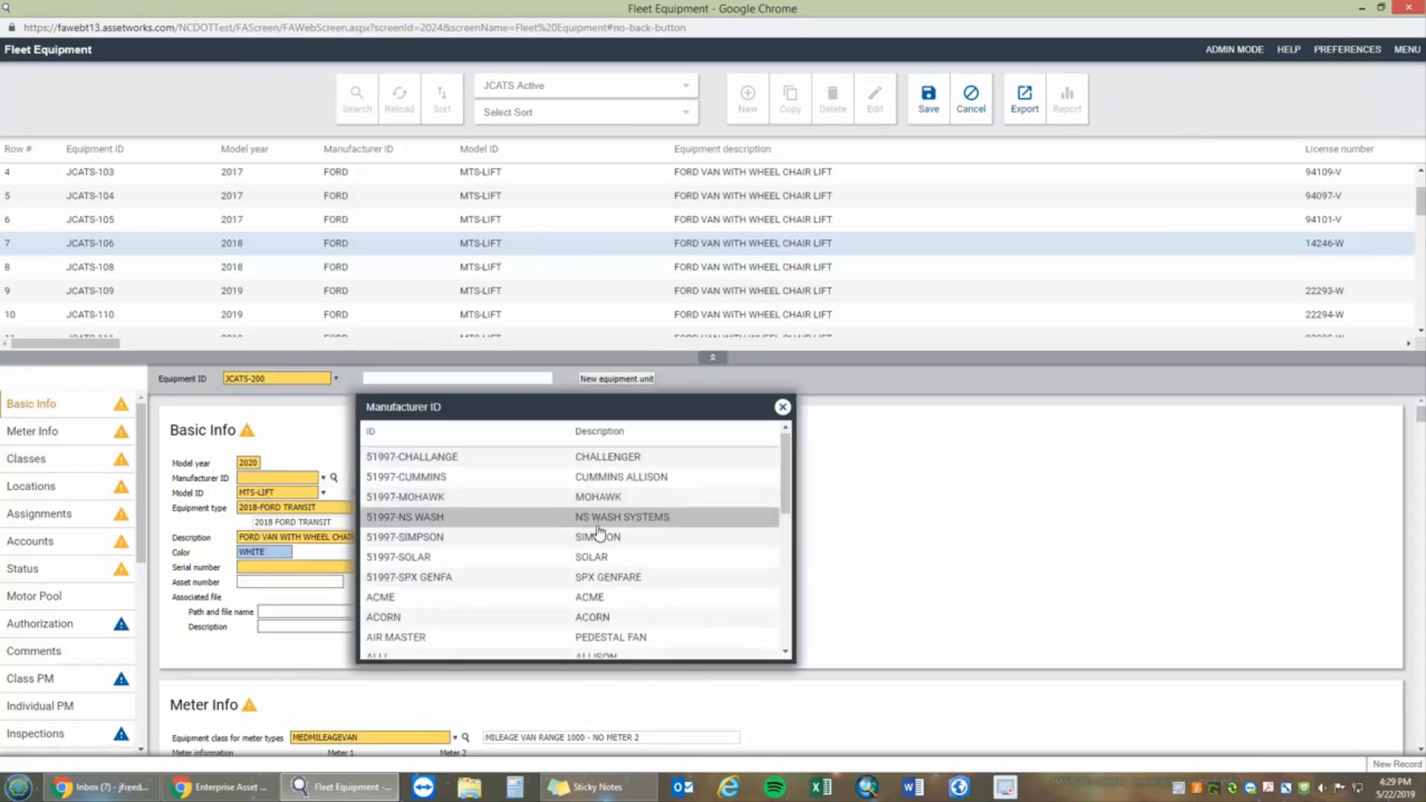
pyautogui.scroll(-6, 597, 532)
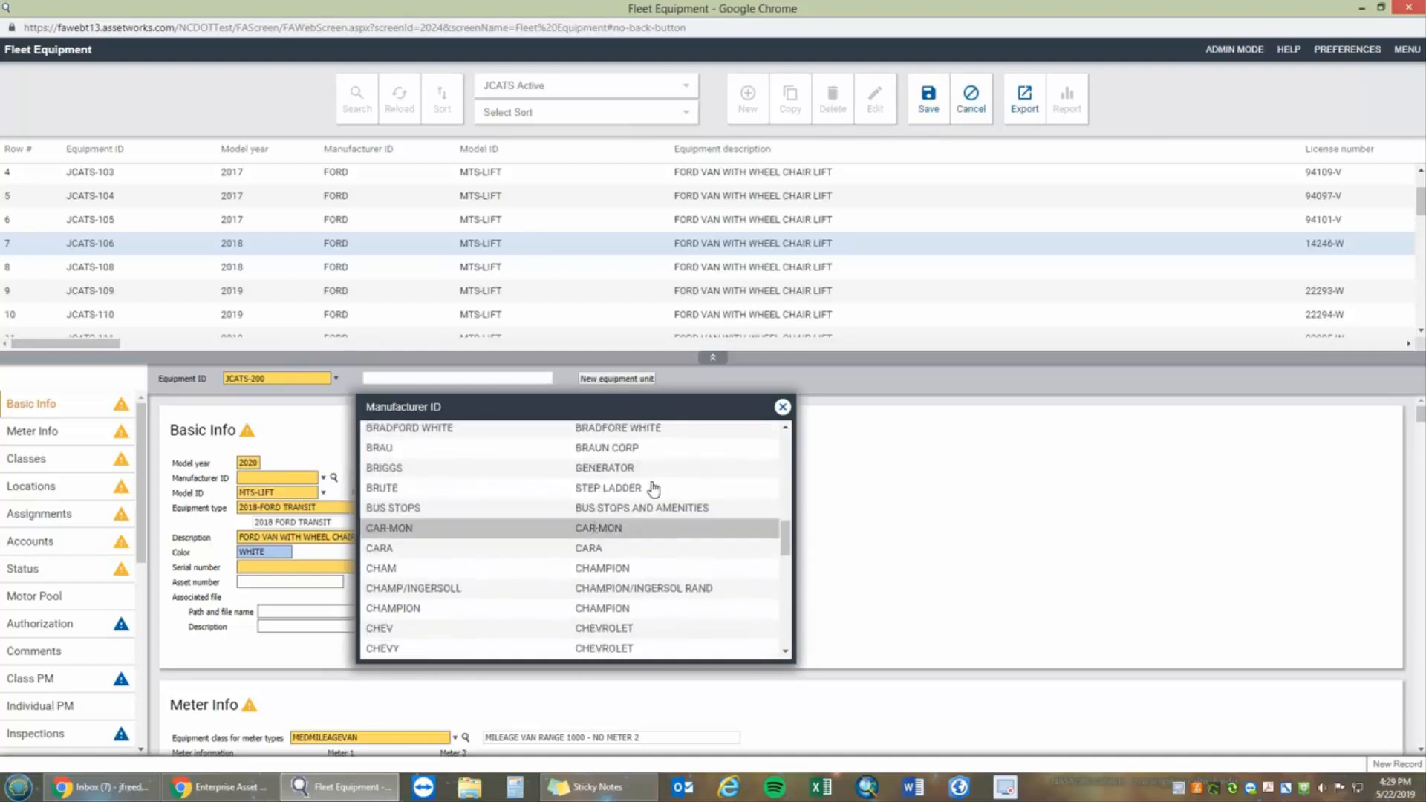
pyautogui.click(297, 479)
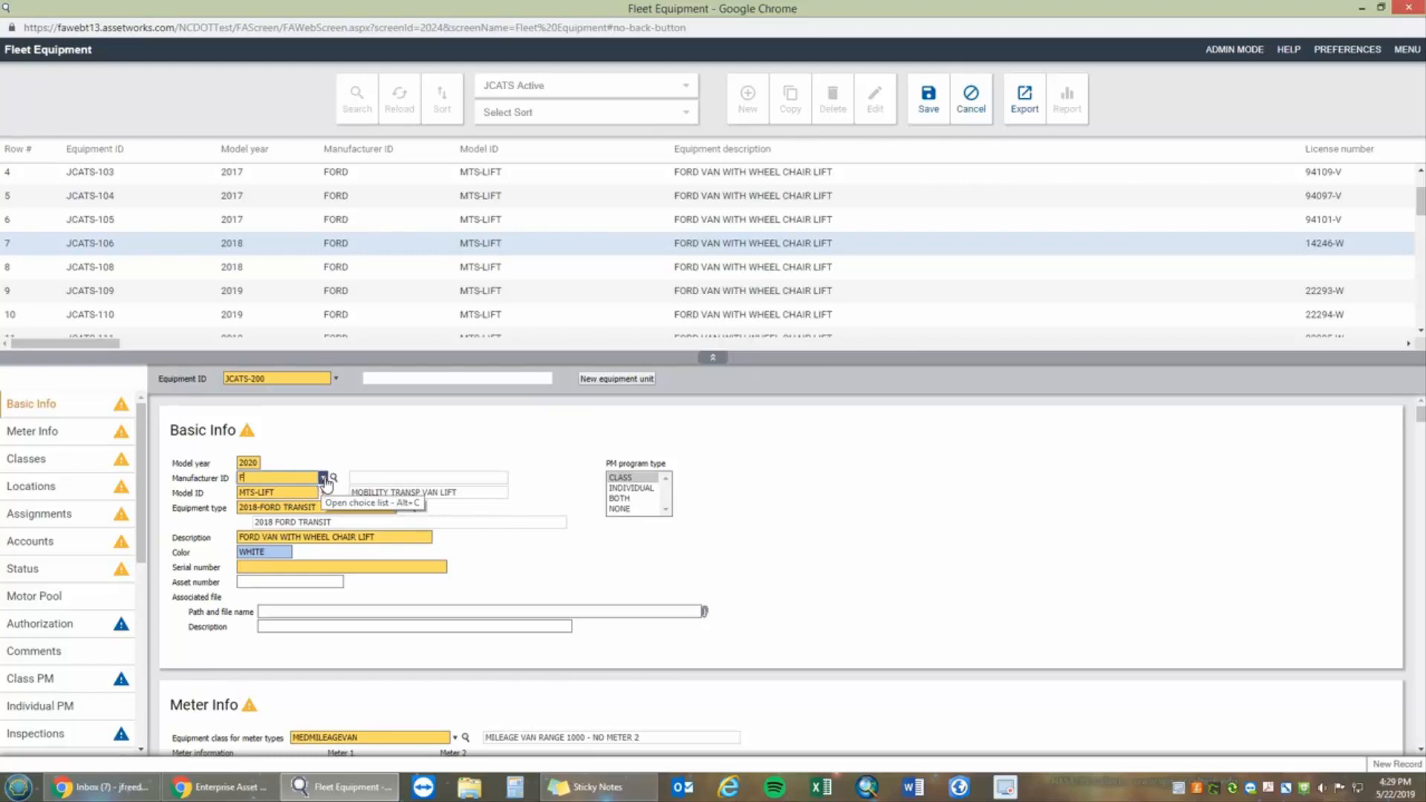
pyautogui.click(323, 479)
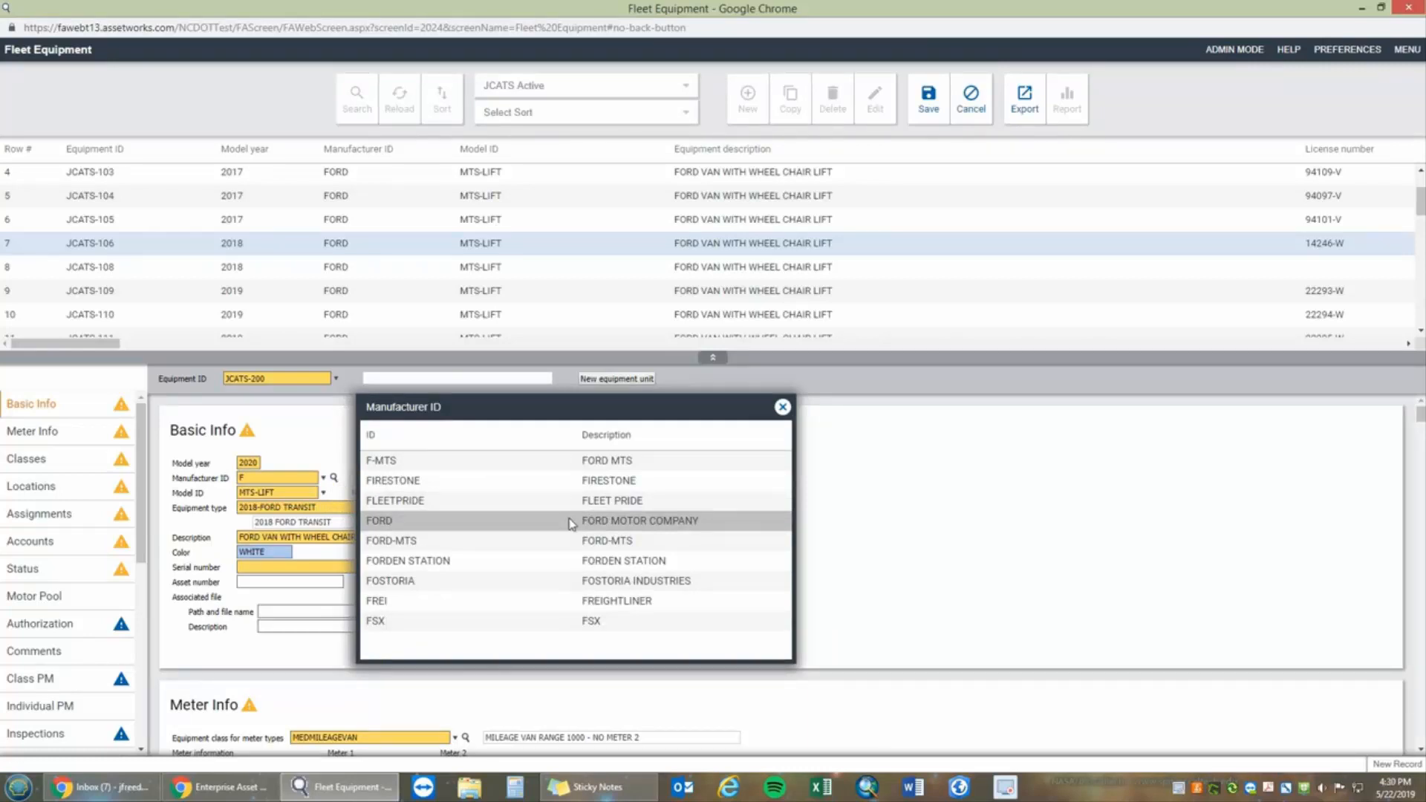
pyautogui.click(571, 523)
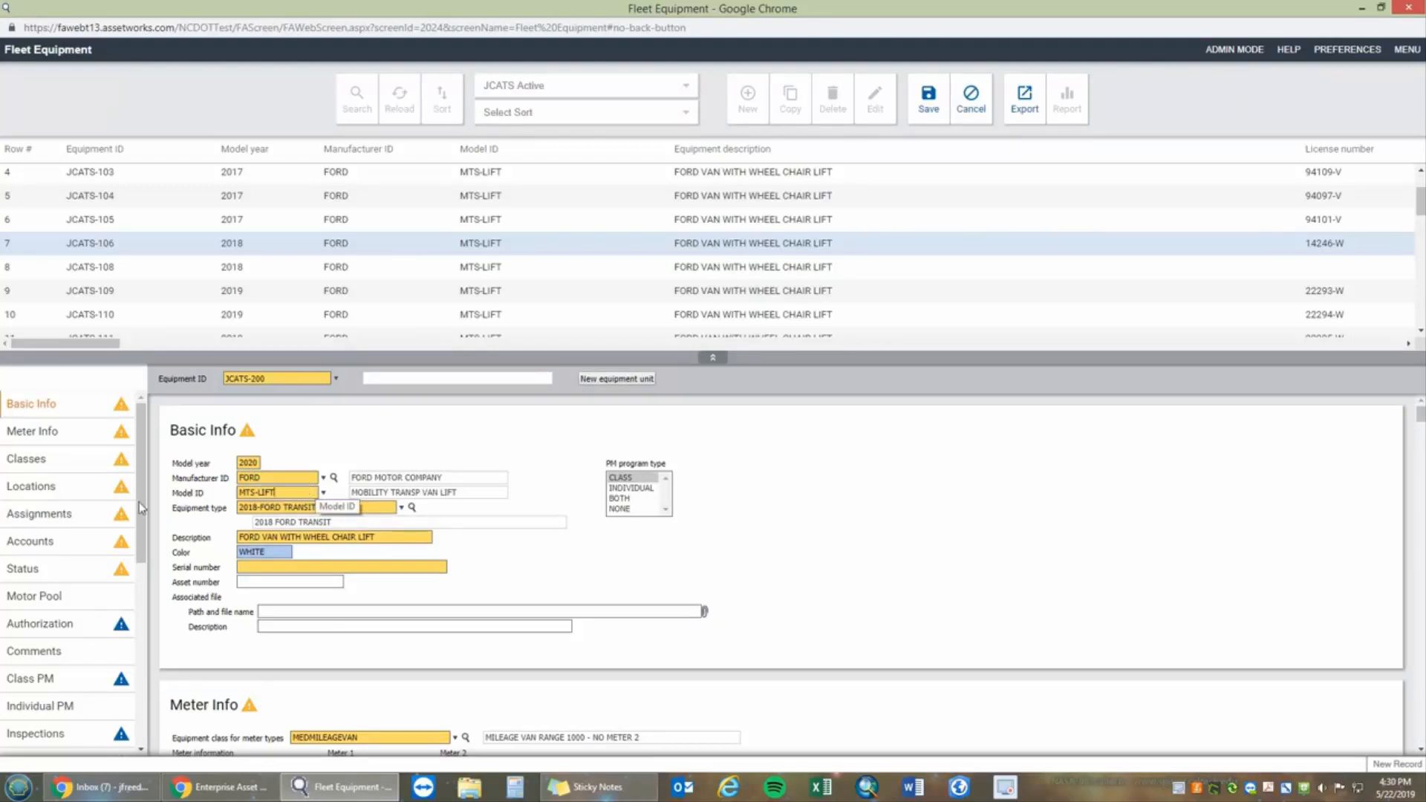
# Replace the new unit's Model ID with TRANSIT from the model choices.
pyautogui.click(303, 492)
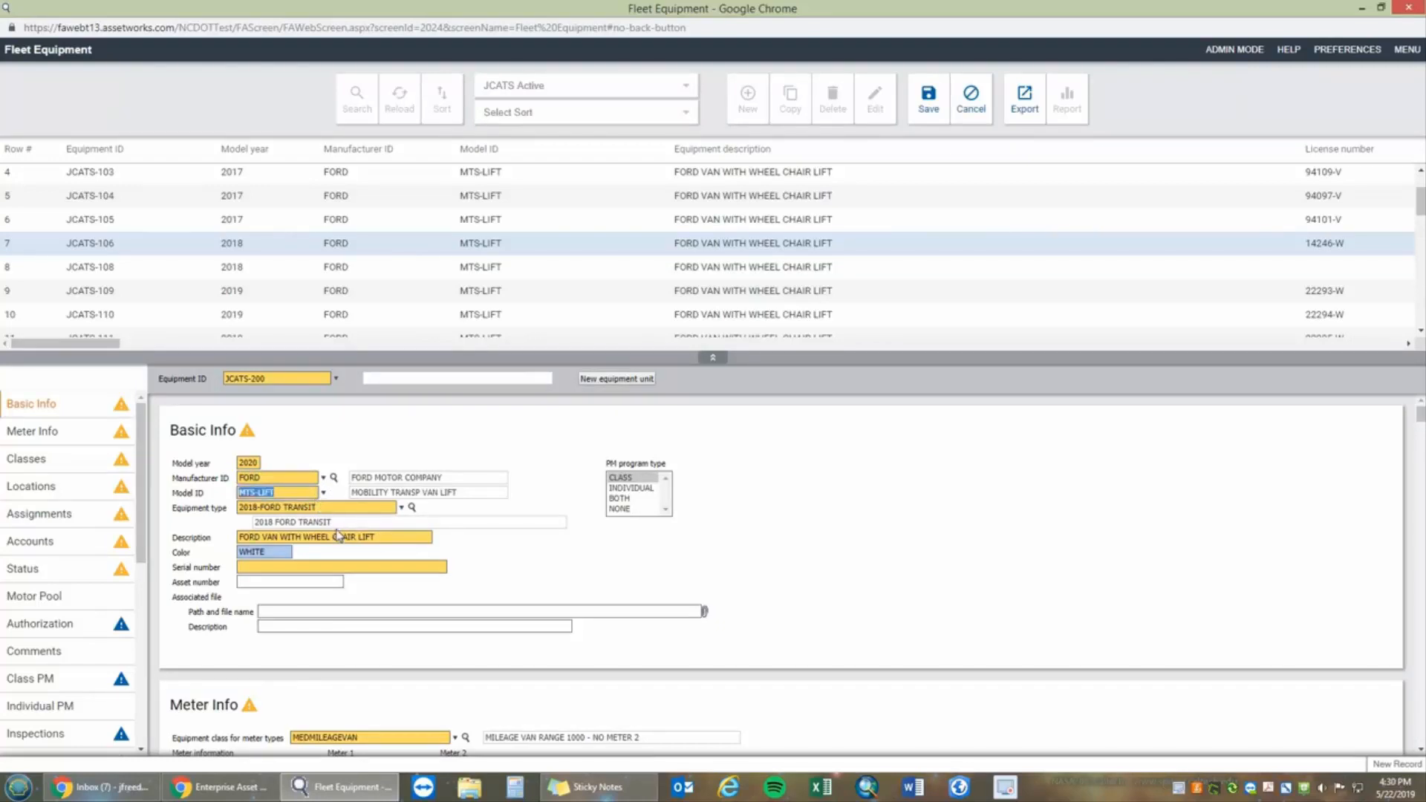
pyautogui.press('Delete')
pyautogui.click(333, 493)
pyautogui.scroll(-10, 672, 539)
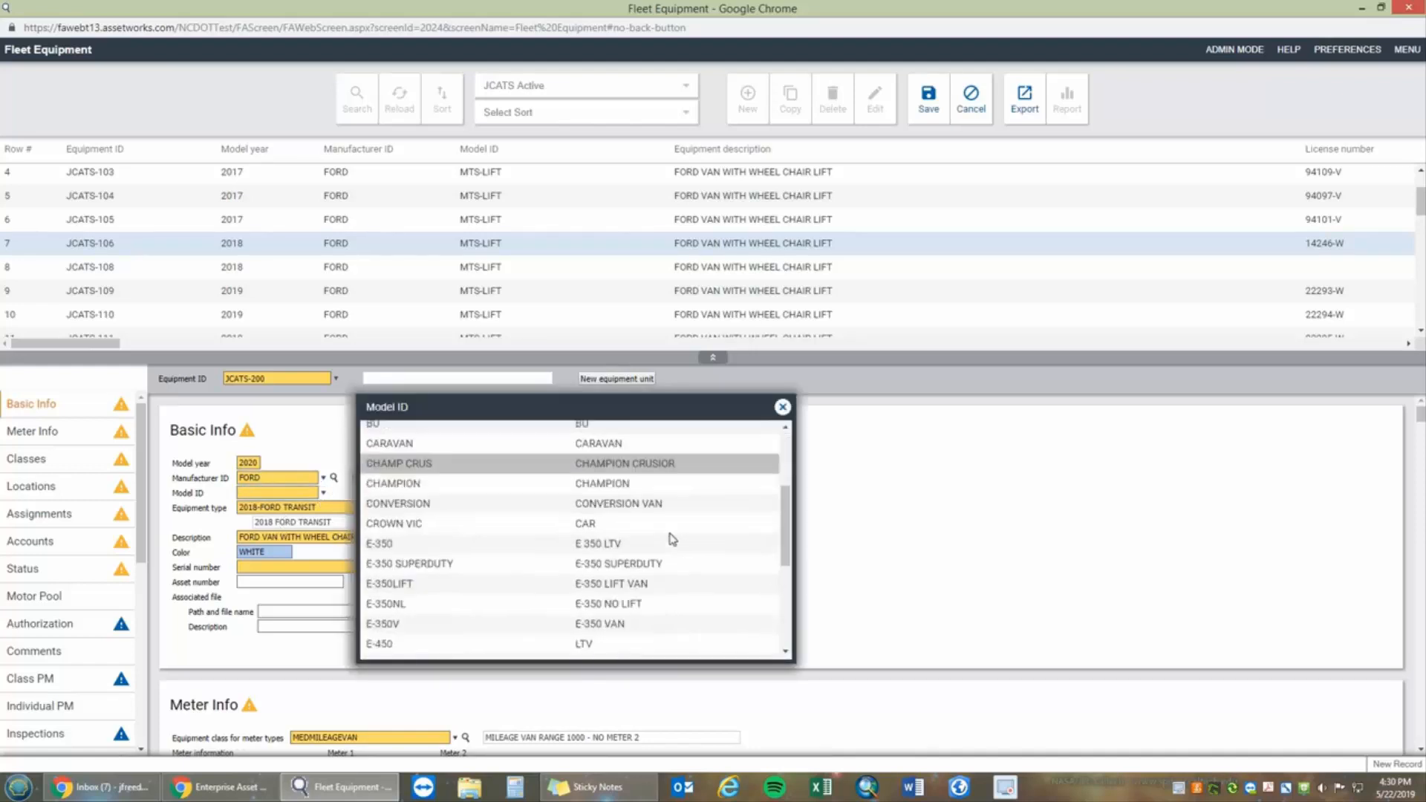
pyautogui.scroll(-10, 462, 543)
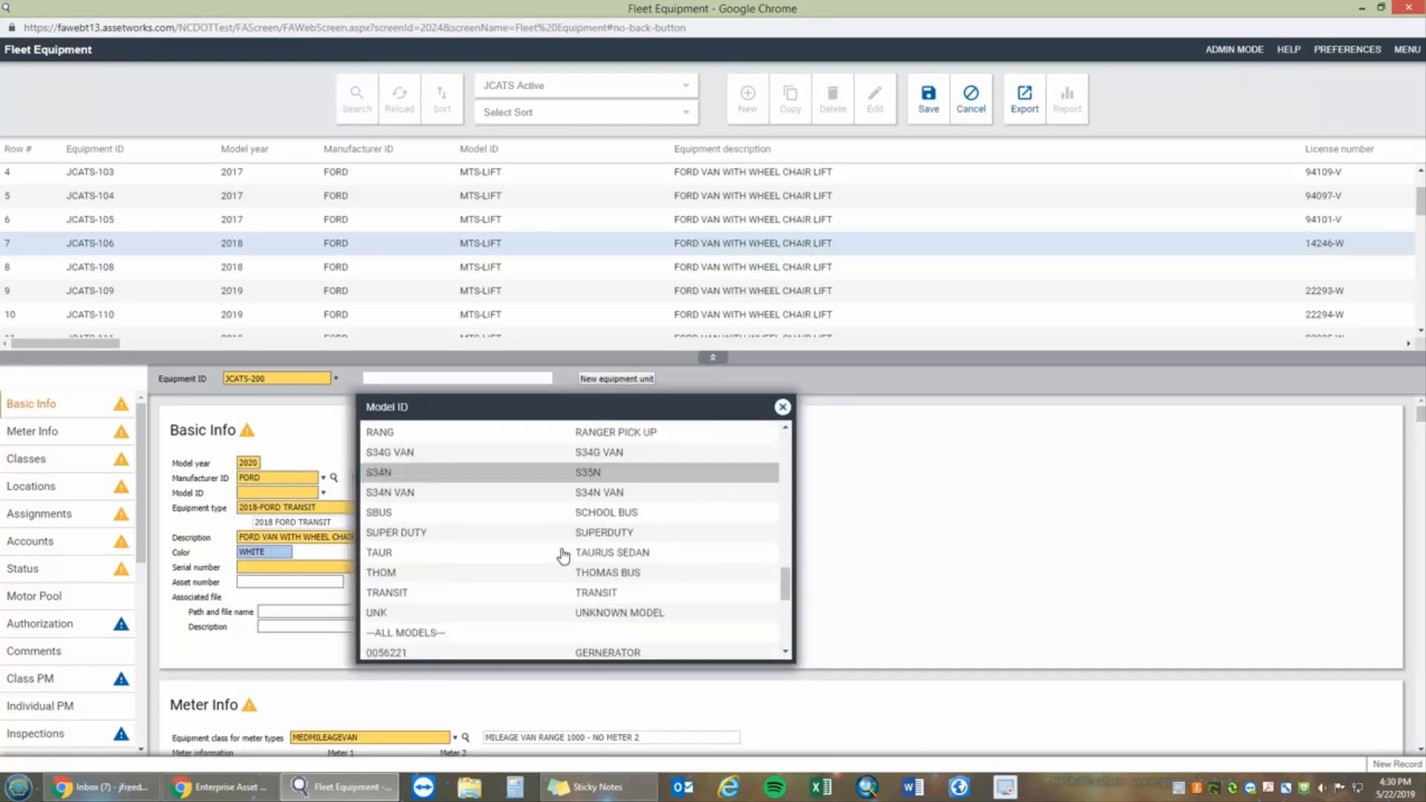
pyautogui.click(543, 520)
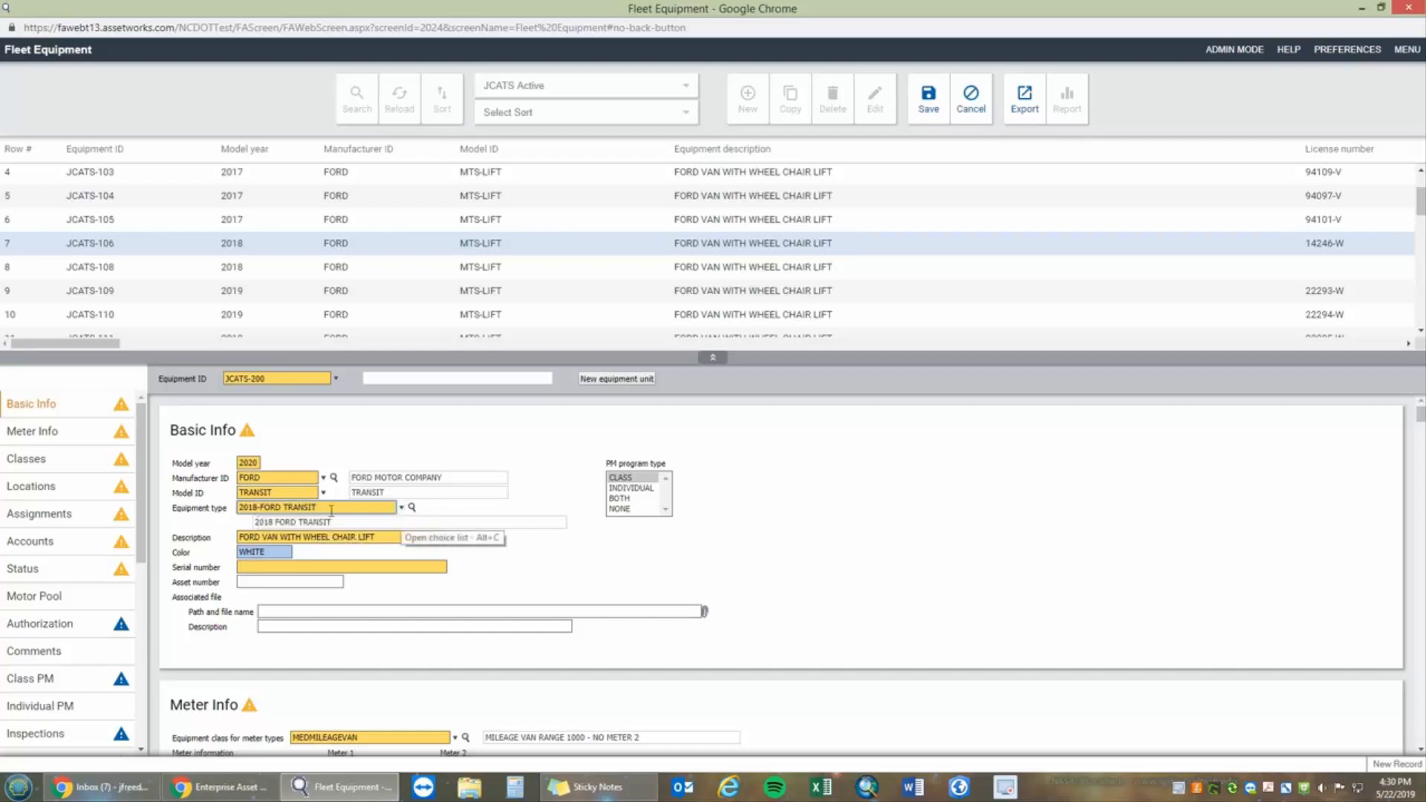
# Look up equipment types matching 2019 and set the Equipment type to 2019-FORD TRANSIT.
pyautogui.moveTo(320, 508); pyautogui.dragTo(141, 498)
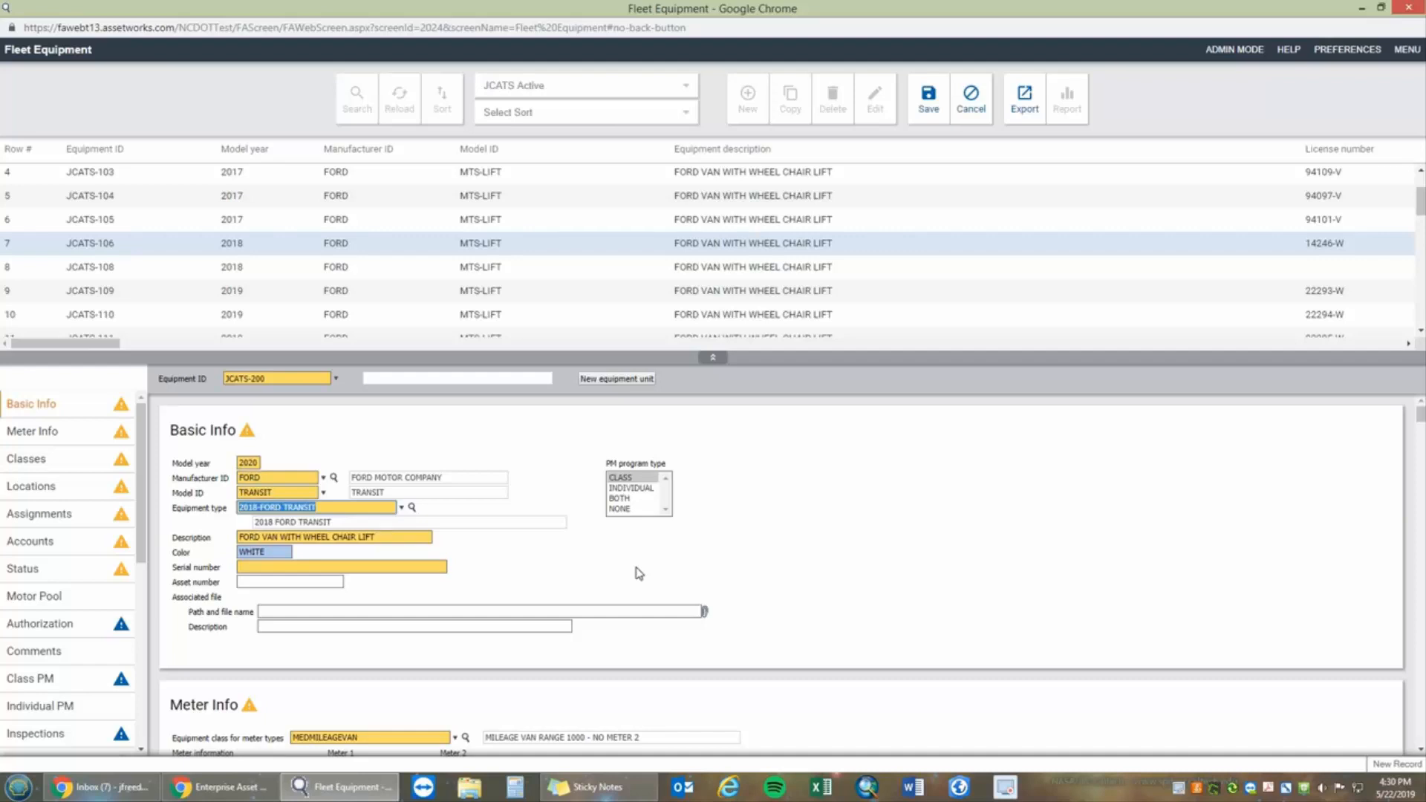
pyautogui.write('2019')
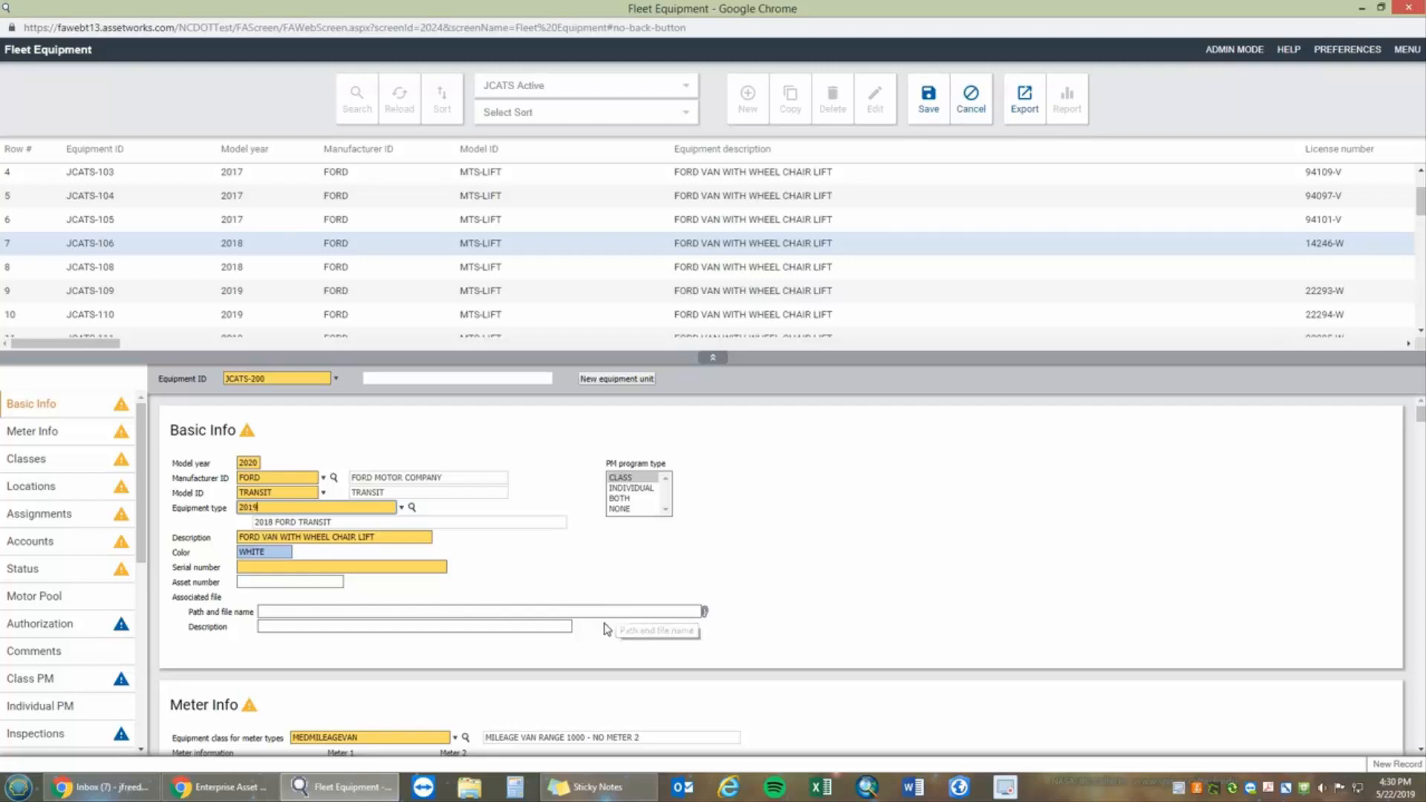
pyautogui.click(412, 508)
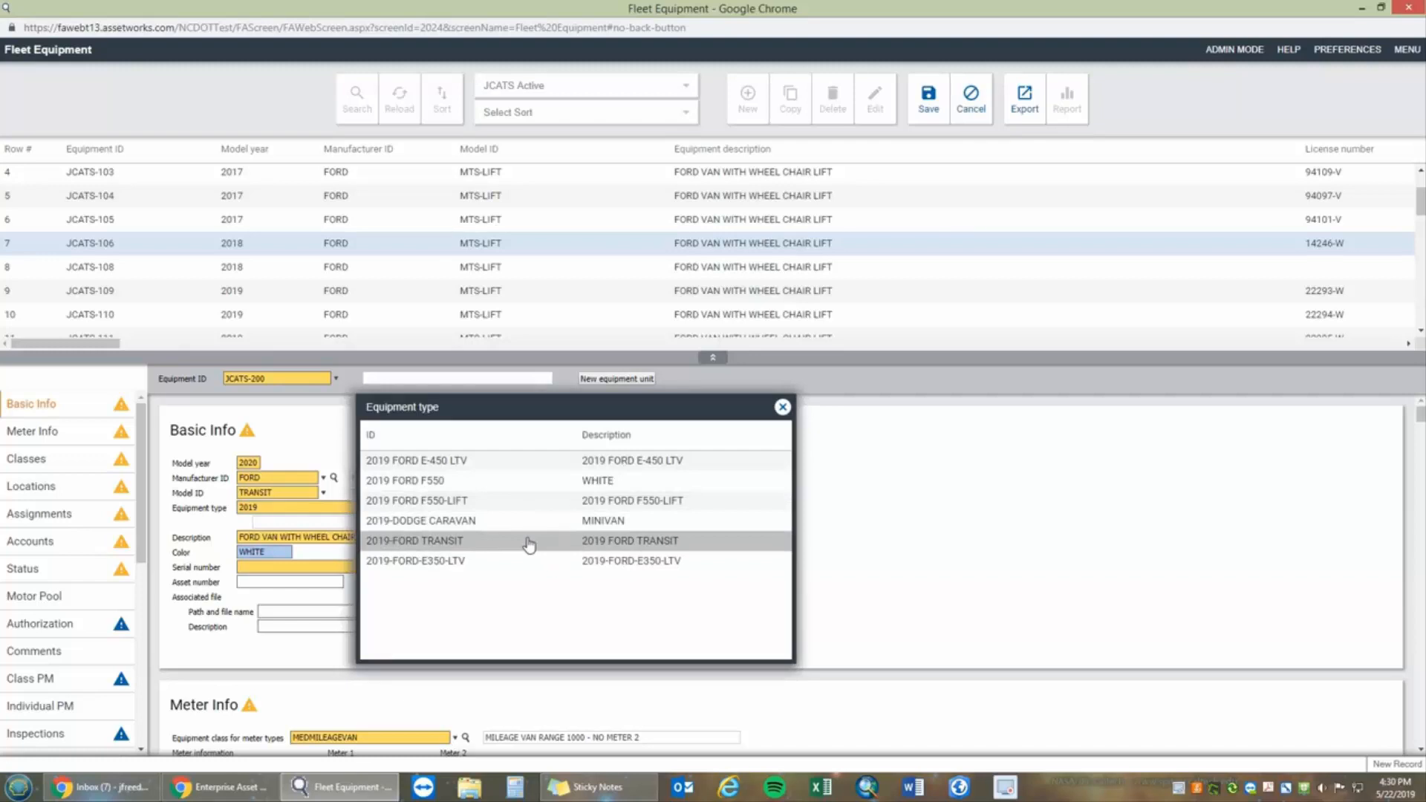
pyautogui.click(529, 546)
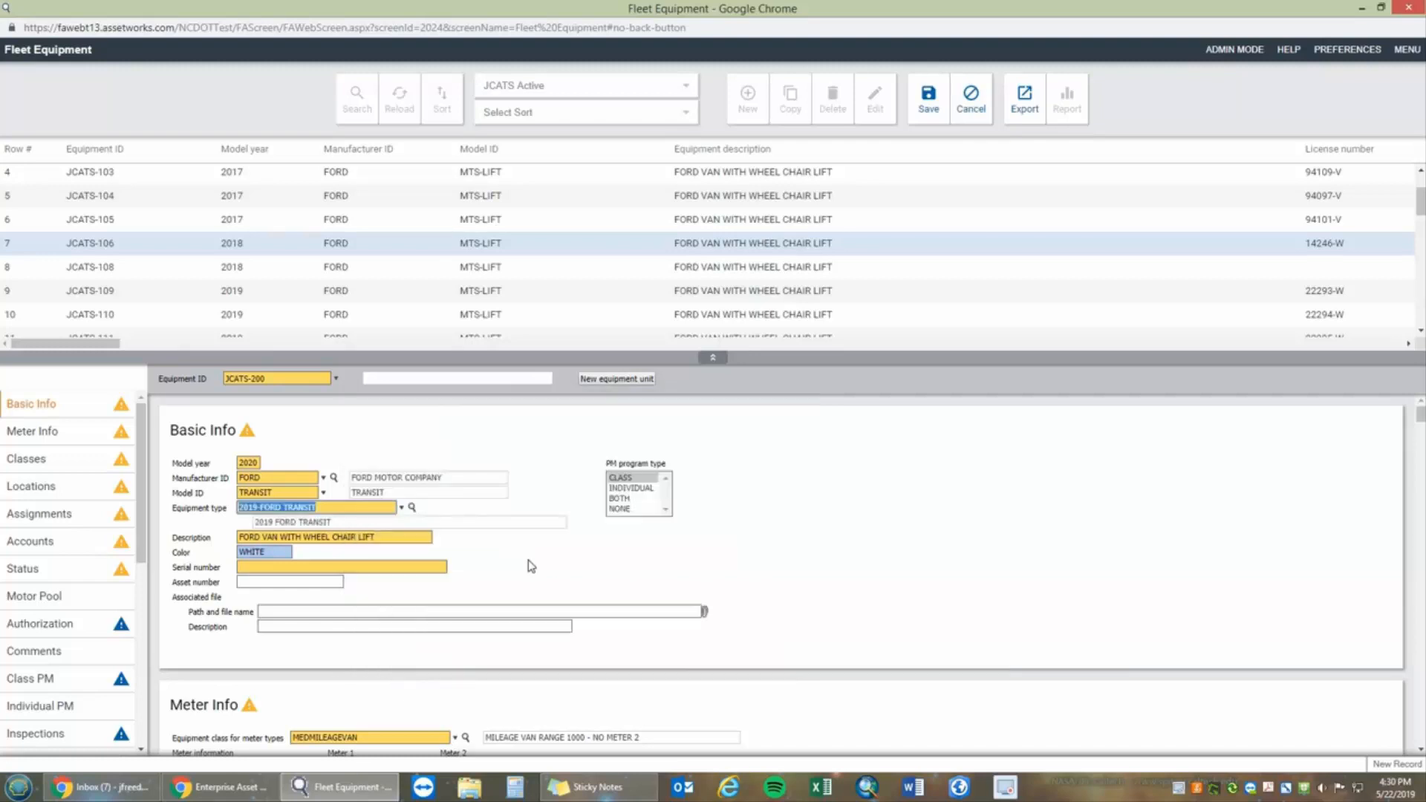
# Open the Equipment Types record for 2019-FORD TRANSIT to review it, and close it again.
pyautogui.click(333, 509)
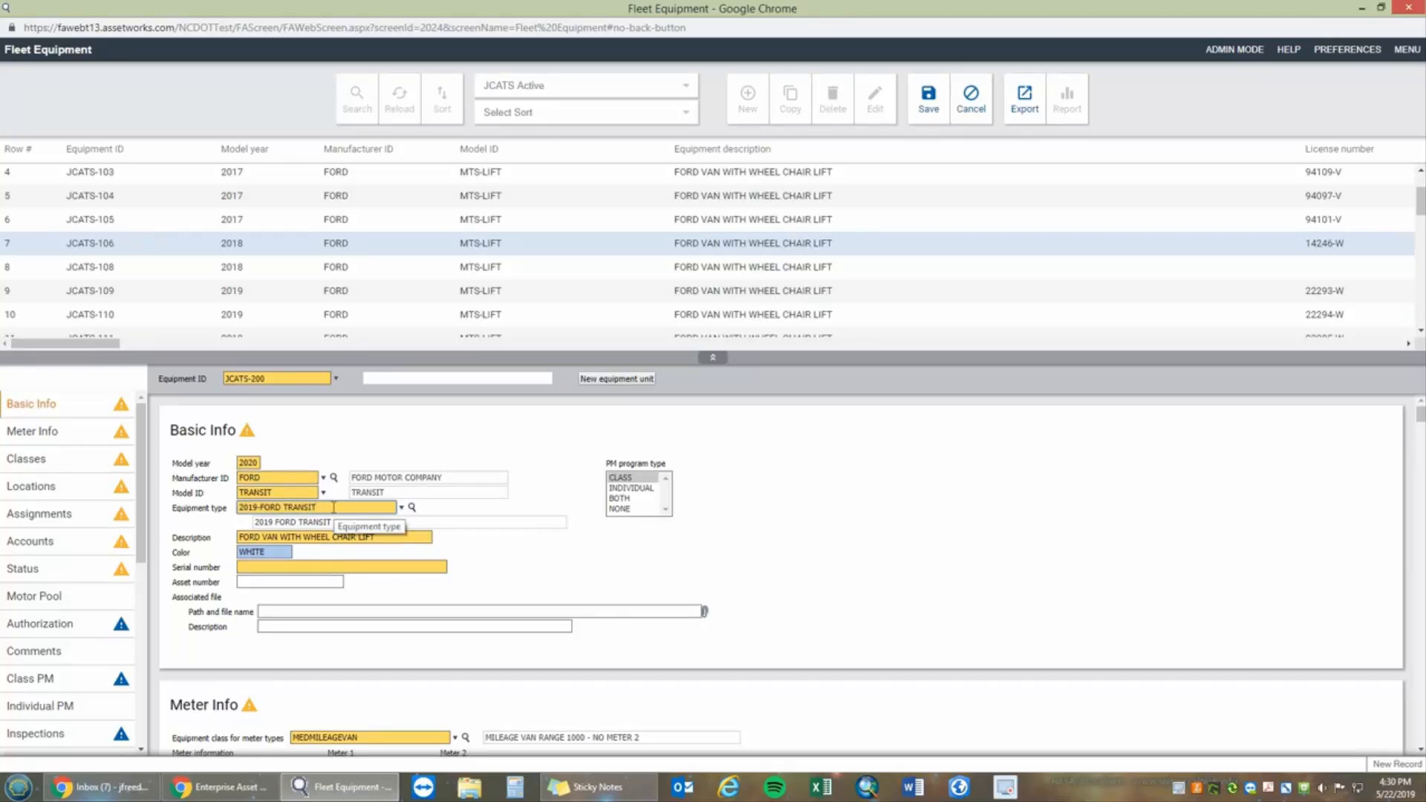
pyautogui.click(411, 508)
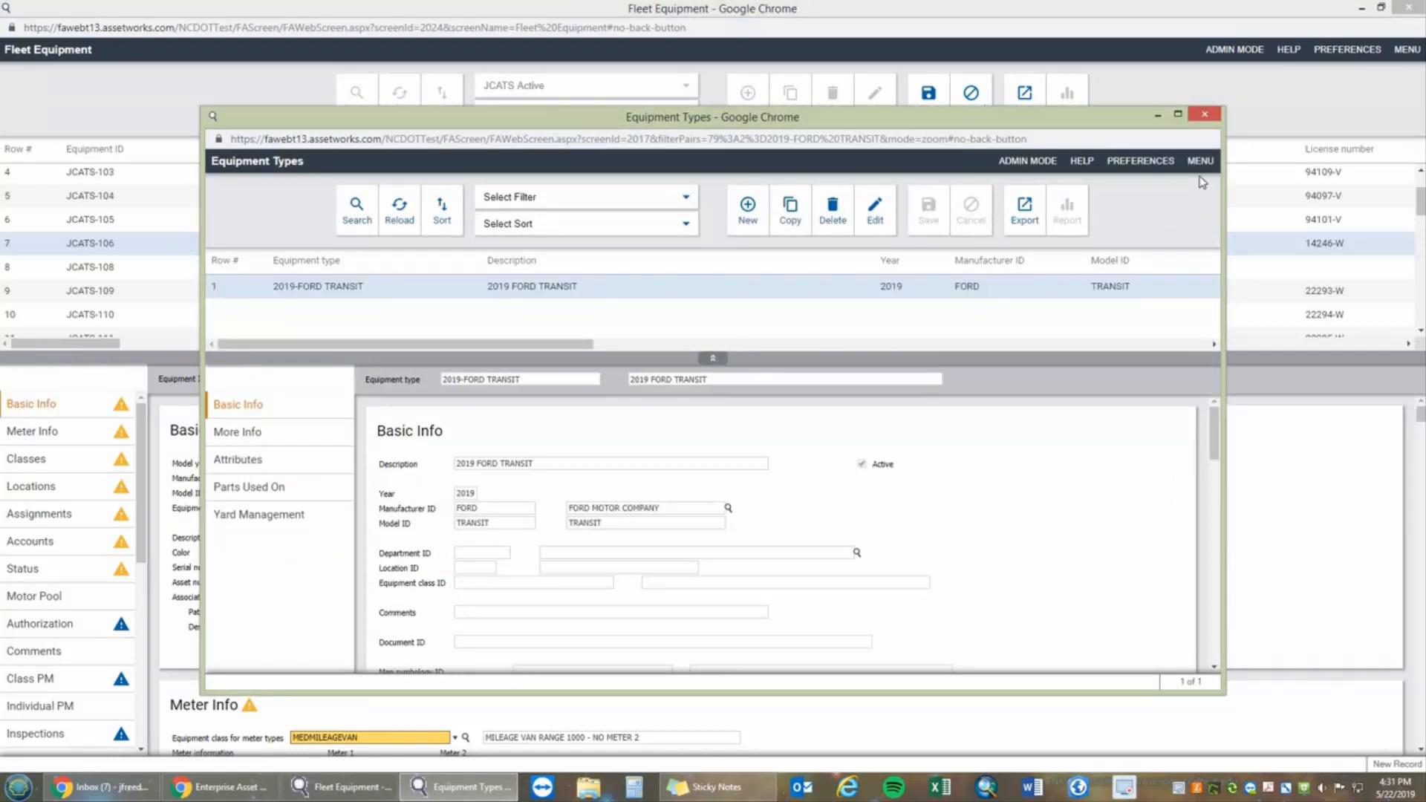
pyautogui.click(1207, 118)
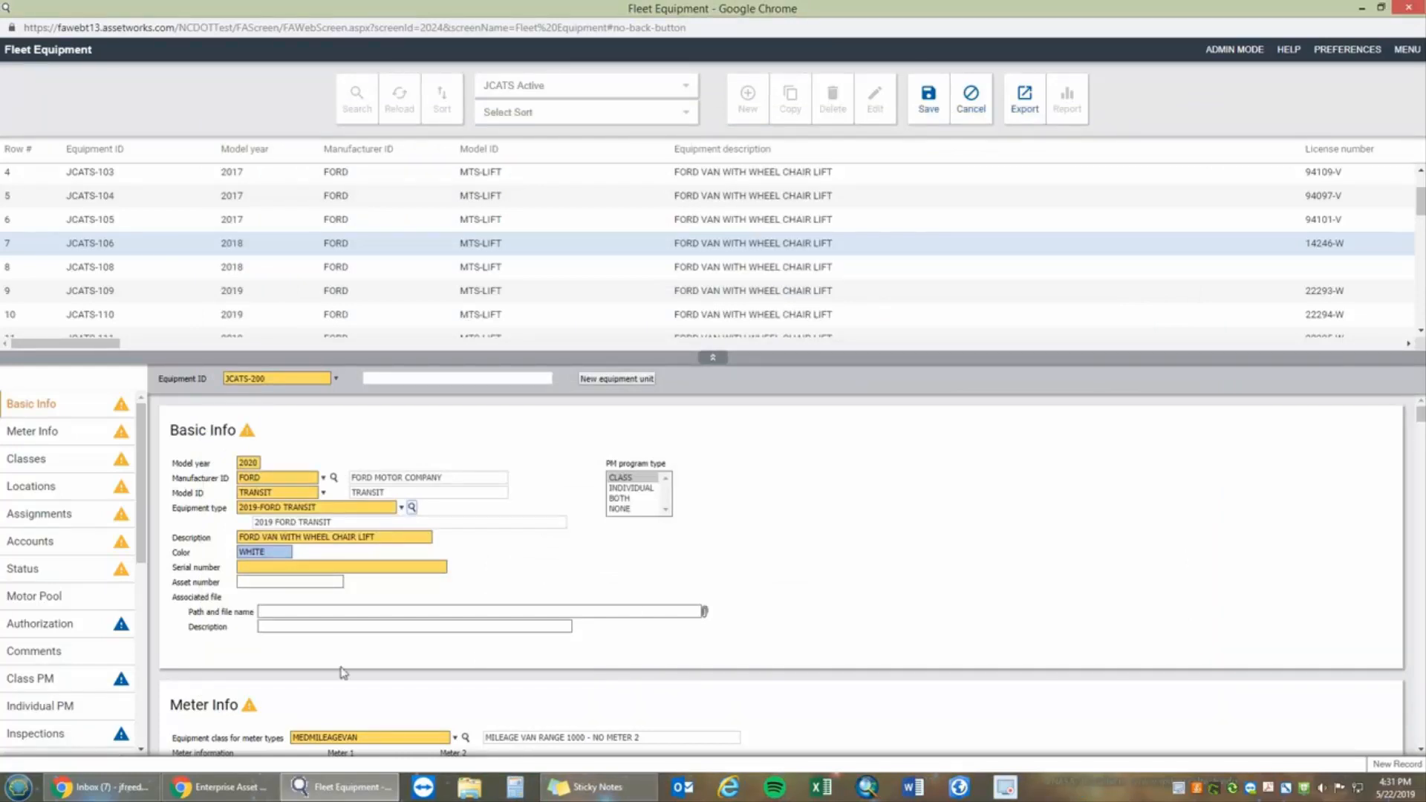
# Switch to the FASuite InfoCenter page in Chrome and open Fleet Equipment from the favorite screens in a maximized window.
pyautogui.click(221, 796)
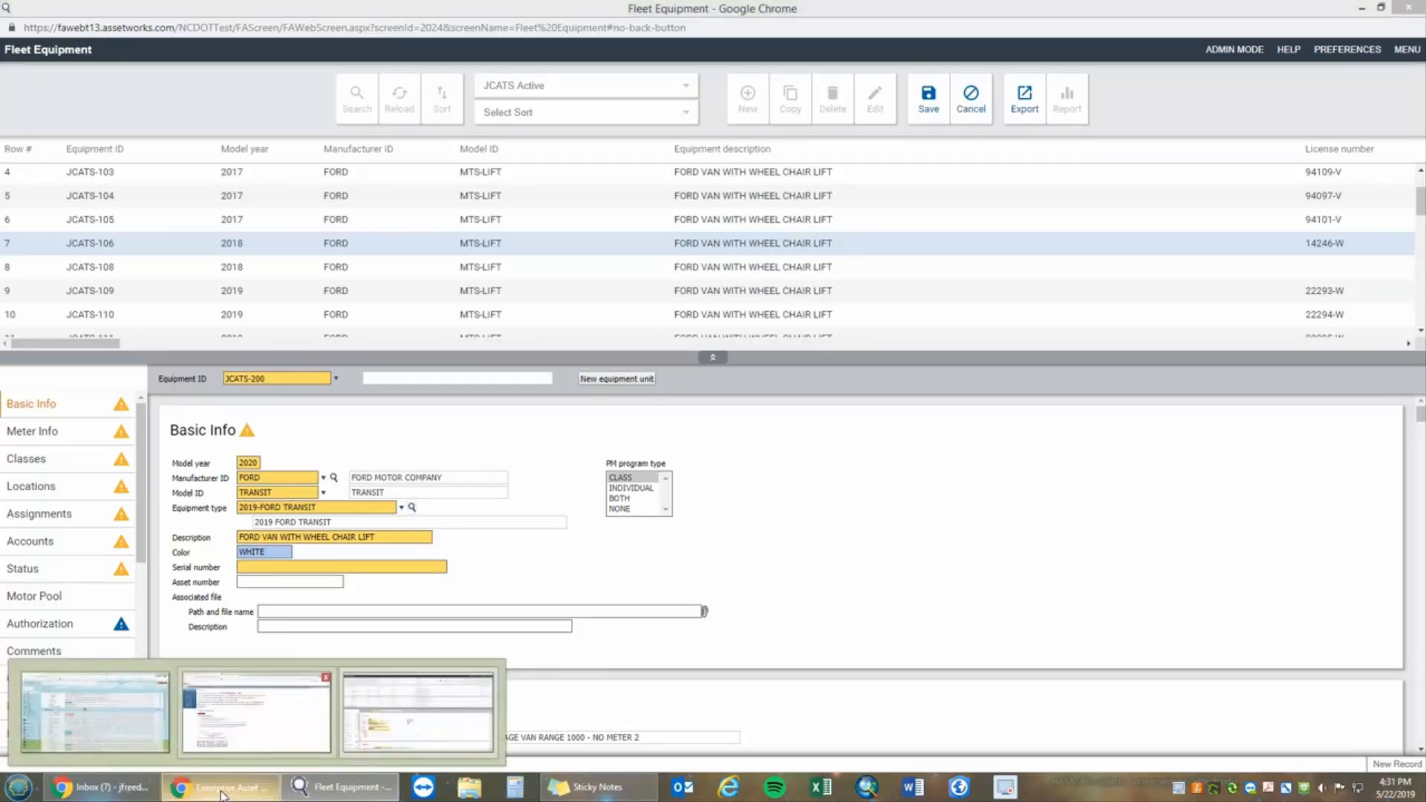
pyautogui.click(257, 717)
pyautogui.click(95, 13)
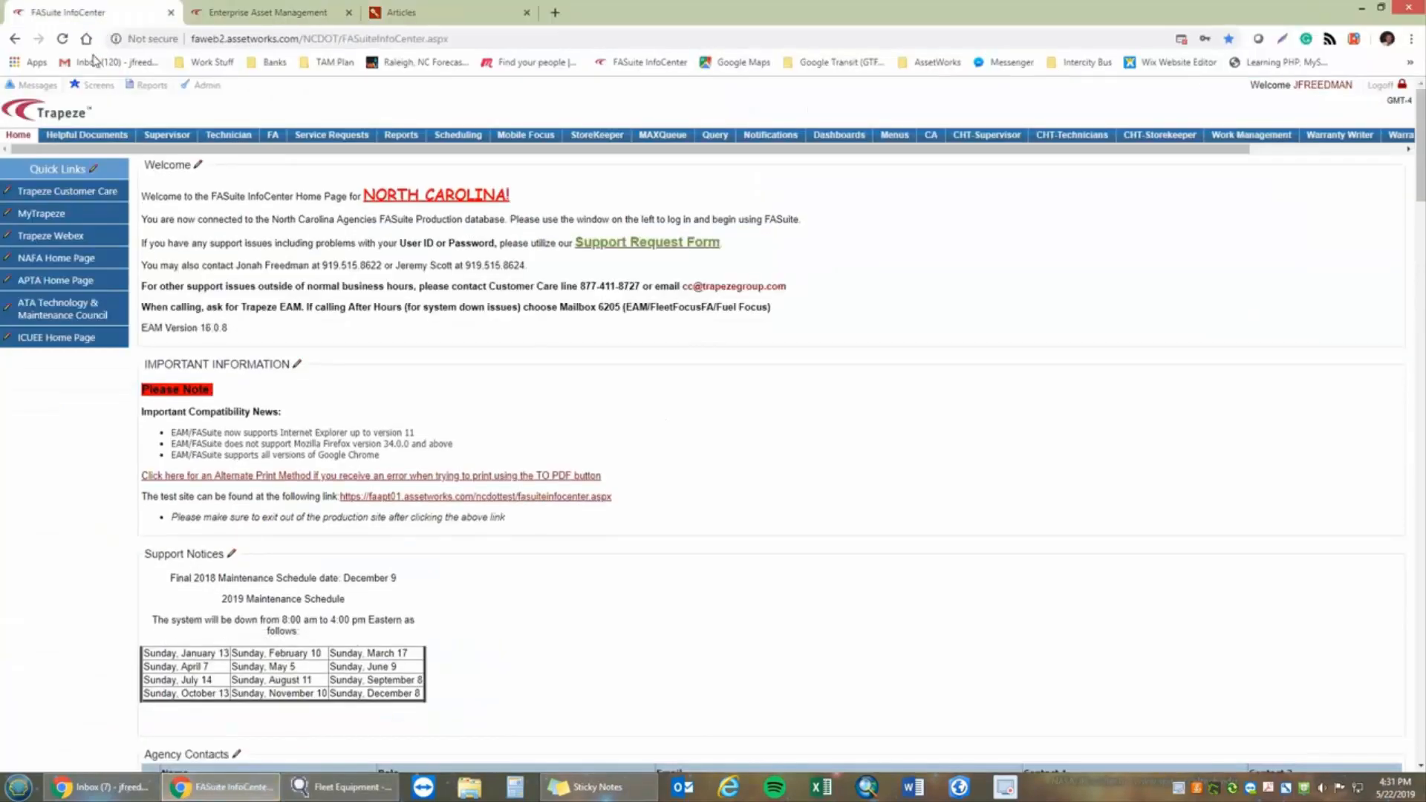
pyautogui.click(87, 85)
pyautogui.click(81, 159)
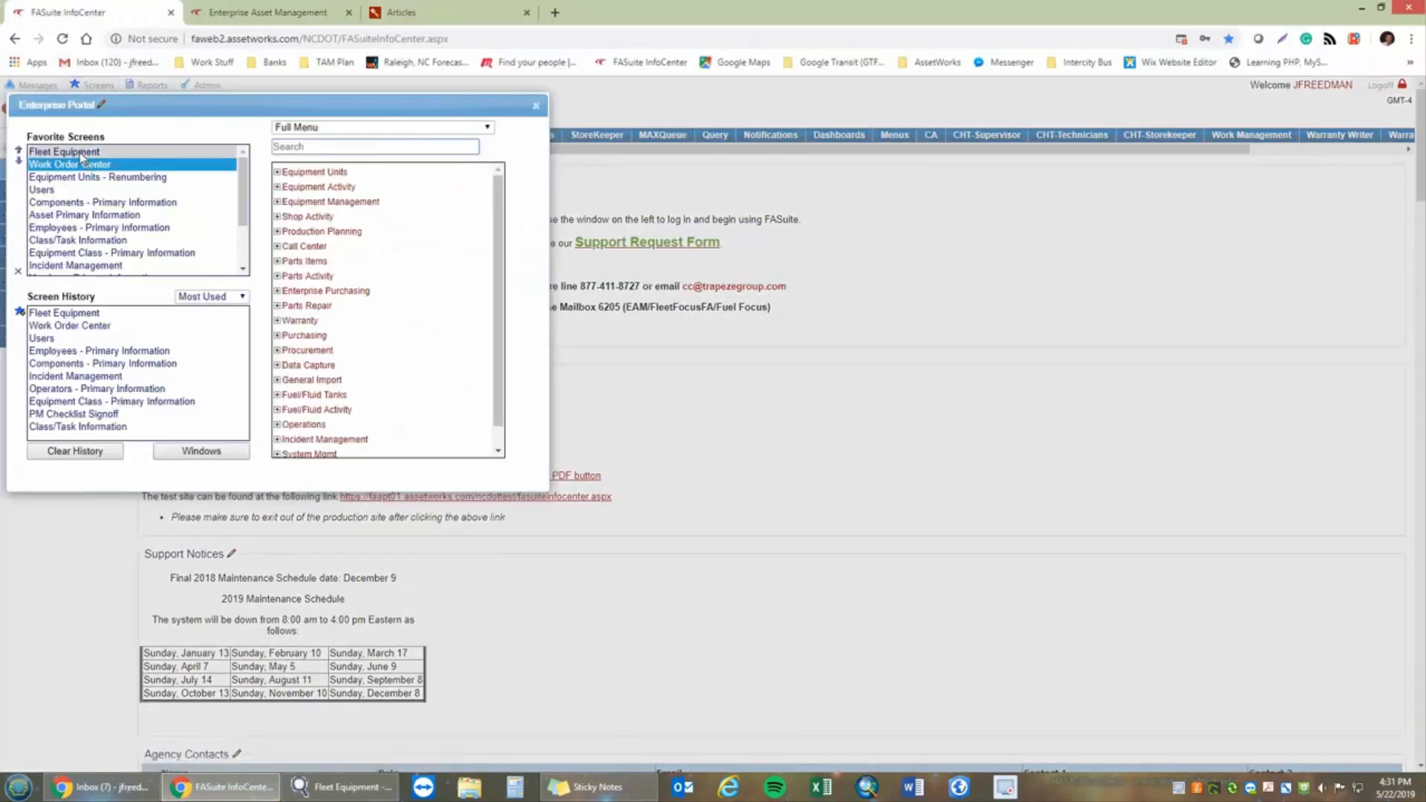
pyautogui.doubleClick(82, 153)
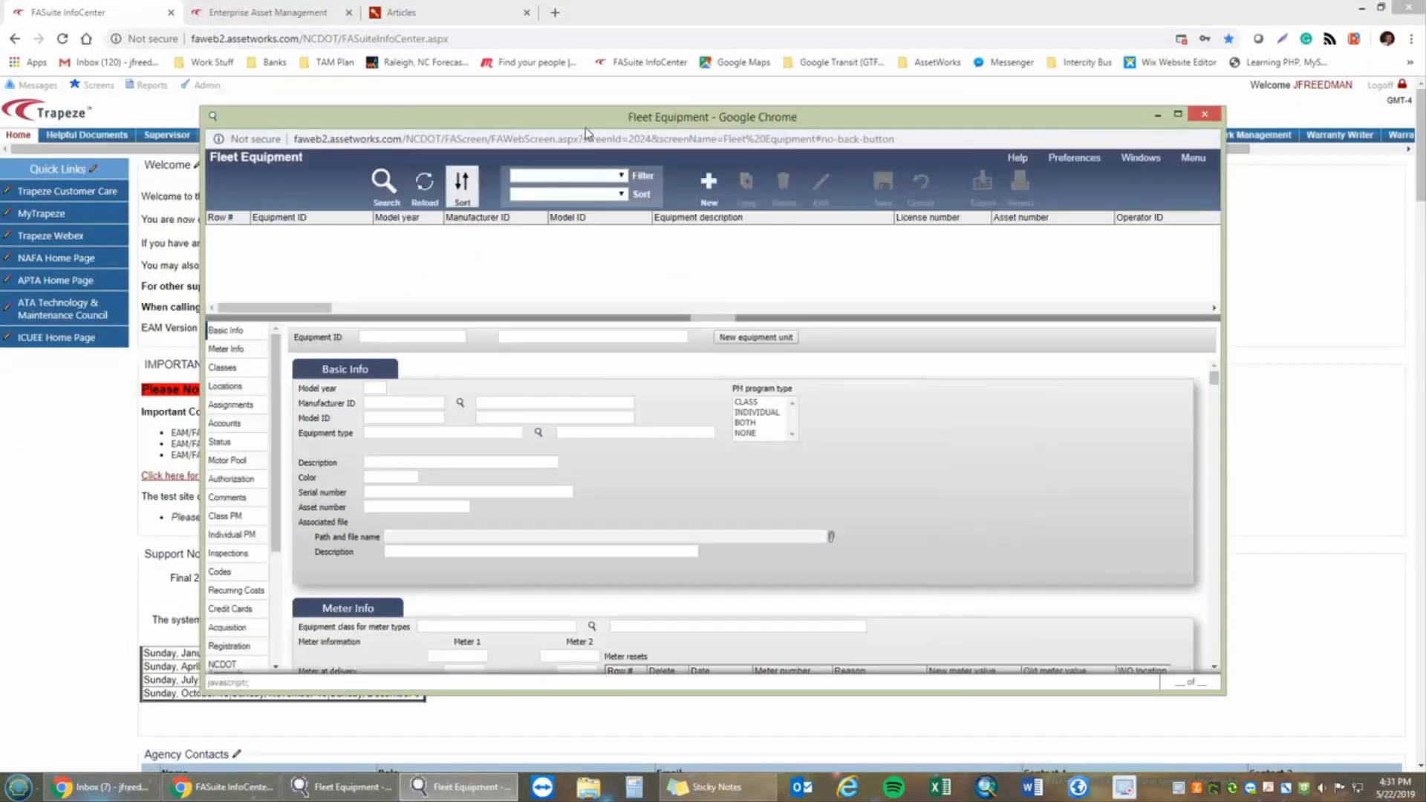
pyautogui.doubleClick(586, 125)
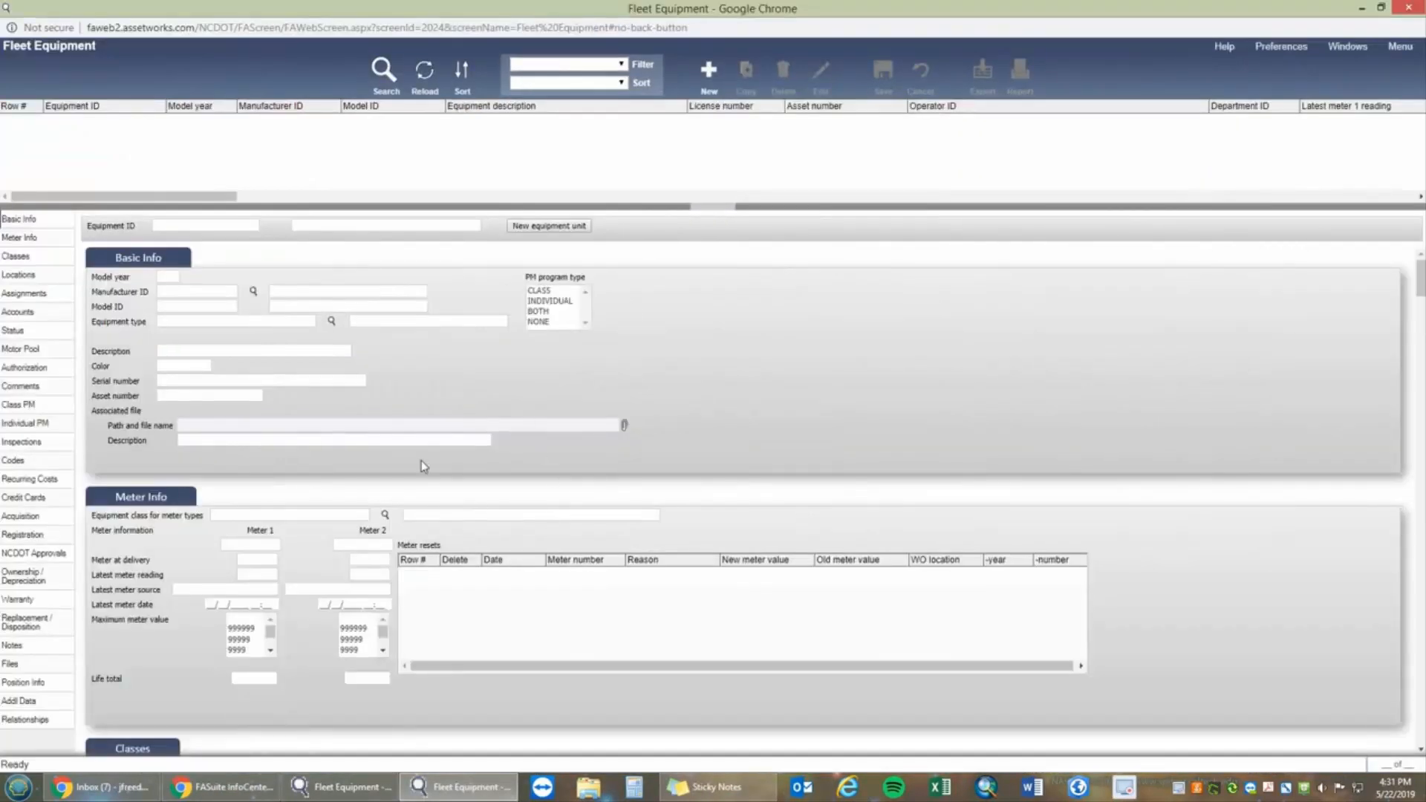
# Try to open the Equipment type lookup and set Chrome to always allow pop-ups and redirects from faweb2.assetworks.com.
pyautogui.click(332, 325)
pyautogui.doubleClick(725, 9)
pyautogui.moveTo(728, 72); pyautogui.dragTo(731, 113)
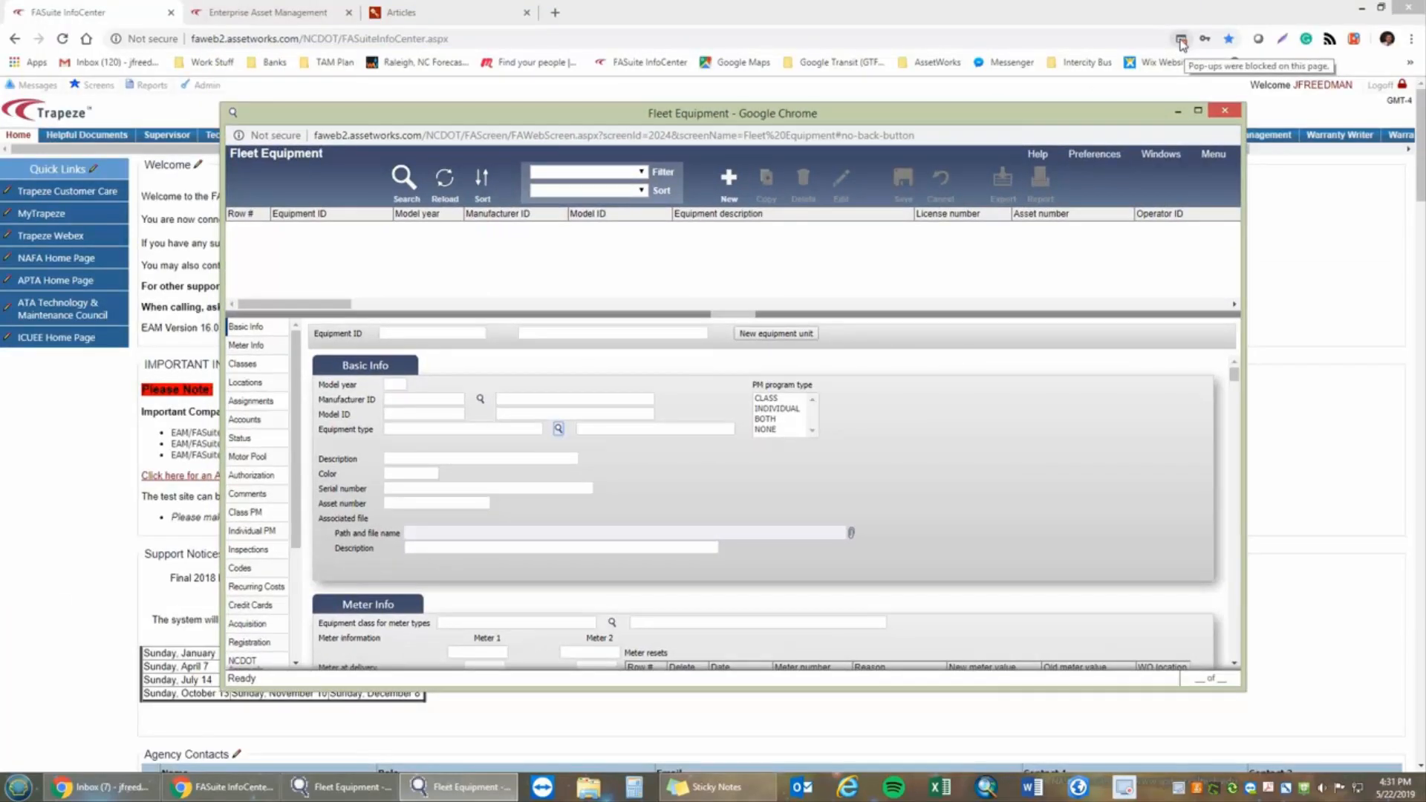
pyautogui.click(1182, 40)
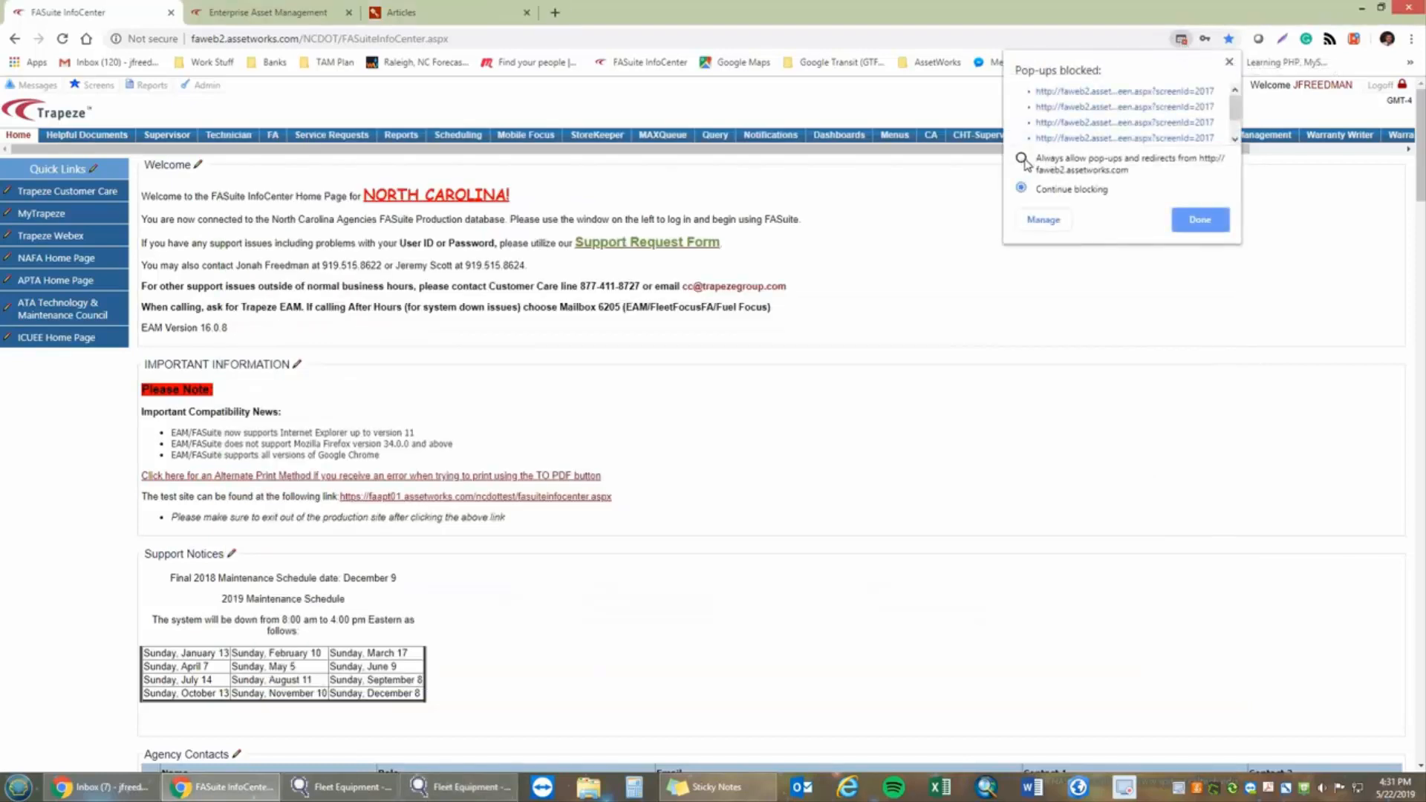
pyautogui.click(1023, 159)
pyautogui.click(1193, 222)
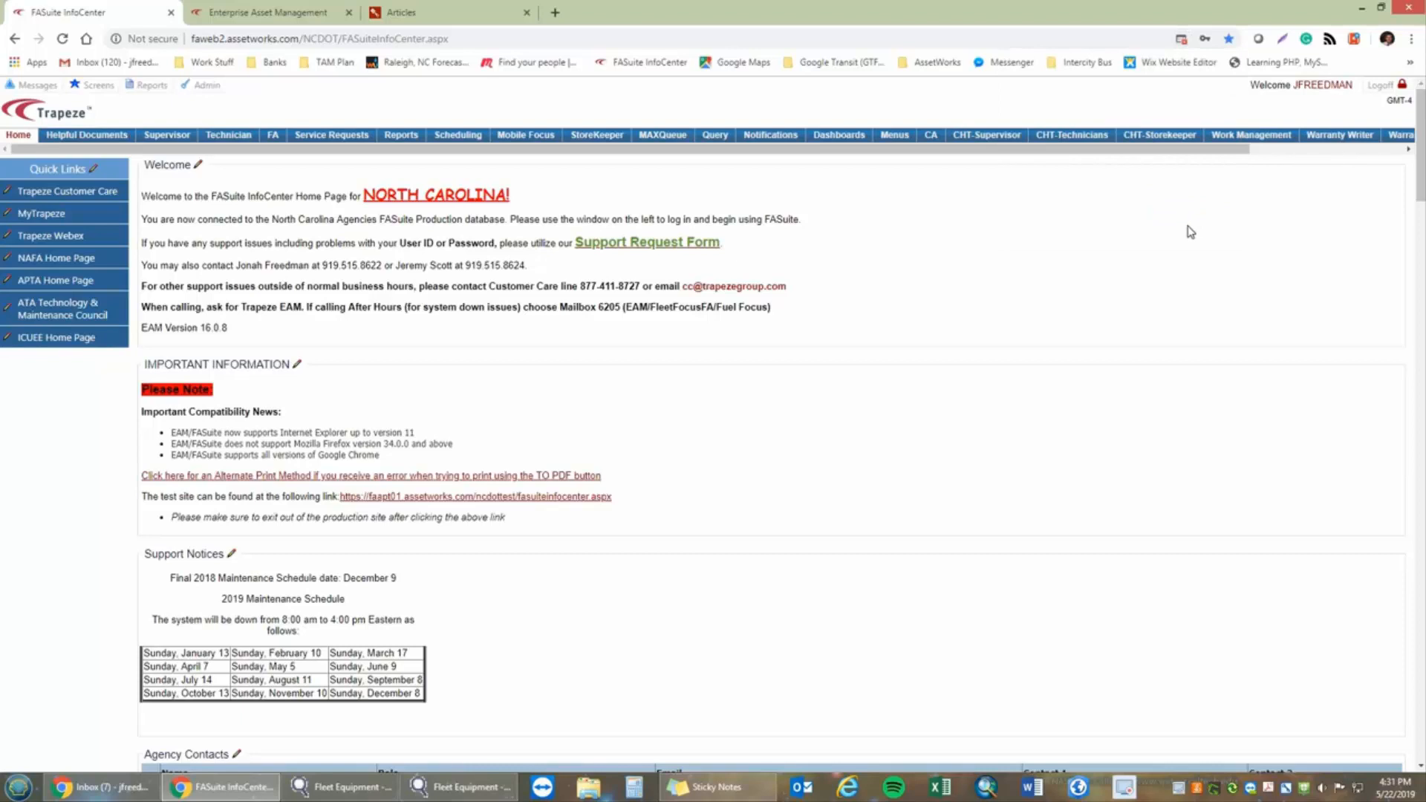
# Open the Equipment Types screen from the production Fleet Equipment window, and close both windows.
pyautogui.click(488, 795)
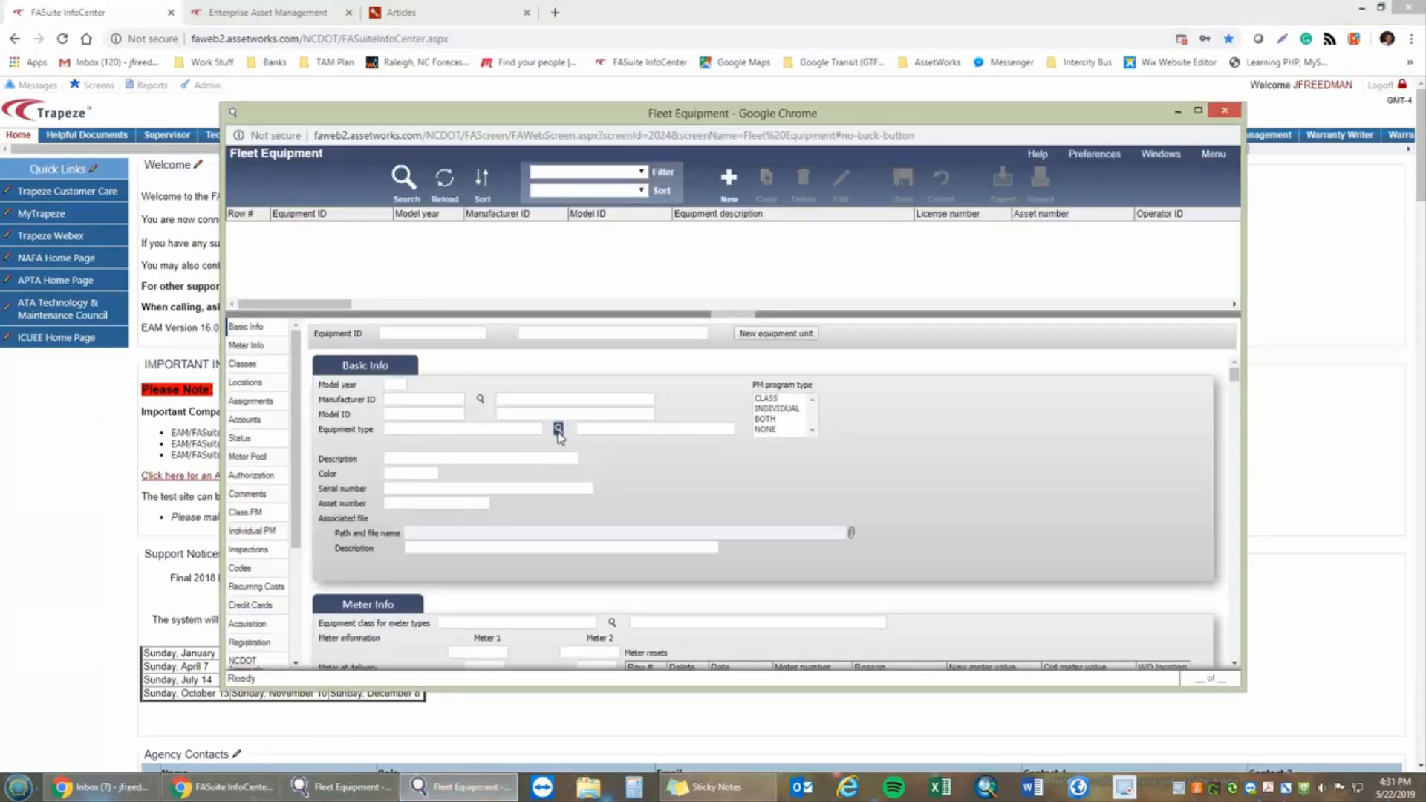
pyautogui.click(558, 430)
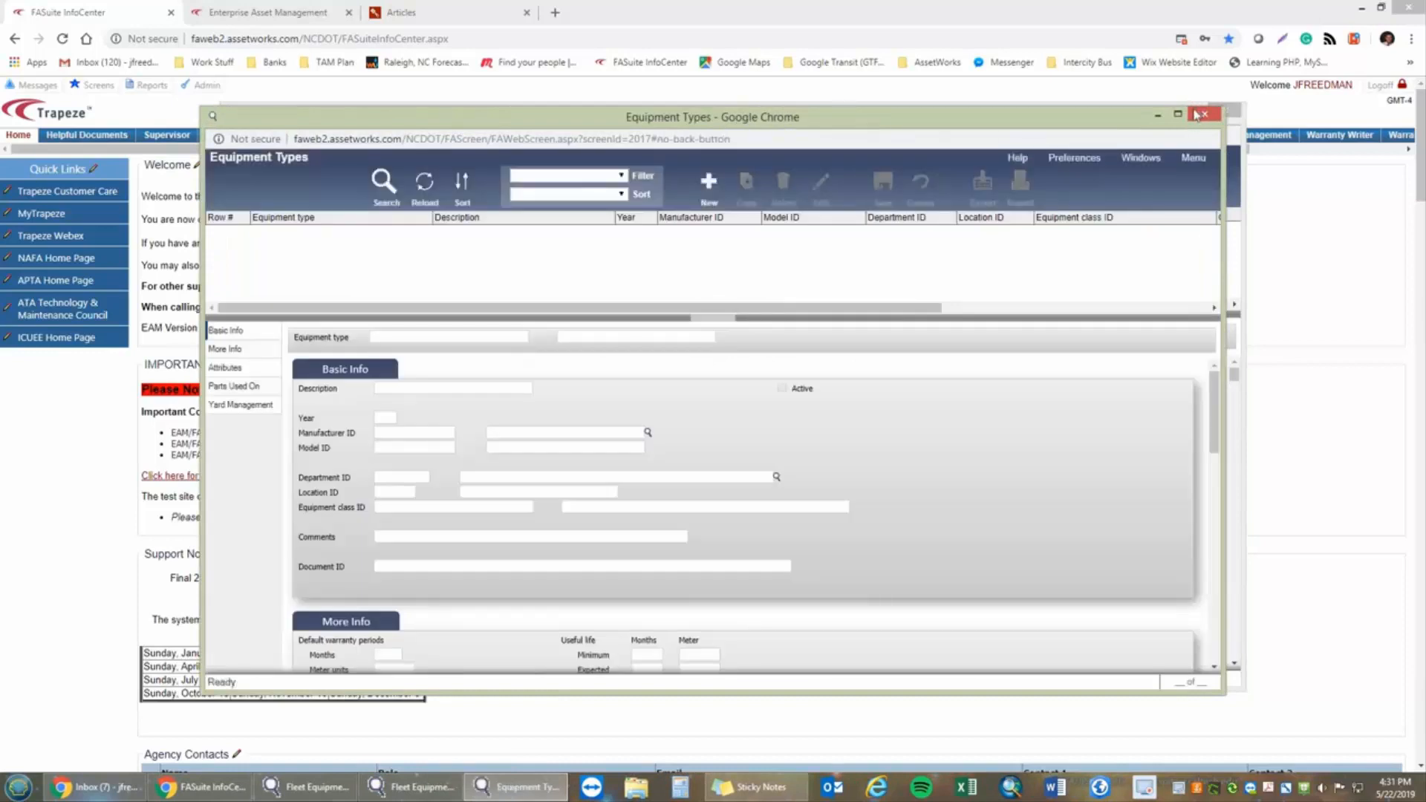
pyautogui.click(1195, 115)
pyautogui.click(1225, 111)
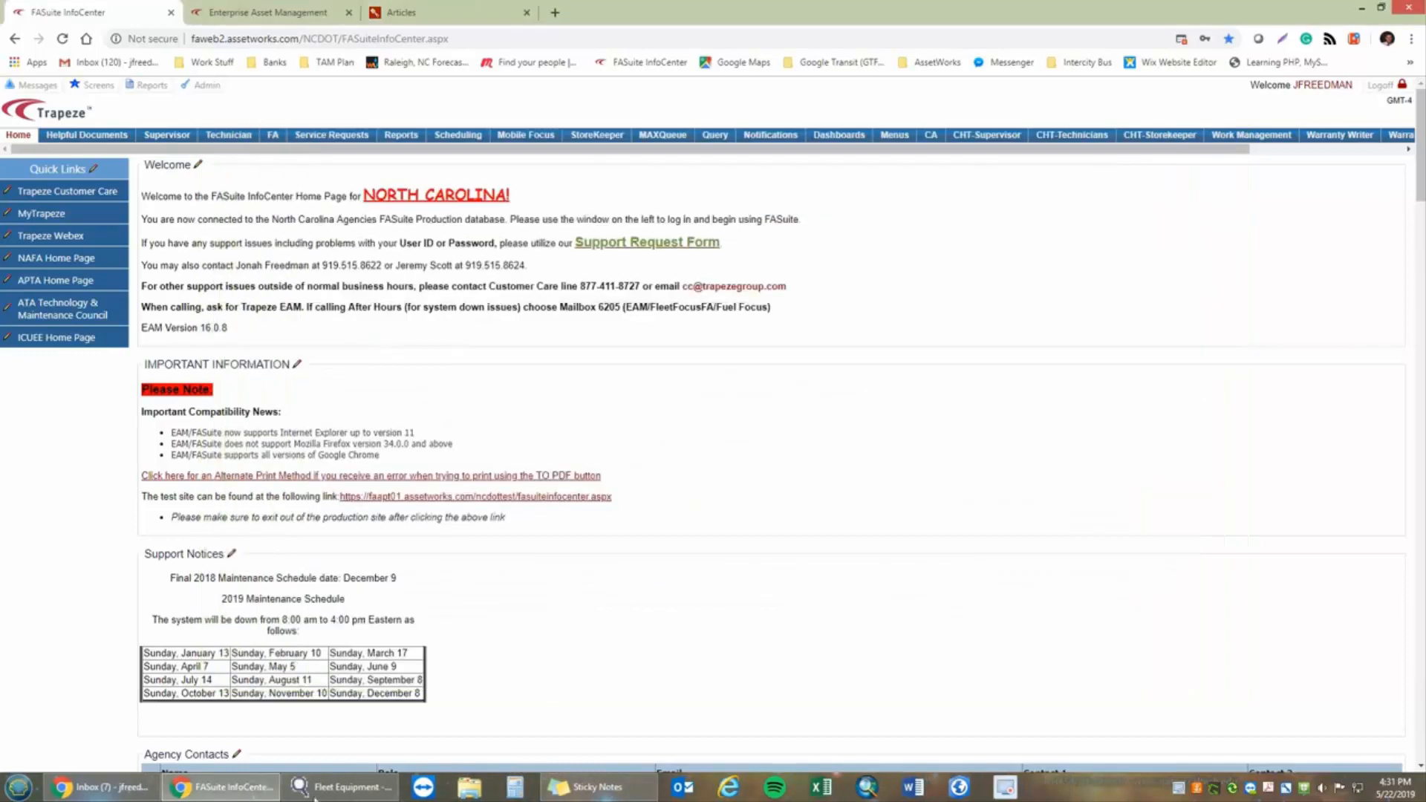
# Return to the JCATS-200 record in Fleet Equipment, open the Equipment Types screen and filter it for 2019-FORD TRANSIT.
pyautogui.click(315, 794)
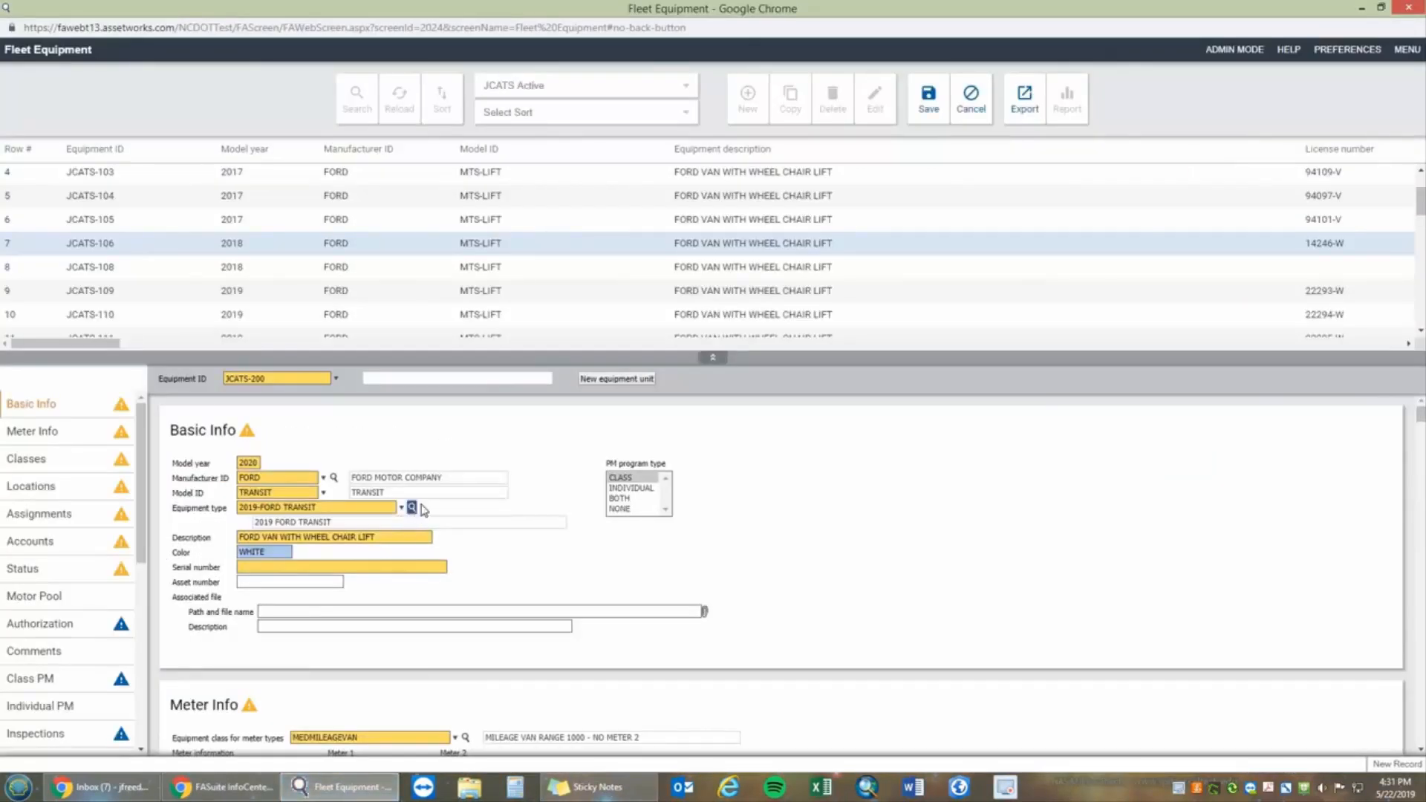
pyautogui.click(418, 508)
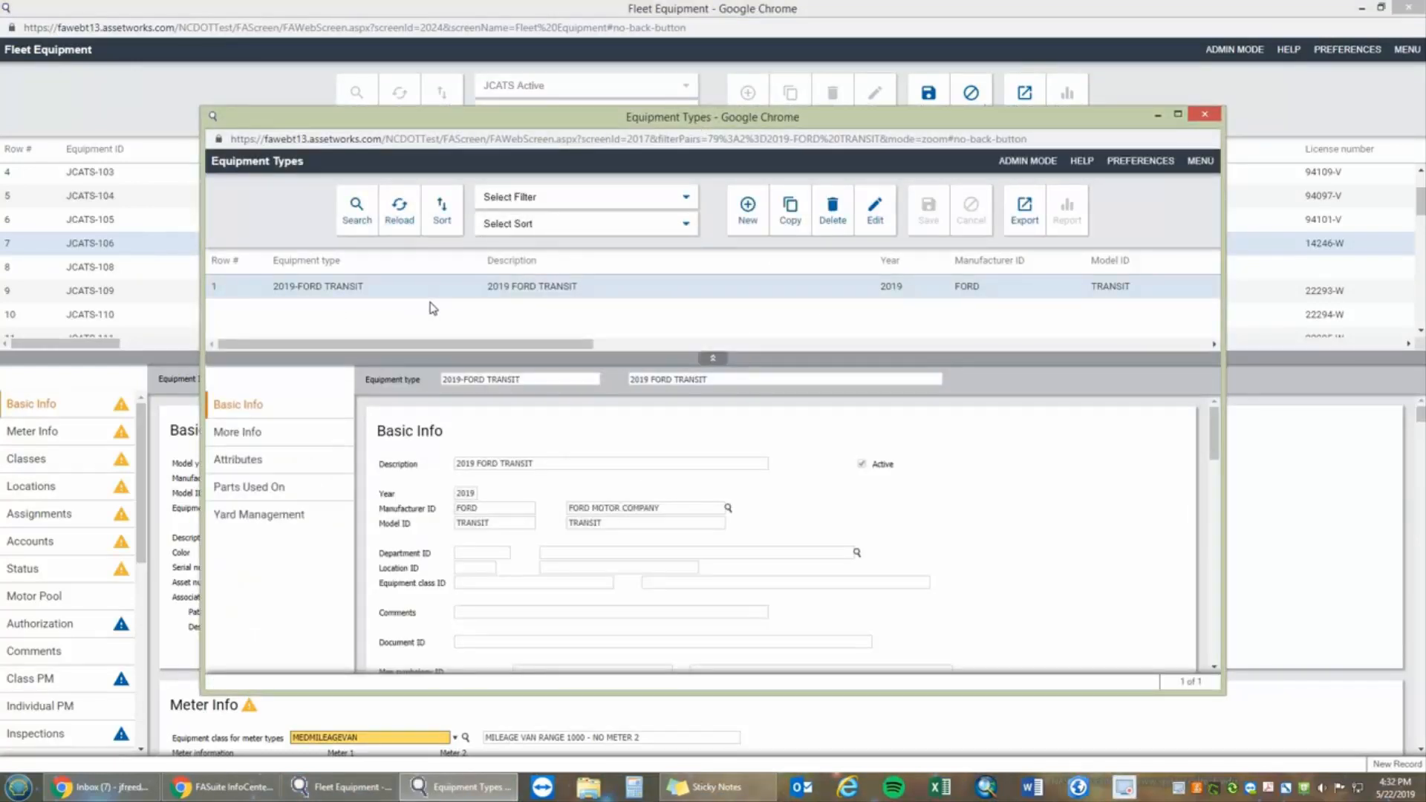
pyautogui.click(357, 219)
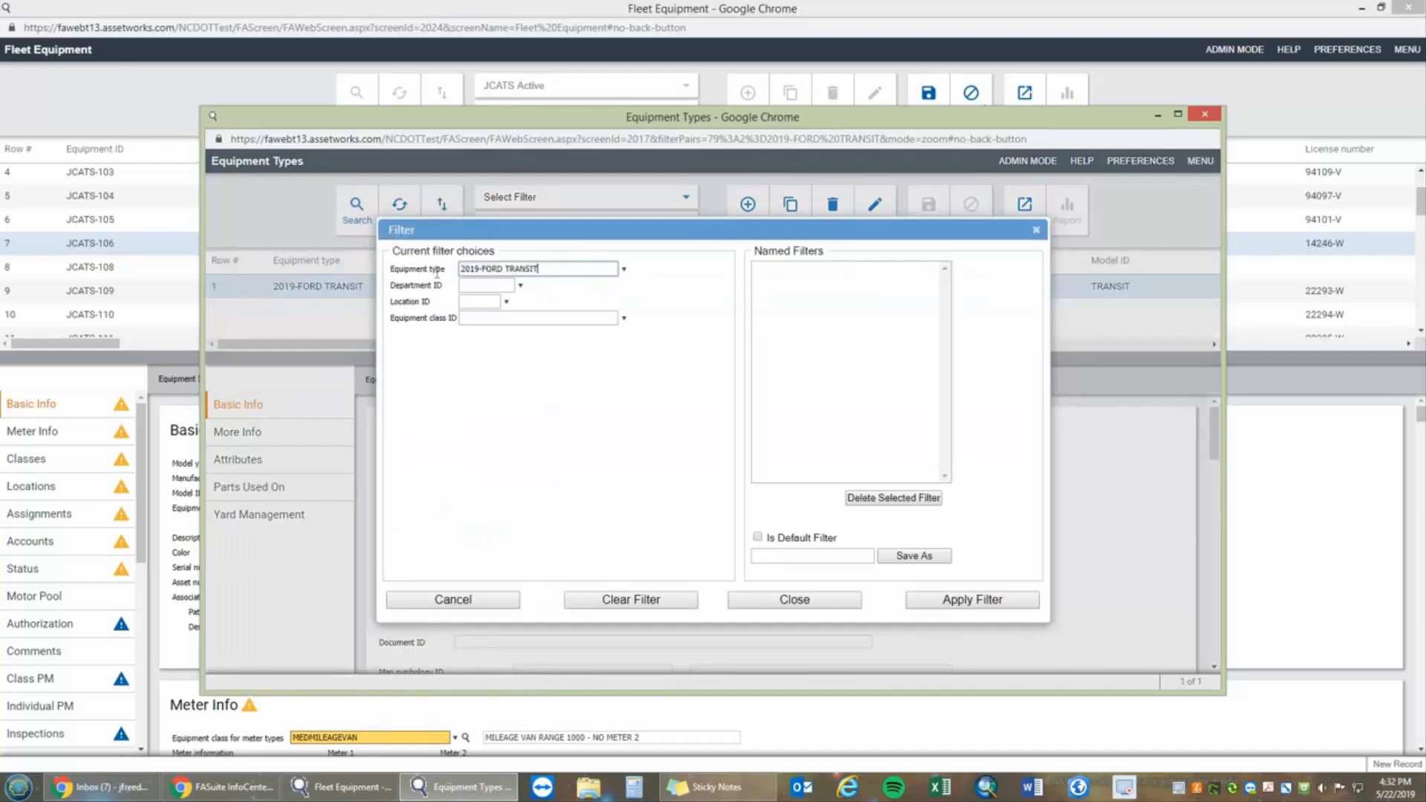
pyautogui.write('2019')
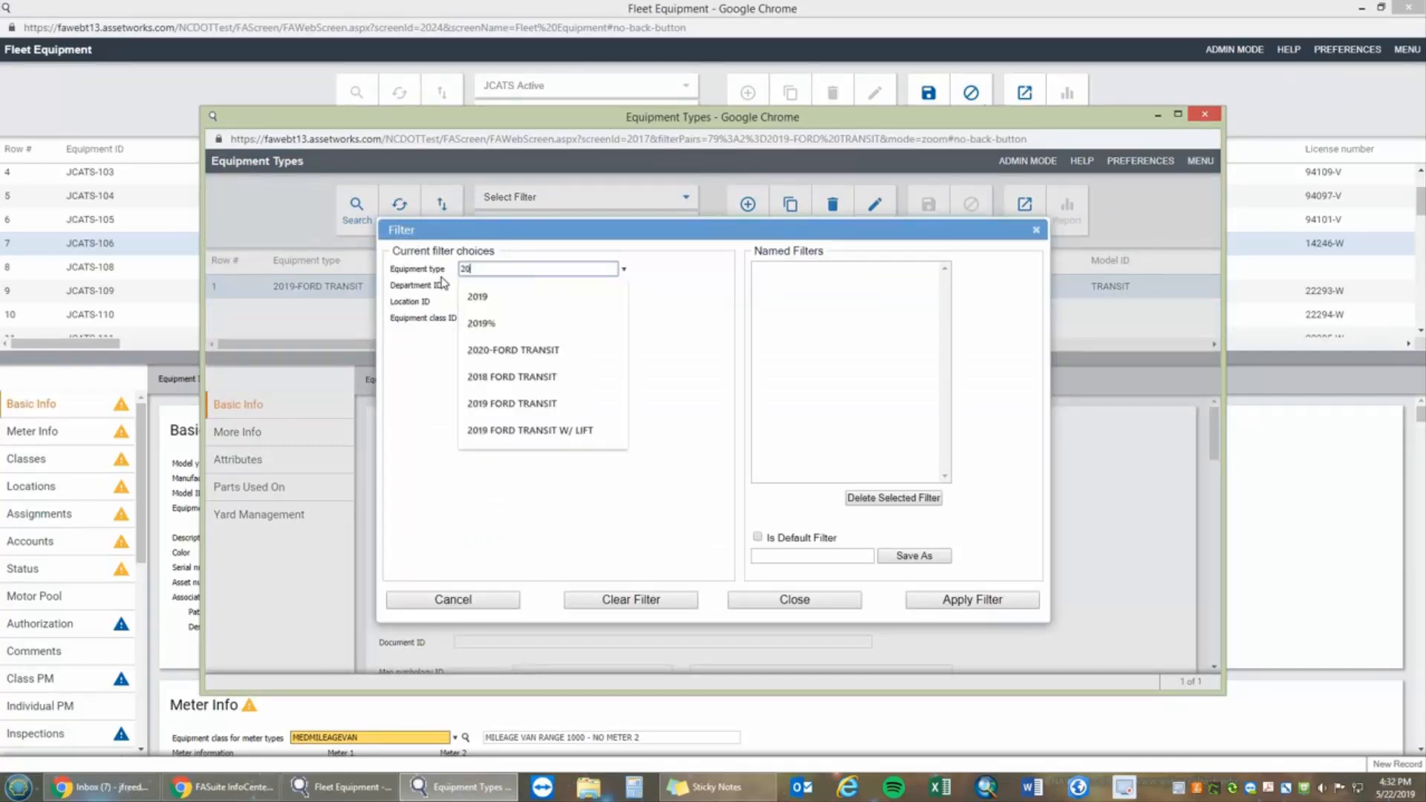
pyautogui.click(623, 271)
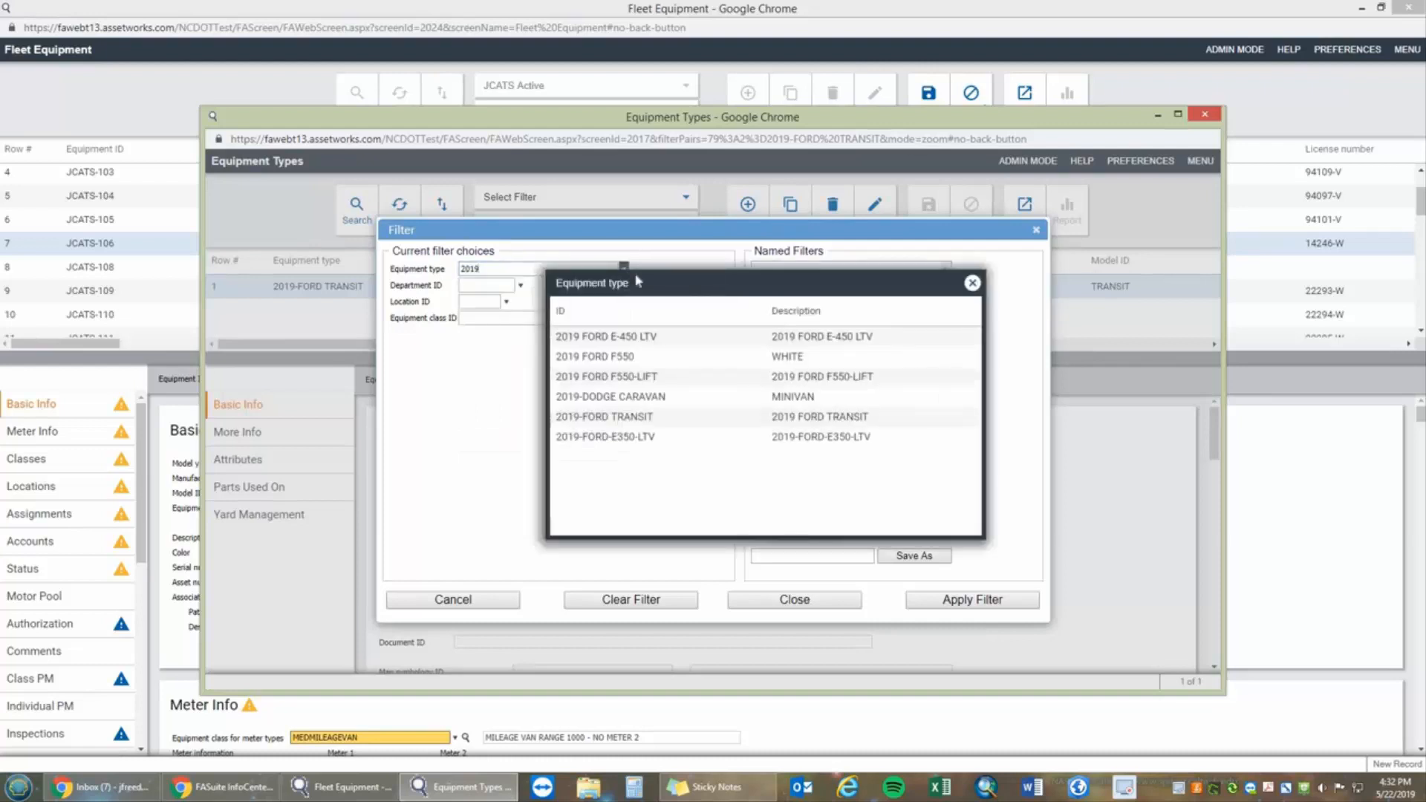
pyautogui.click(640, 425)
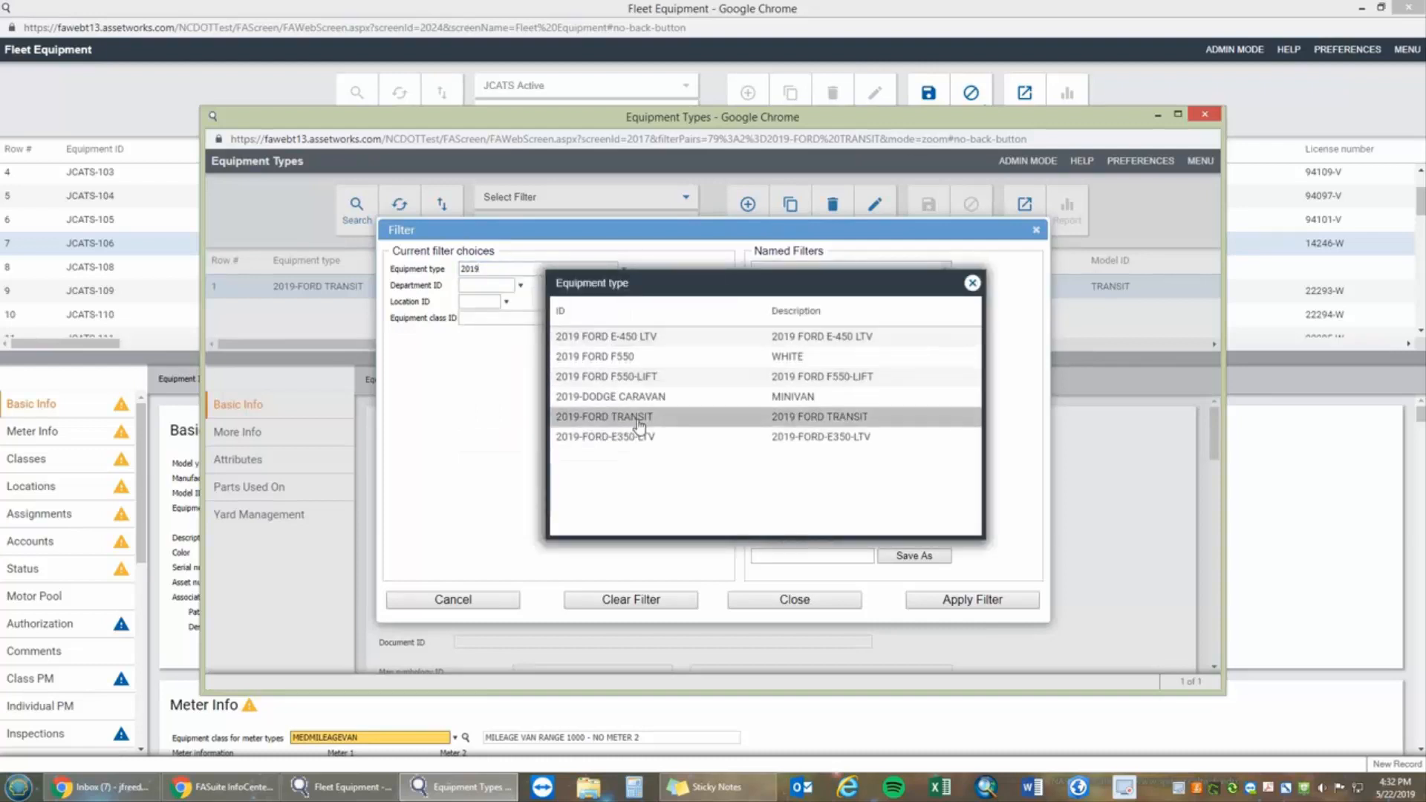
pyautogui.click(972, 599)
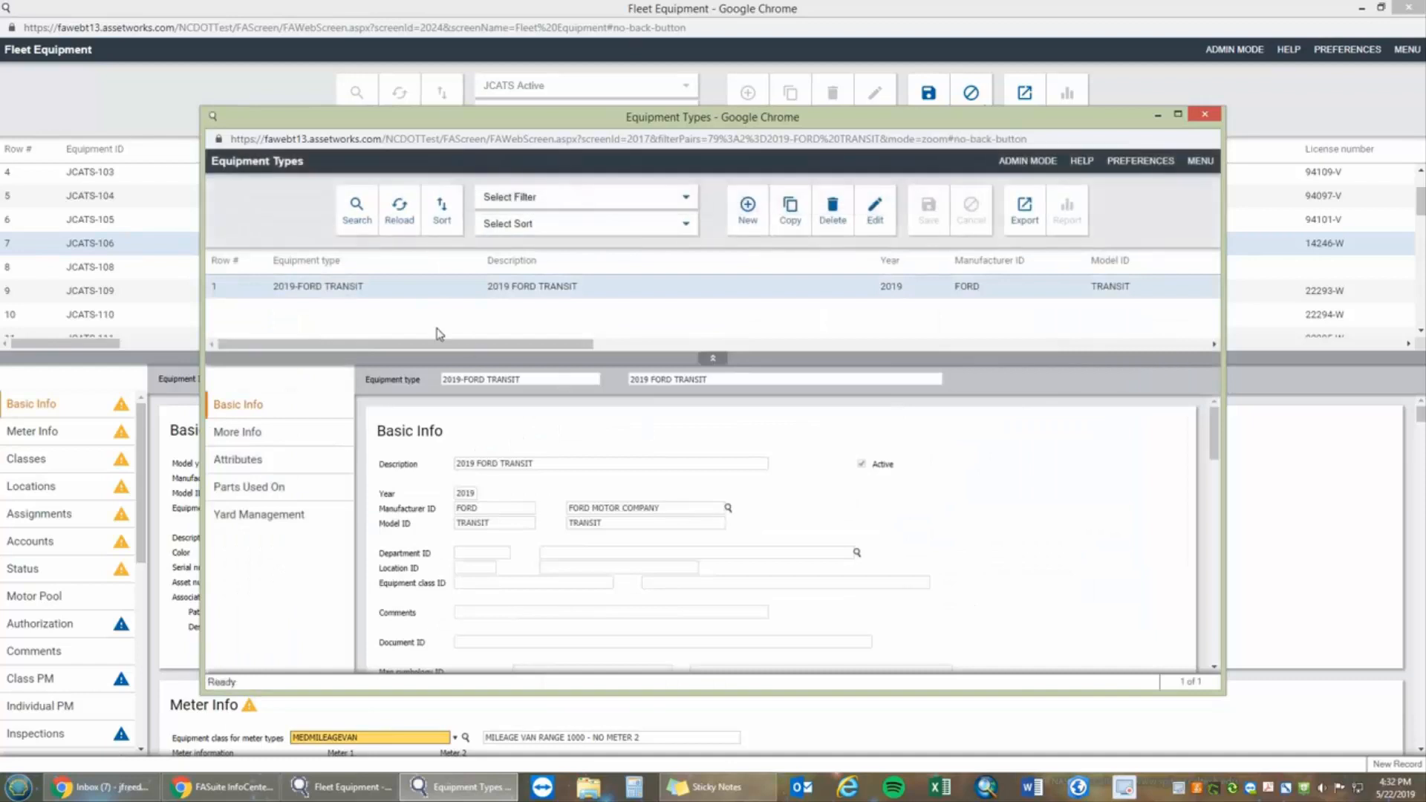
# Copy the 2019-FORD TRANSIT equipment type as 2020-FORD TRANSIT, with description 2020 FORD TRANSIT and year 2020.
pyautogui.click(791, 210)
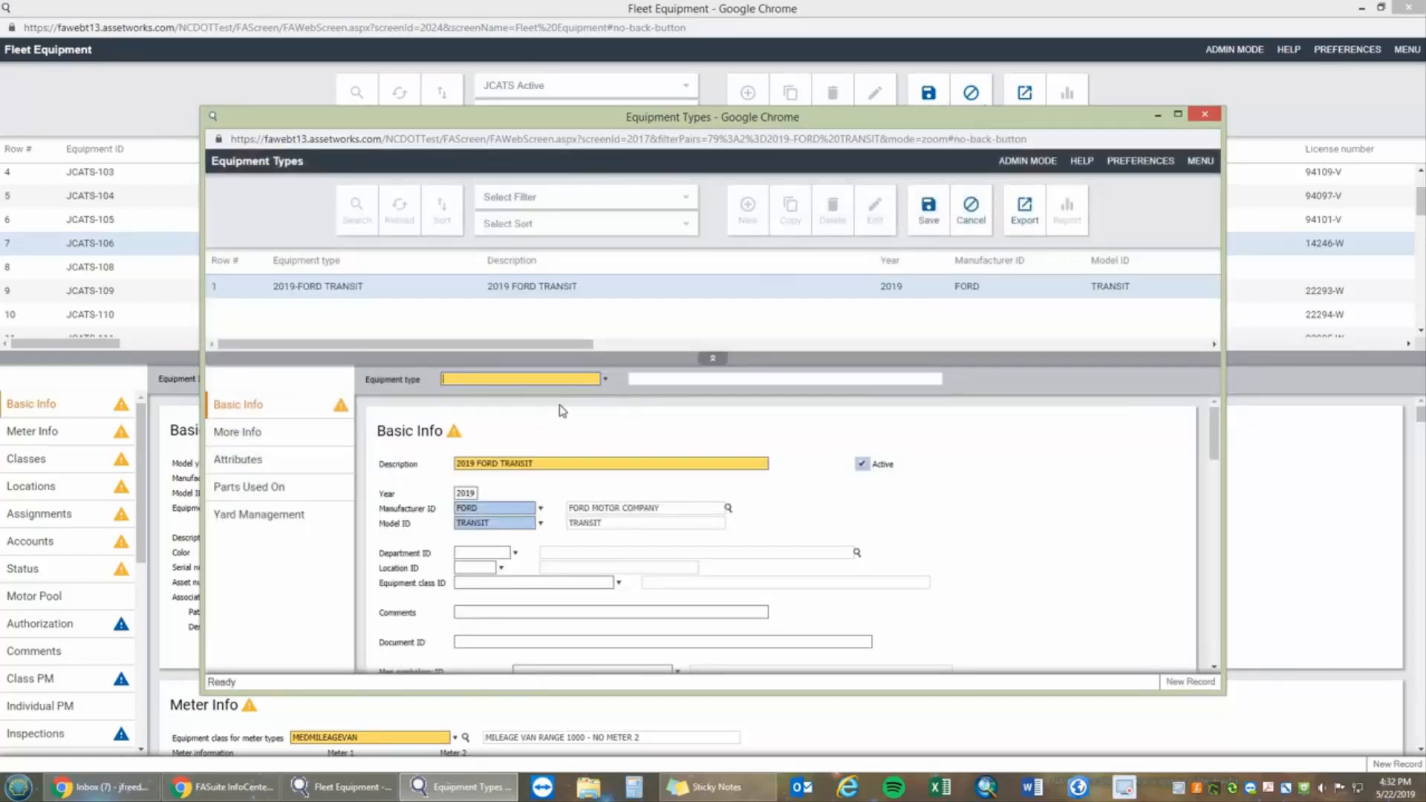
pyautogui.write('2020-Ford Transit')
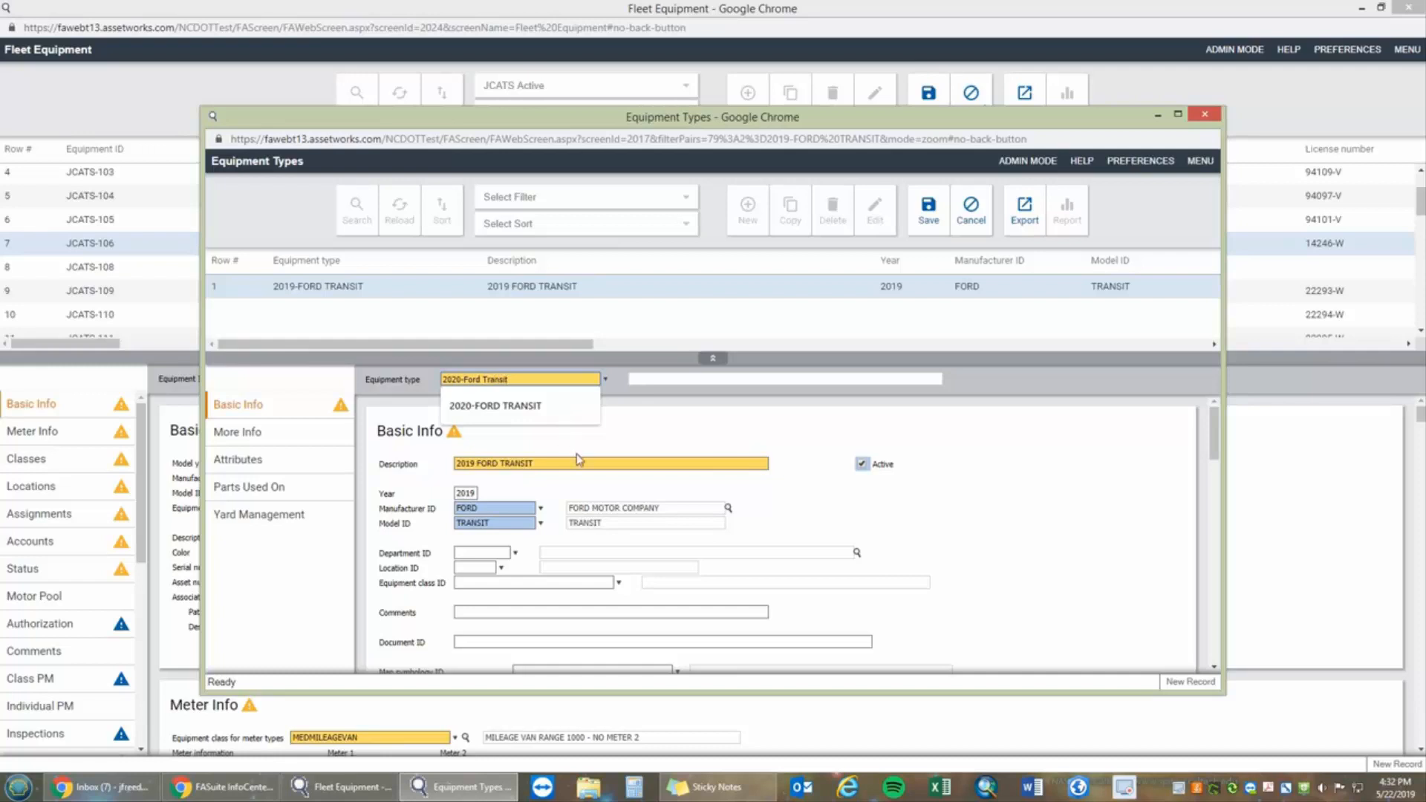
pyautogui.press('Tab')
pyautogui.click(475, 464)
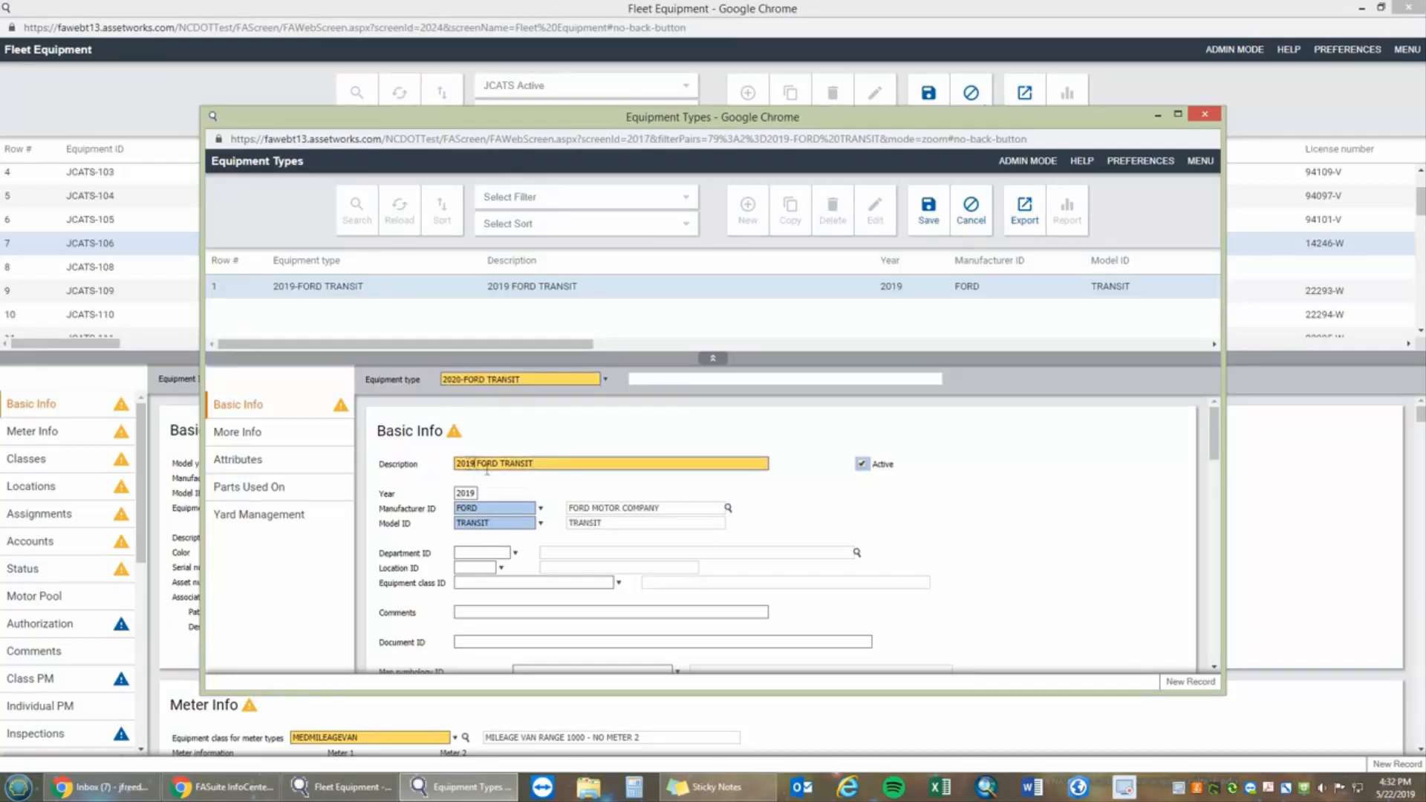
pyautogui.write('20')
pyautogui.click(472, 493)
pyautogui.moveTo(473, 494); pyautogui.dragTo(463, 494)
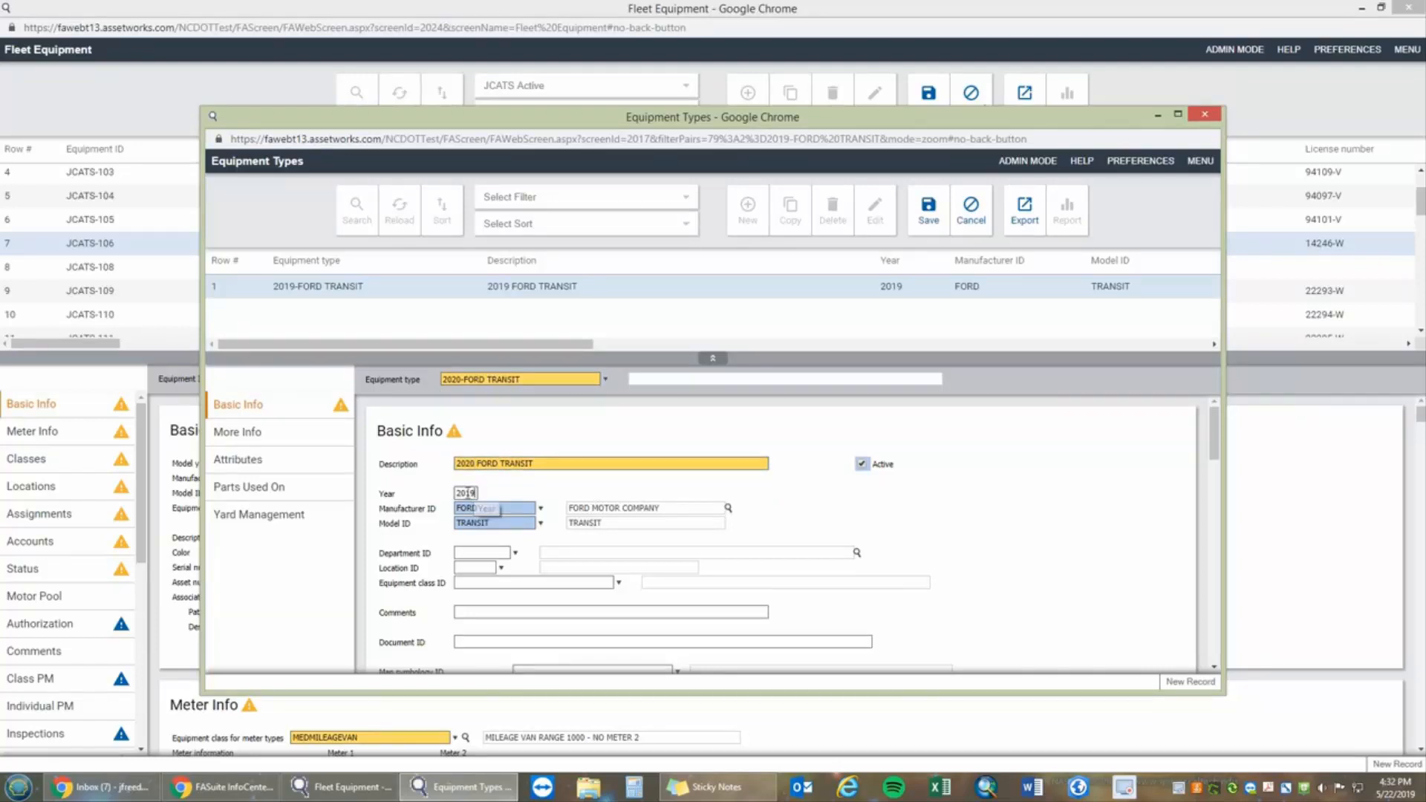
pyautogui.write('20')
# Save the new 2020-FORD TRANSIT equipment type and close the Equipment Types window.
pyautogui.scroll(-3, 722, 528)
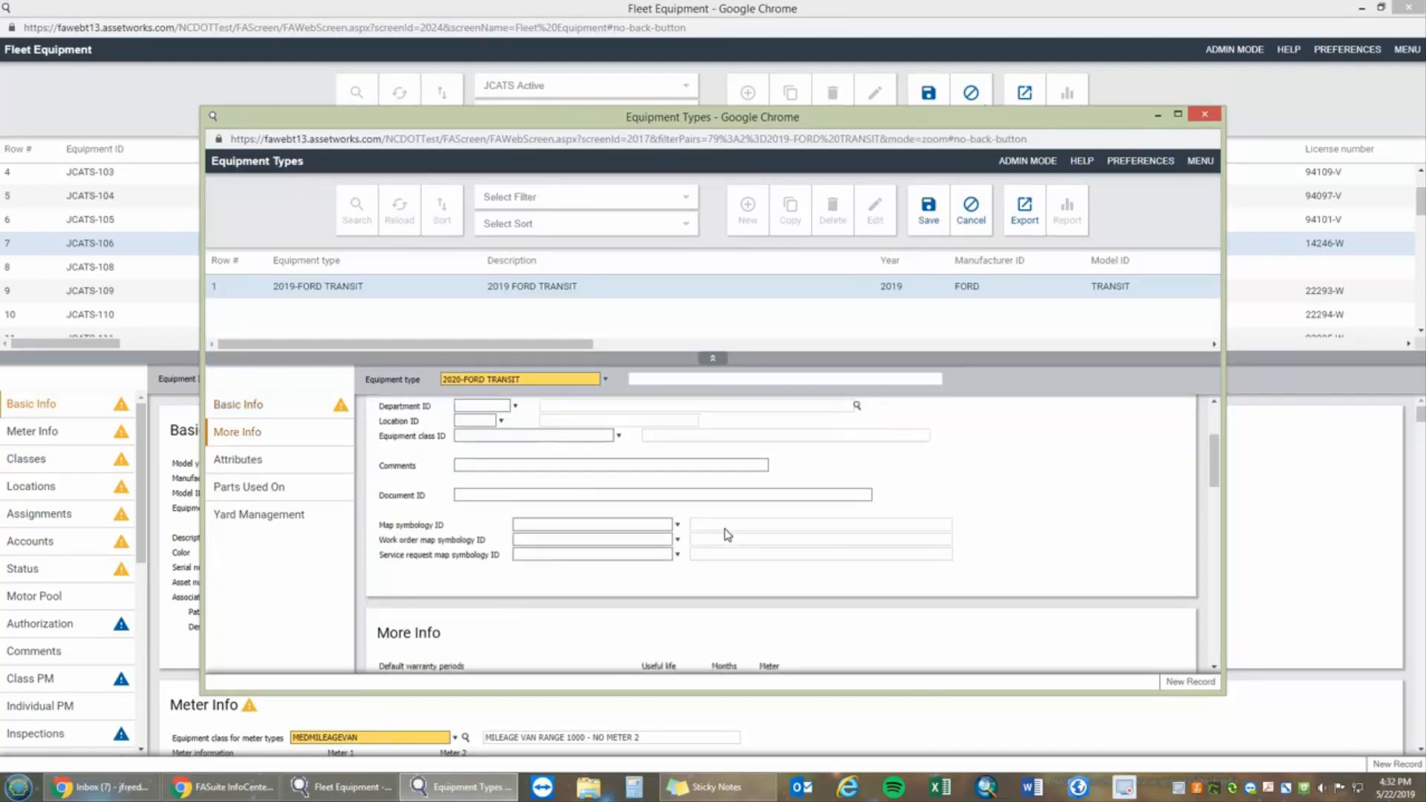
pyautogui.scroll(-6, 725, 533)
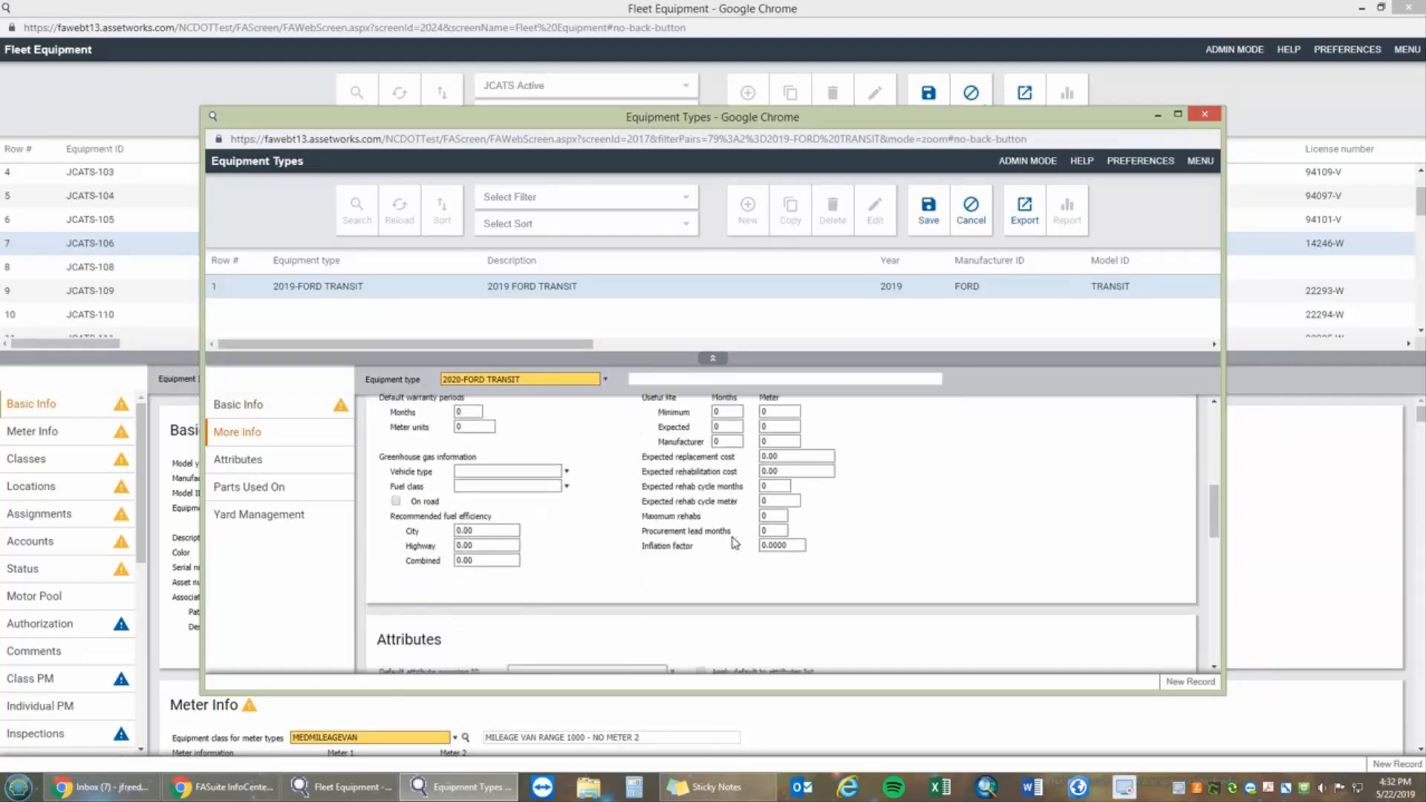
pyautogui.scroll(-3, 734, 542)
pyautogui.scroll(6, 736, 544)
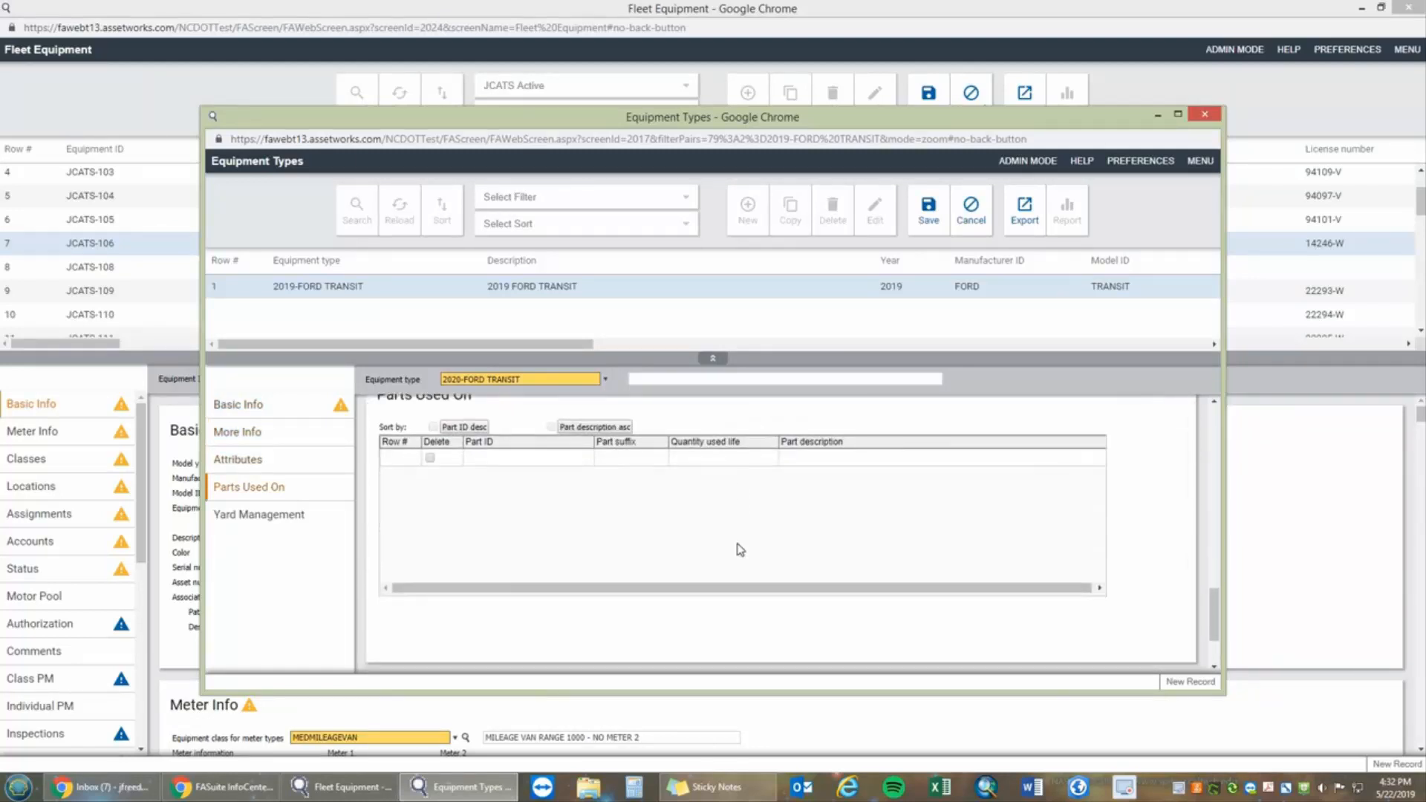
pyautogui.scroll(2, 741, 550)
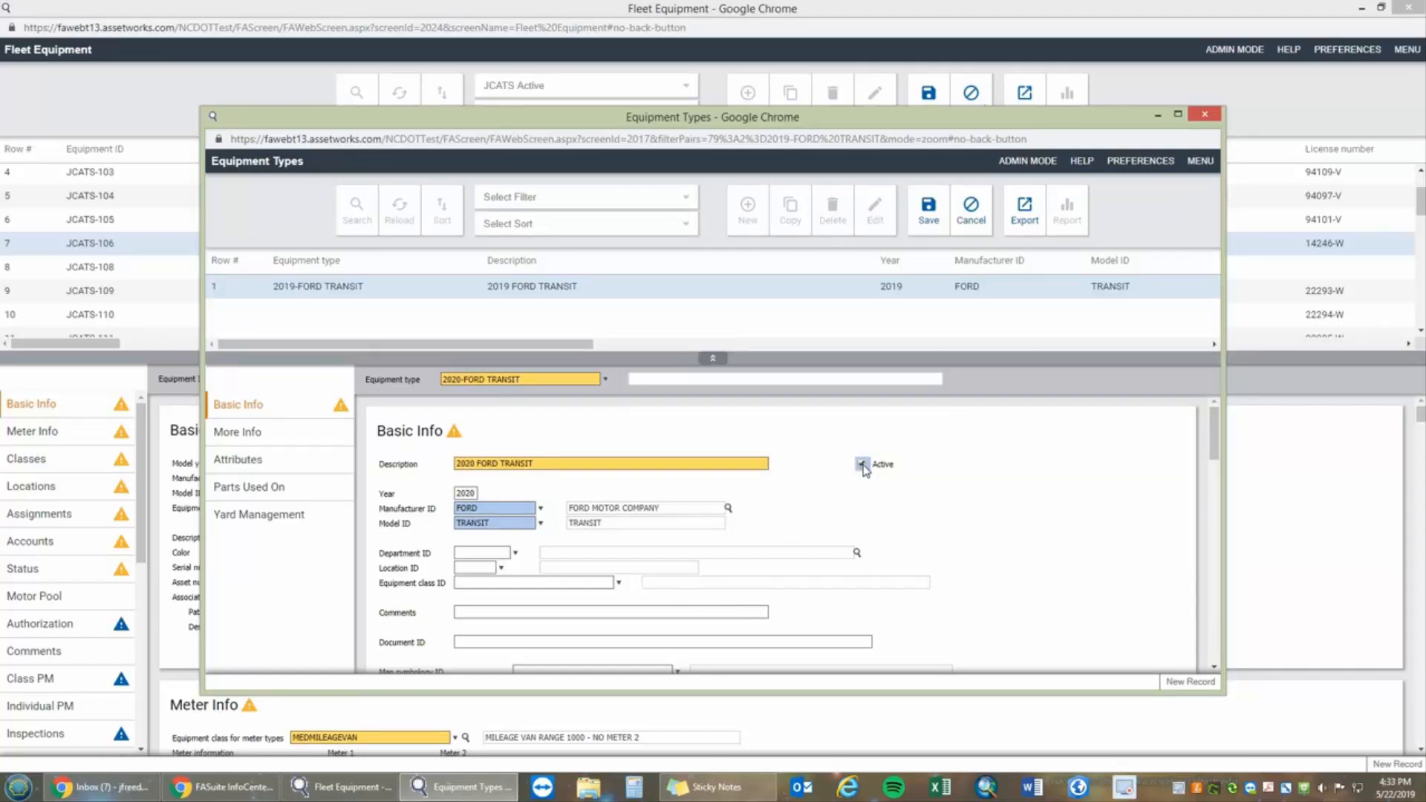
pyautogui.click(929, 210)
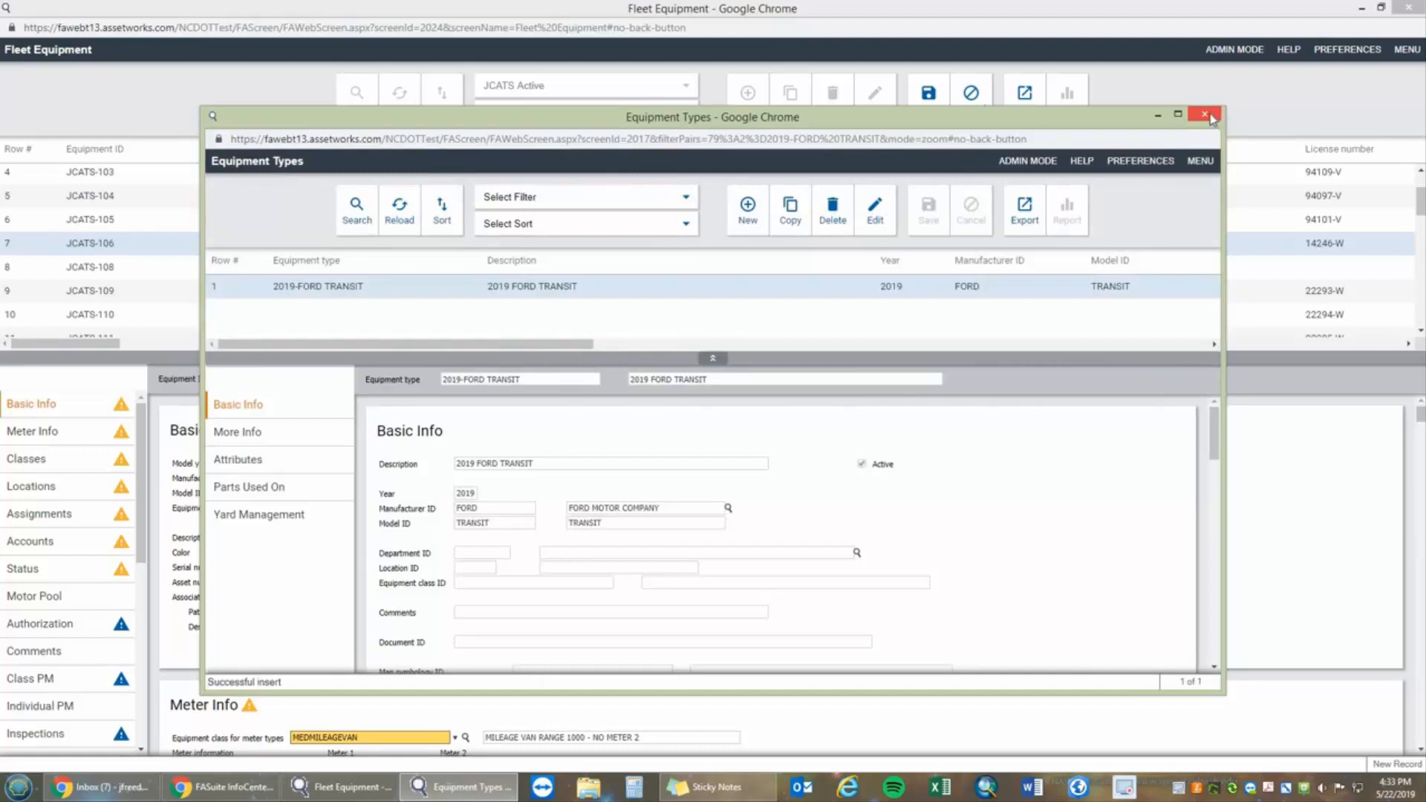
pyautogui.click(1214, 119)
# Look up equipment types starting with 2020 and assign 2020-FORD TRANSIT to unit JCATS-200.
pyautogui.moveTo(329, 508); pyautogui.dragTo(219, 504)
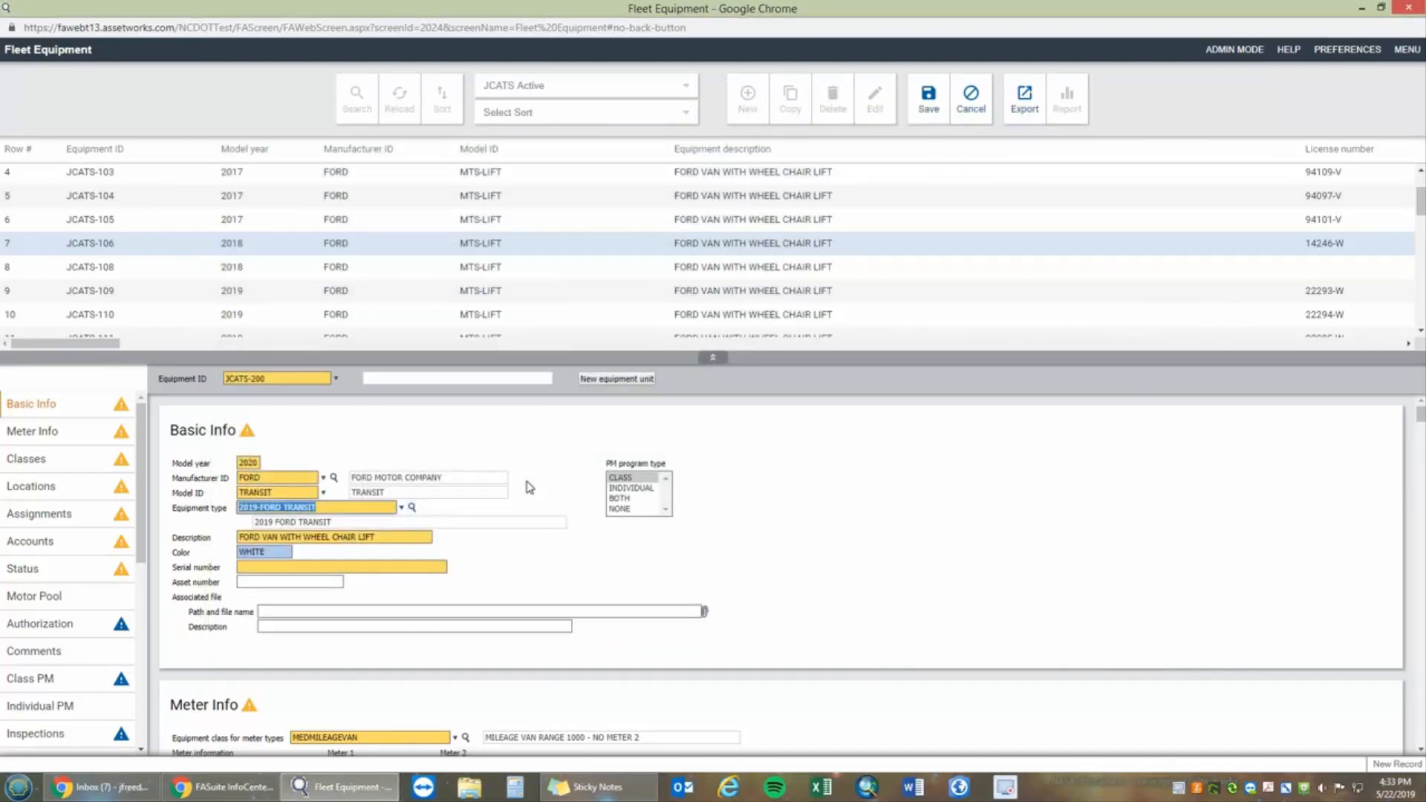
pyautogui.write('2020')
pyautogui.click(412, 507)
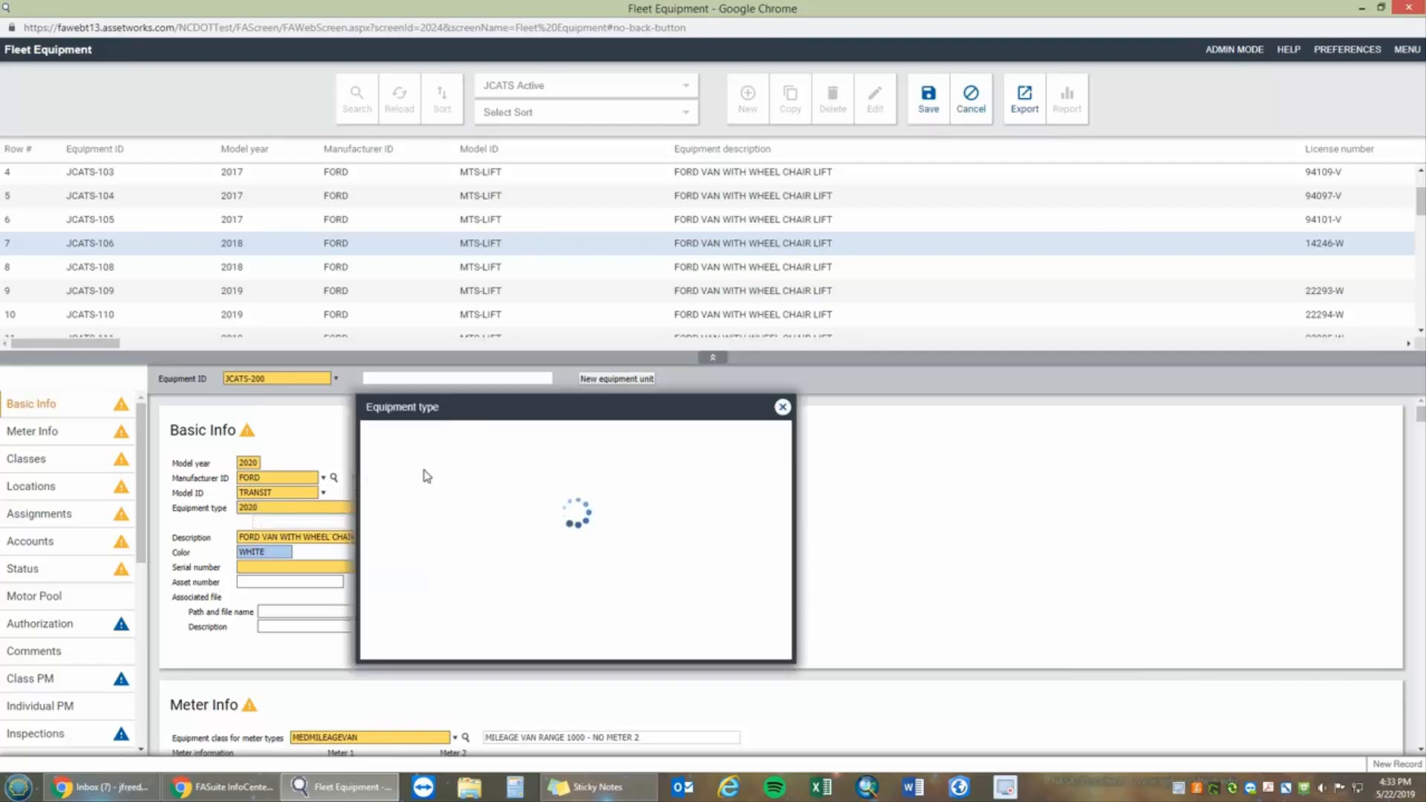
pyautogui.click(471, 467)
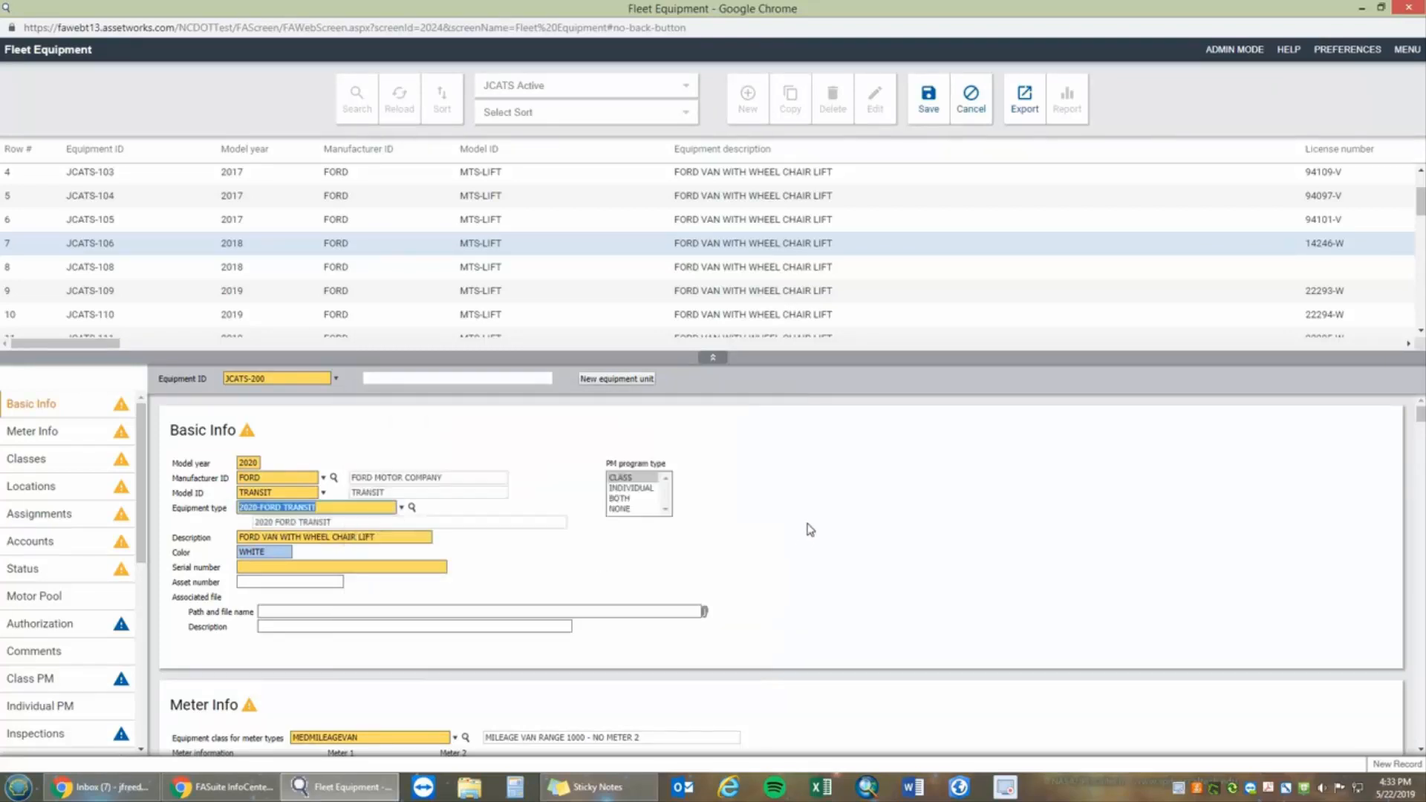
# Replace the JCATS-200 unit's description with FORD TRANSIT.
pyautogui.scroll(-1, 780, 509)
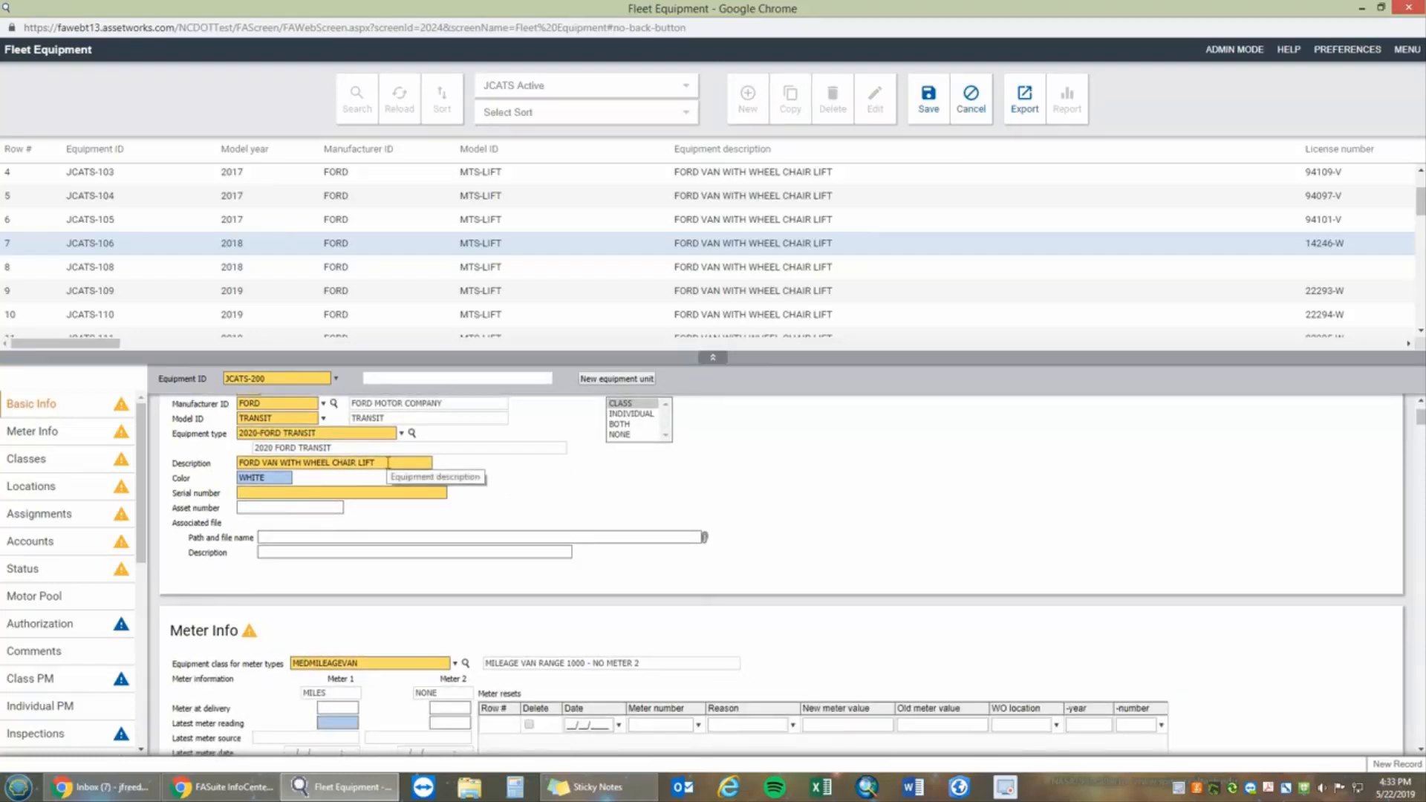
pyautogui.moveTo(388, 462); pyautogui.dragTo(98, 457)
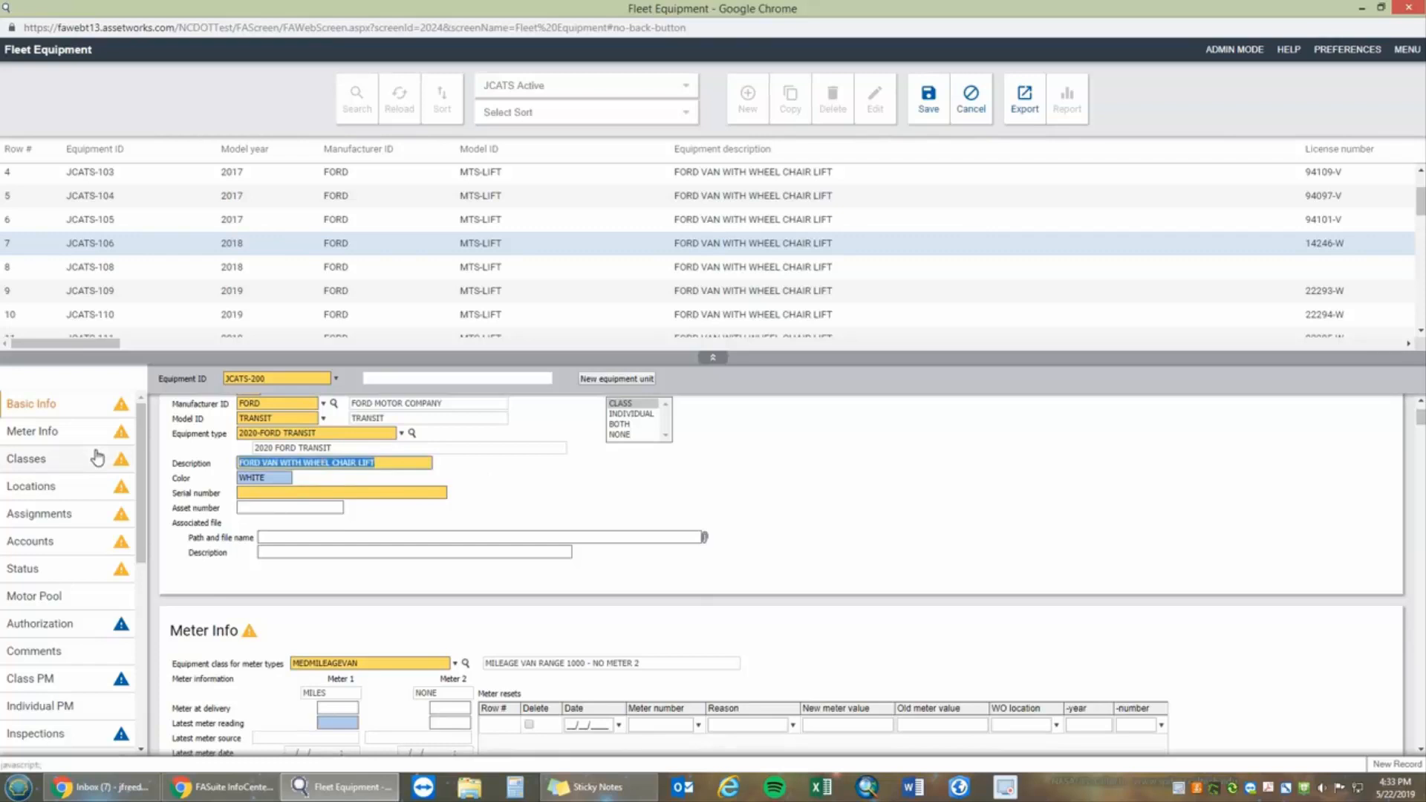
pyautogui.write('Ford')
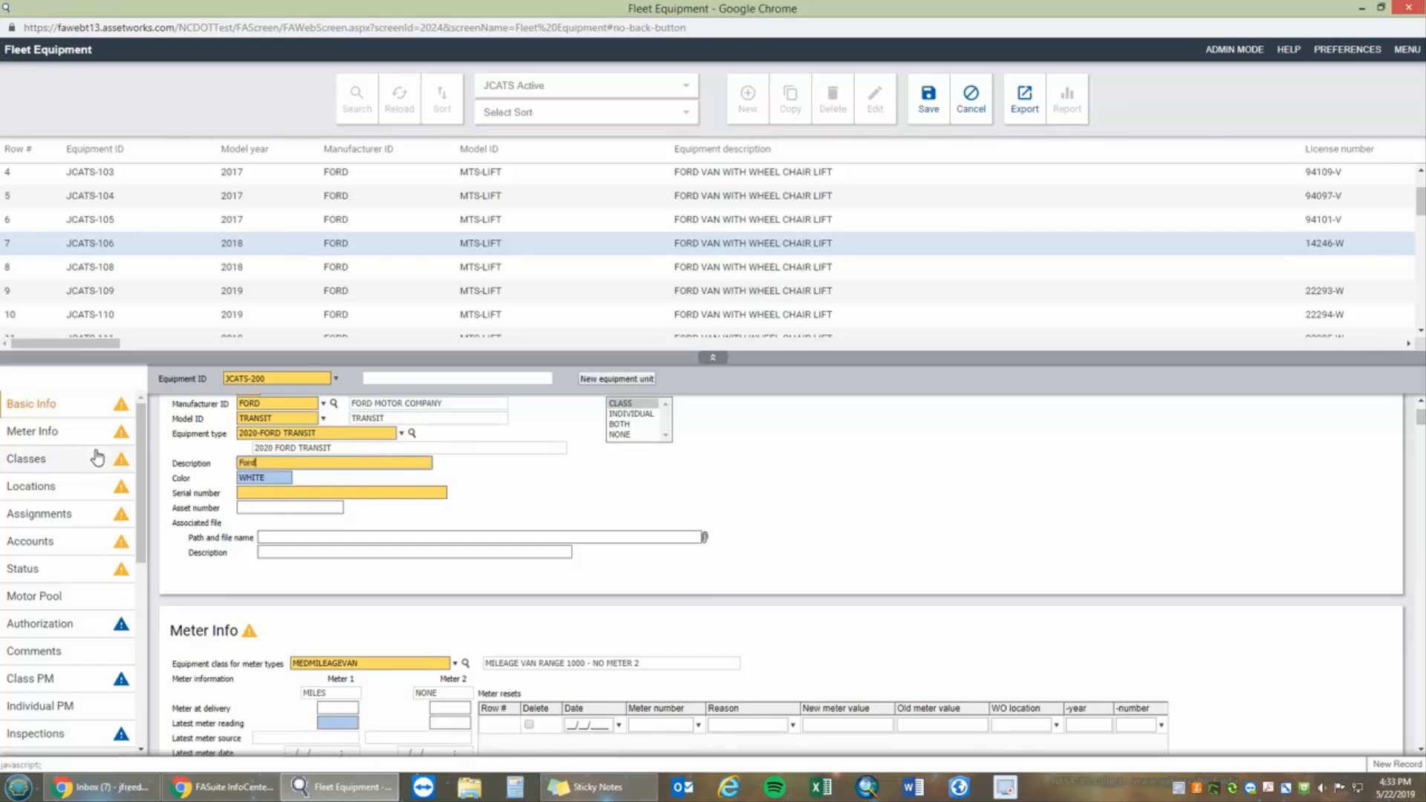
pyautogui.write(' Transit')
pyautogui.press('Tab')
# Paste the vehicle's VIN into the Serial number field of unit JCATS-200.
pyautogui.click(318, 494)
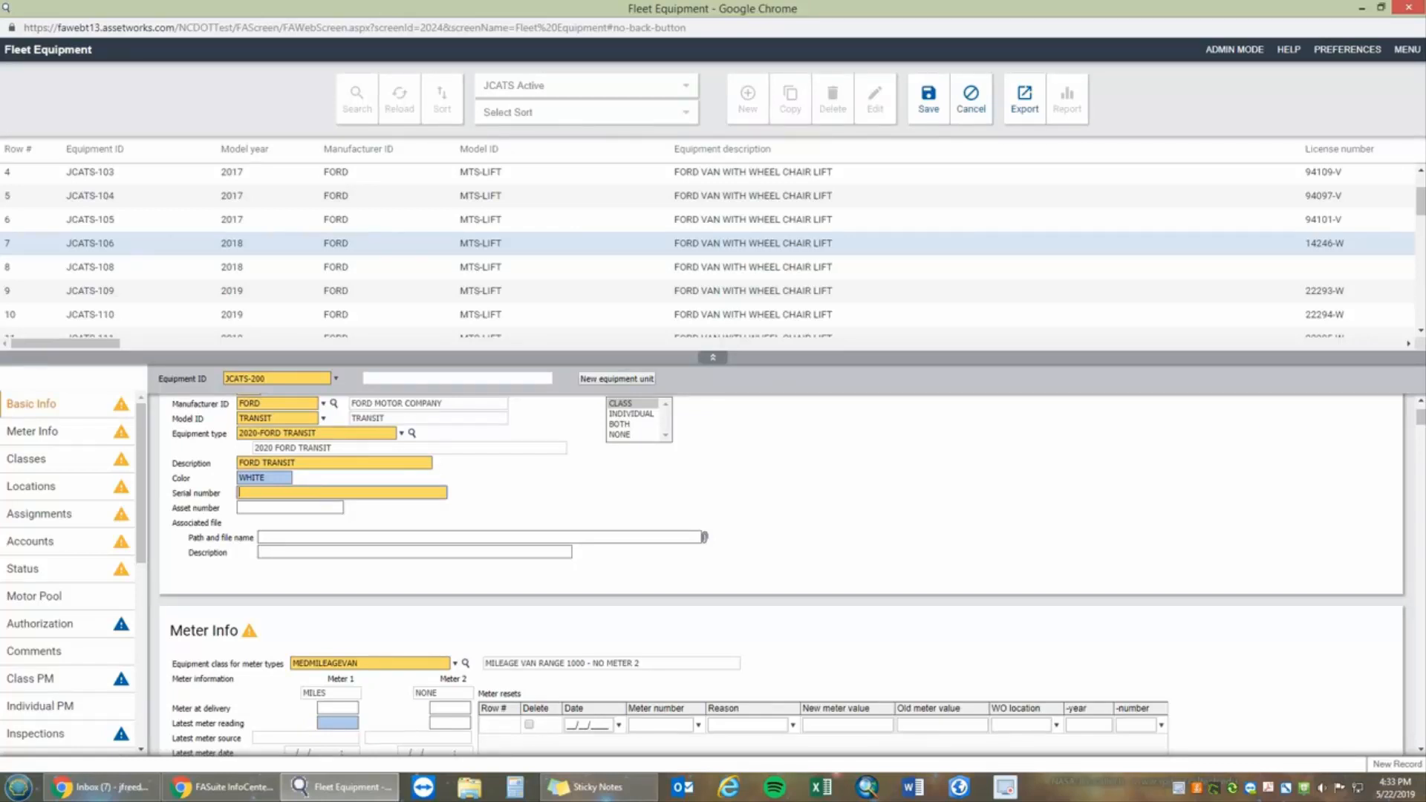
pyautogui.hotkey('alt', 'Tab')
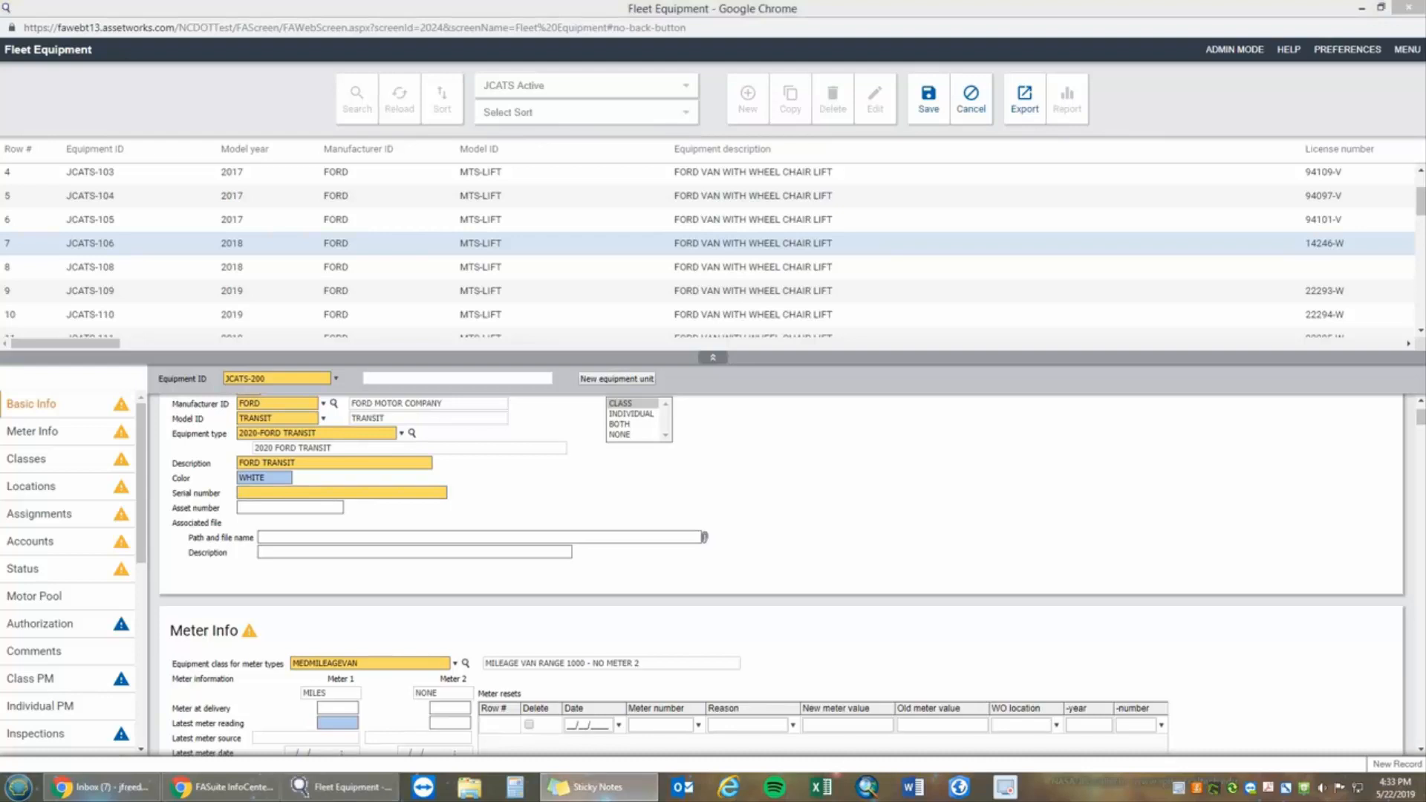
pyautogui.click(341, 494)
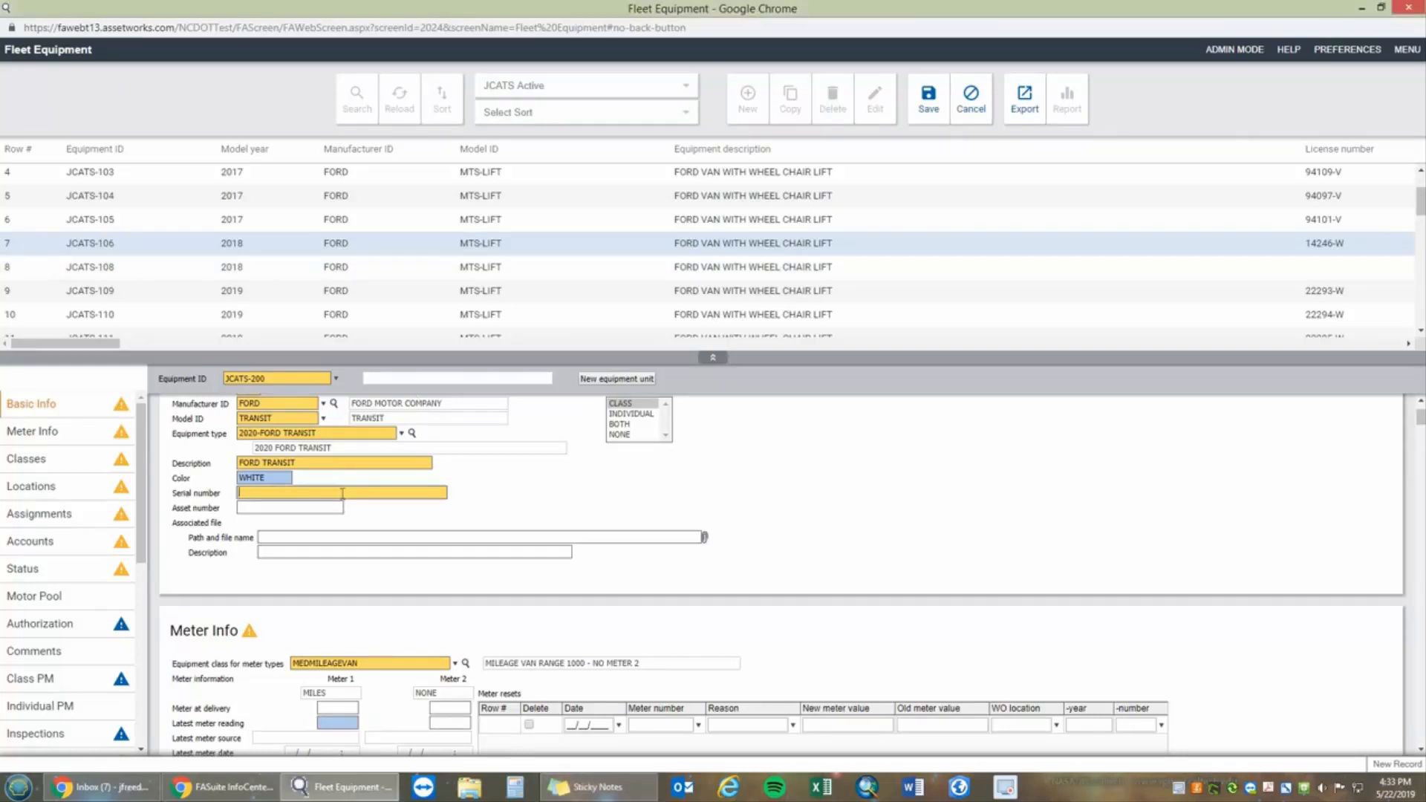
pyautogui.hotkey('ctrl', 'v')
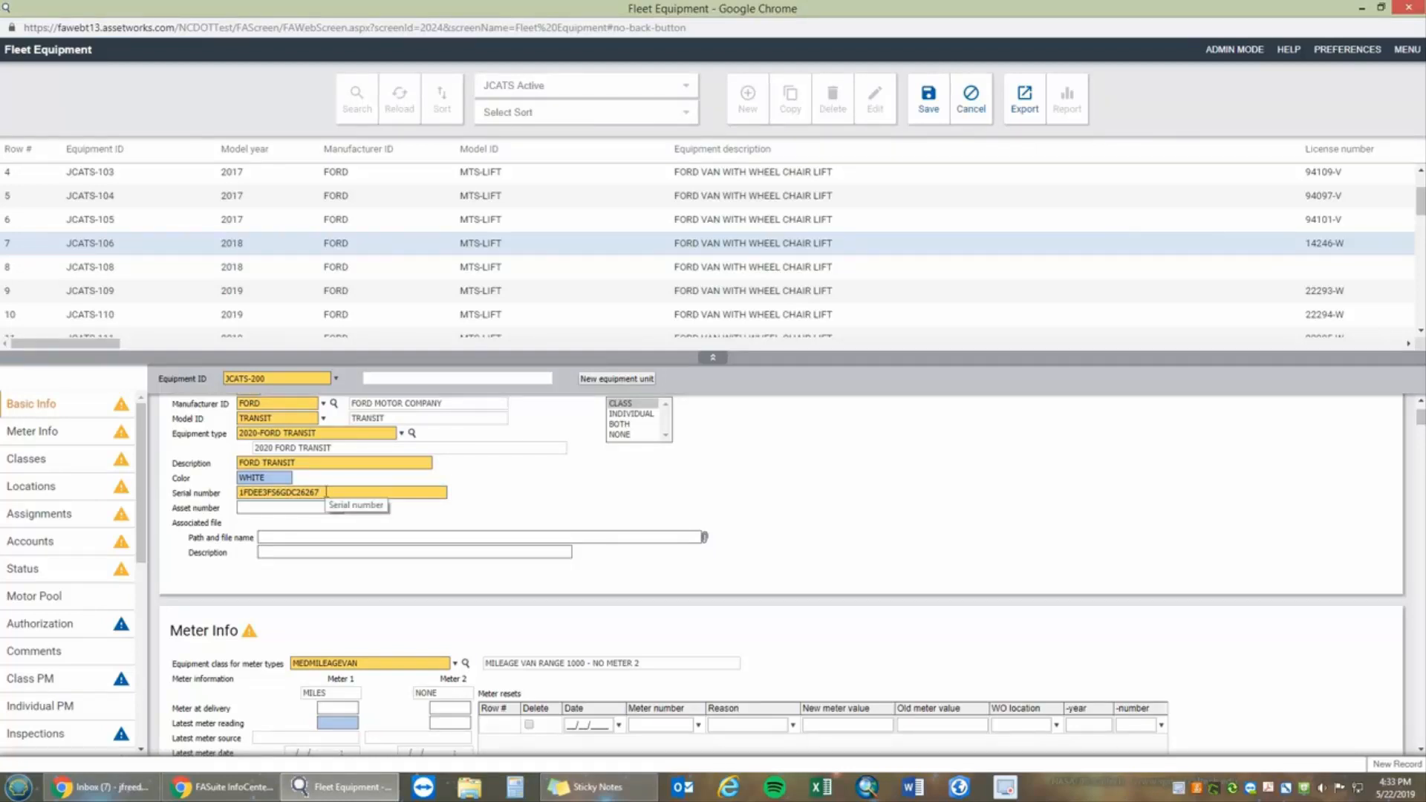
# Copy the serial number and decode it as a VIN on the decodethis.com page in Chrome.
pyautogui.doubleClick(325, 493)
pyautogui.hotkey('ctrl', 'c')
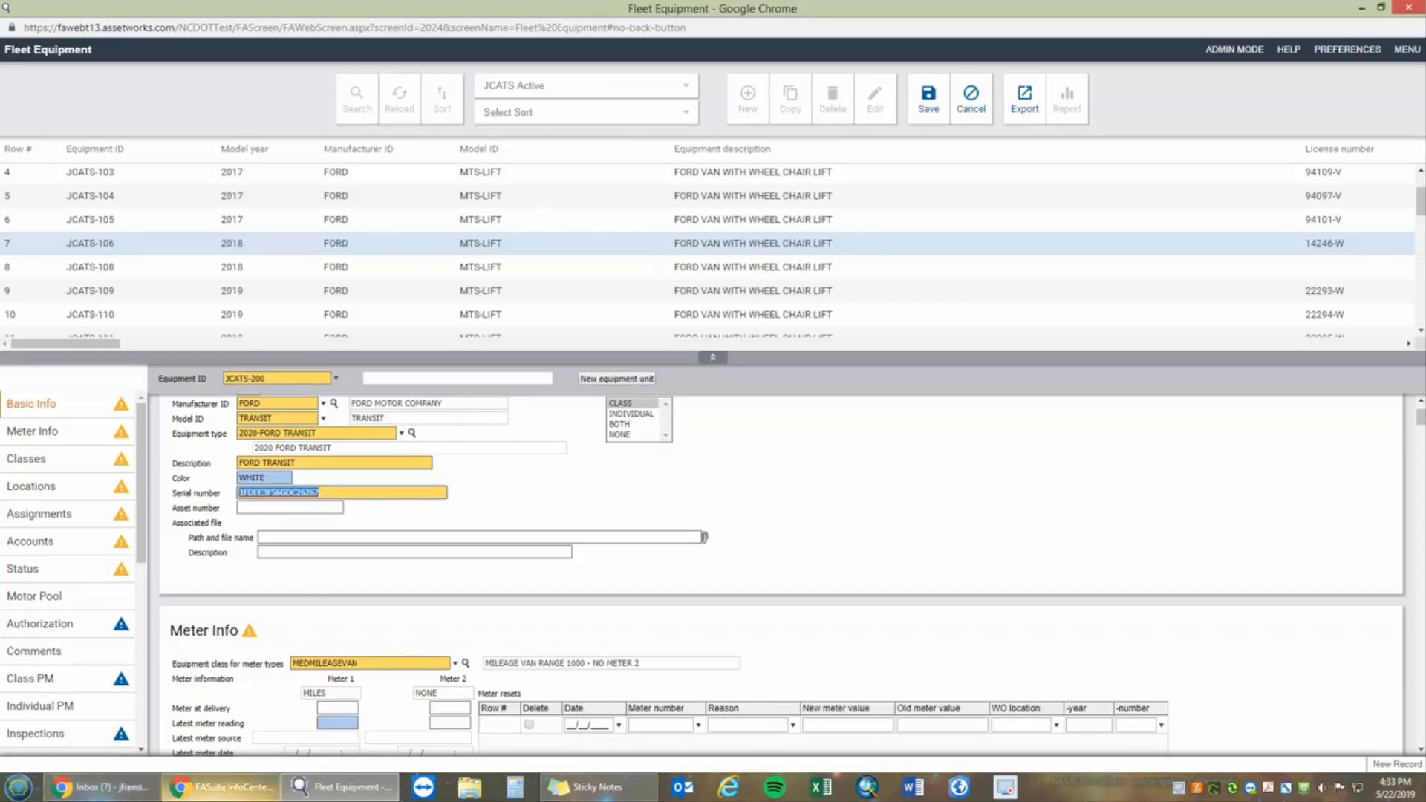
pyautogui.click(212, 788)
pyautogui.click(412, 26)
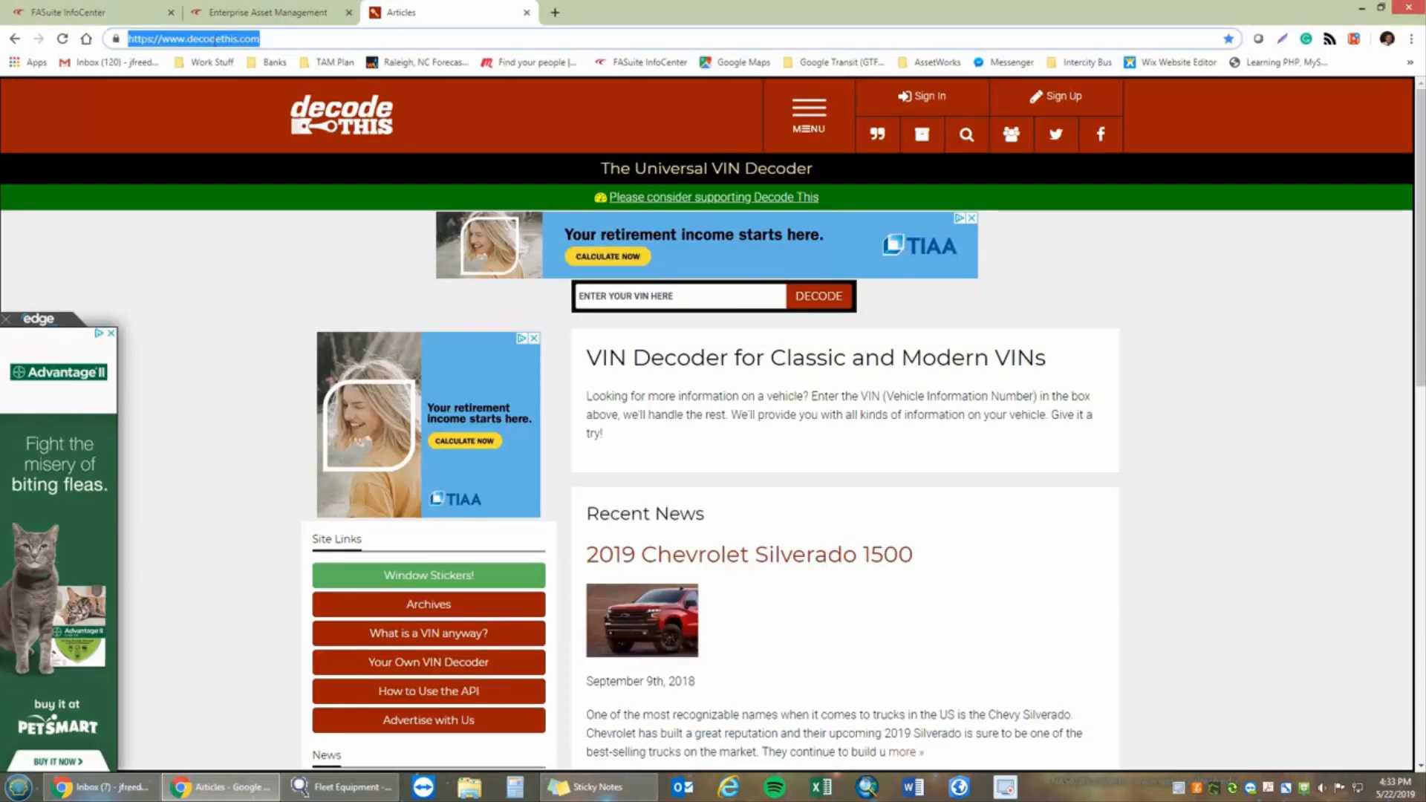
pyautogui.click(660, 297)
pyautogui.doubleClick(652, 296)
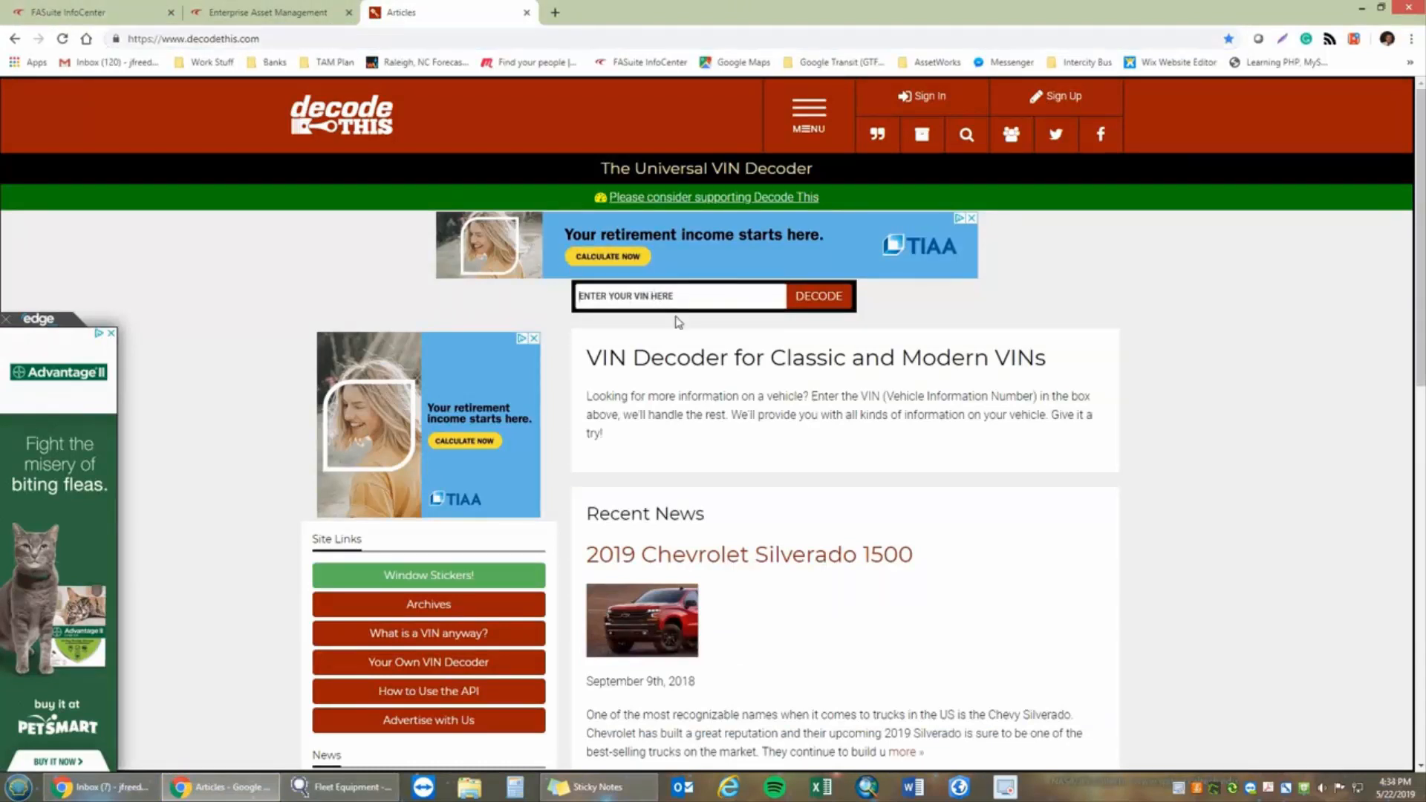
pyautogui.click(690, 333)
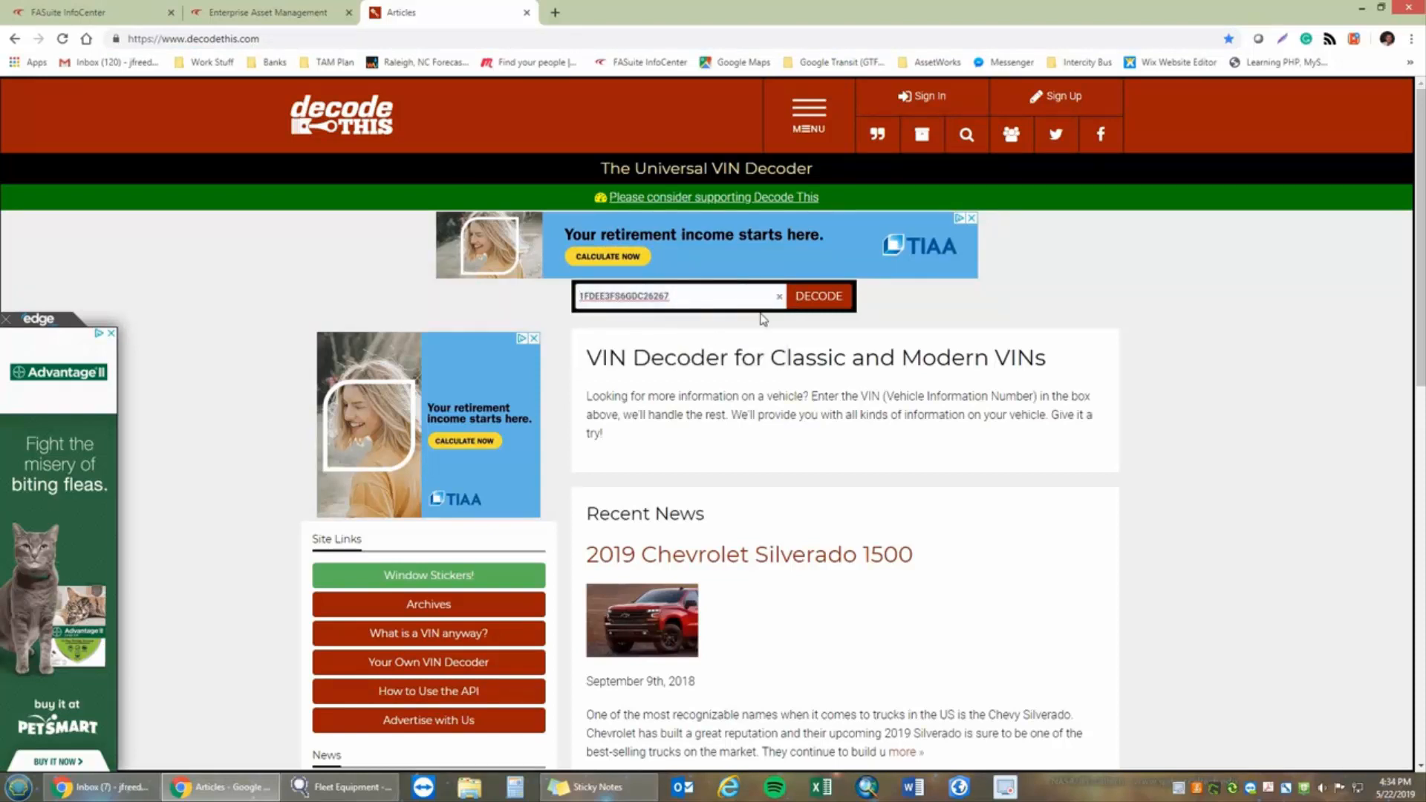
pyautogui.click(829, 297)
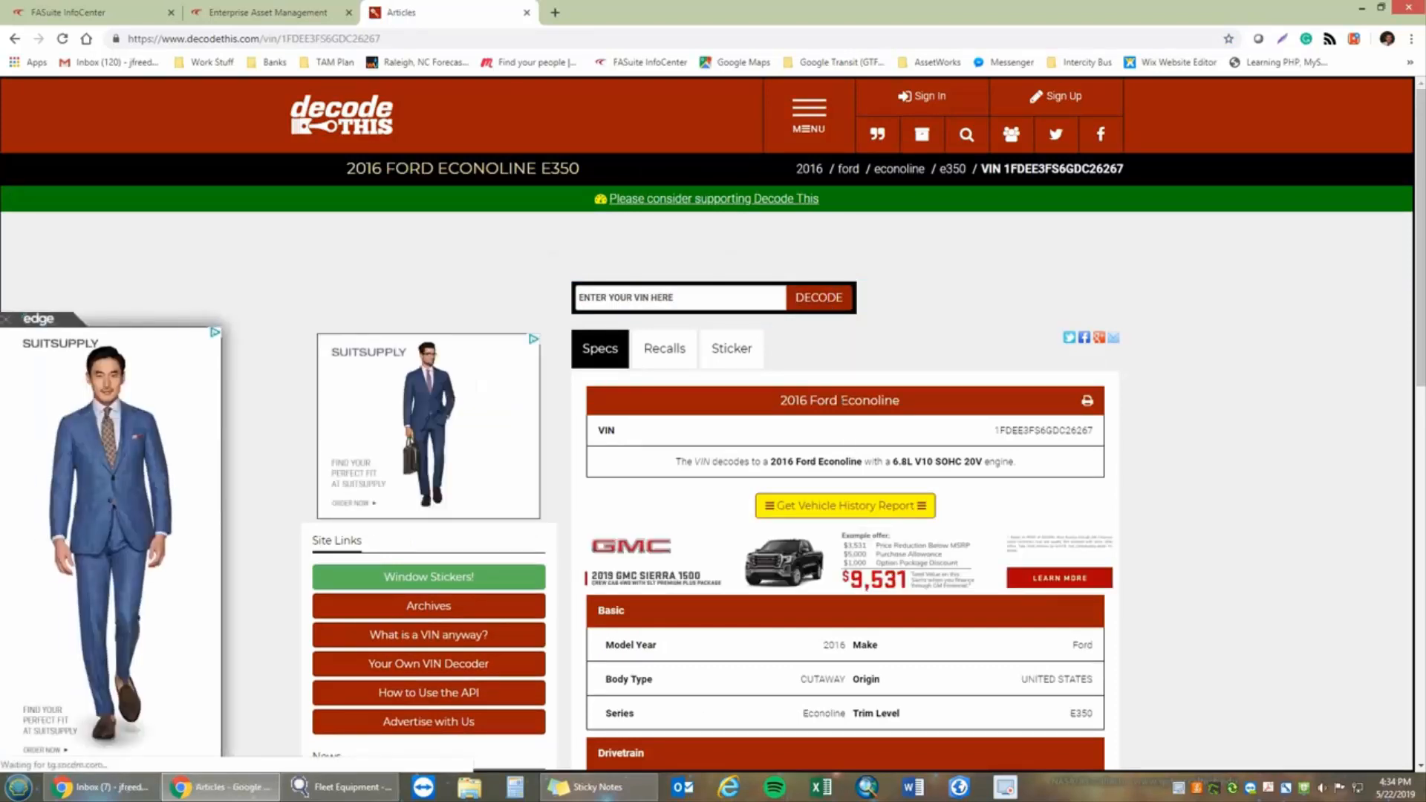
# Paste the VIN into the decoder again, remove one character from it and decode the shortened VIN.
pyautogui.click(697, 298)
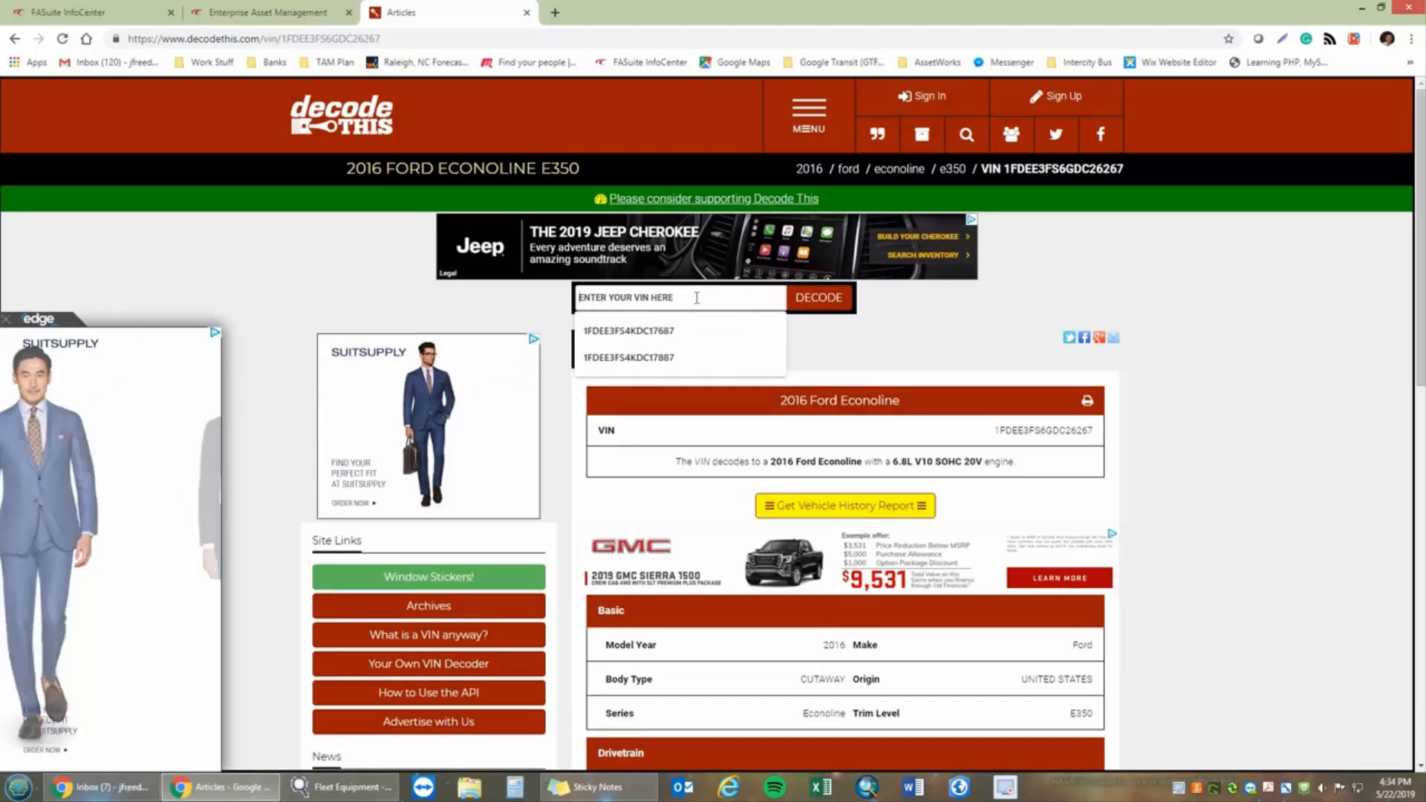
pyautogui.hotkey('ctrl', 'v')
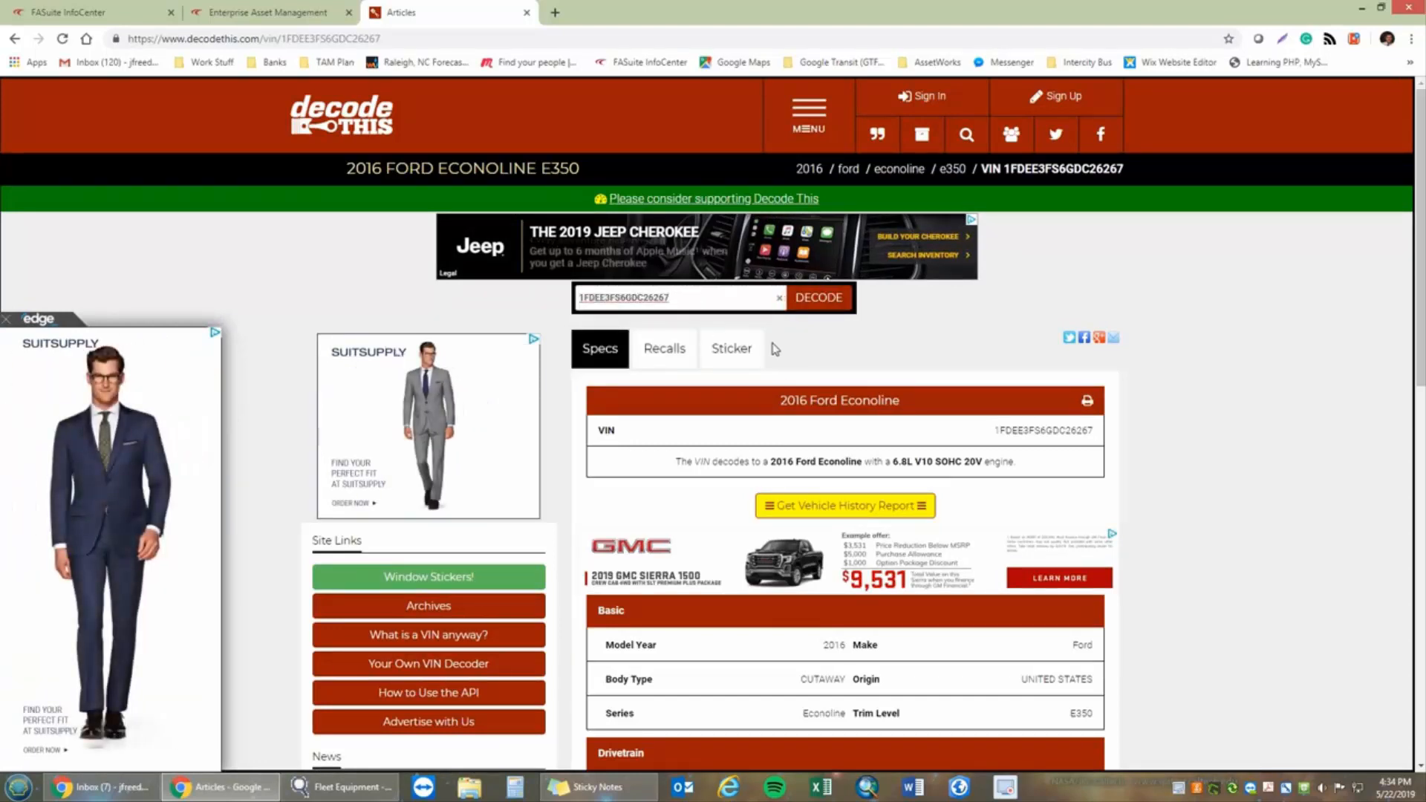
pyautogui.press('BackSpace')
pyautogui.press('Return')
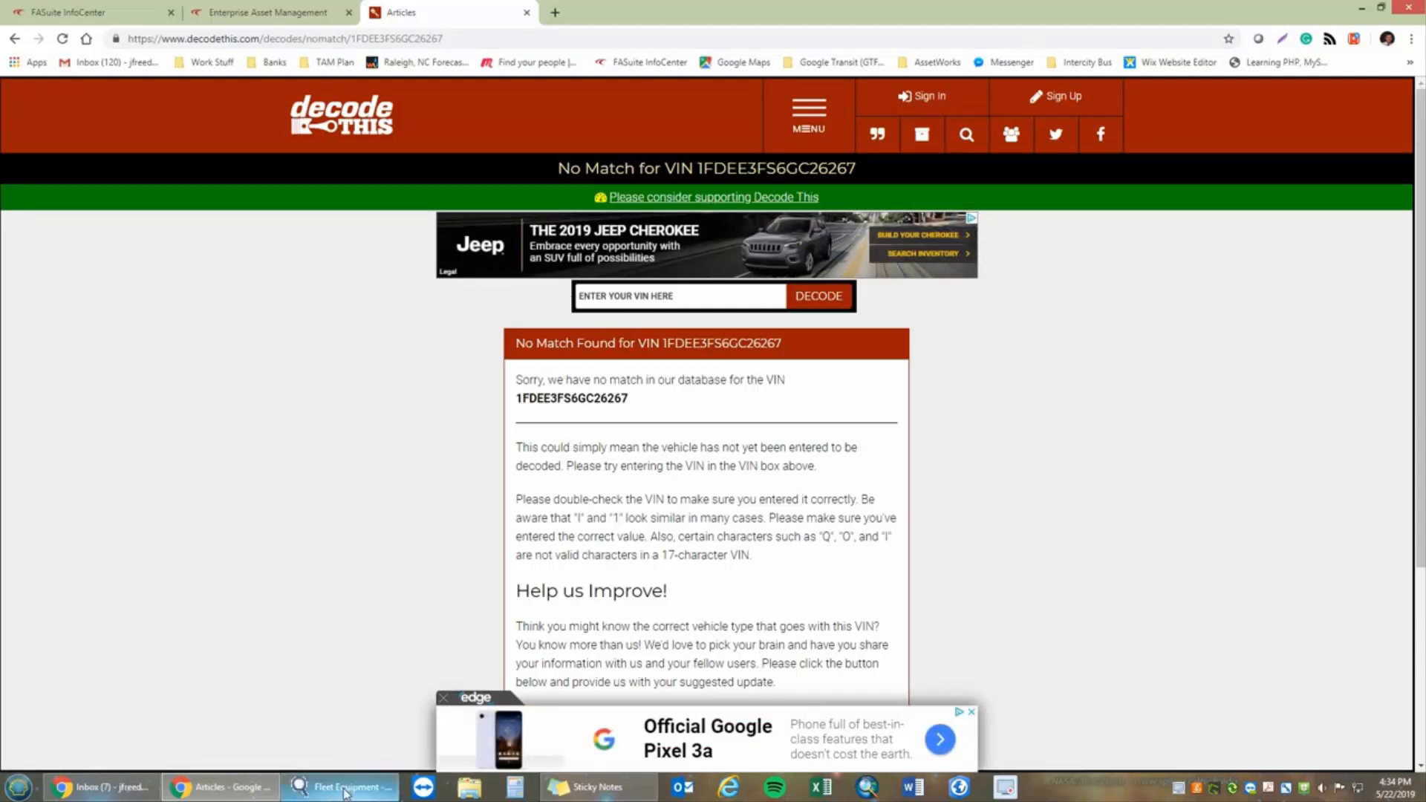
pyautogui.moveTo(345, 793)
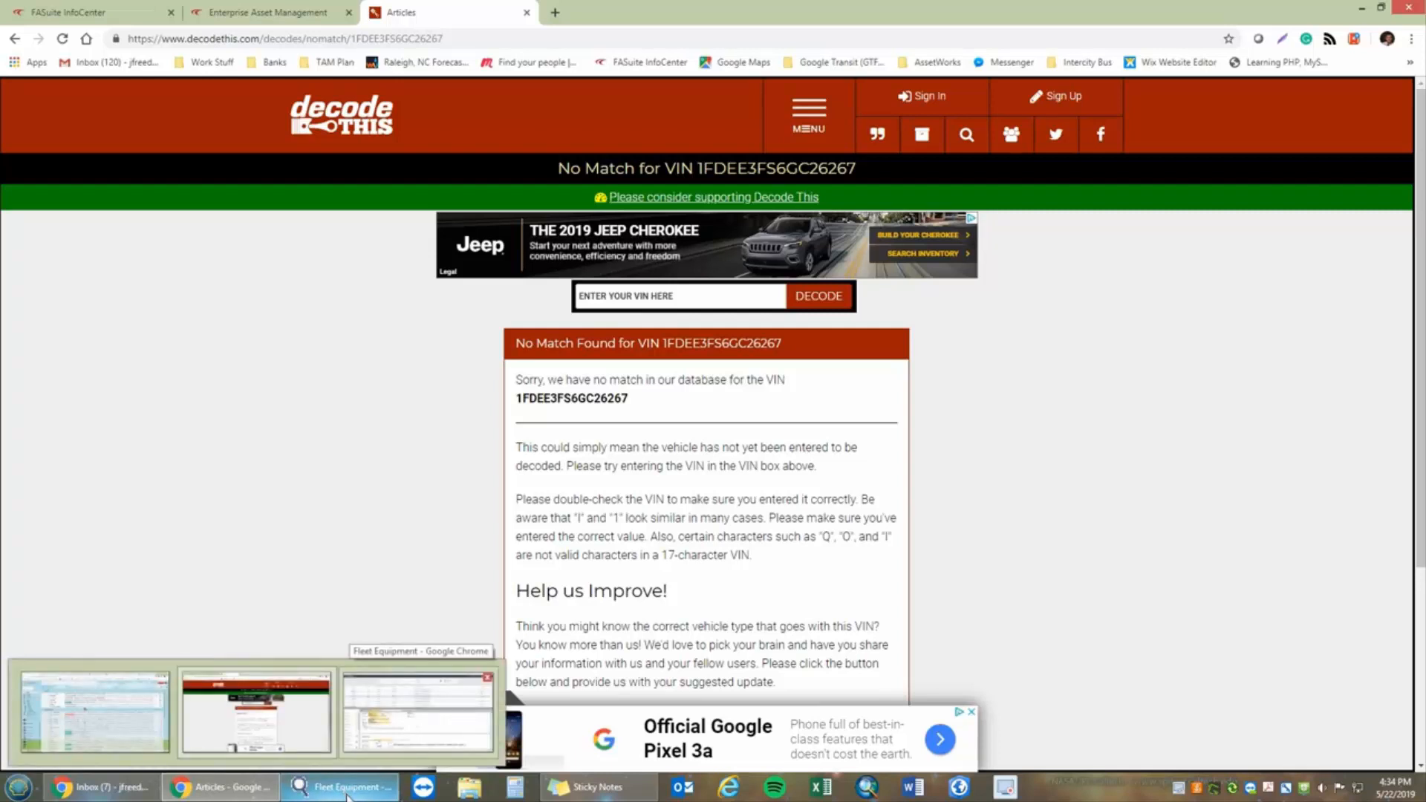
# Return to the Fleet Equipment window and check the Meter 2 type in unit JCATS-200's Meter Info section.
pyautogui.click(347, 795)
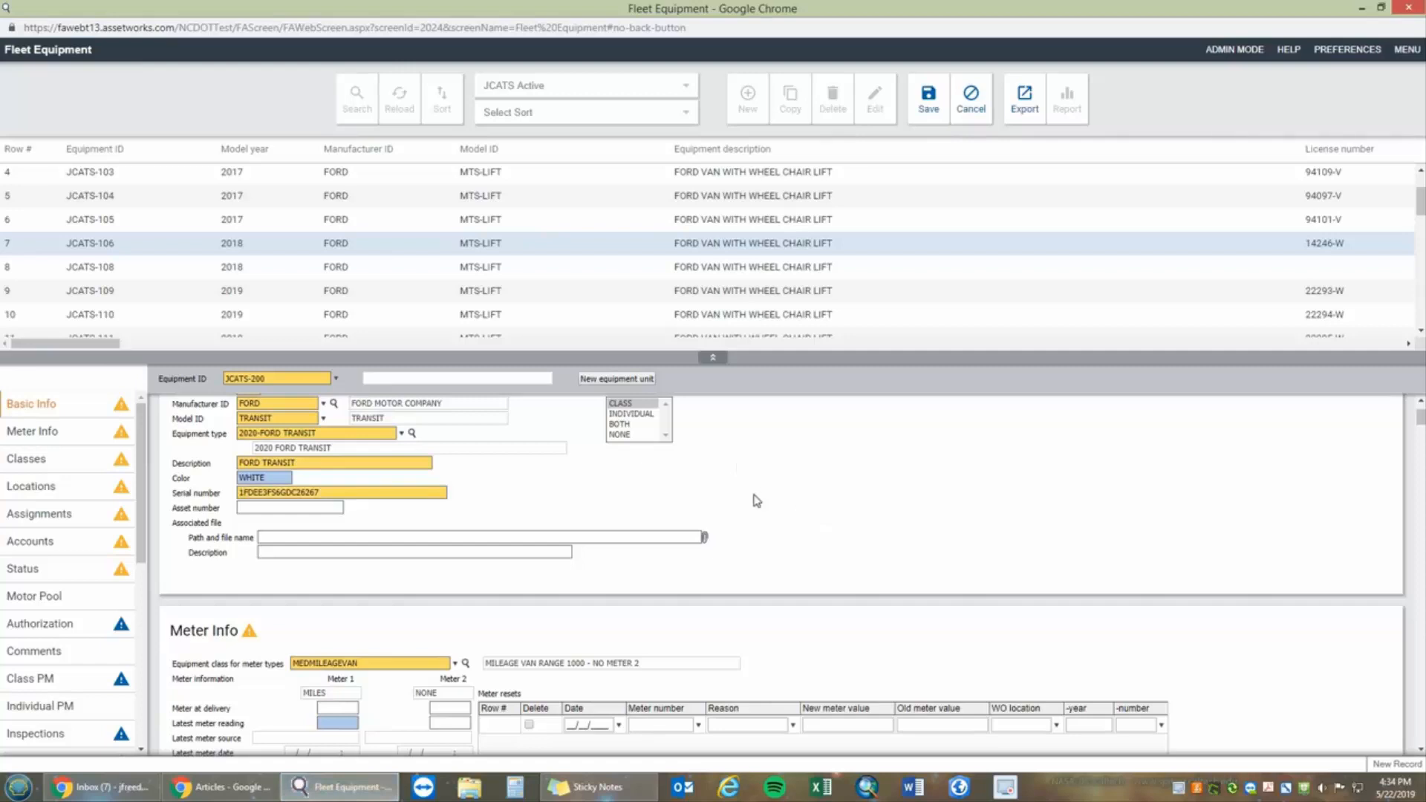
pyautogui.scroll(-2, 756, 501)
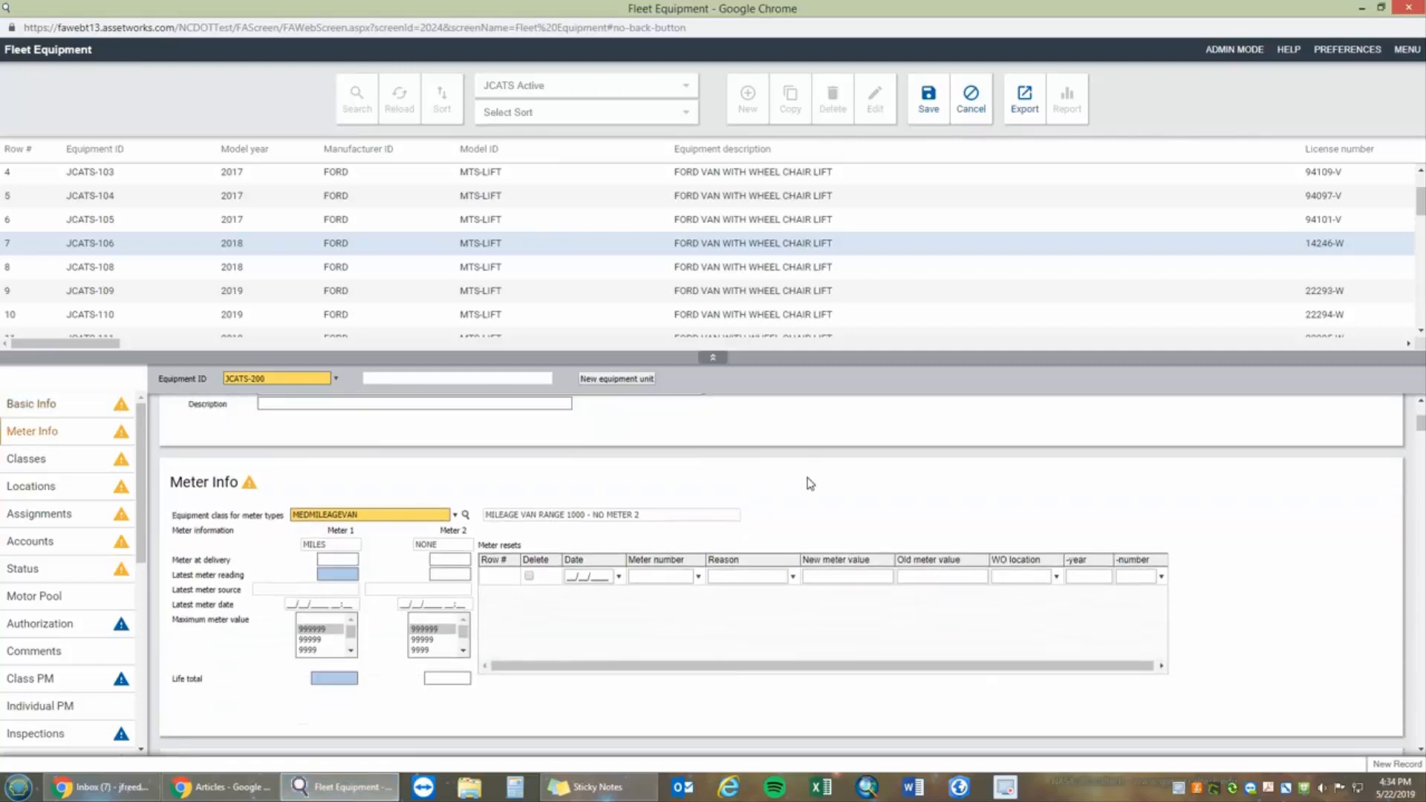
pyautogui.scroll(-1, 809, 484)
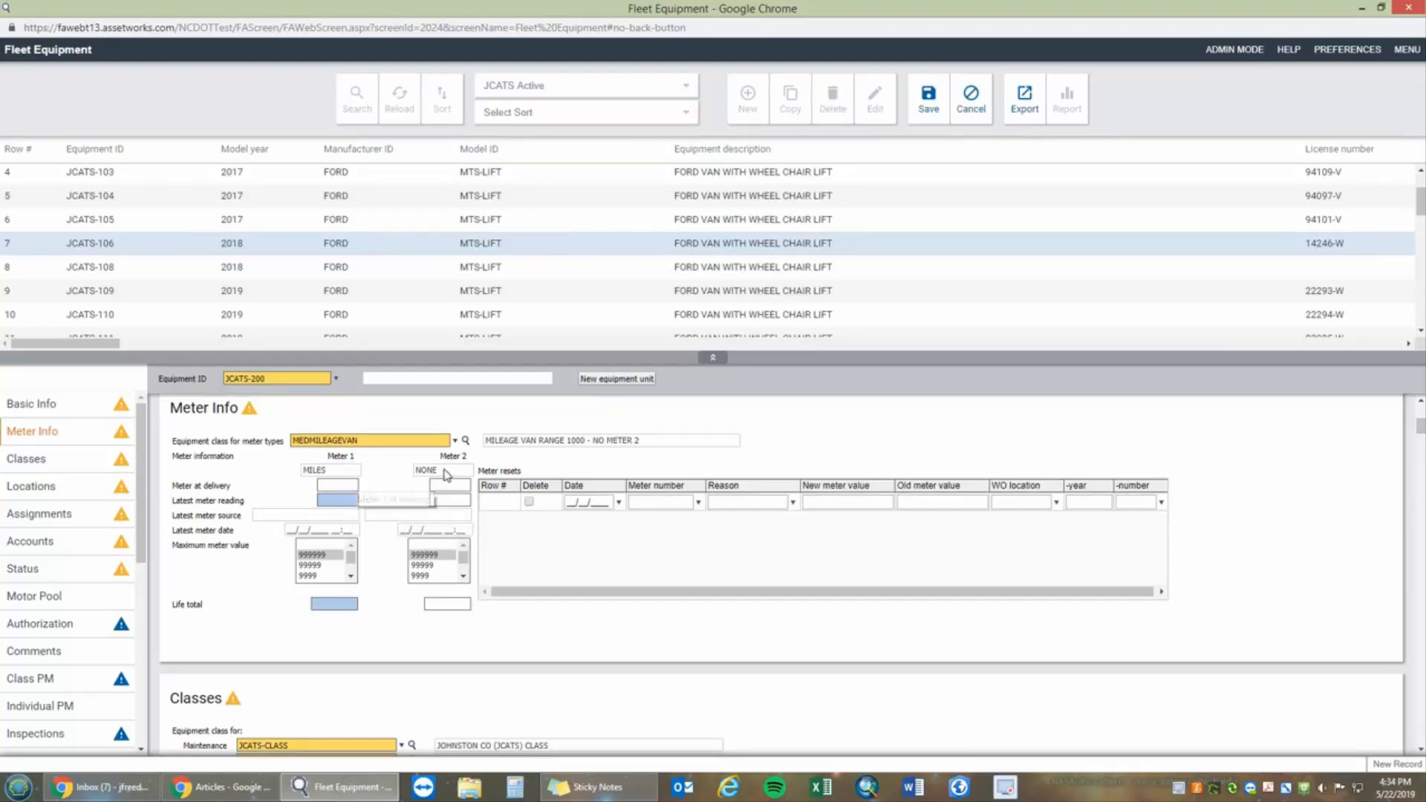
pyautogui.moveTo(416, 471); pyautogui.dragTo(490, 495)
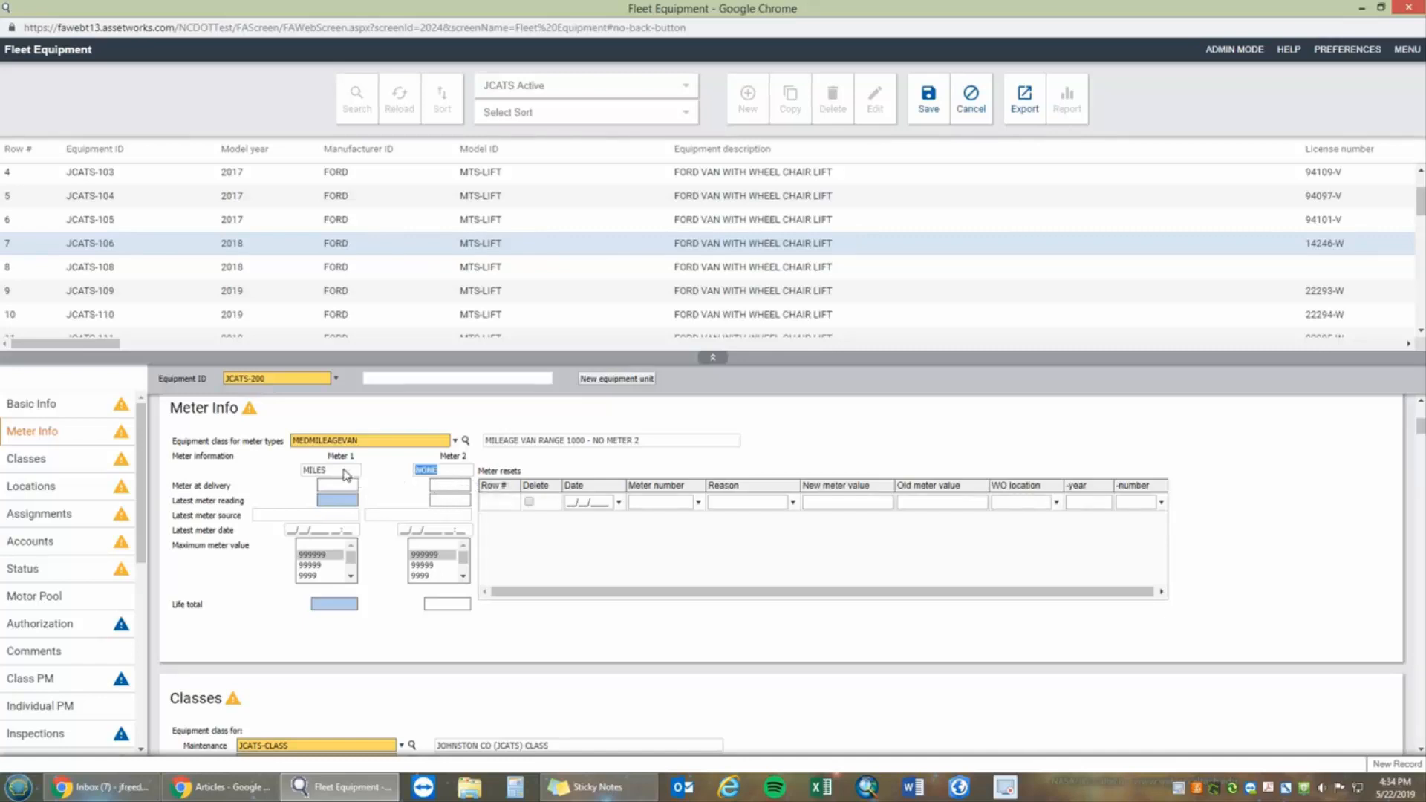
# Set the equipment class for meter types to VAN-2-METERS-1000 and check the Meter 2 fields.
pyautogui.moveTo(395, 443); pyautogui.dragTo(208, 429)
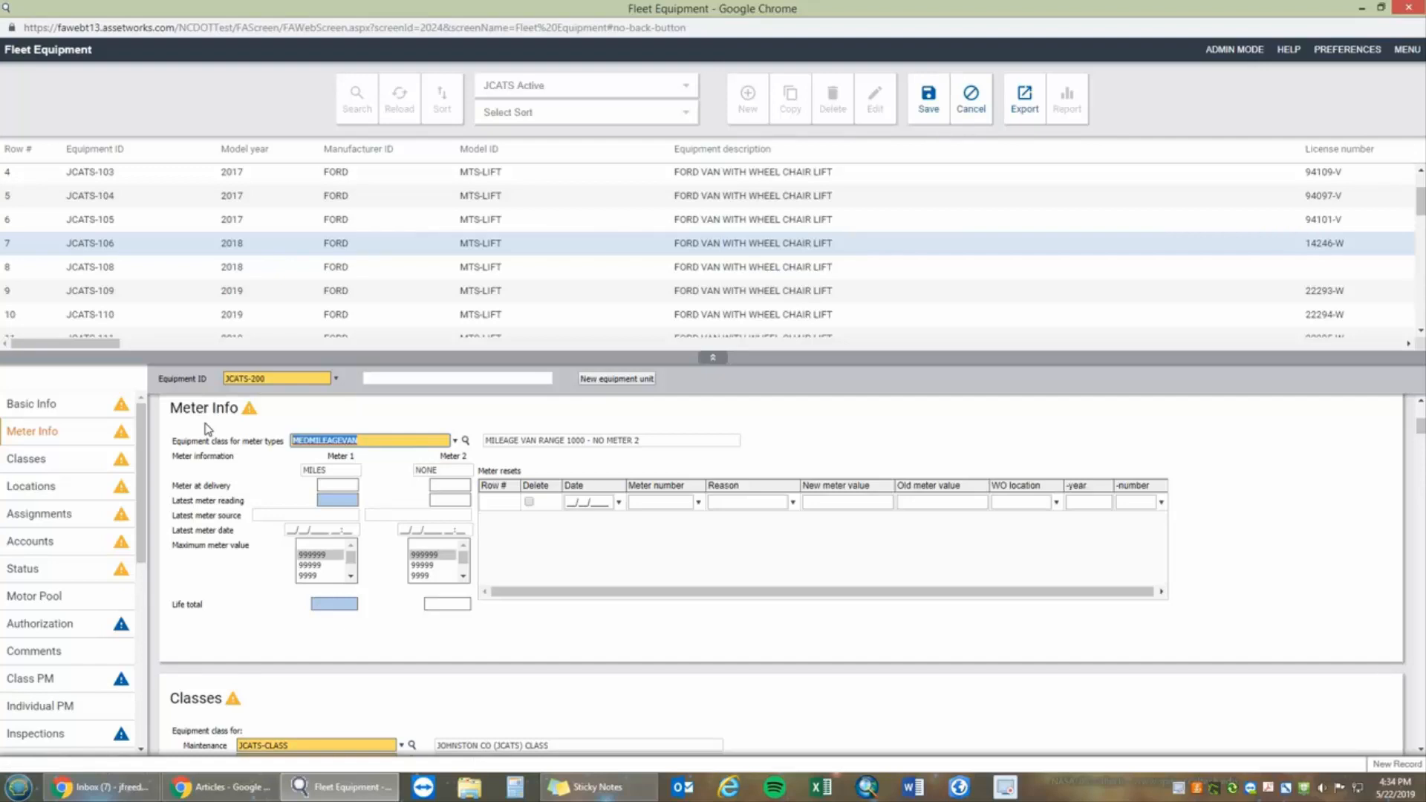
pyautogui.write('VAn')
pyautogui.click(465, 441)
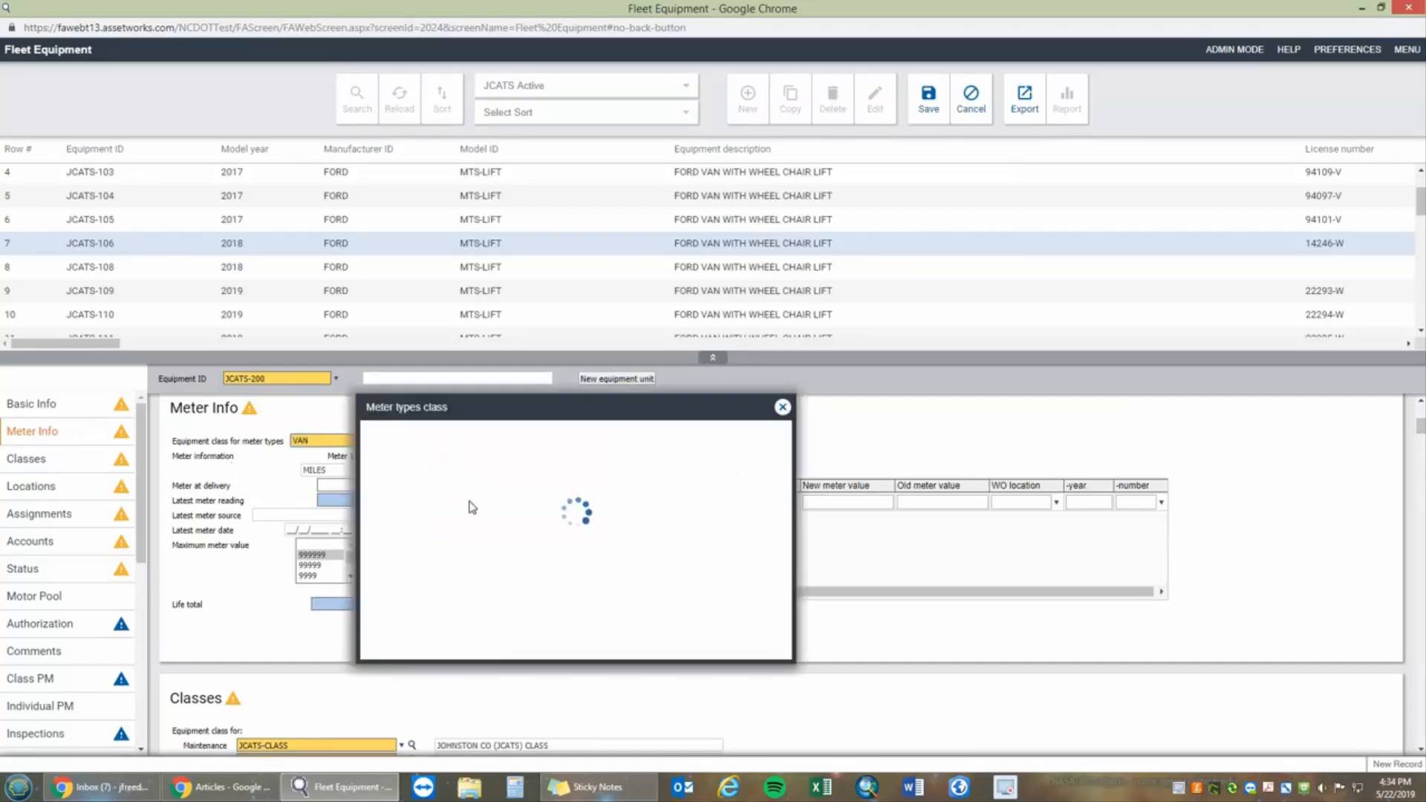
pyautogui.doubleClick(479, 505)
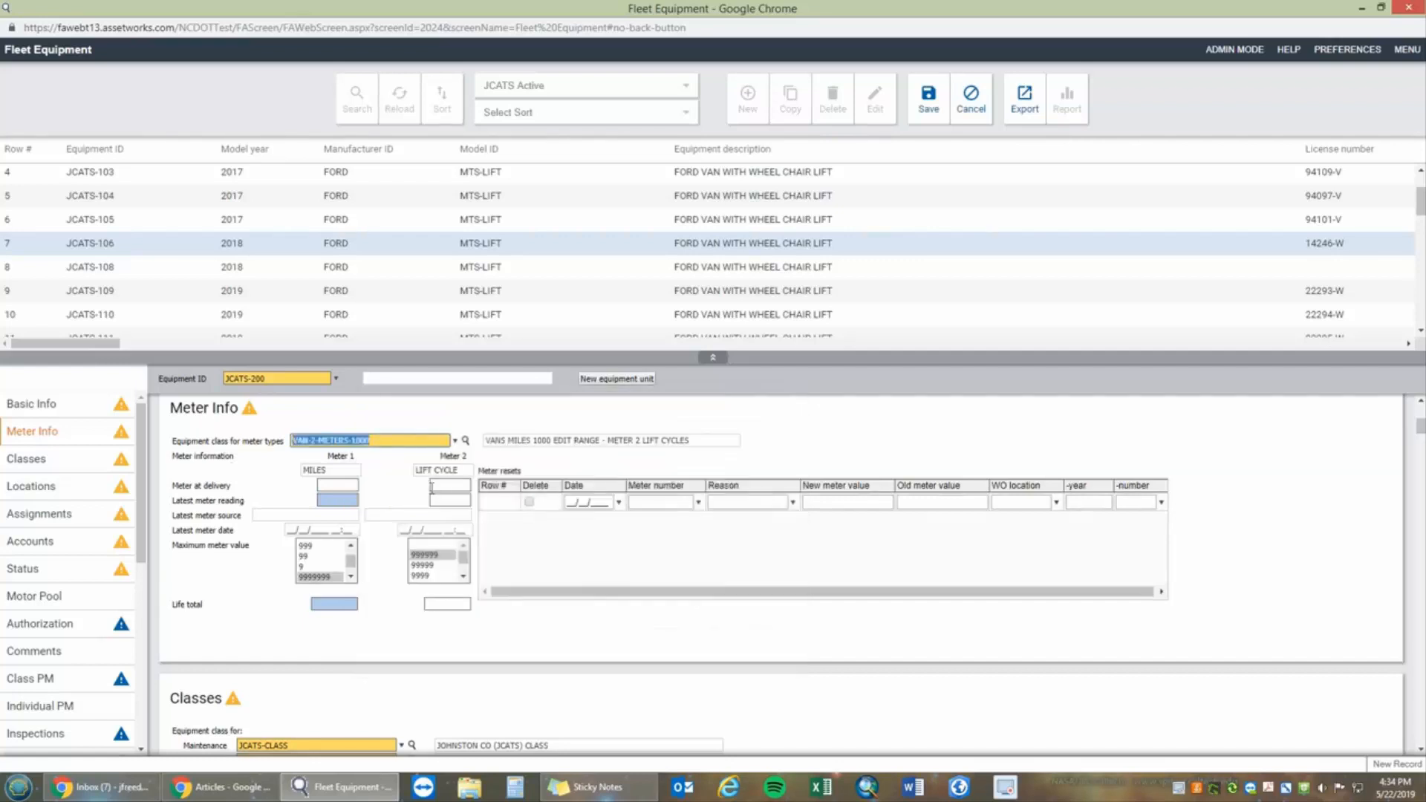
pyautogui.moveTo(415, 471); pyautogui.dragTo(457, 484)
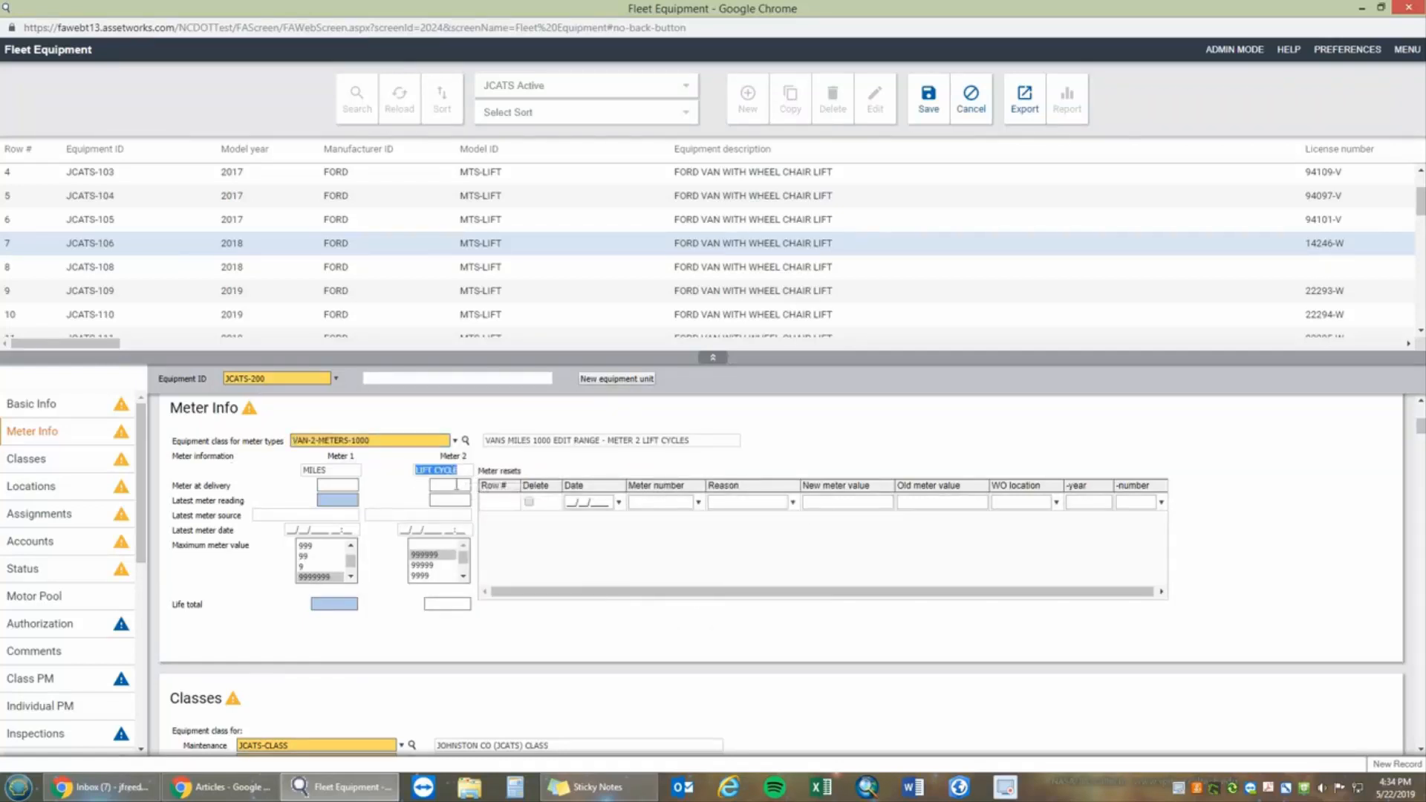
pyautogui.click(454, 500)
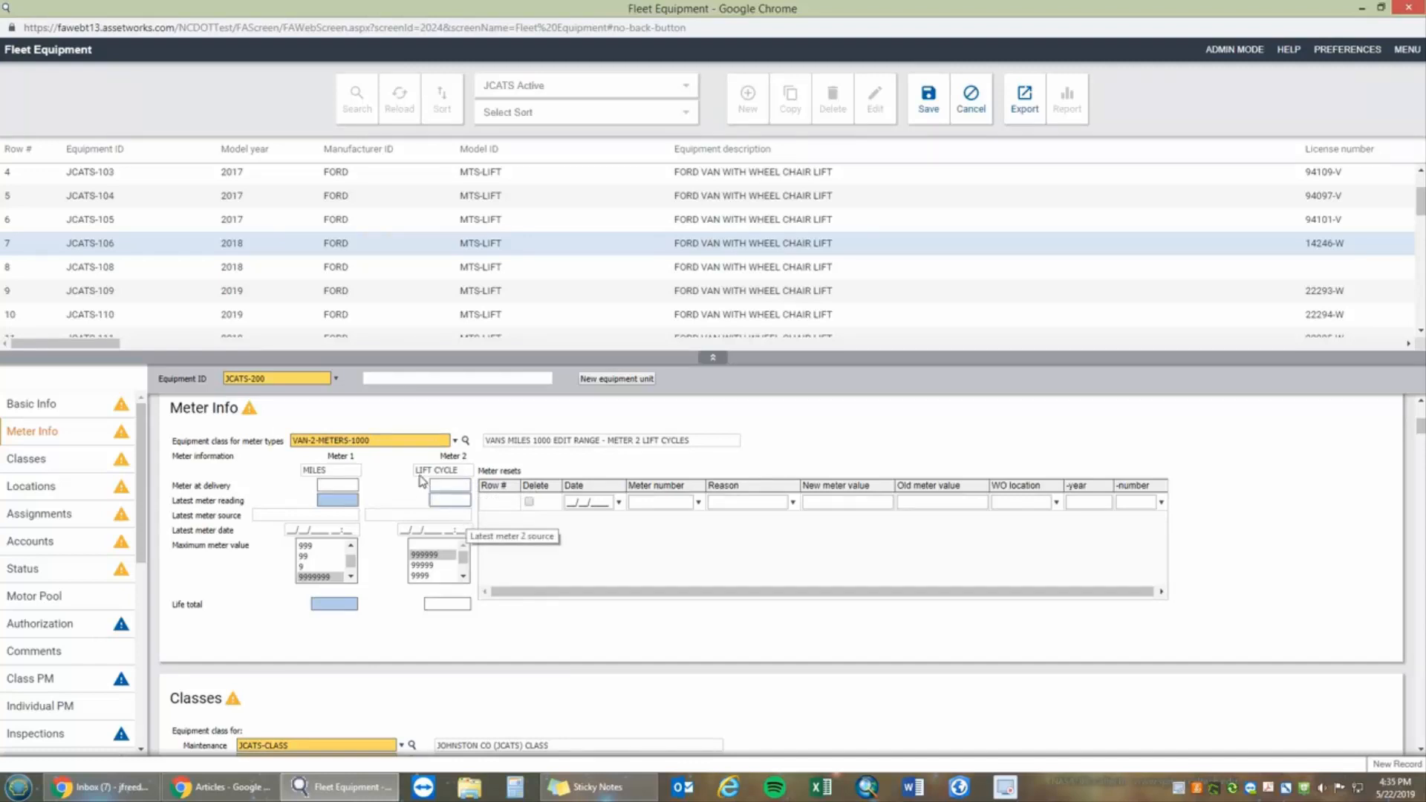
# Change the equipment class for meter types to MEDMILEAGEVAN, the 1000 range van class without a second meter.
pyautogui.click(387, 439)
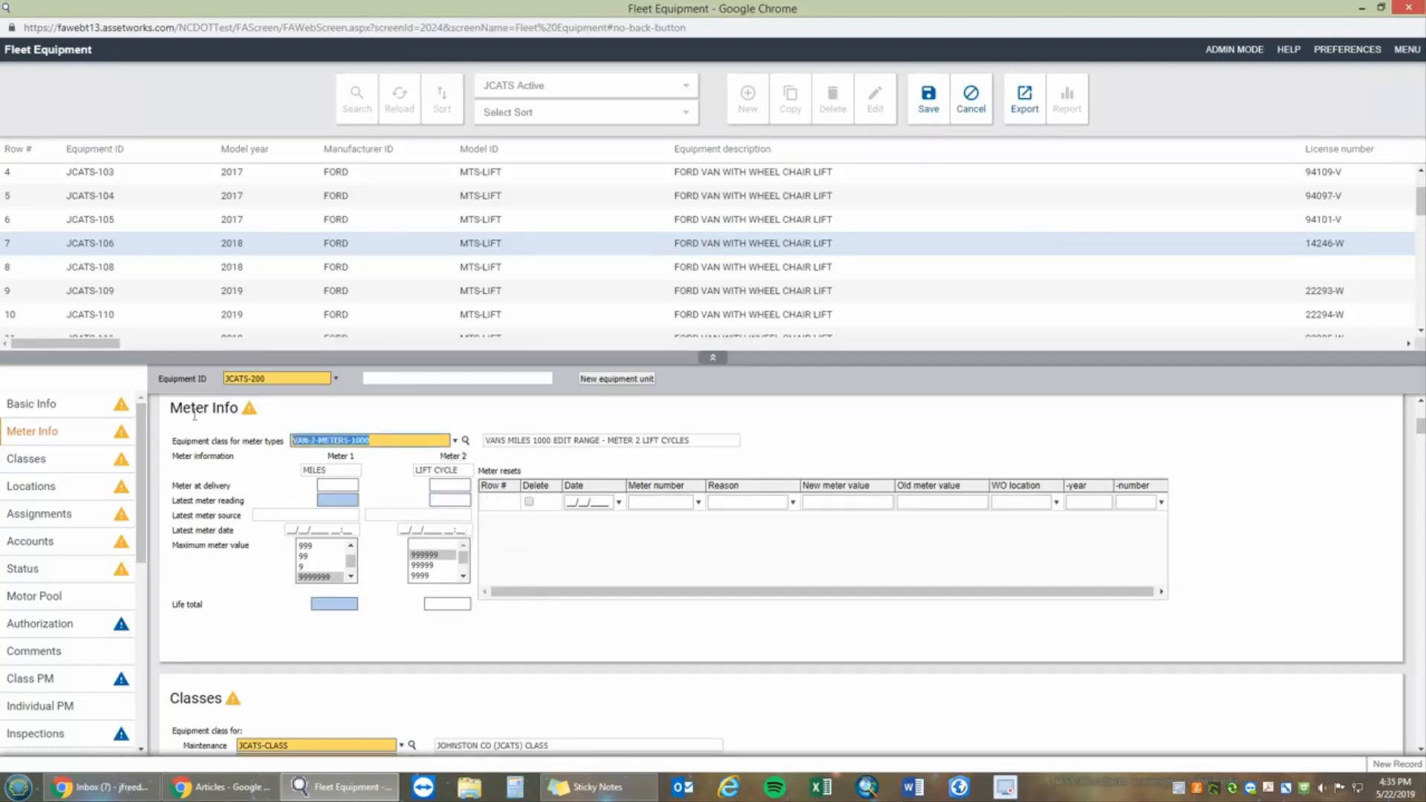
pyautogui.write('med')
pyautogui.click(454, 442)
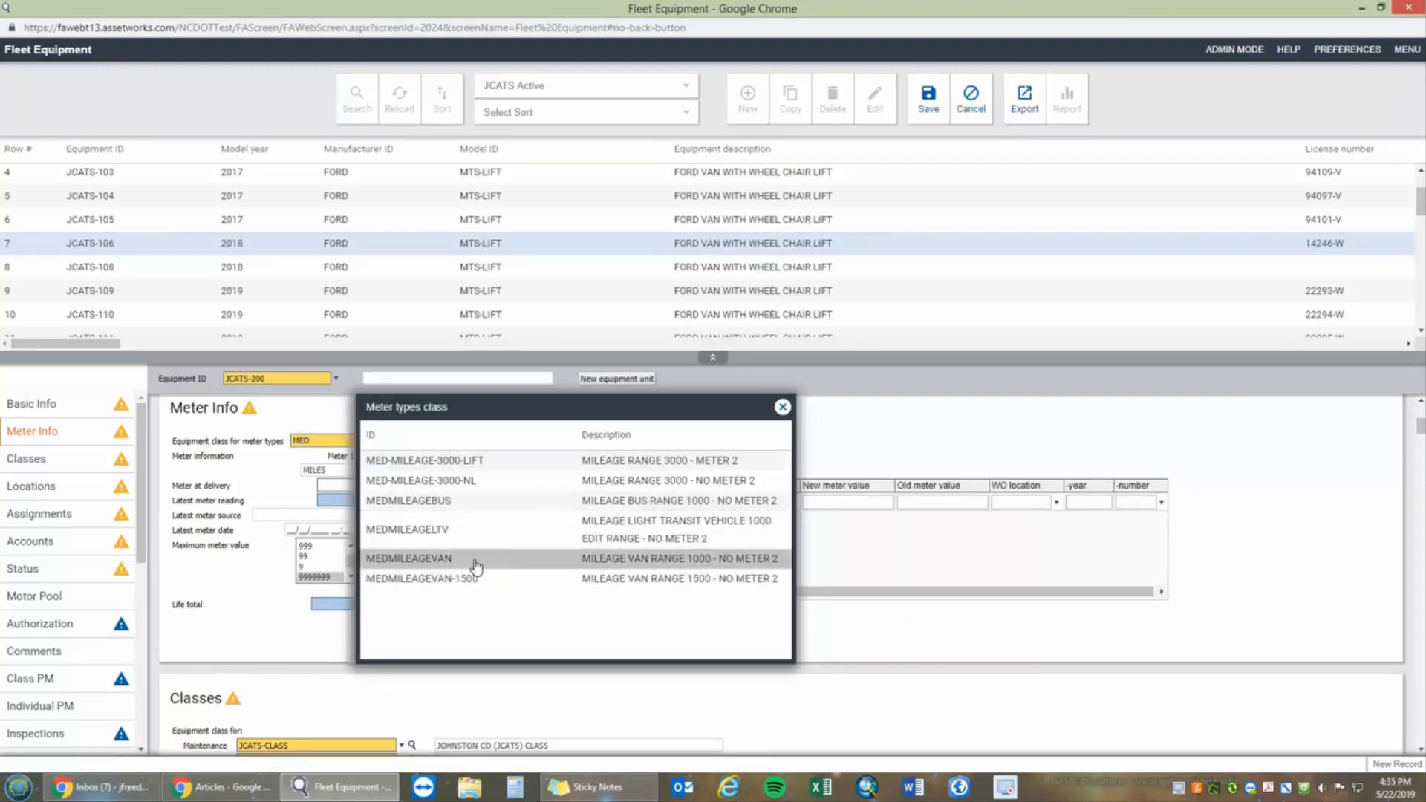
pyautogui.click(456, 558)
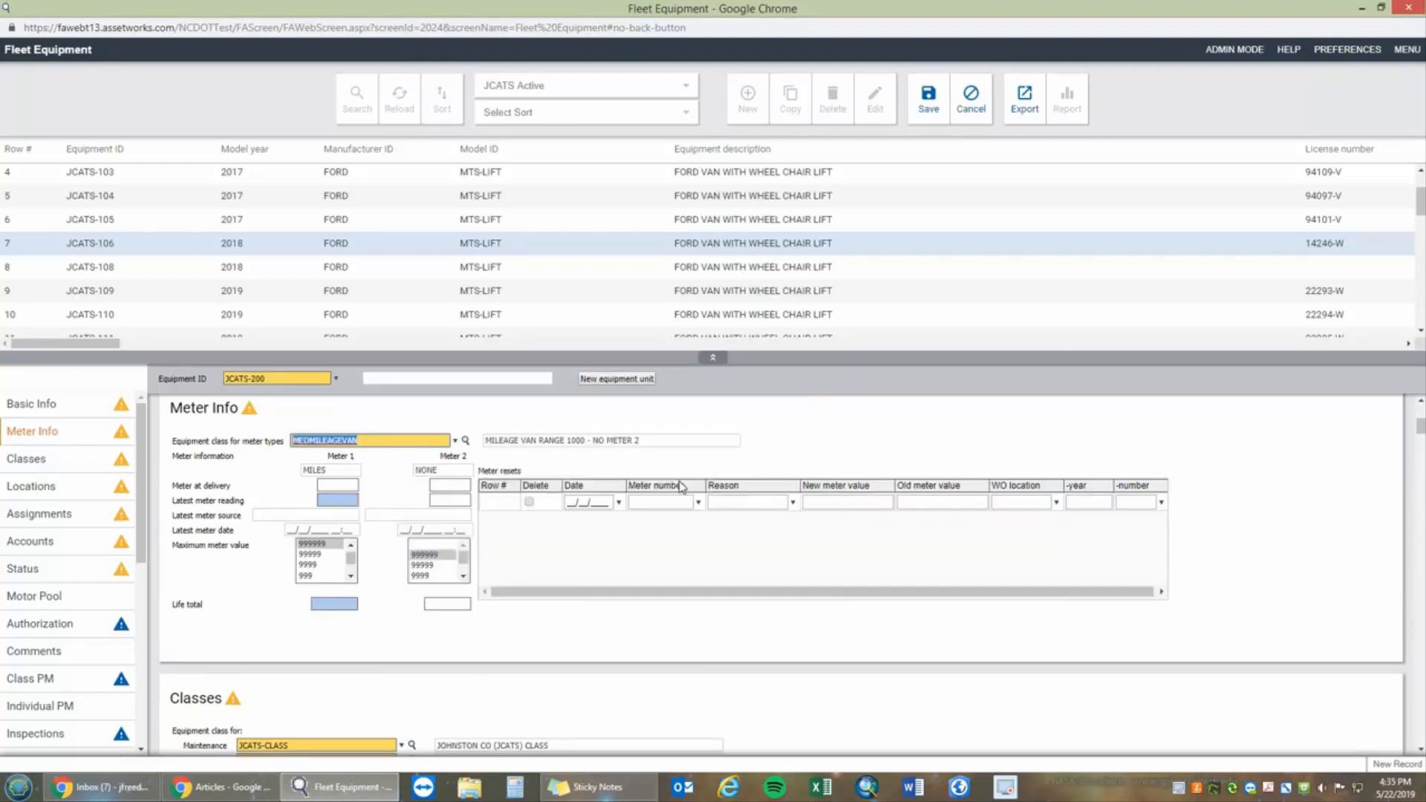
# Enter 0 as Meter 1 at delivery, 50 as the latest meter reading and 50 as the life total.
pyautogui.click(345, 484)
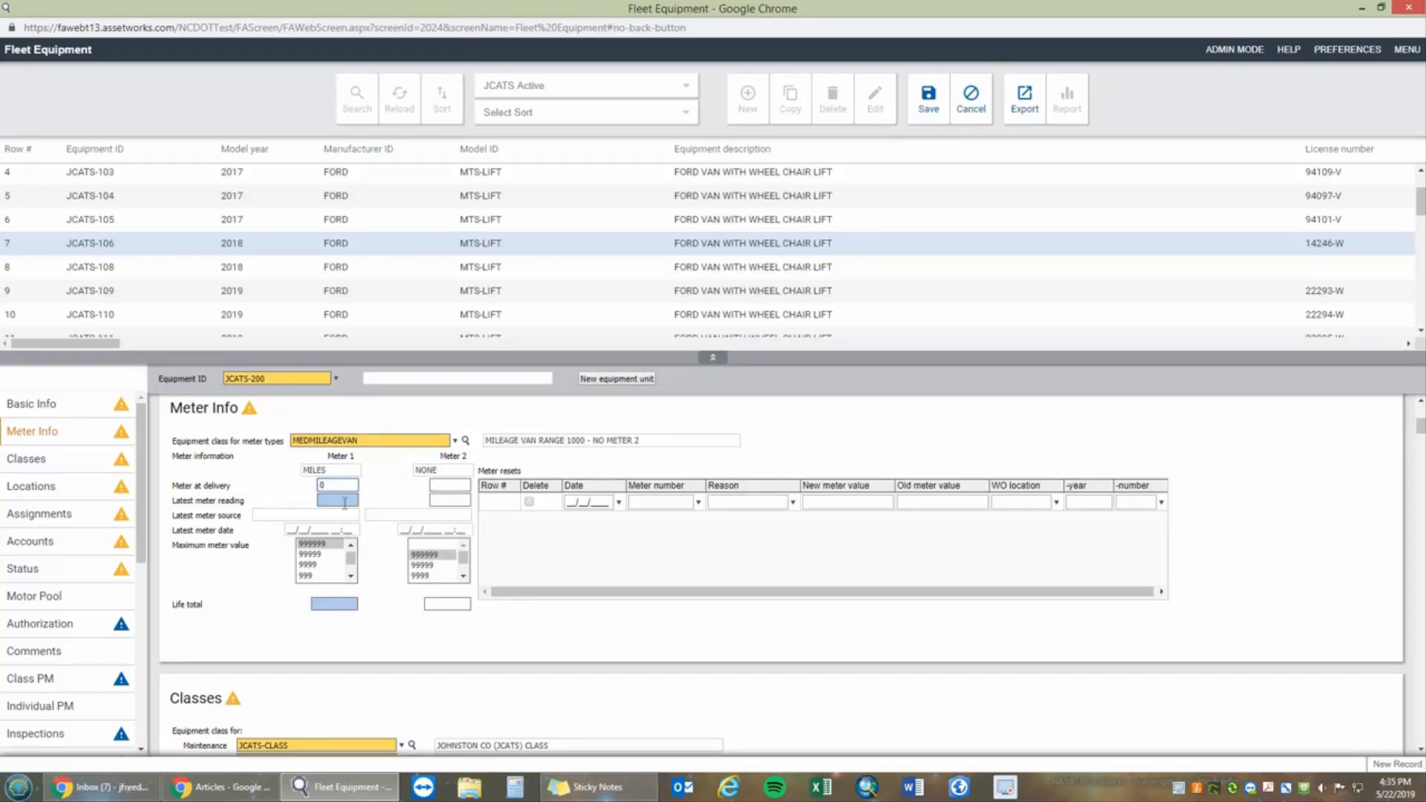
pyautogui.press('Tab')
pyautogui.write('50')
pyautogui.click(354, 604)
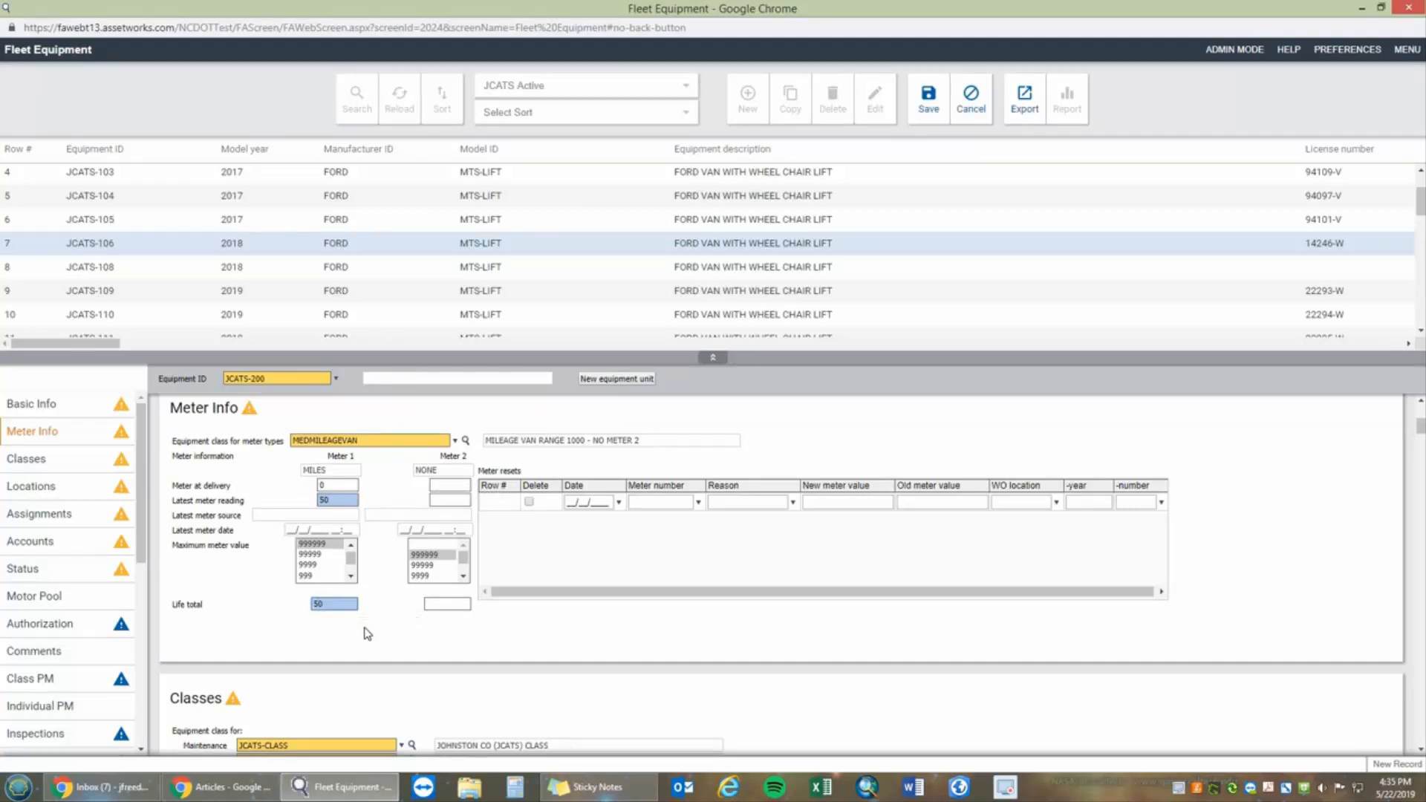
pyautogui.click(450, 487)
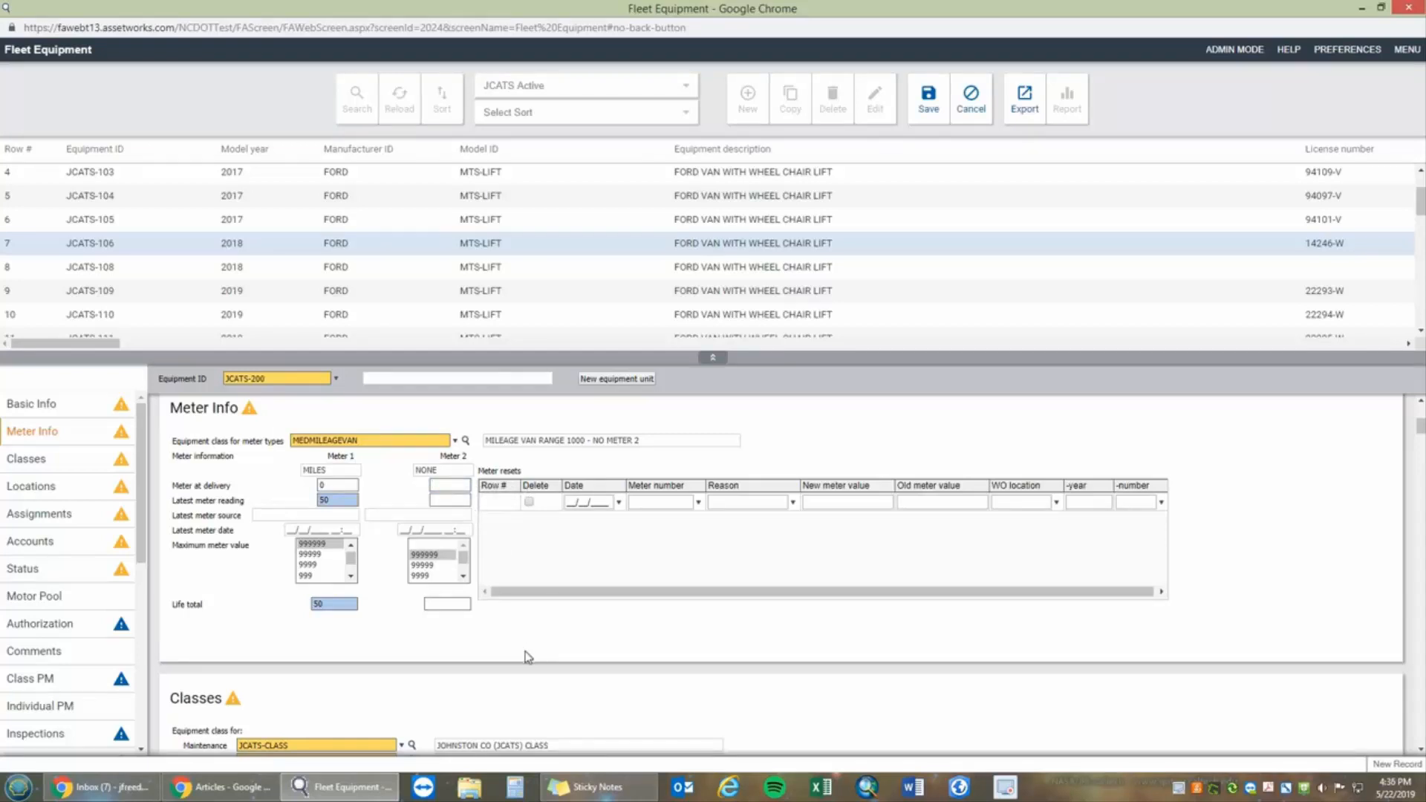
# Review the unit's Classes, Locations, Assignments, Accounts and Status sections for entries that need updating.
pyautogui.scroll(-3, 531, 628)
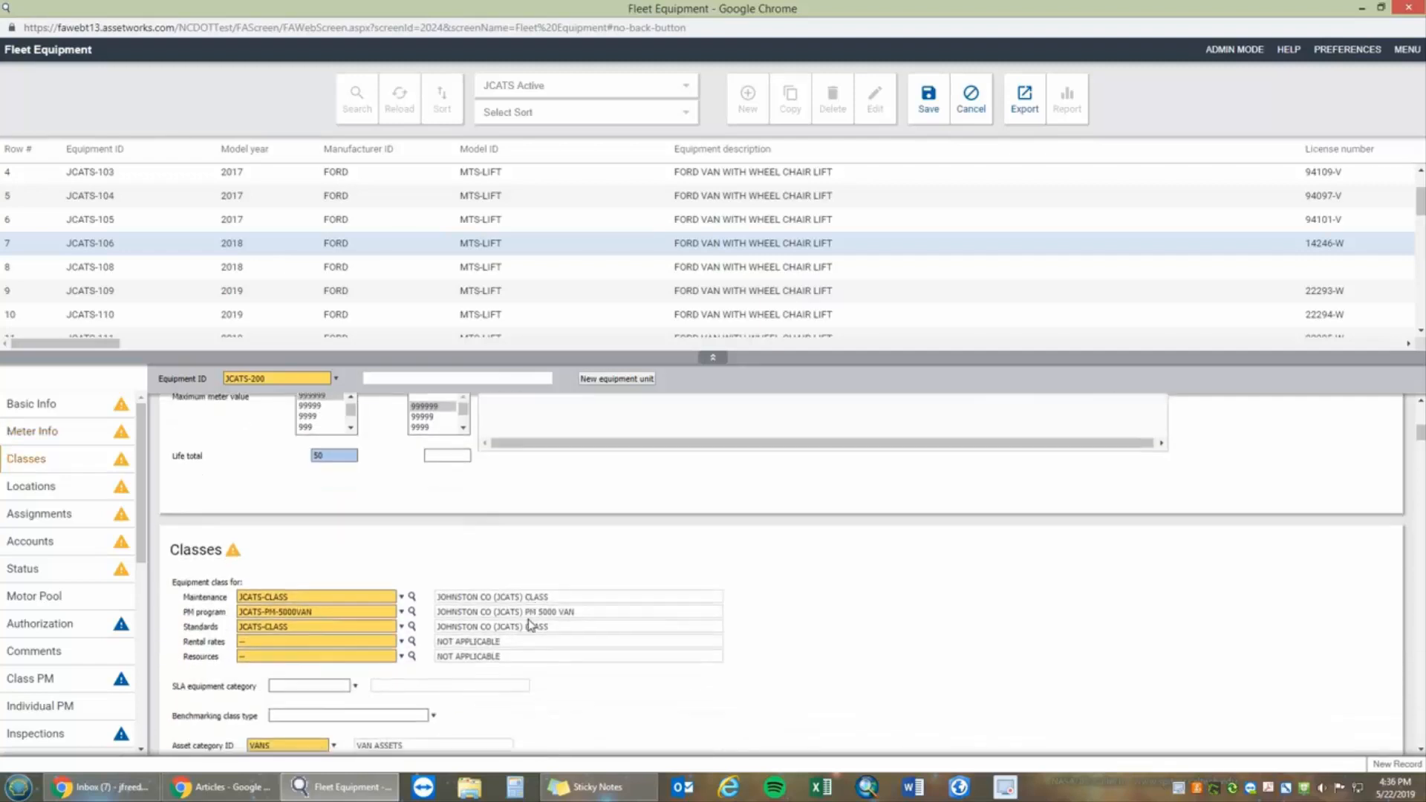
pyautogui.scroll(-3, 531, 627)
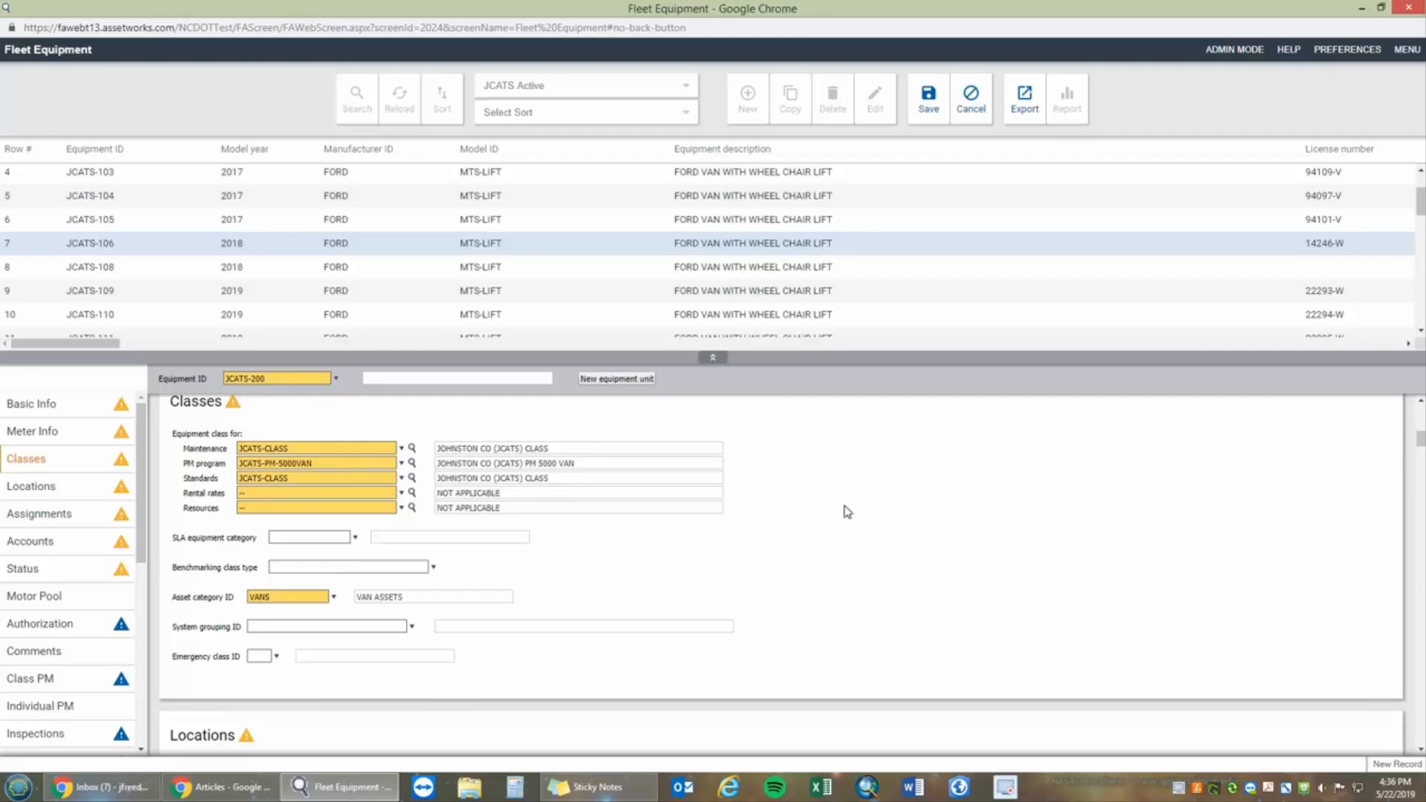
pyautogui.scroll(-1, 847, 513)
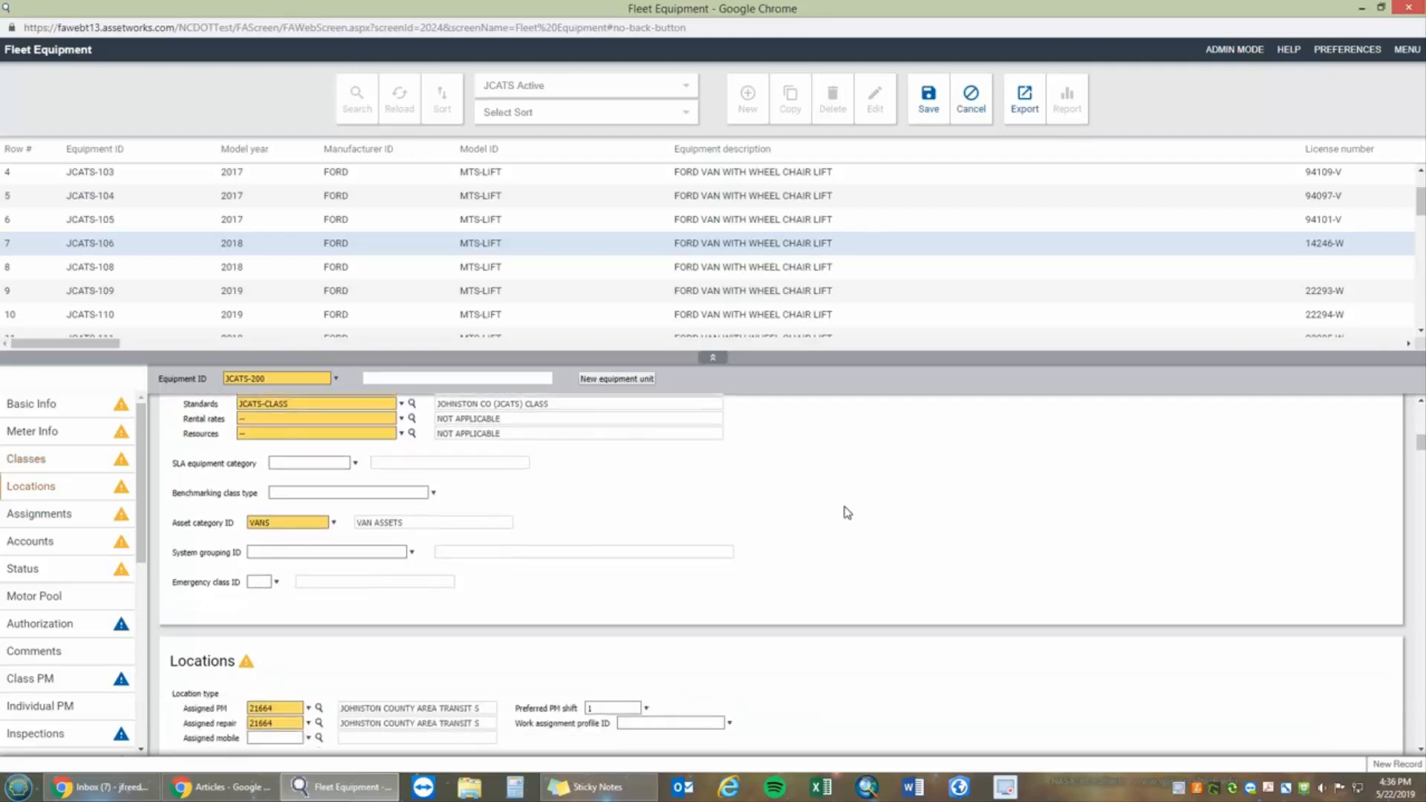
pyautogui.scroll(-3, 847, 512)
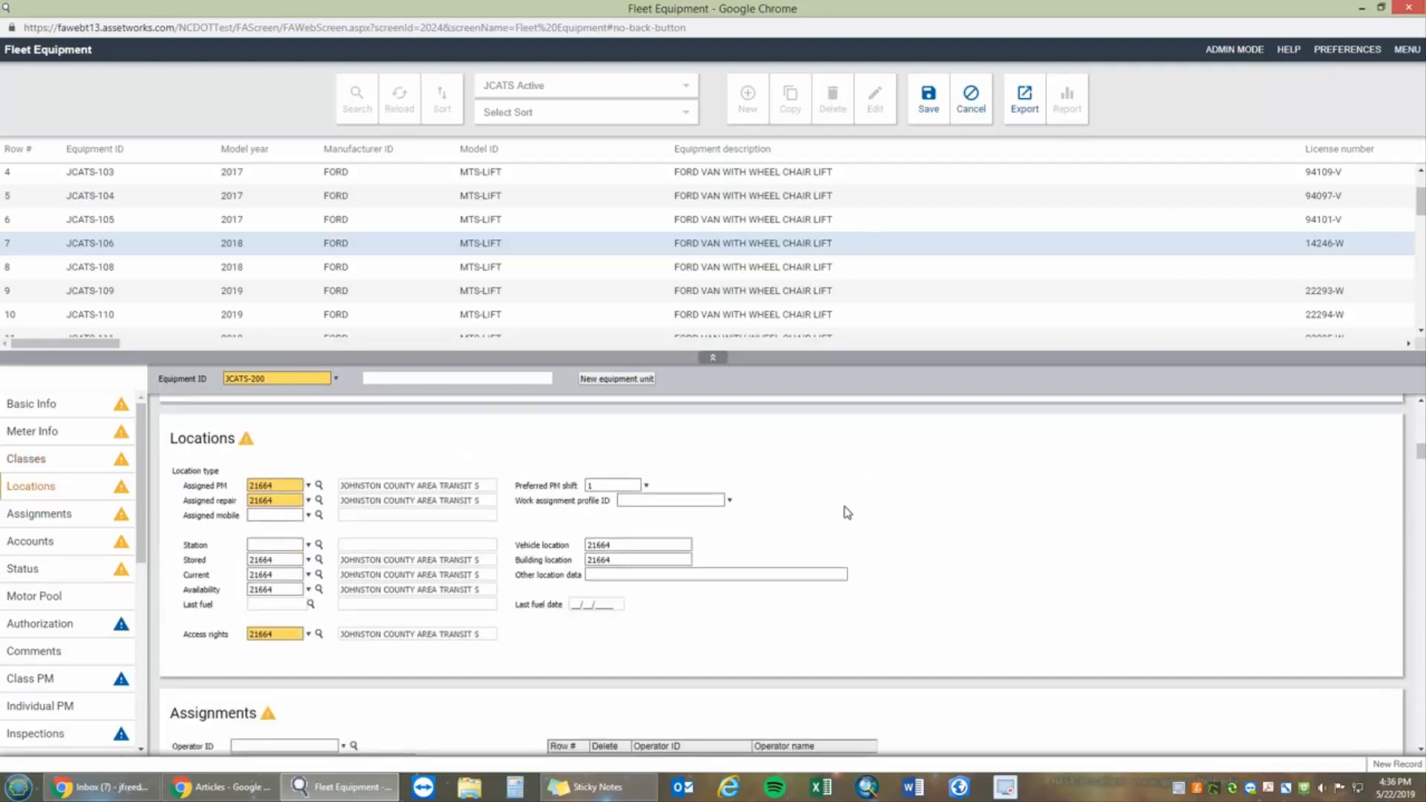
pyautogui.scroll(-4, 847, 512)
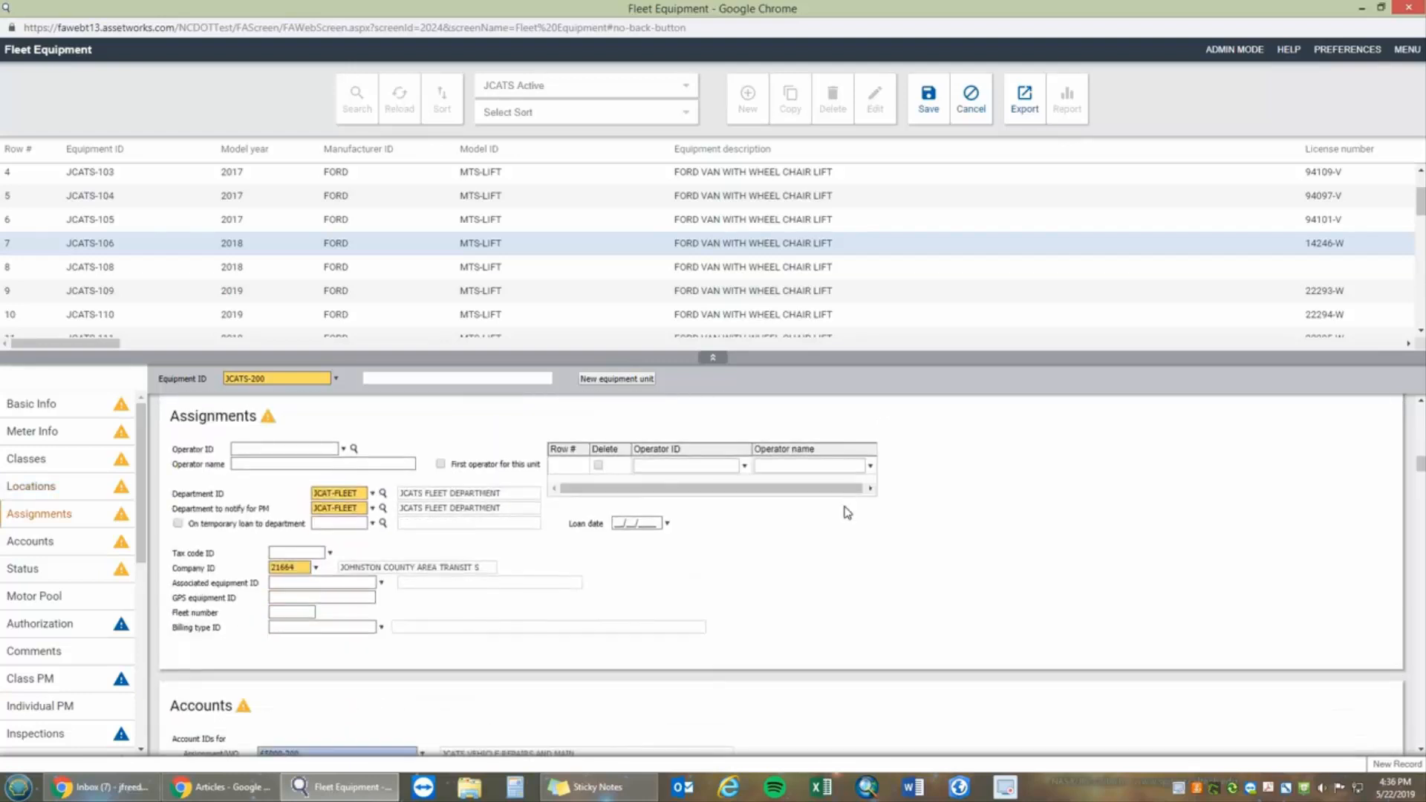
pyautogui.scroll(-4, 847, 513)
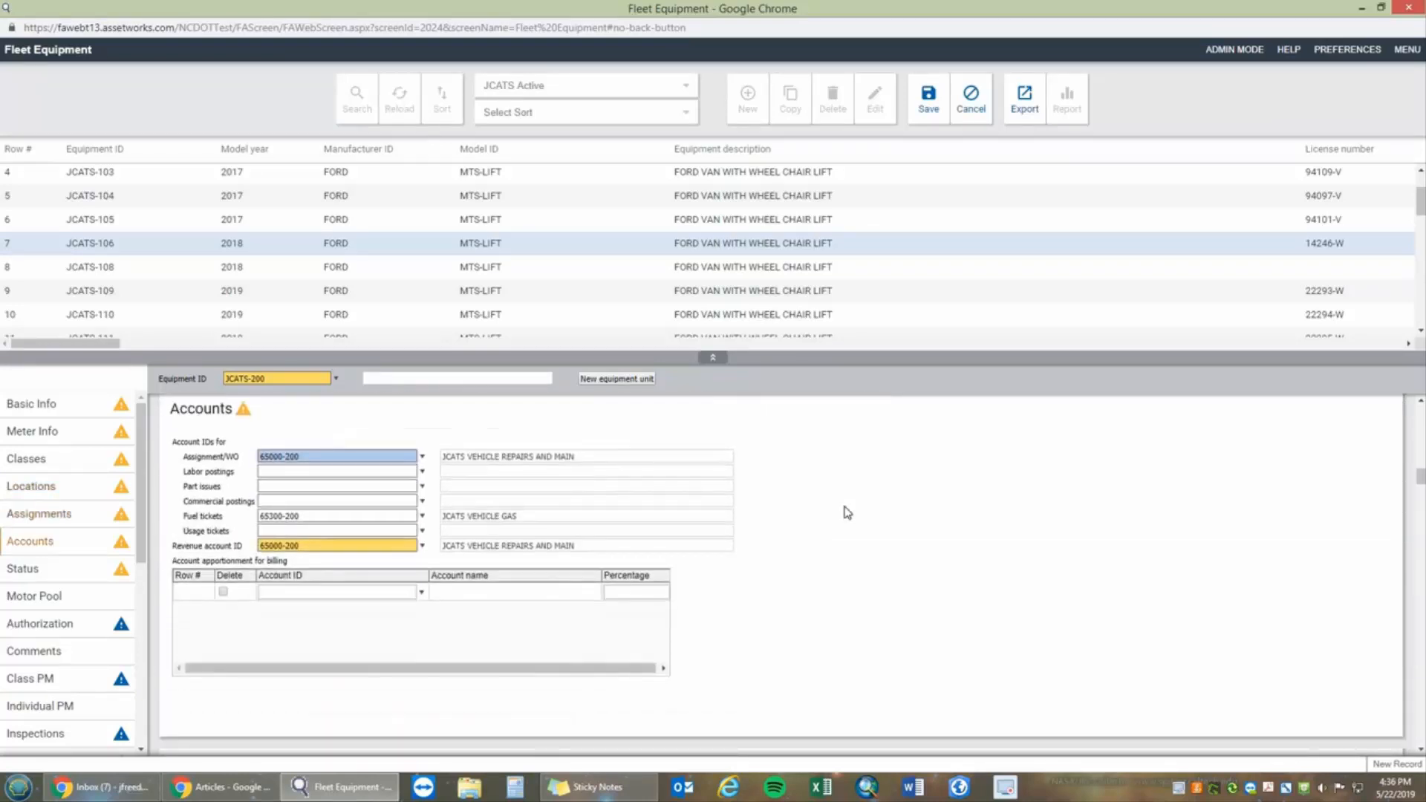
pyautogui.scroll(-4, 847, 513)
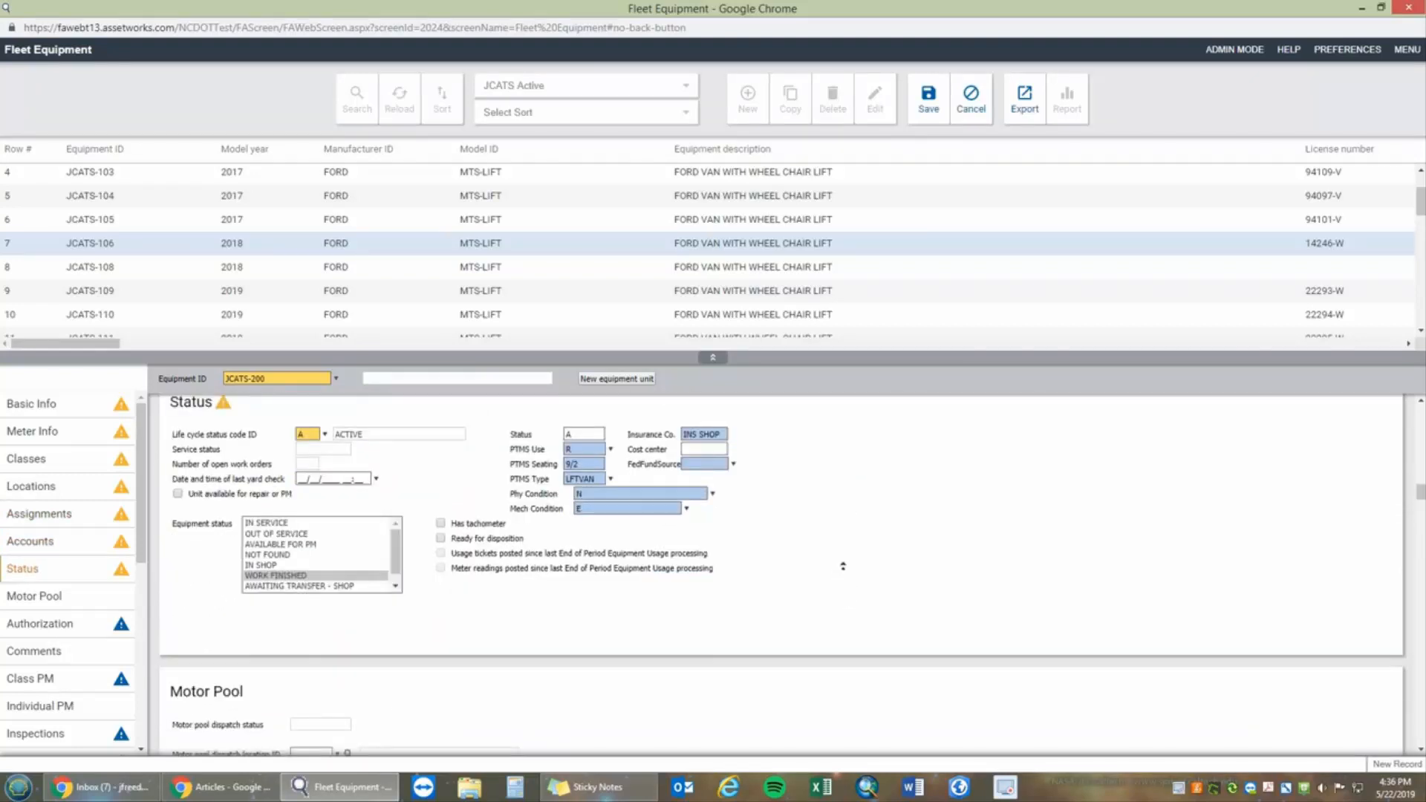
pyautogui.scroll(1, 843, 587)
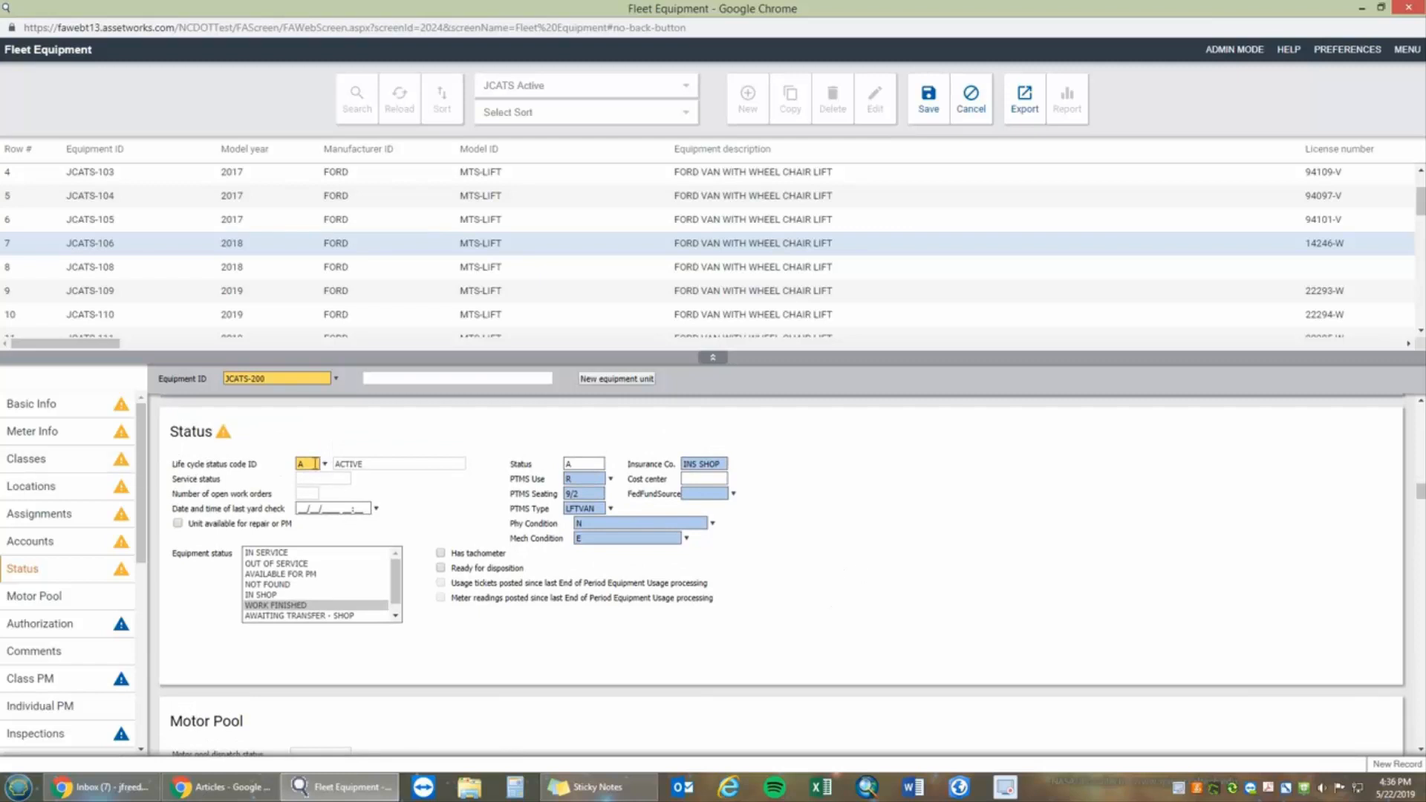
# Check the life cycle status code choices and reselect R (REVENUE SERVICE) as the unit's PTMS Use.
pyautogui.click(324, 465)
pyautogui.click(324, 479)
pyautogui.click(544, 477)
pyautogui.press('BackSpace')
pyautogui.click(611, 479)
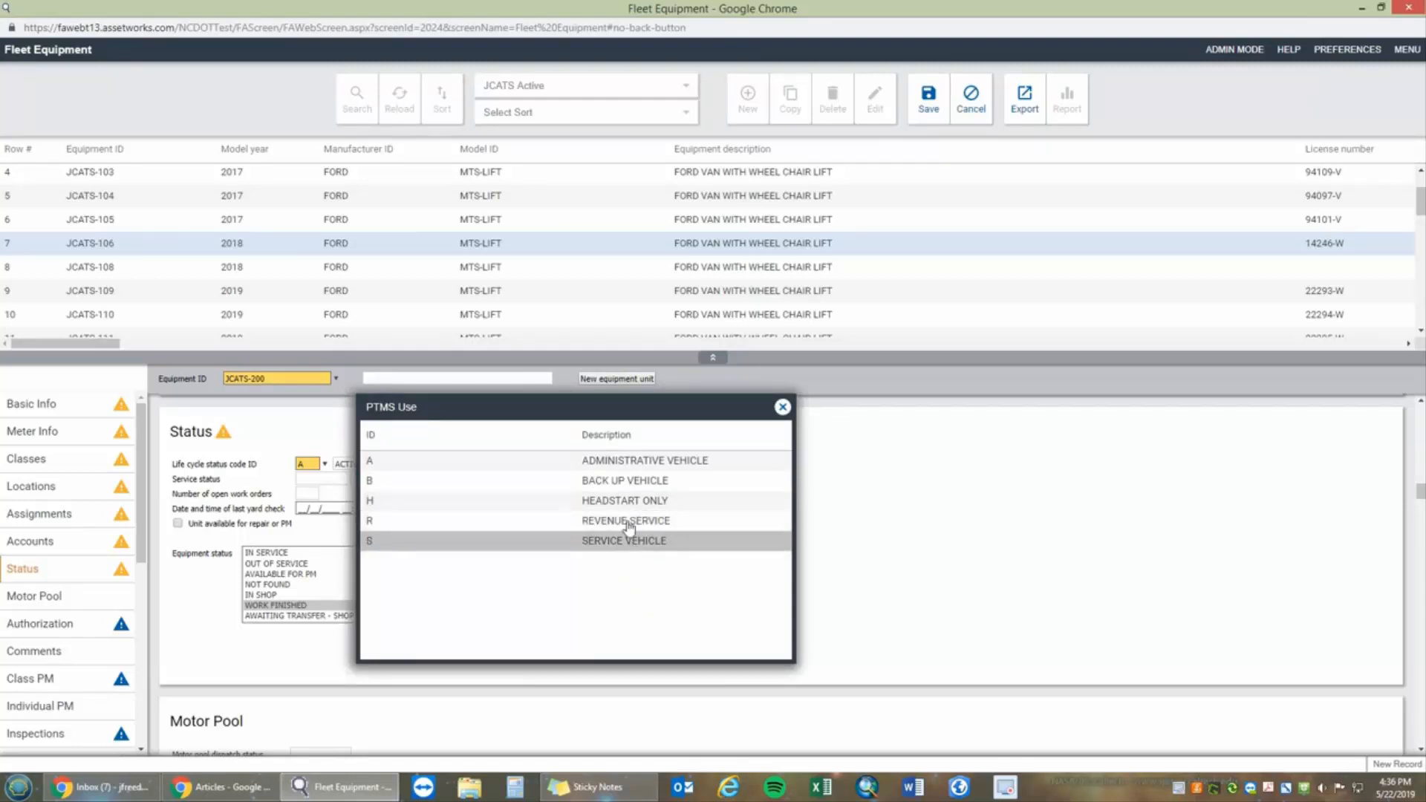
pyautogui.doubleClick(486, 530)
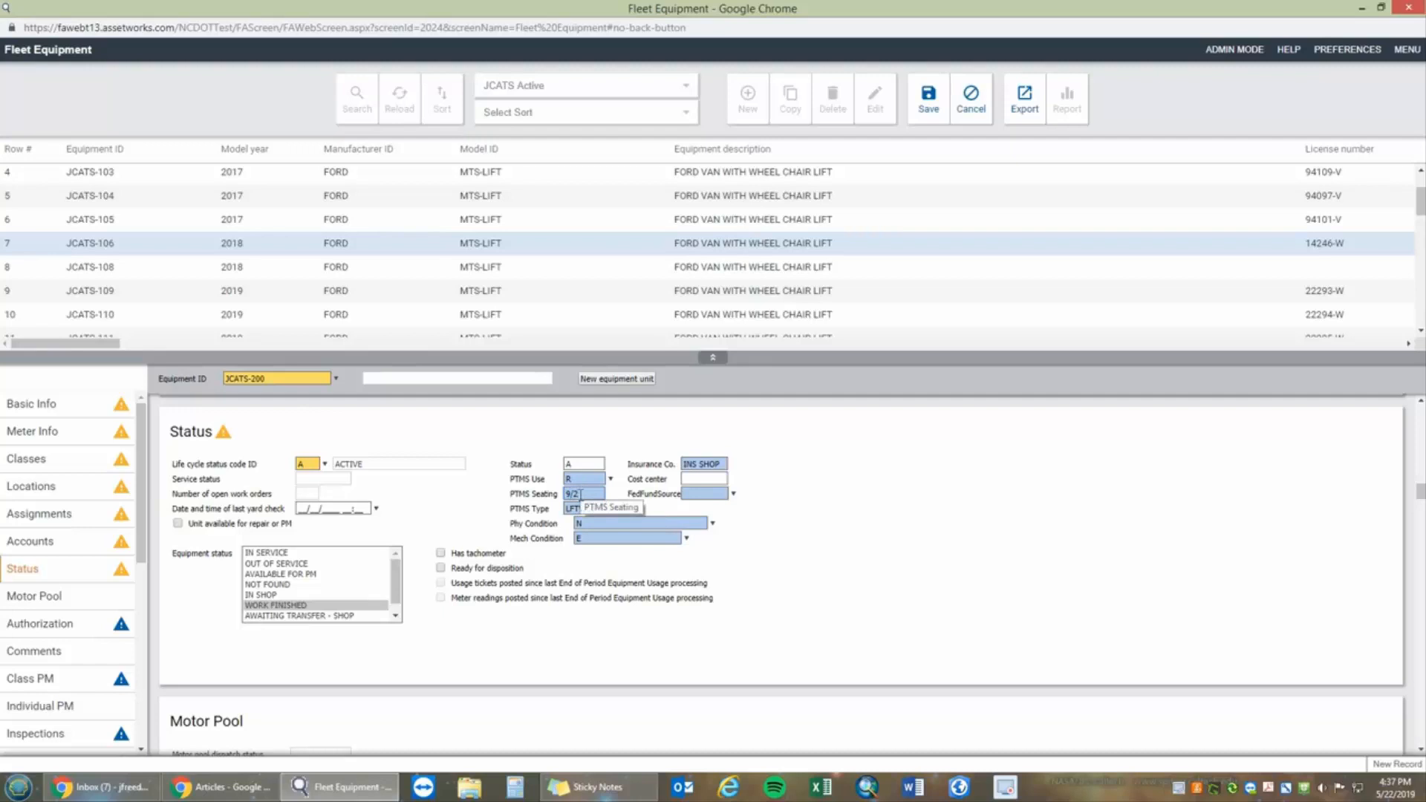
# Clear the PTMS Type in the Status section and choose LFTVAN from the PTMS vehicle types.
pyautogui.moveTo(576, 495); pyautogui.dragTo(518, 506)
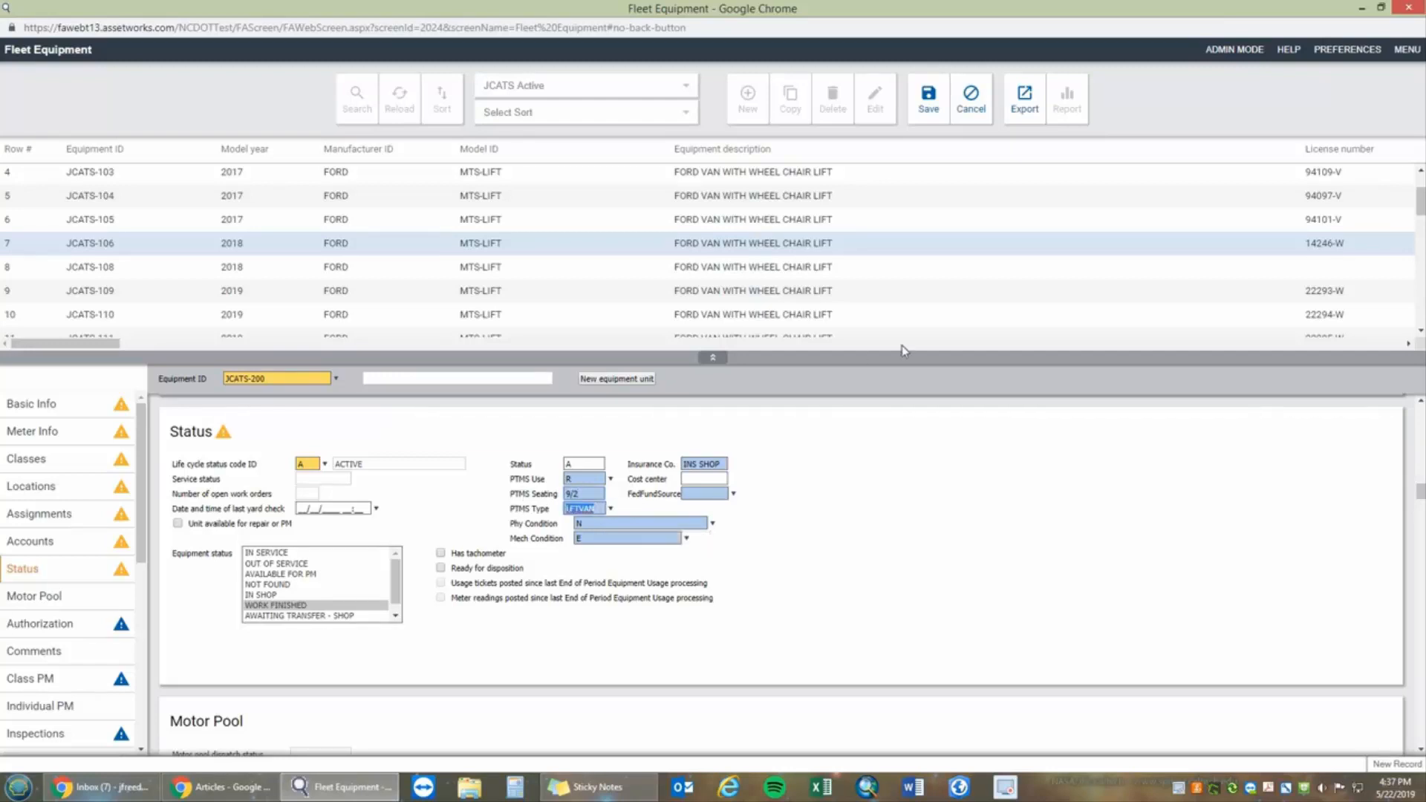
pyautogui.press('BackSpace')
pyautogui.scroll(-1, 684, 541)
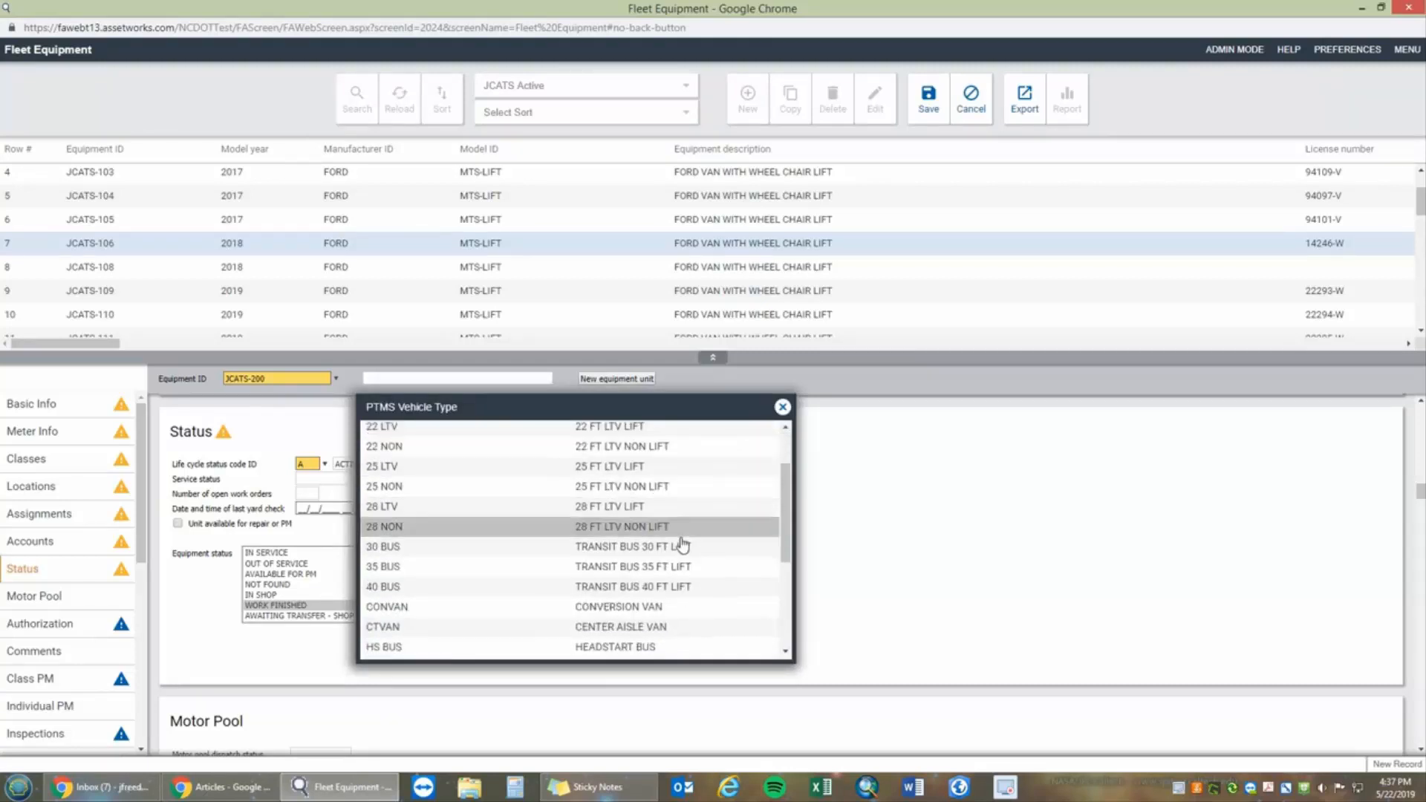
pyautogui.scroll(-2, 682, 545)
pyautogui.click(684, 521)
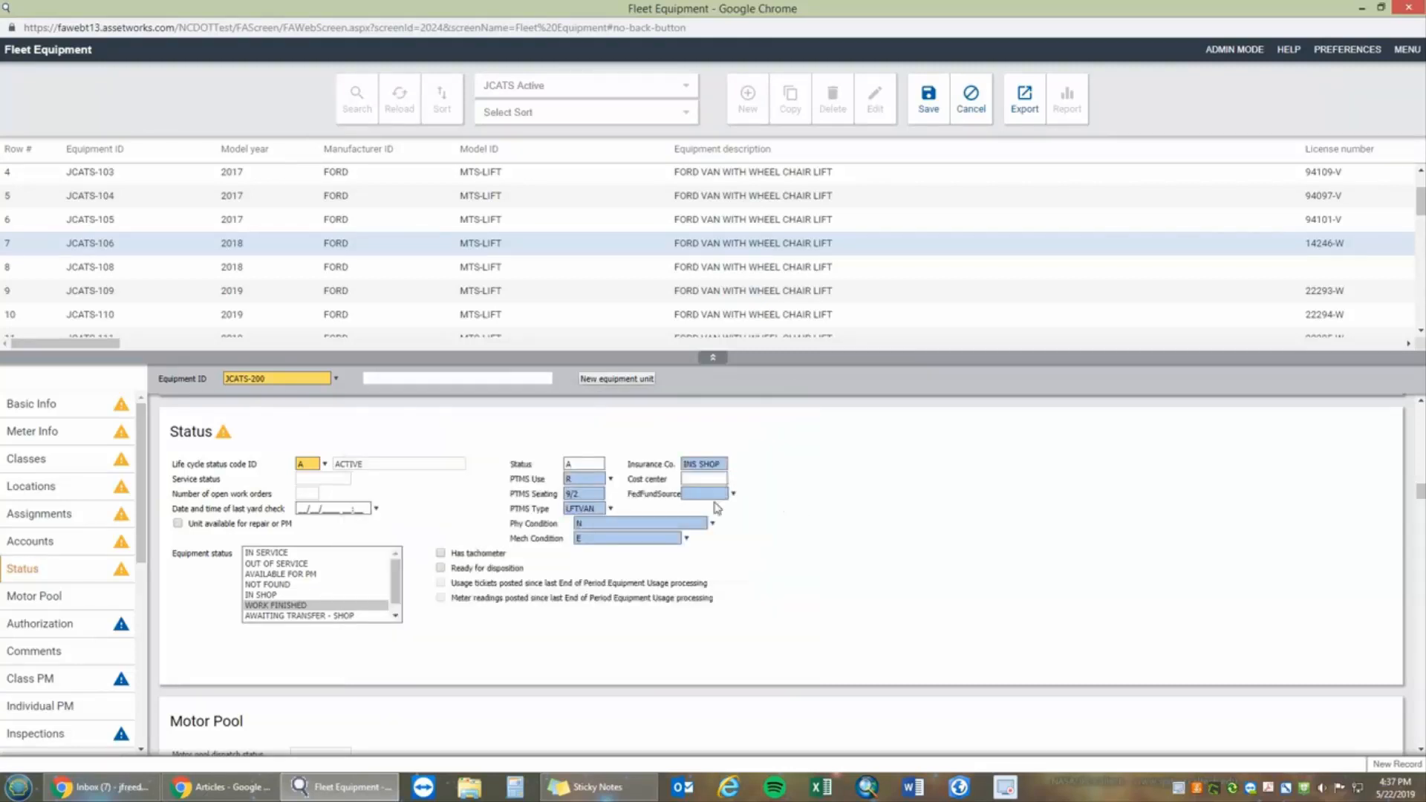
# Set Phy Condition to N (NEW) and Mech Condition to E (ONLY ROUTINE PM REQUIRED).
pyautogui.click(667, 524)
pyautogui.click(713, 524)
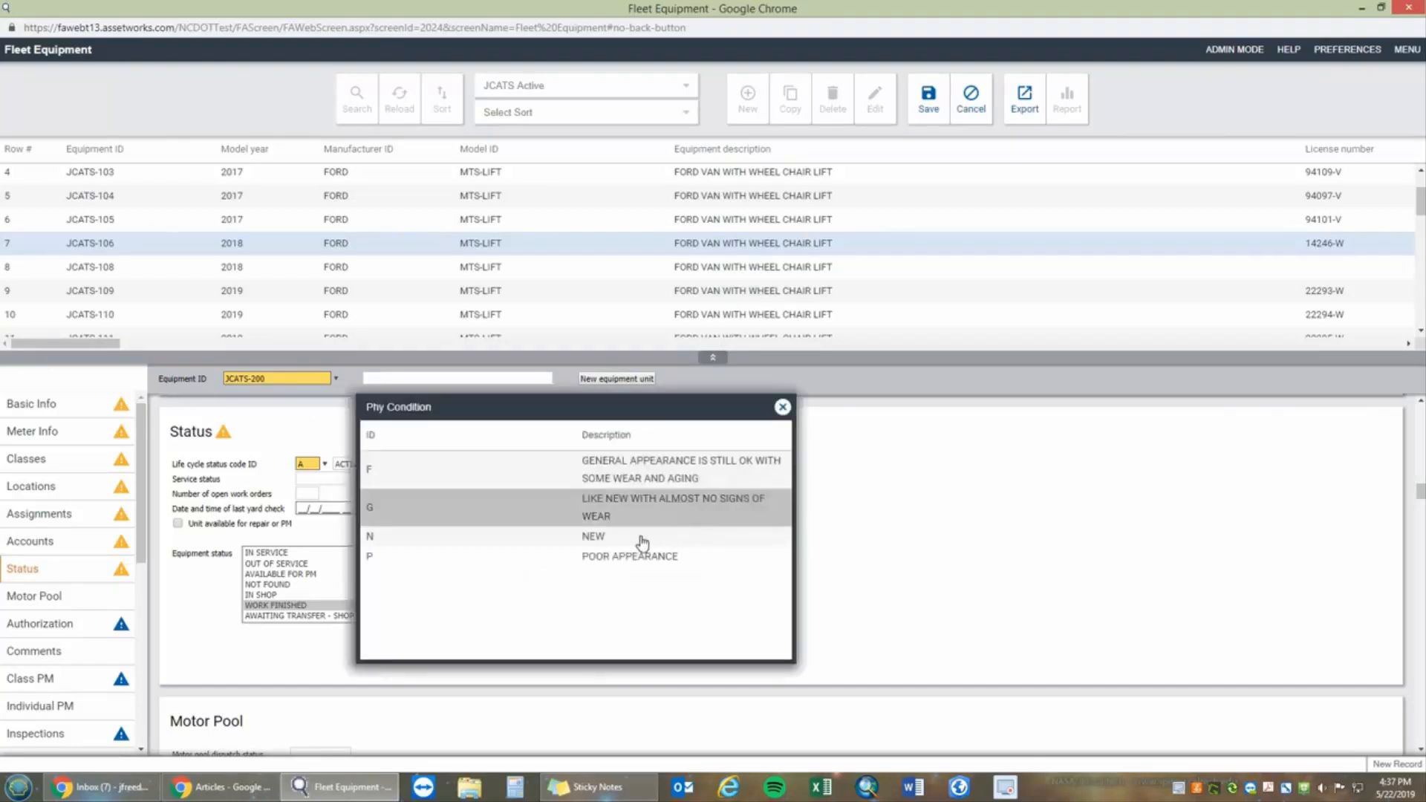
pyautogui.click(611, 538)
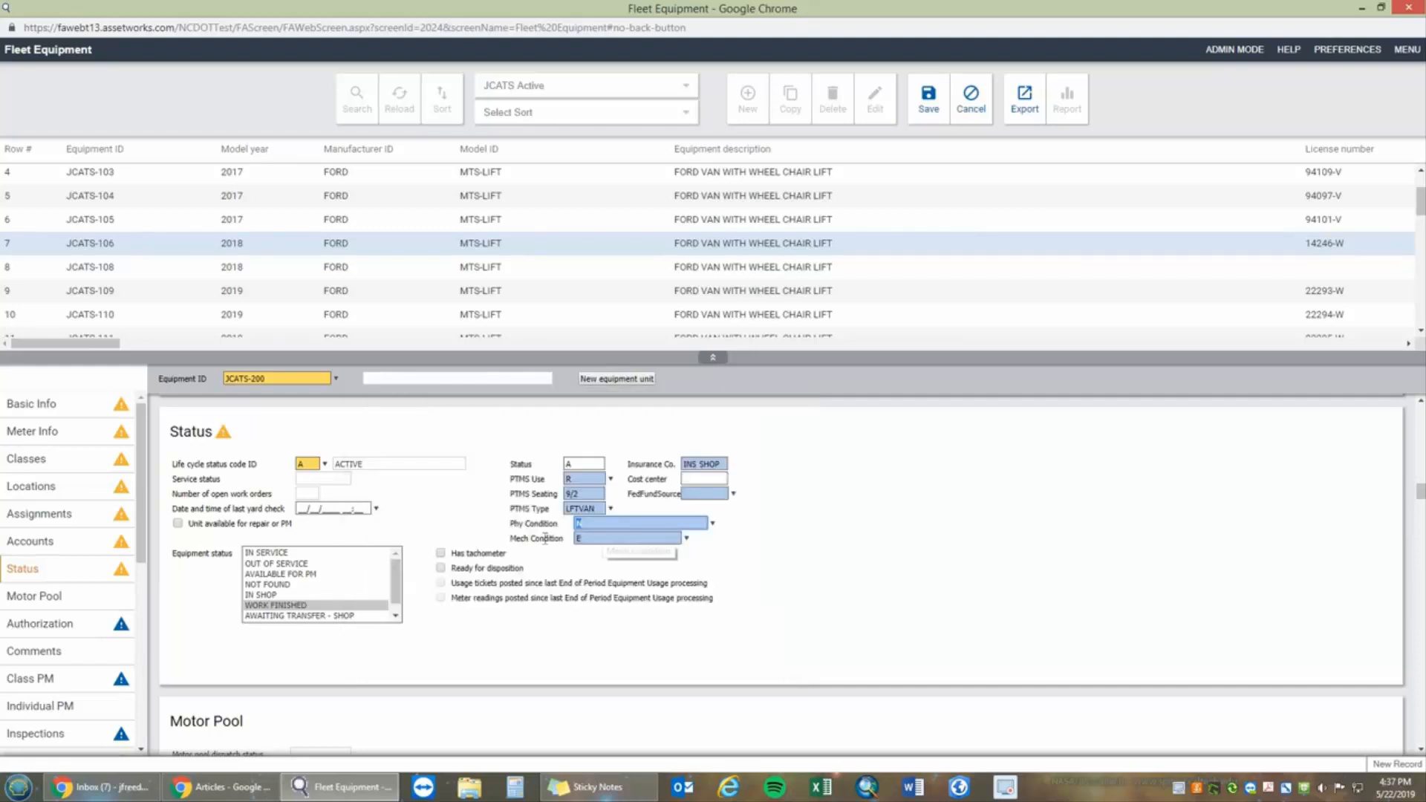
pyautogui.moveTo(597, 539); pyautogui.dragTo(545, 538)
pyautogui.press('BackSpace')
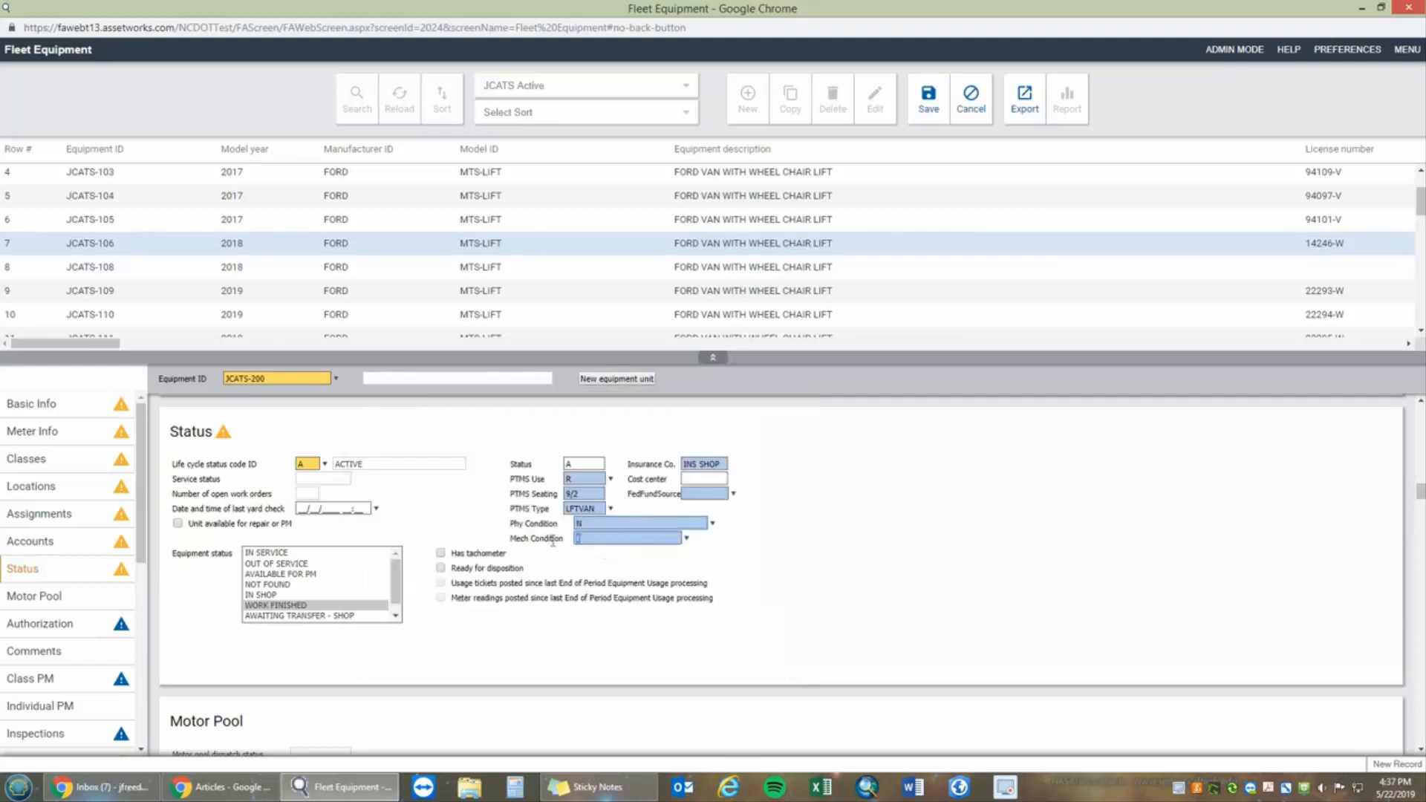
pyautogui.click(686, 540)
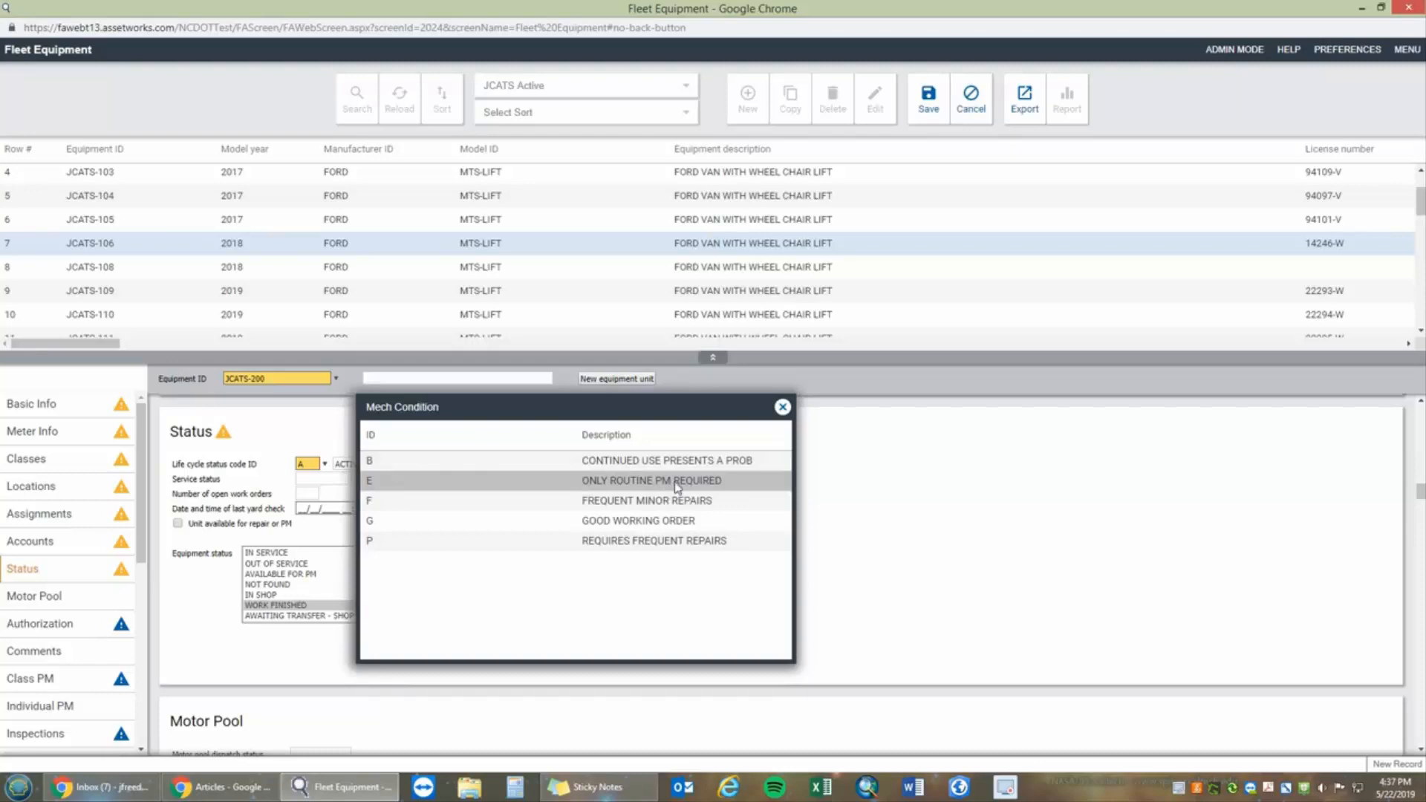
pyautogui.click(676, 487)
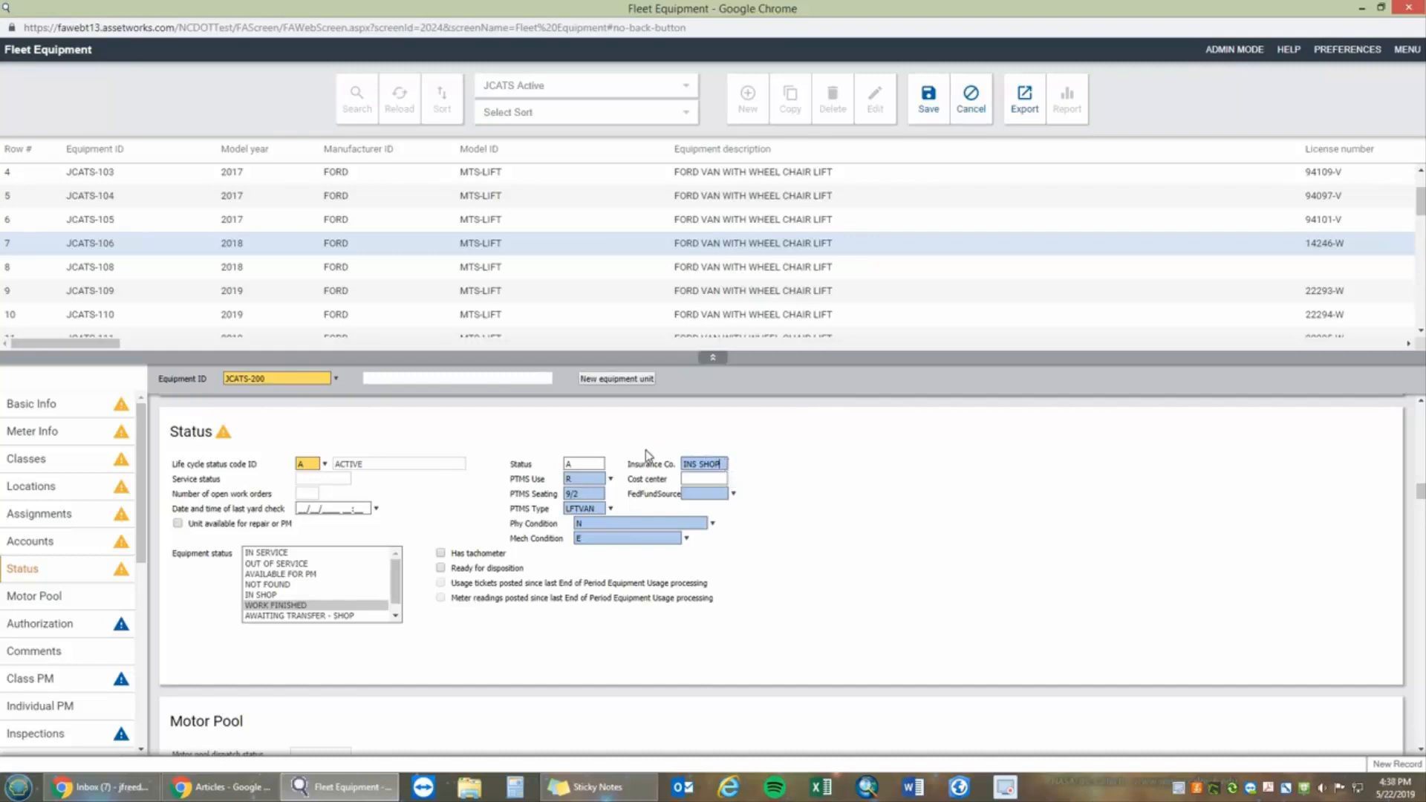
# Check the Insurance Co. entry in the Status section and set FedFundSource to 5311.
pyautogui.moveTo(687, 465); pyautogui.dragTo(860, 496)
pyautogui.click(729, 469)
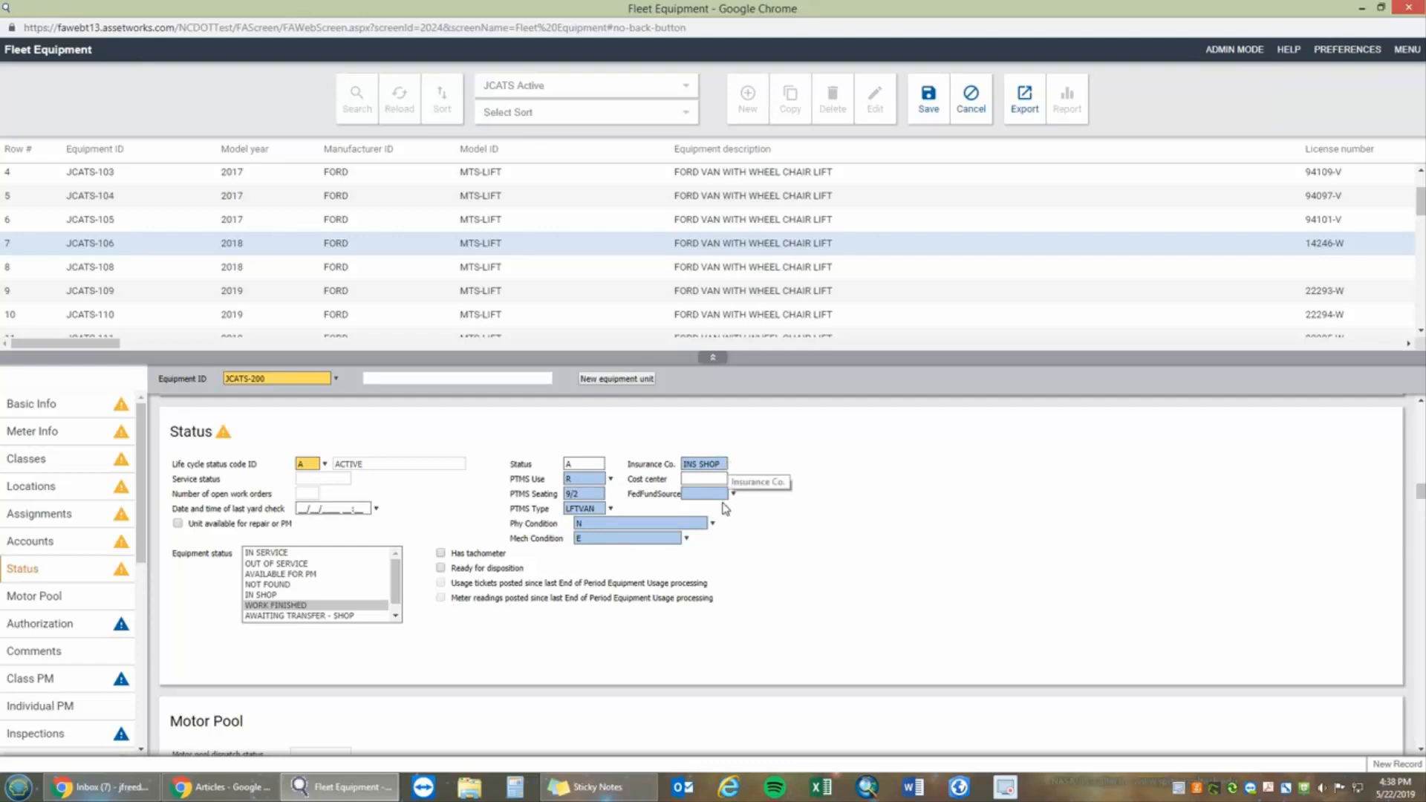
pyautogui.click(733, 494)
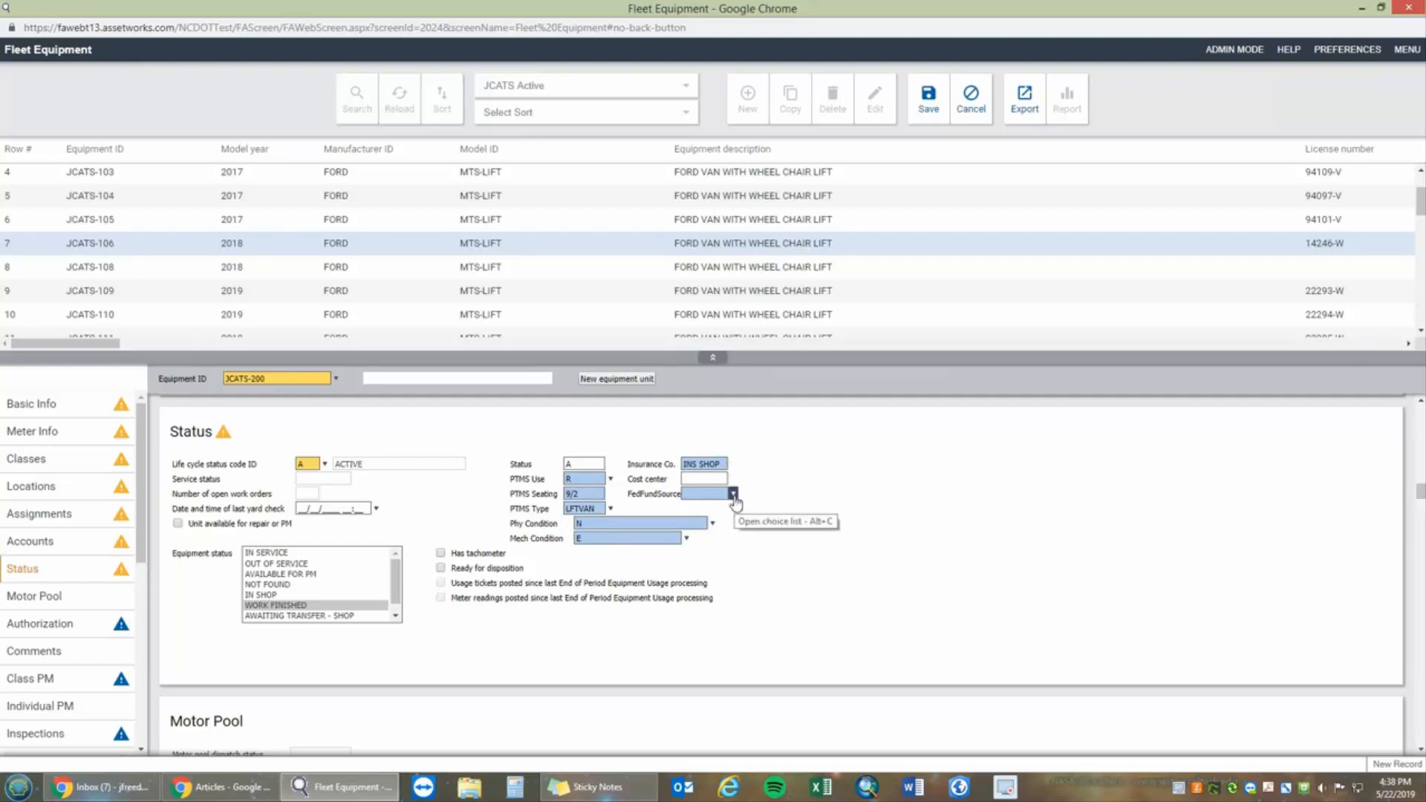
pyautogui.click(592, 541)
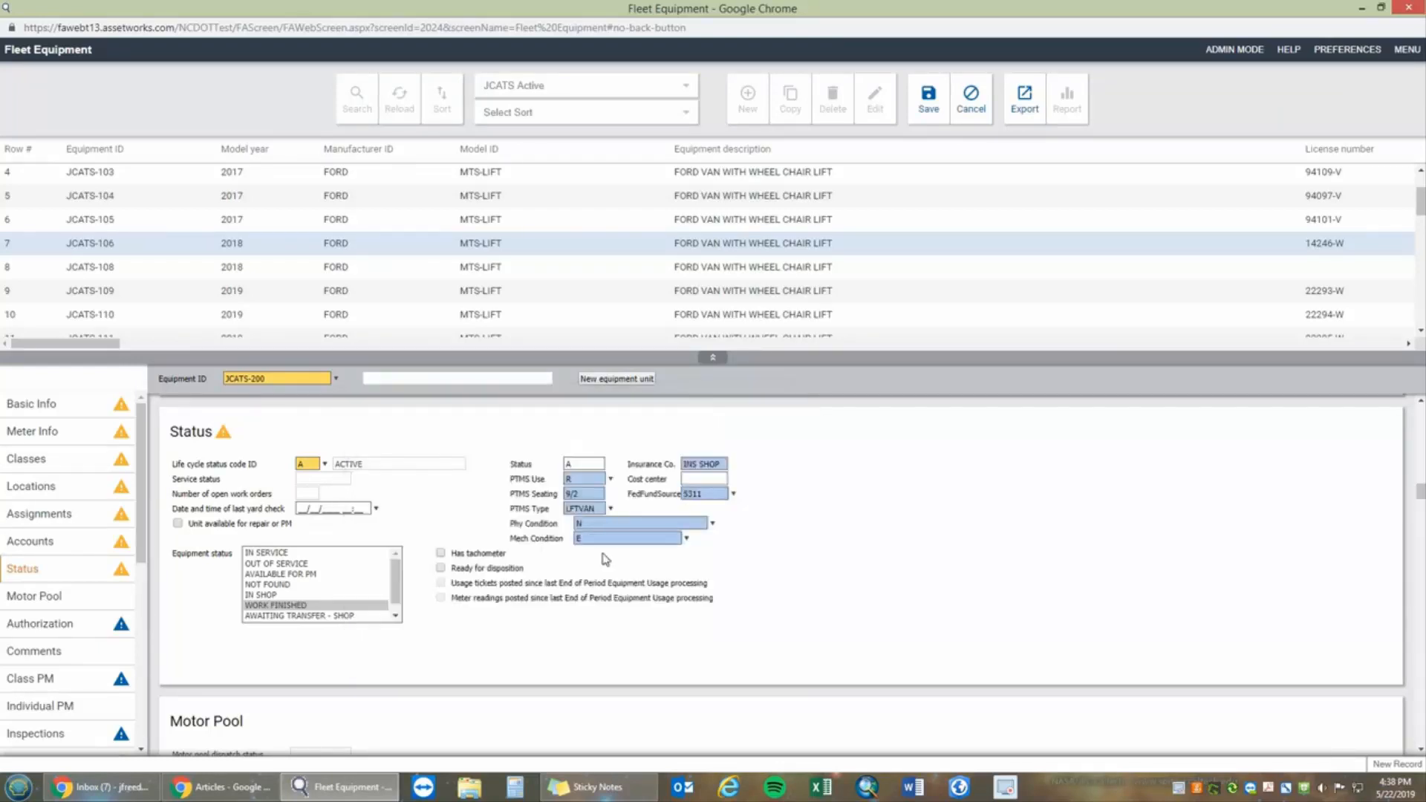
# Review the Authorization and Comments sections, and set the Next PM service number in Class PM to 1.
pyautogui.scroll(-6, 702, 544)
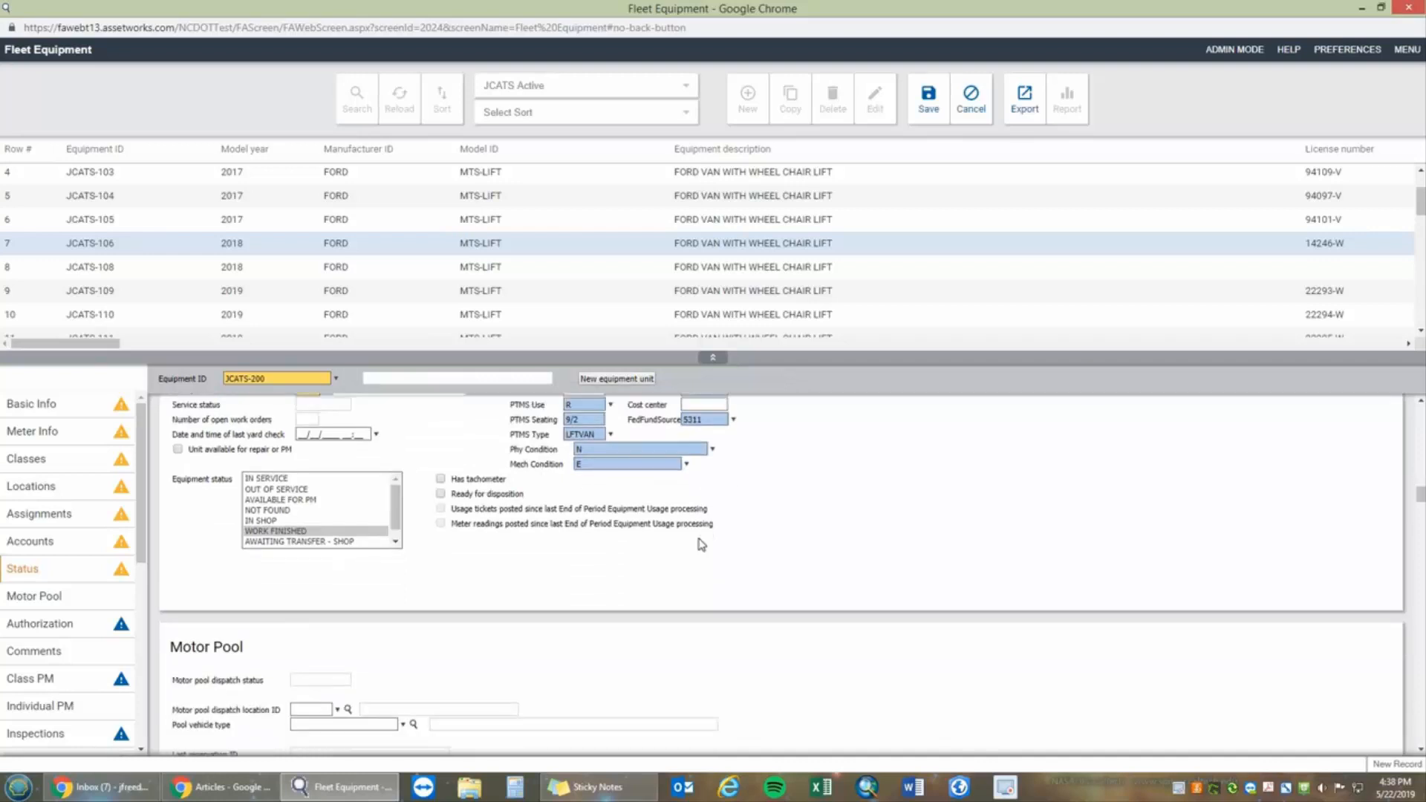
pyautogui.scroll(-2, 703, 544)
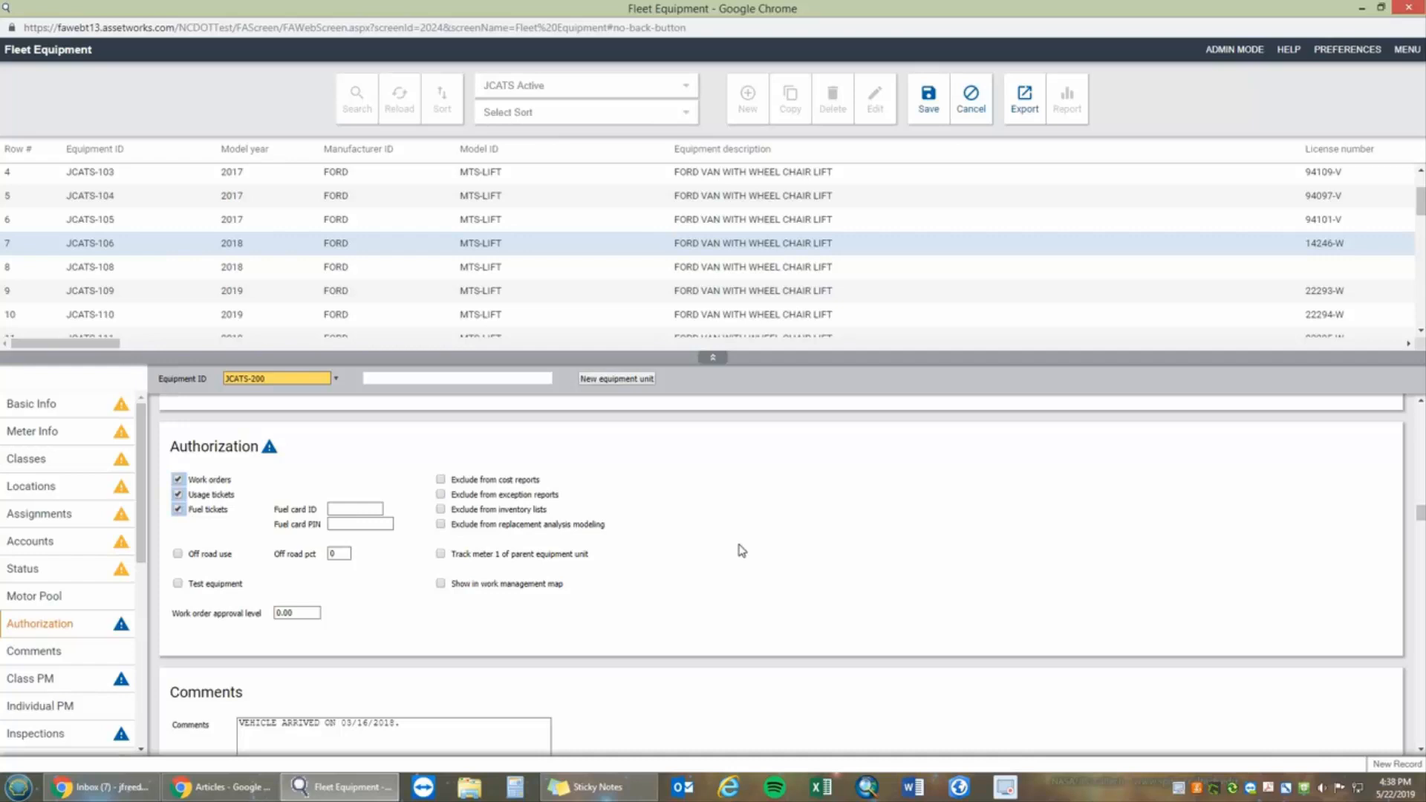
pyautogui.scroll(-3, 741, 550)
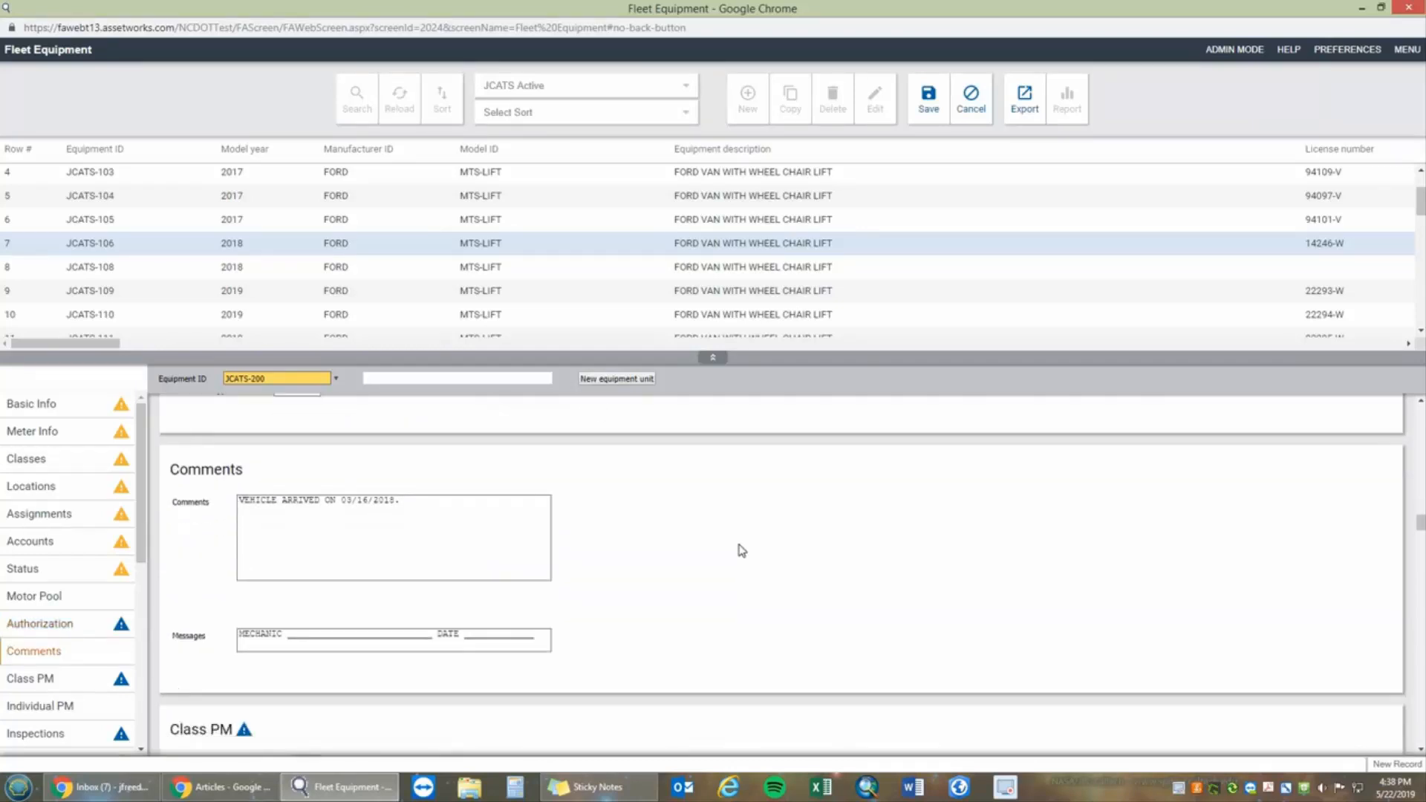
pyautogui.scroll(-1, 740, 551)
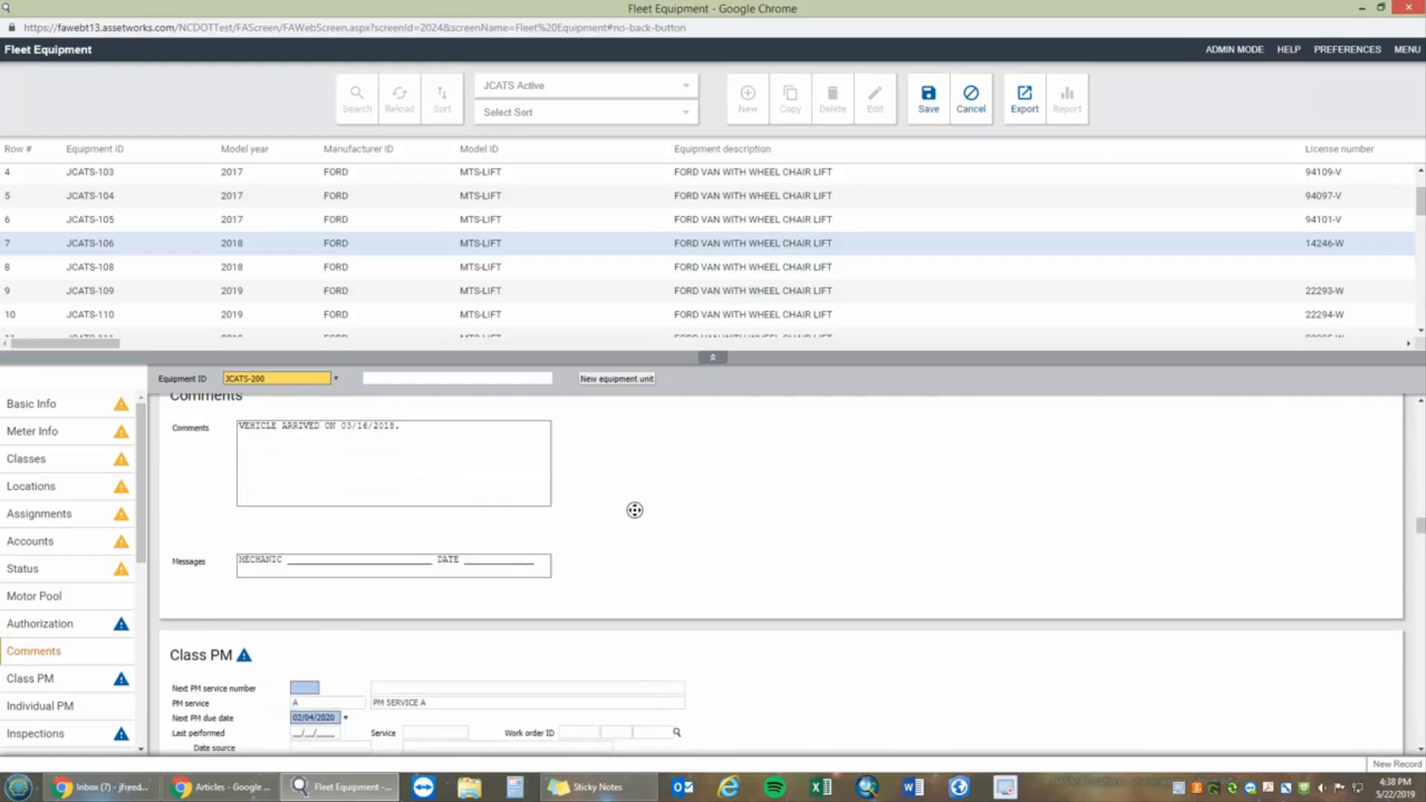
pyautogui.scroll(1, 637, 507)
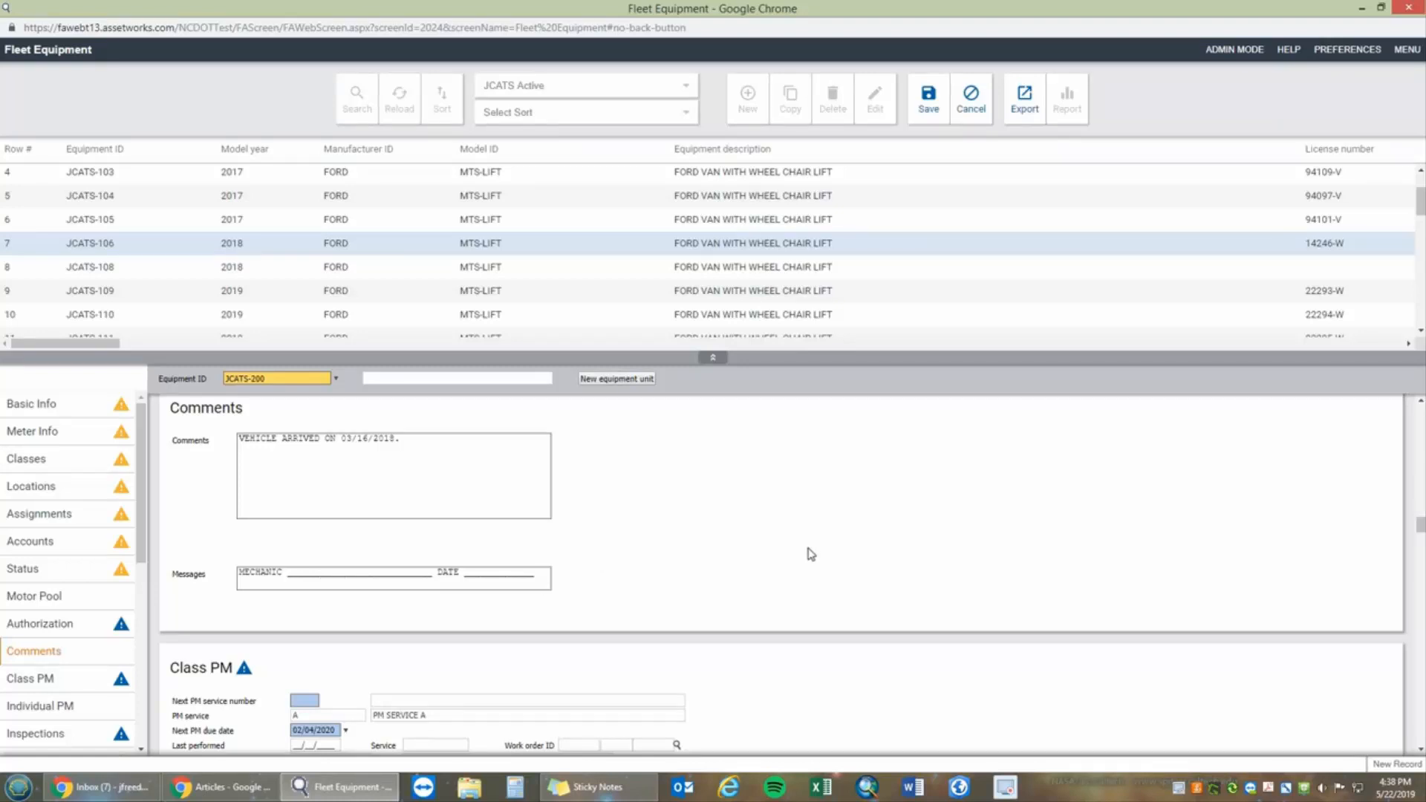
pyautogui.scroll(-3, 789, 528)
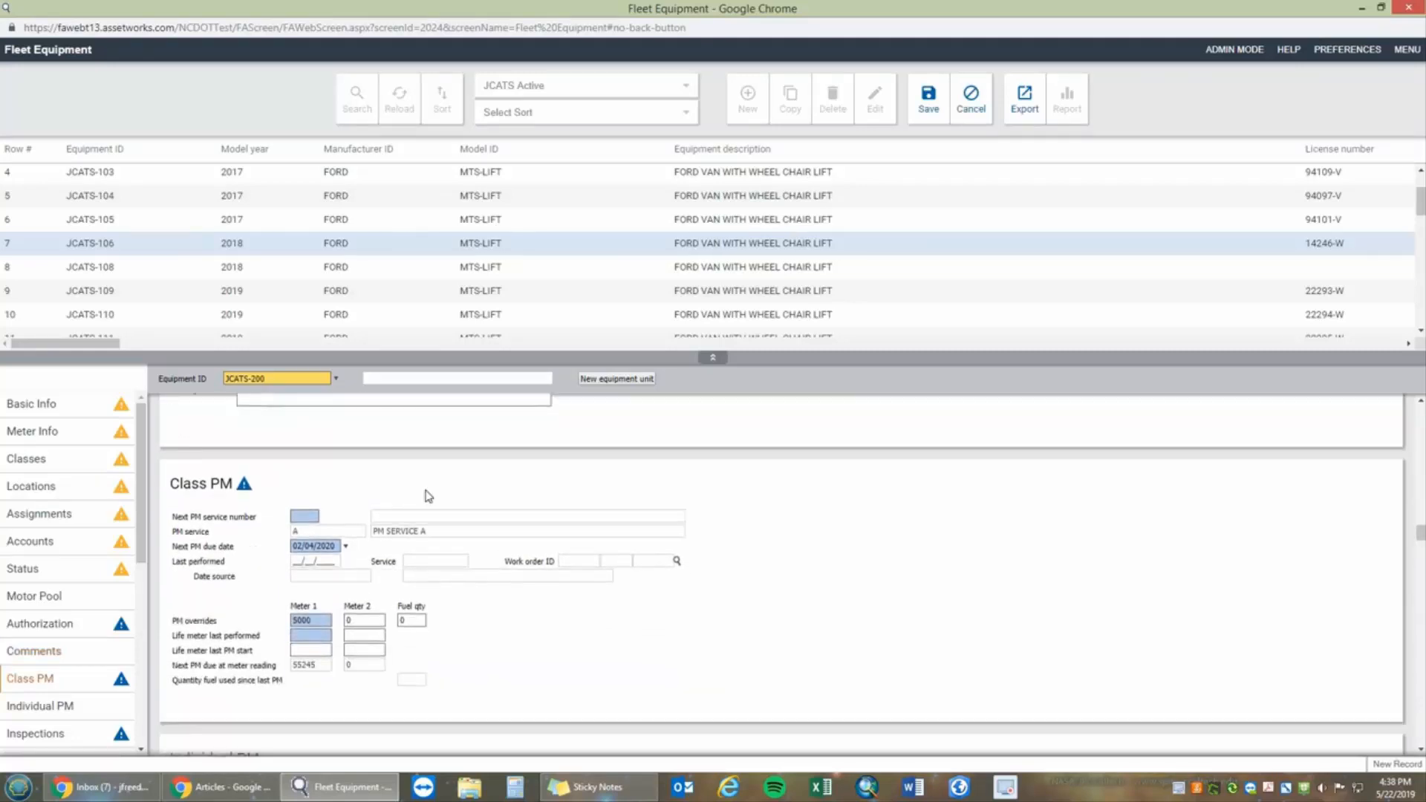
pyautogui.click(303, 477)
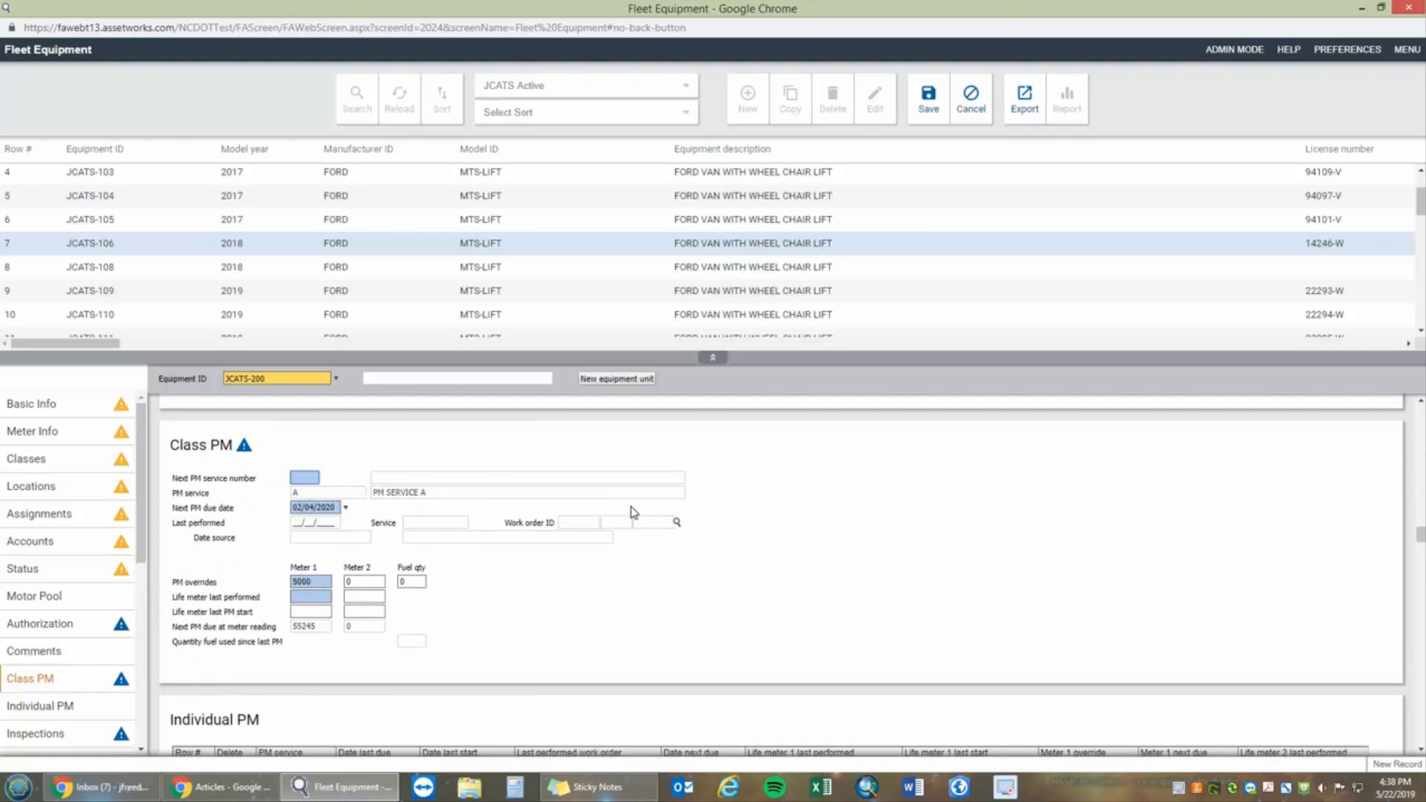
pyautogui.write('1')
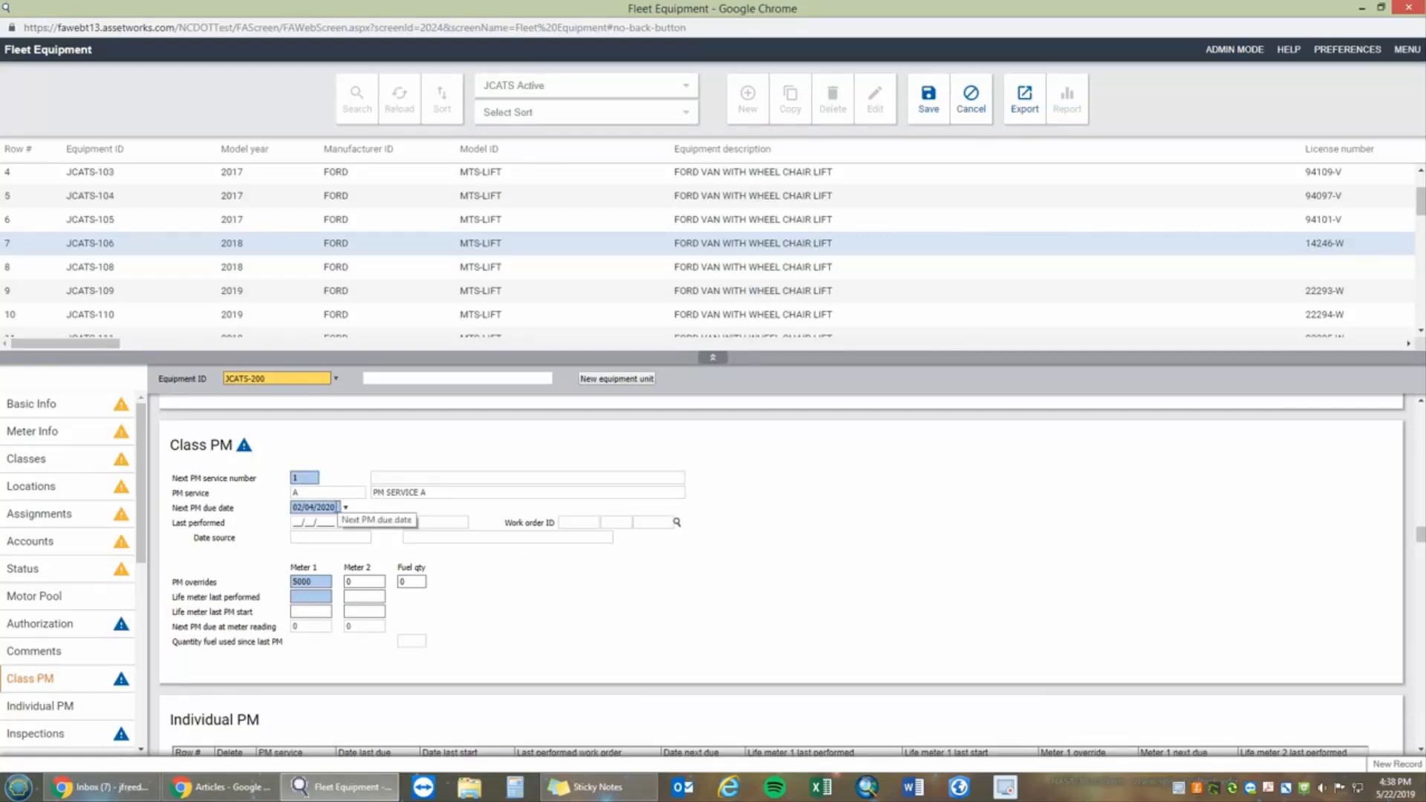
# Replace the Next PM due date in Class PM with 06/04/2019.
pyautogui.click(337, 508)
pyautogui.press('BackSpace')
pyautogui.press('BackSpace')
pyautogui.press('BackSpace')
pyautogui.press('BackSpace')
pyautogui.press('BackSpace')
pyautogui.press('BackSpace')
pyautogui.press('BackSpace')
pyautogui.press('BackSpace')
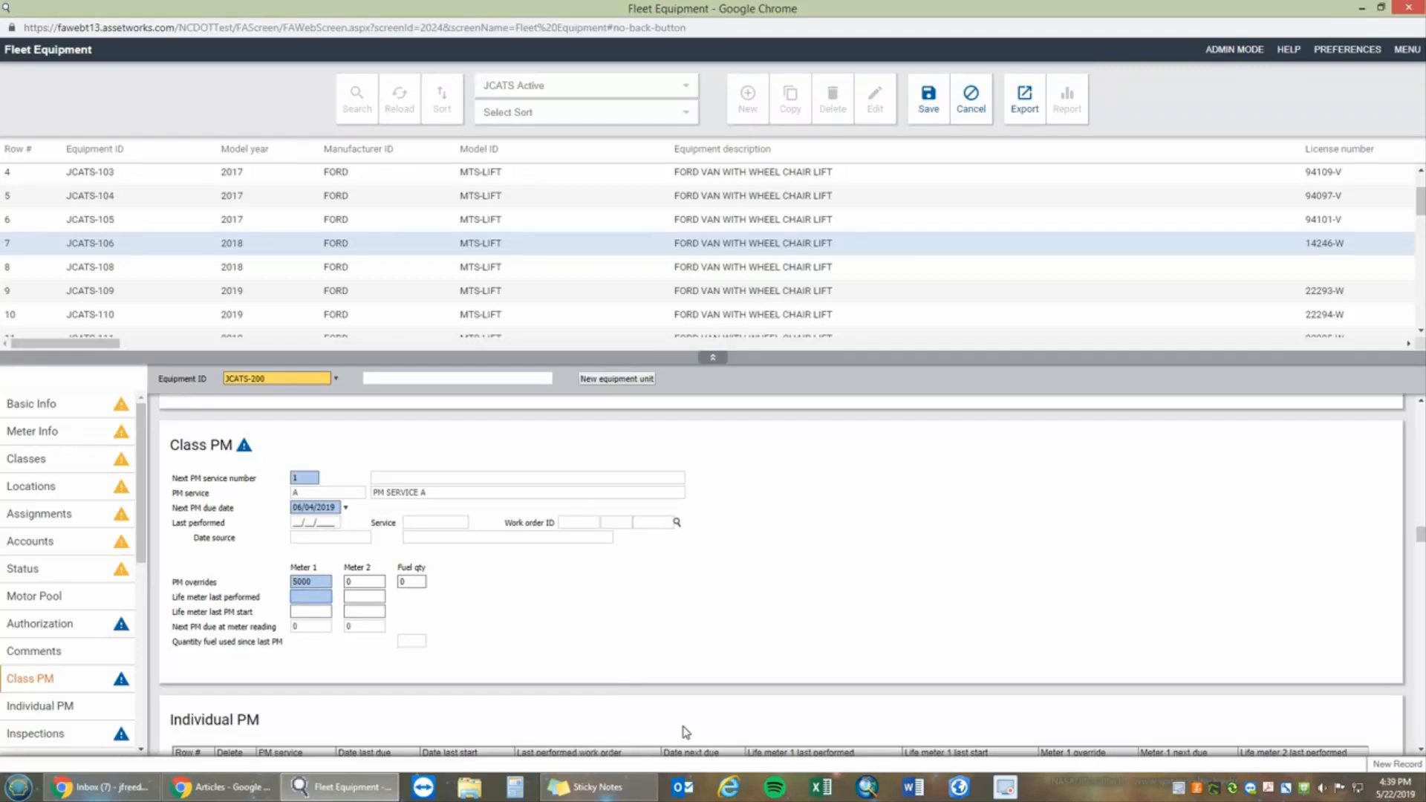
# Set Meter 1's Life meter last performed and Life meter last PM start to 0.
pyautogui.write('0')
pyautogui.press('Tab')
pyautogui.click(297, 598)
pyautogui.click(292, 628)
pyautogui.click(545, 624)
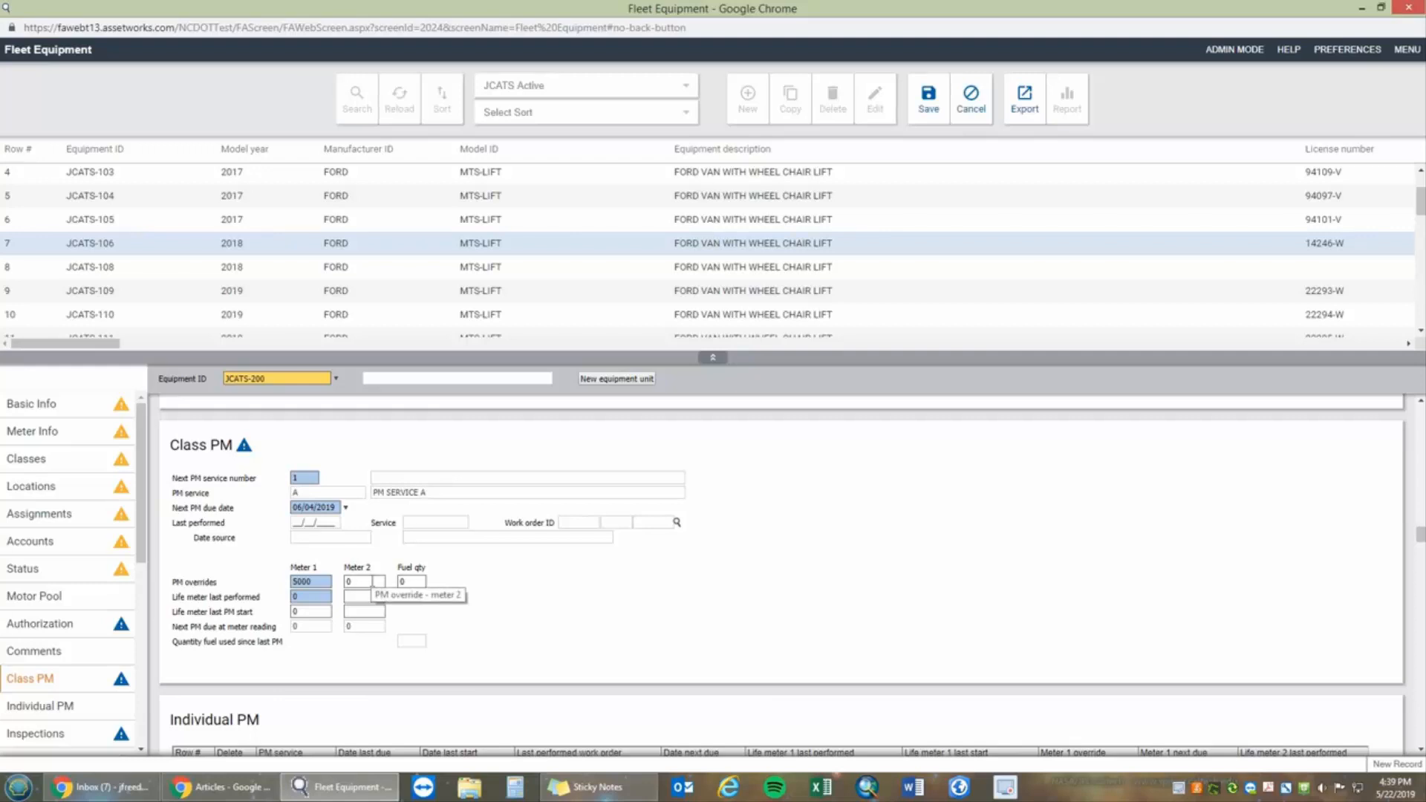
# Enter 750 as the Meter 2 PM override and clear the Meter 2 life meter last performed and last PM start fields.
pyautogui.click(358, 581)
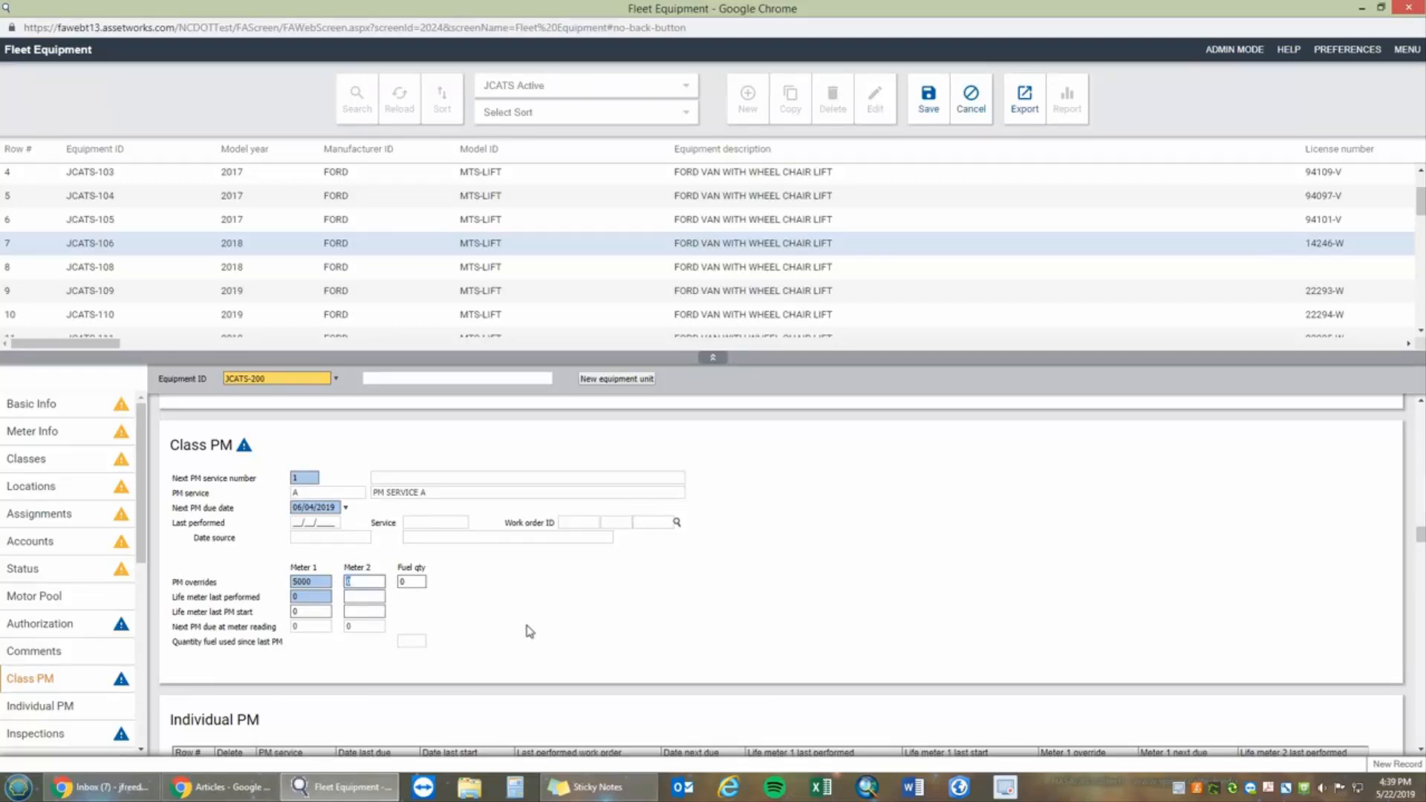
pyautogui.write('750')
pyautogui.press('Tab')
pyautogui.click(385, 613)
pyautogui.doubleClick(364, 610)
pyautogui.press('BackSpace')
pyautogui.moveTo(362, 598)
pyautogui.mouseDown()
pyautogui.moveTo(341, 601)
pyautogui.moveTo(341, 587)
pyautogui.mouseUp()
pyautogui.press('BackSpace')
pyautogui.press('BackSpace')
# Add ANNUAL as the inspection service in the first row of the additional inspections.
pyautogui.scroll(-4, 656, 615)
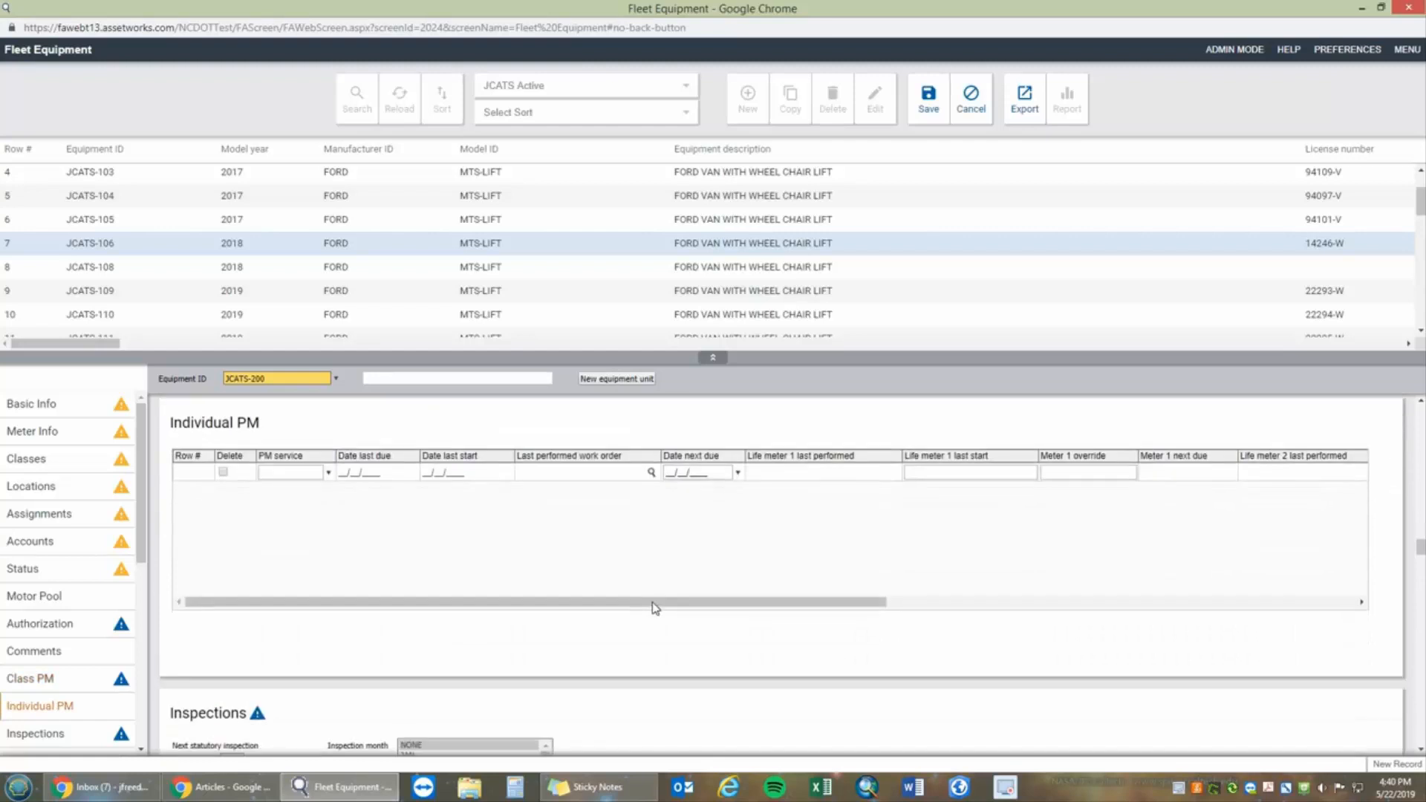
pyautogui.scroll(-4, 656, 608)
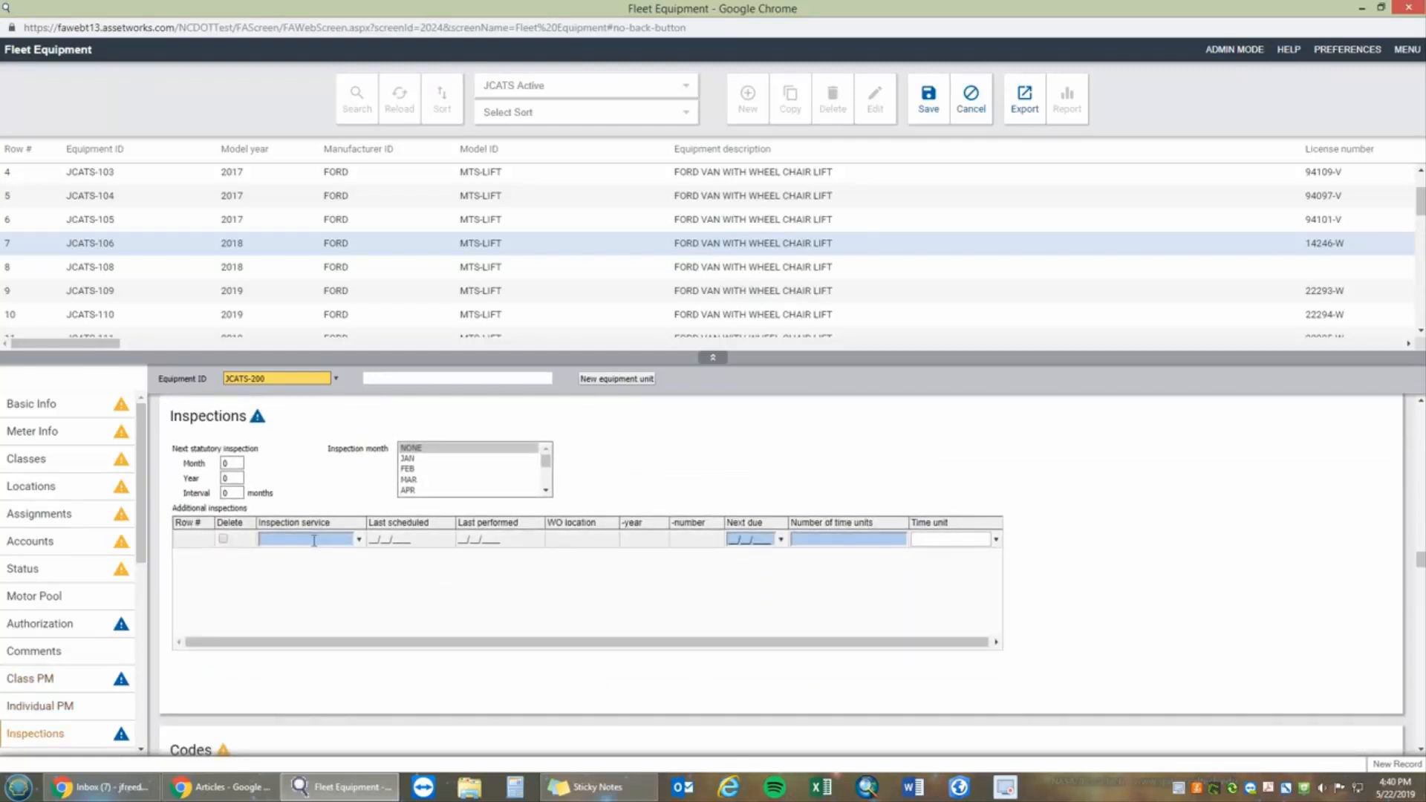
pyautogui.click(313, 541)
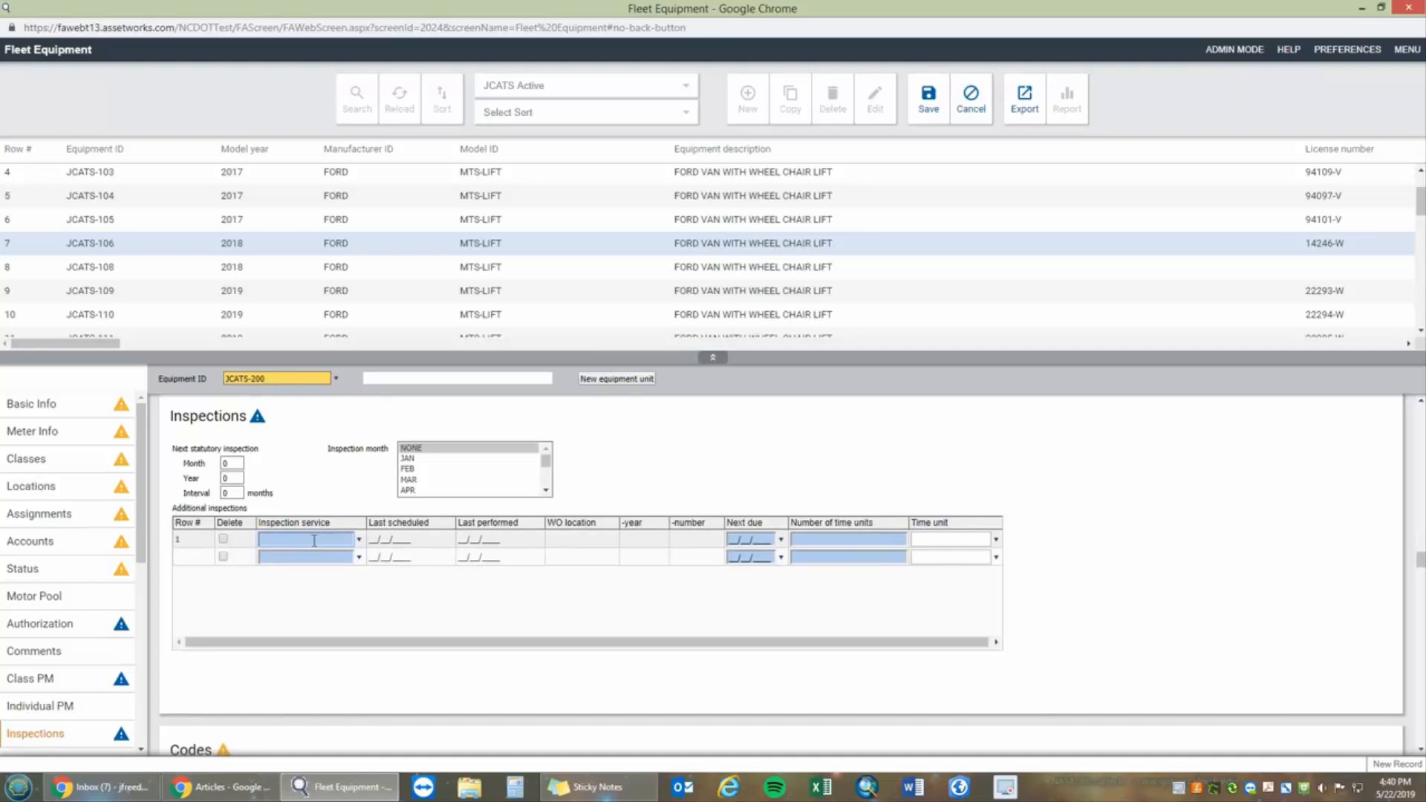
pyautogui.write('anu')
pyautogui.press('BackSpace')
pyautogui.click(360, 539)
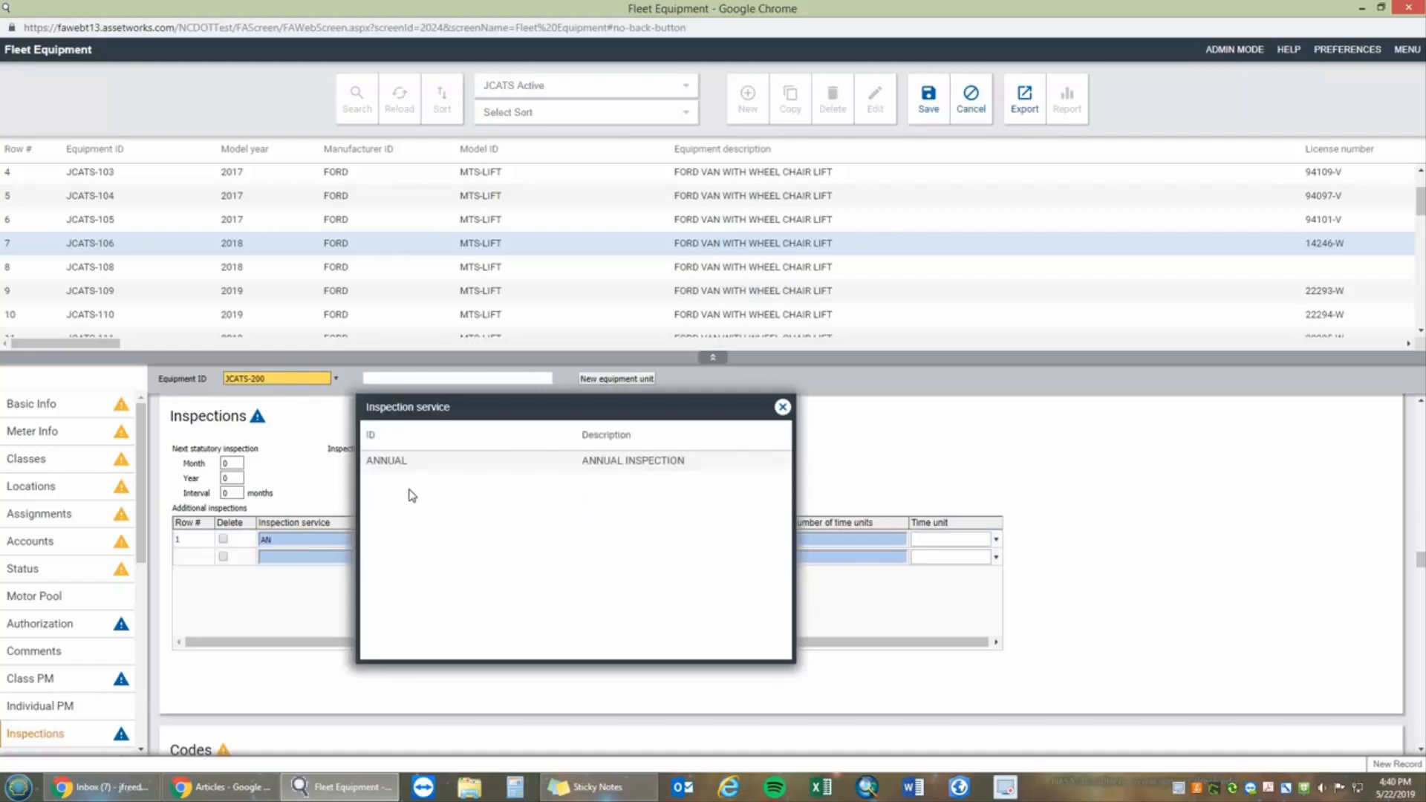
pyautogui.click(461, 459)
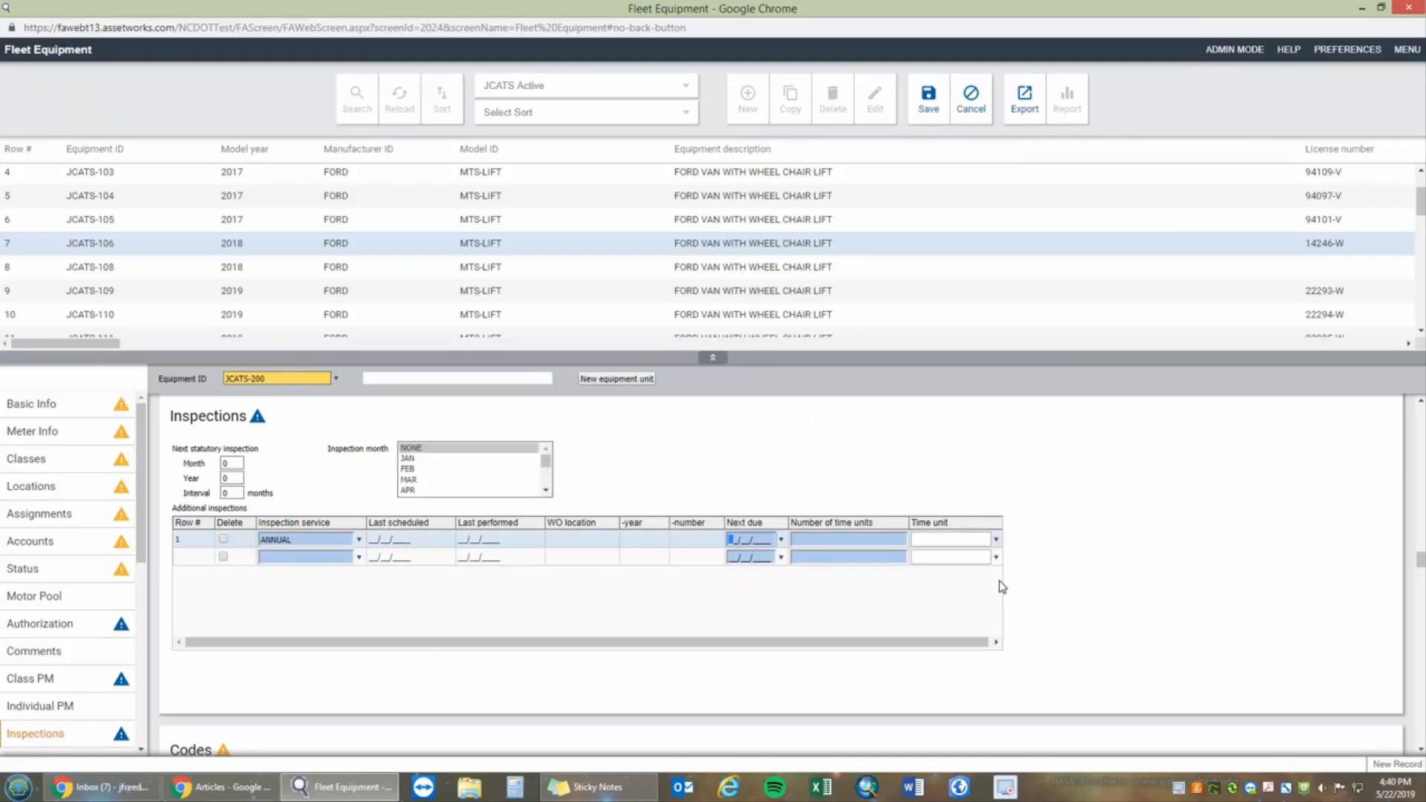
# Set the ANNUAL inspection's next due date to 12/01/2019 and its interval to 365 DAYS.
pyautogui.write('12/01/2019')
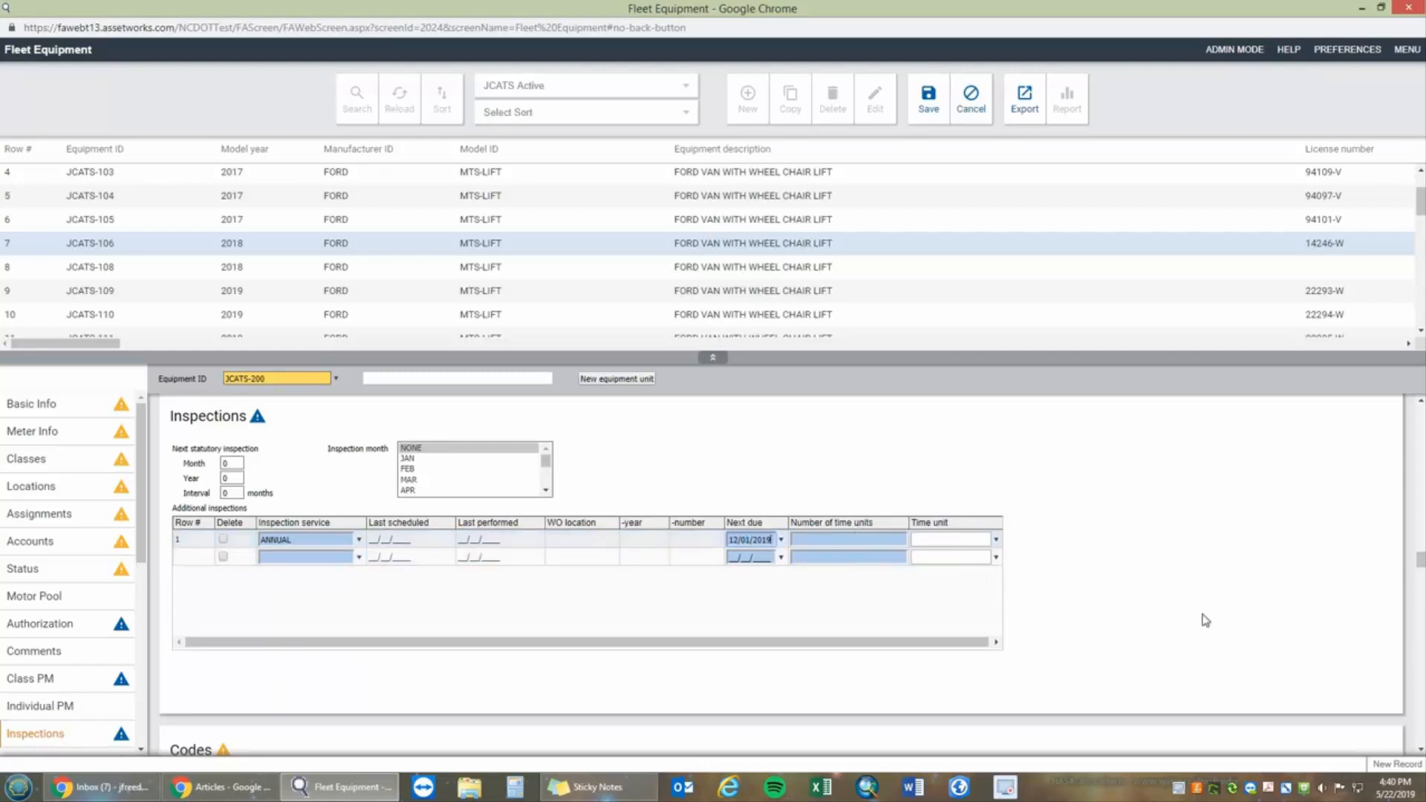
pyautogui.press('Tab')
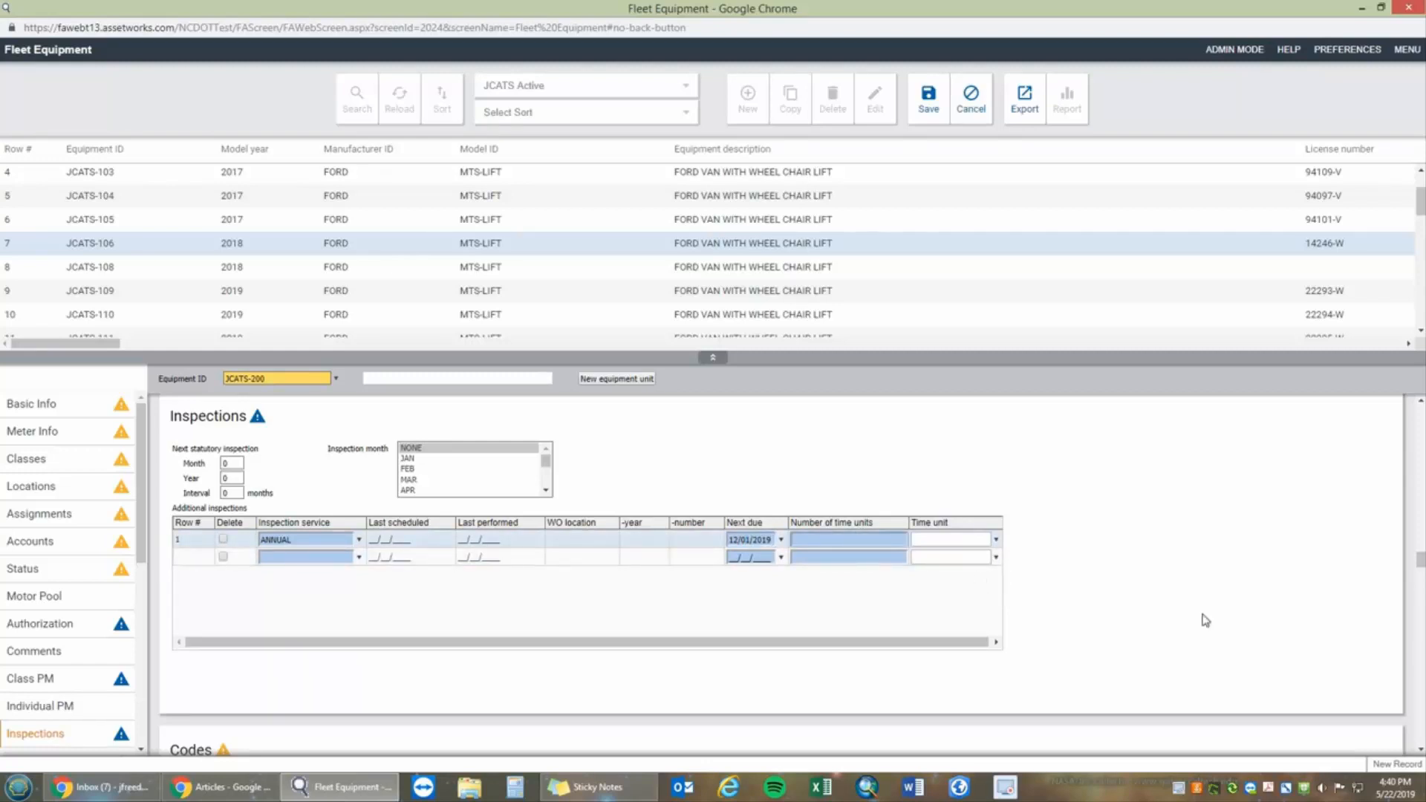
pyautogui.write('365')
pyautogui.press('Tab')
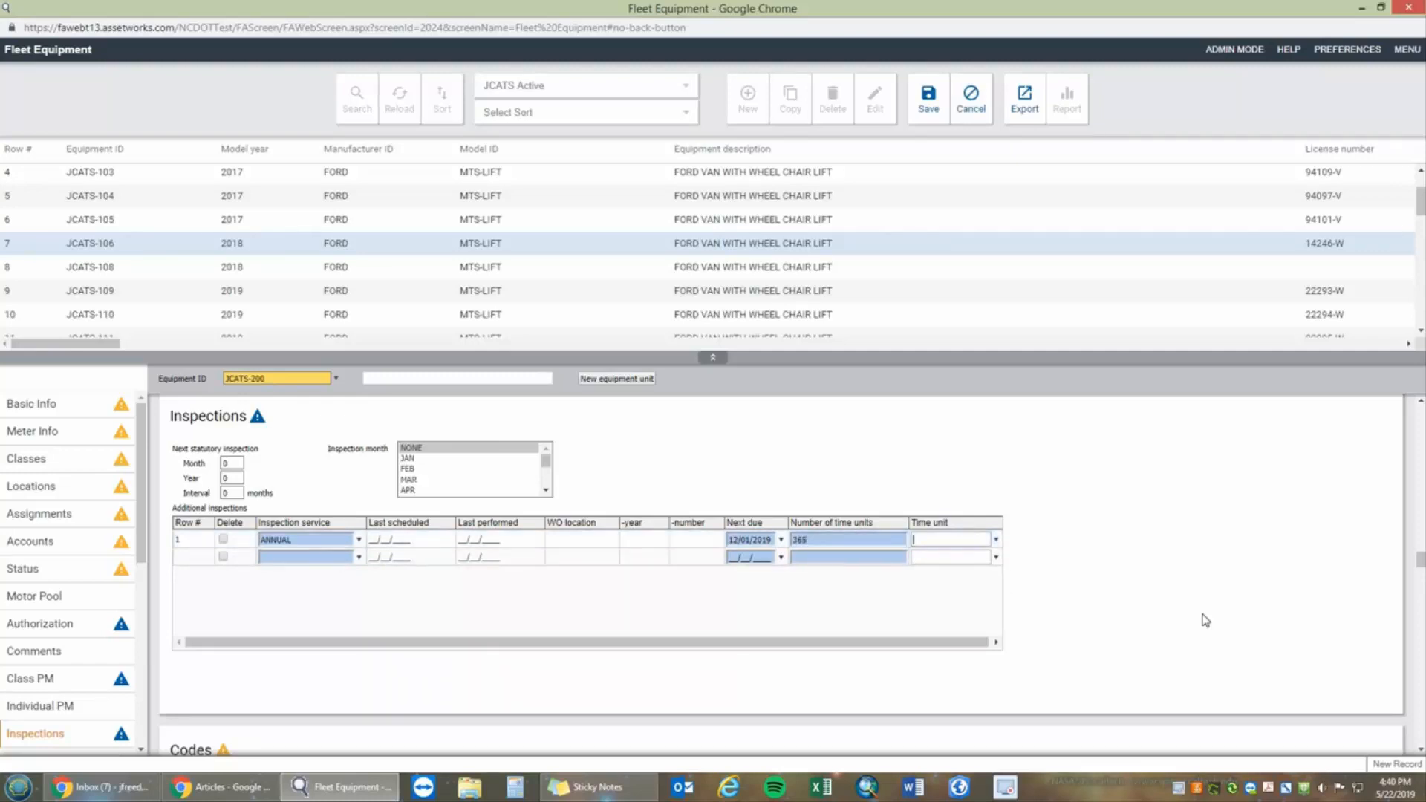
pyautogui.click(996, 541)
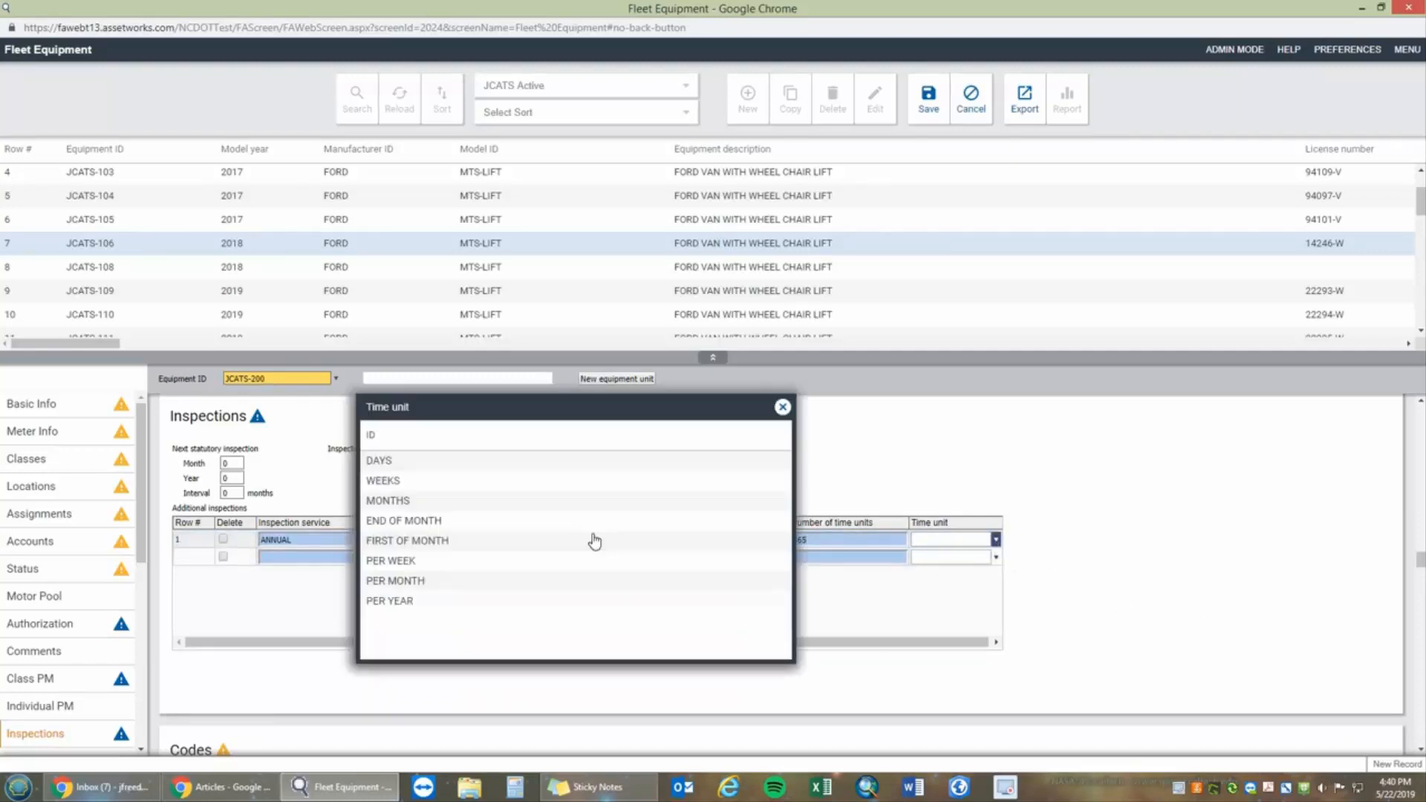
pyautogui.click(497, 462)
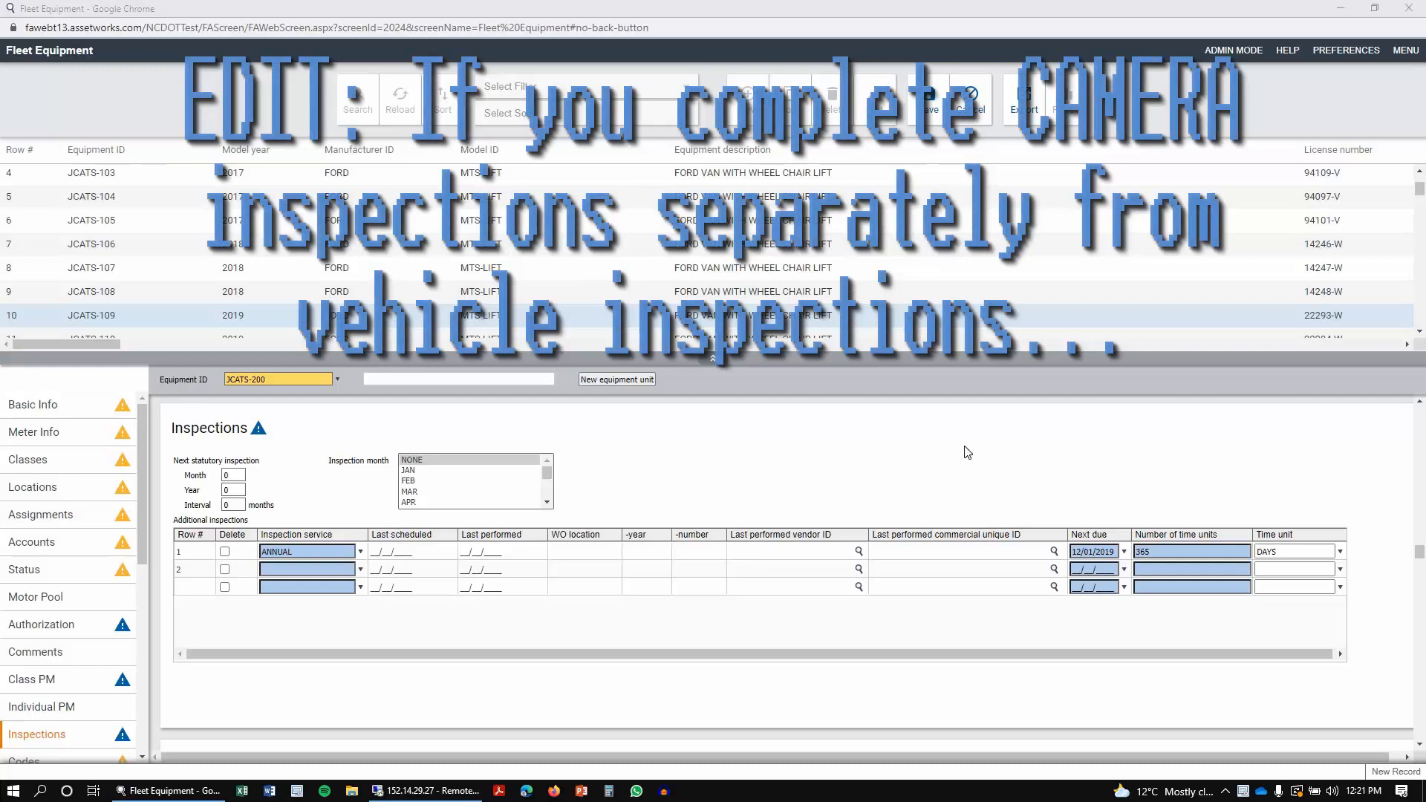
# Add a CAMERA inspection next due 06/01/2019 at an interval of 182 DAYS, and check the inspection service choices for a third row.
pyautogui.click(361, 572)
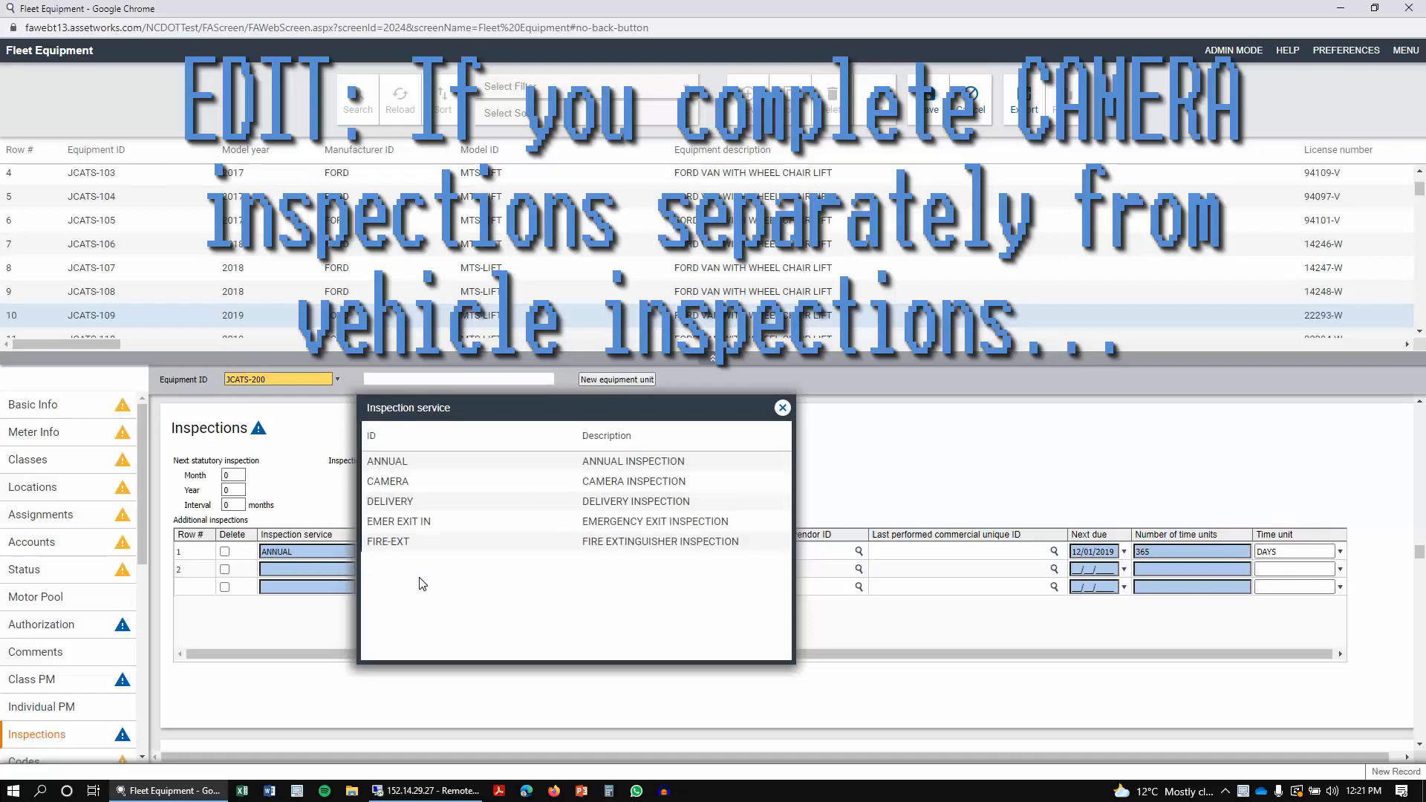
pyautogui.click(483, 481)
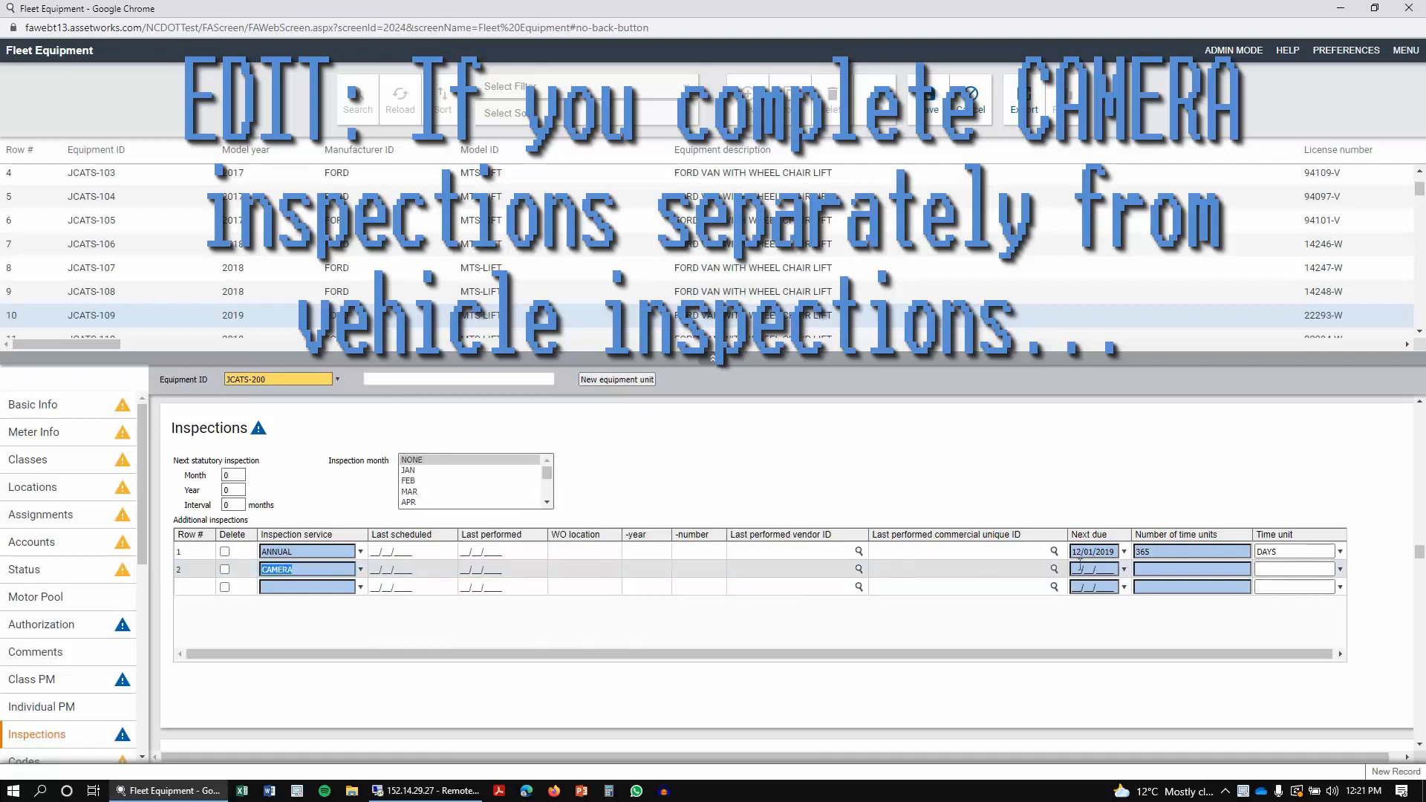
pyautogui.click(1115, 570)
pyautogui.write('06/01/2021')
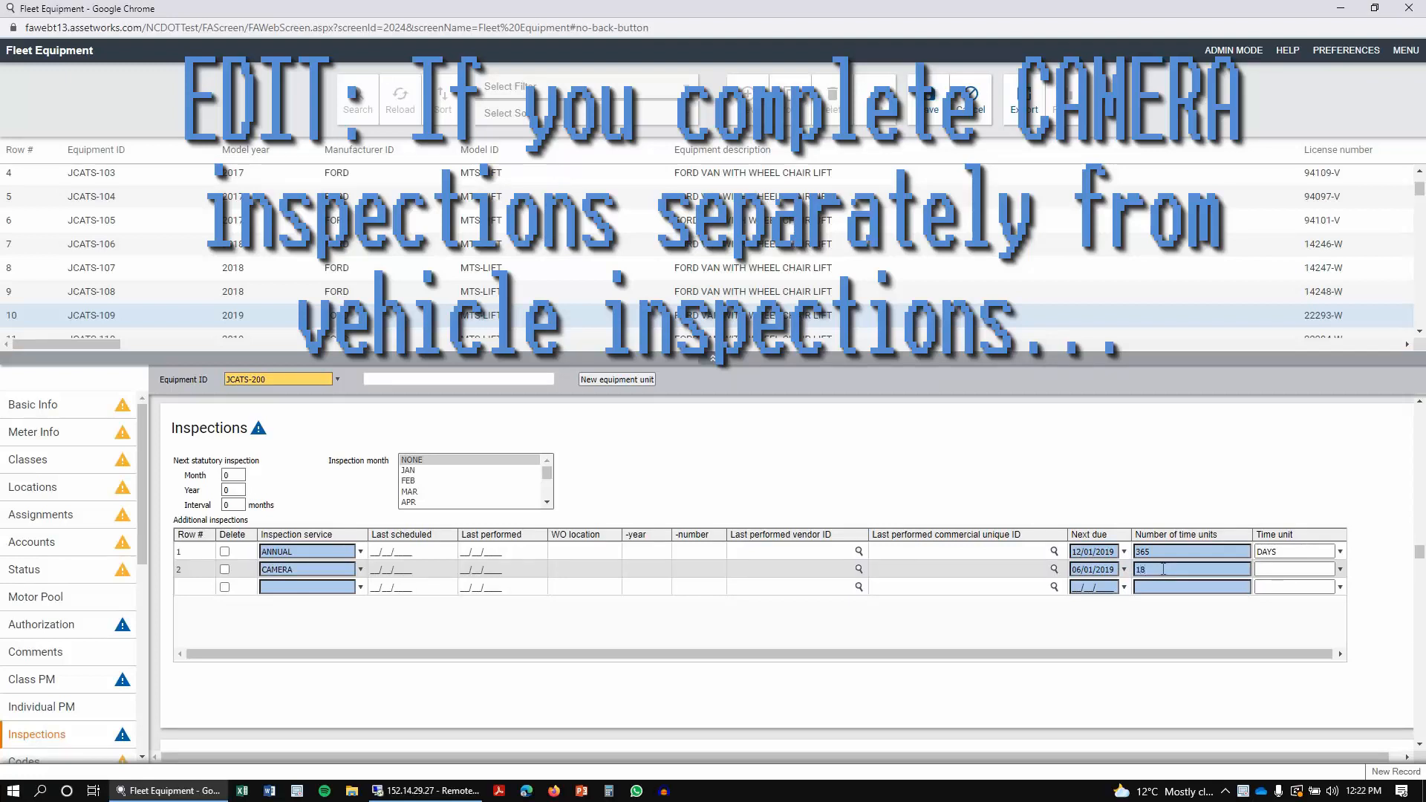
pyautogui.click(1341, 570)
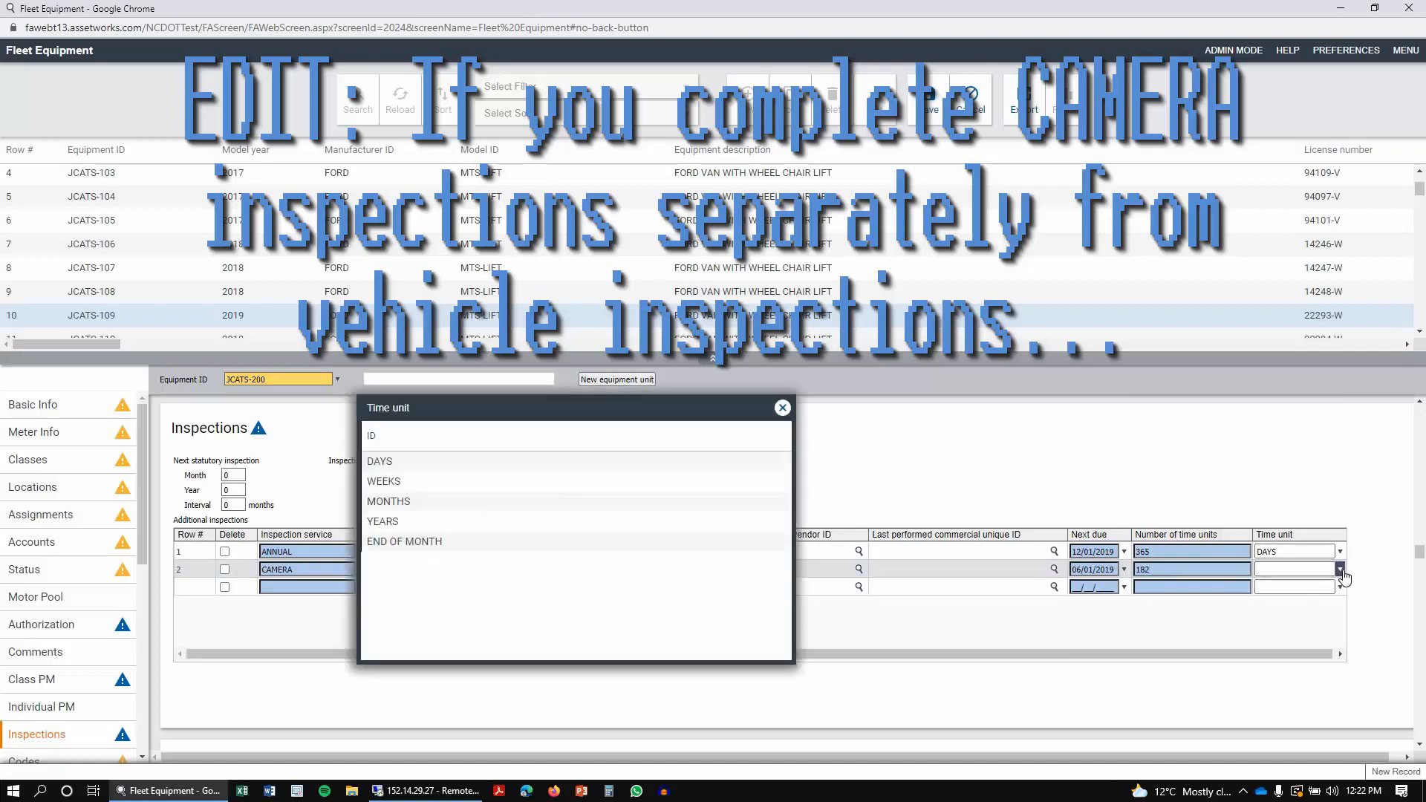
pyautogui.click(412, 463)
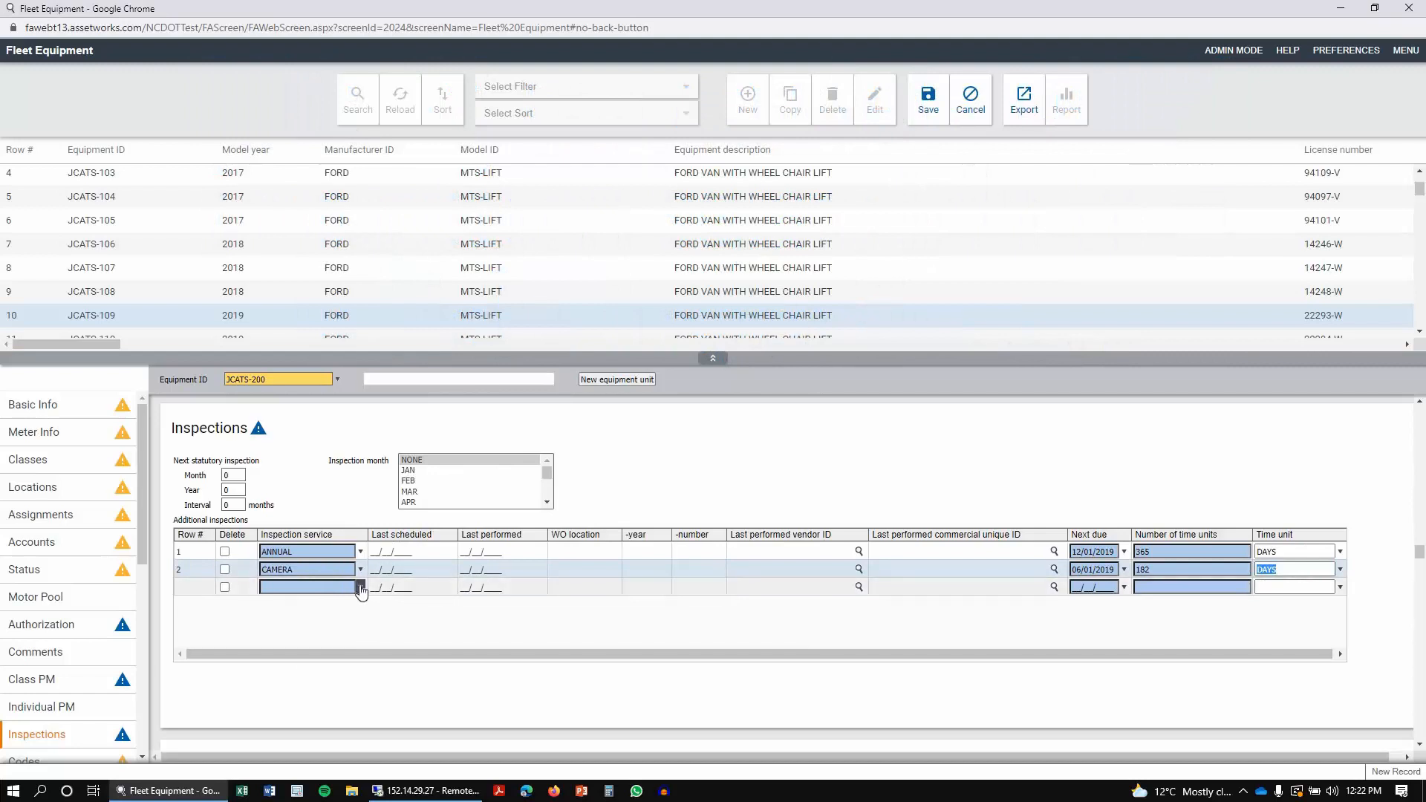
pyautogui.click(361, 589)
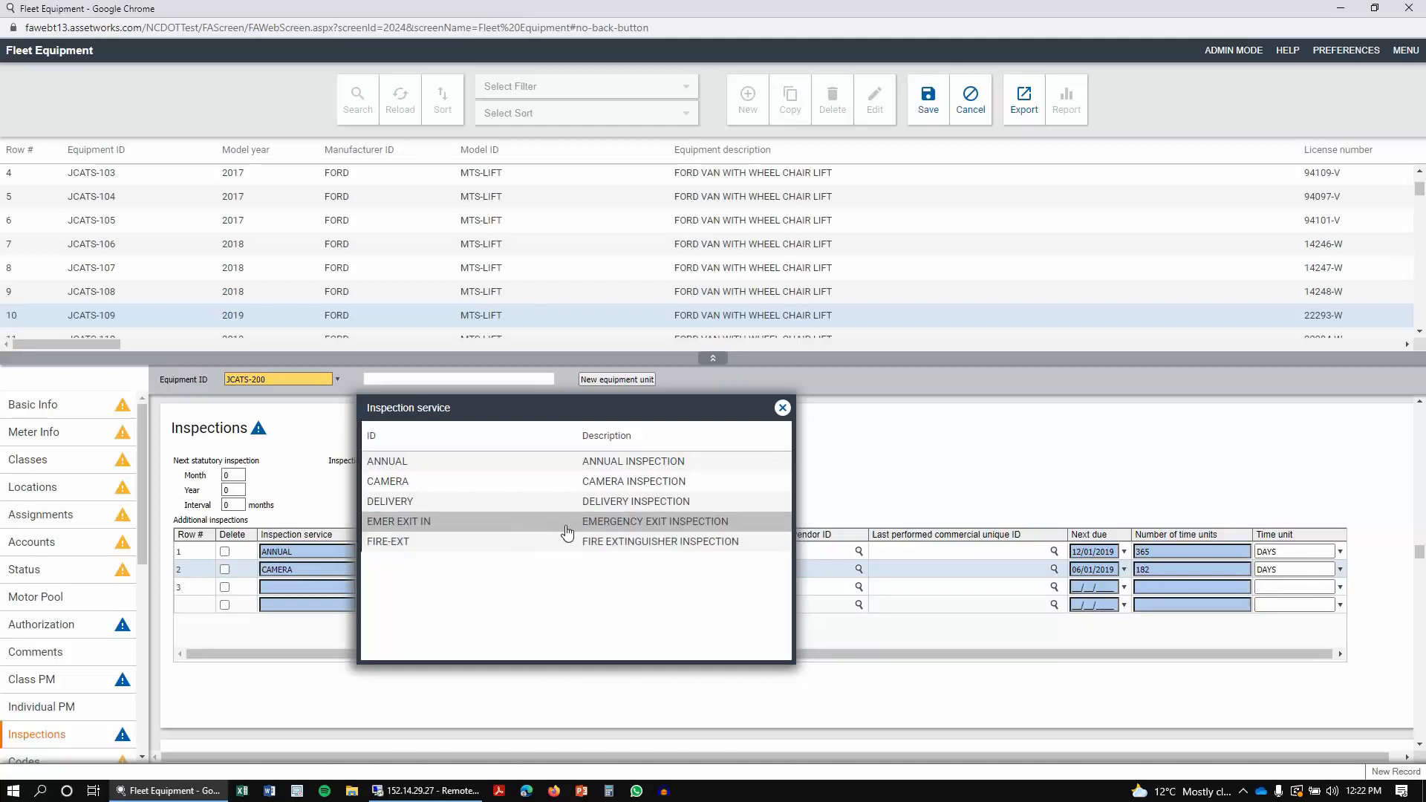
pyautogui.click(783, 408)
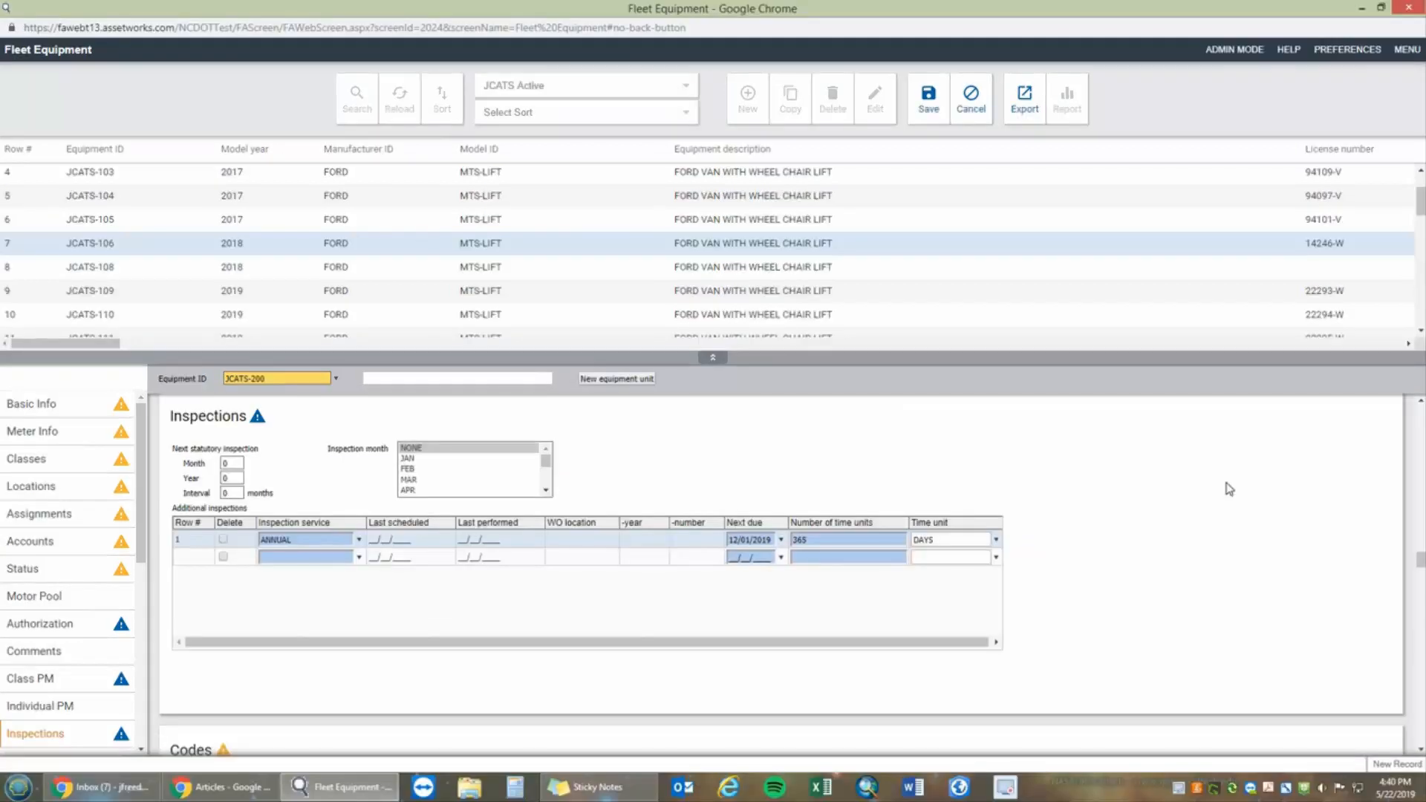
# Check the fuel/fluid type choices for a second supported type in the Codes section, leaving without a selection.
pyautogui.scroll(-5, 1226, 488)
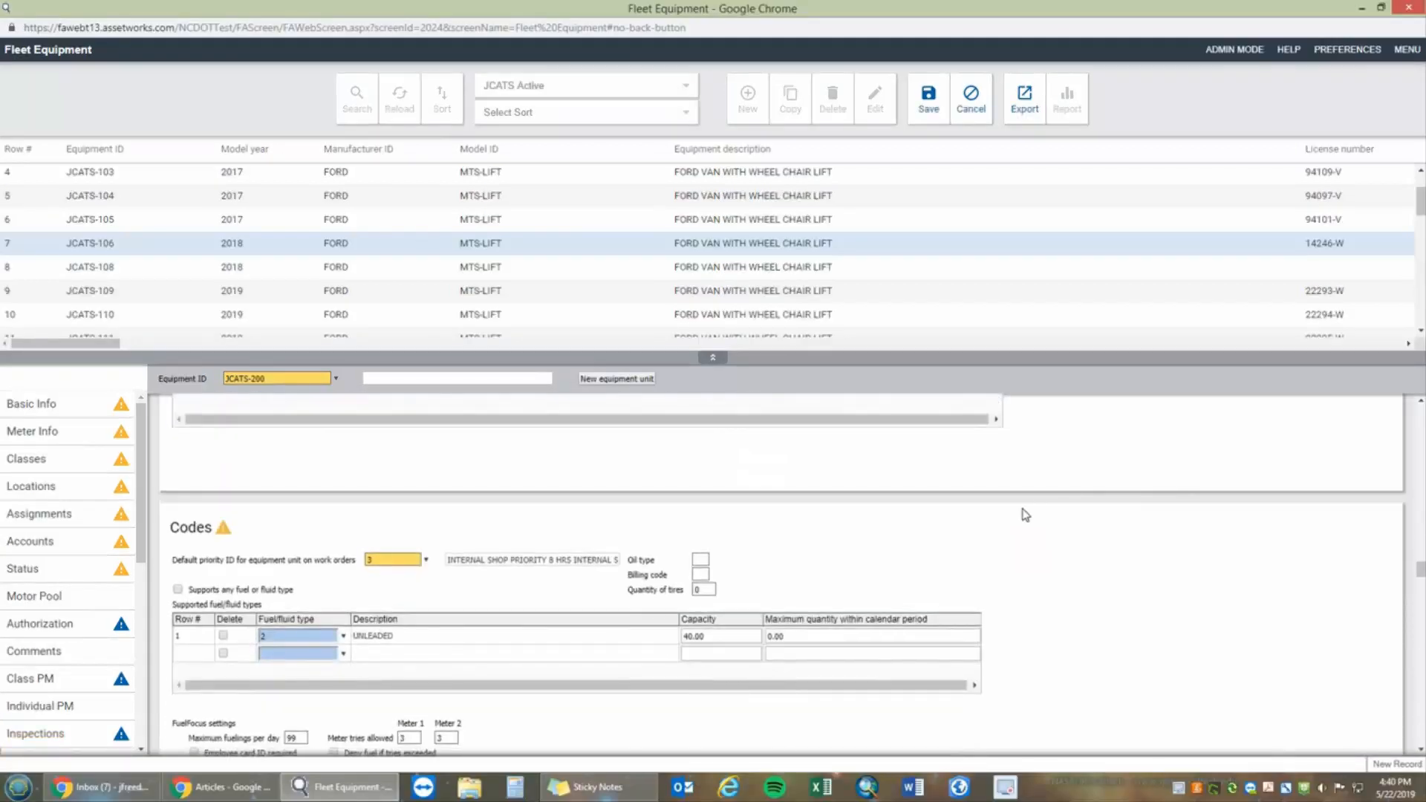
pyautogui.scroll(-2, 1024, 515)
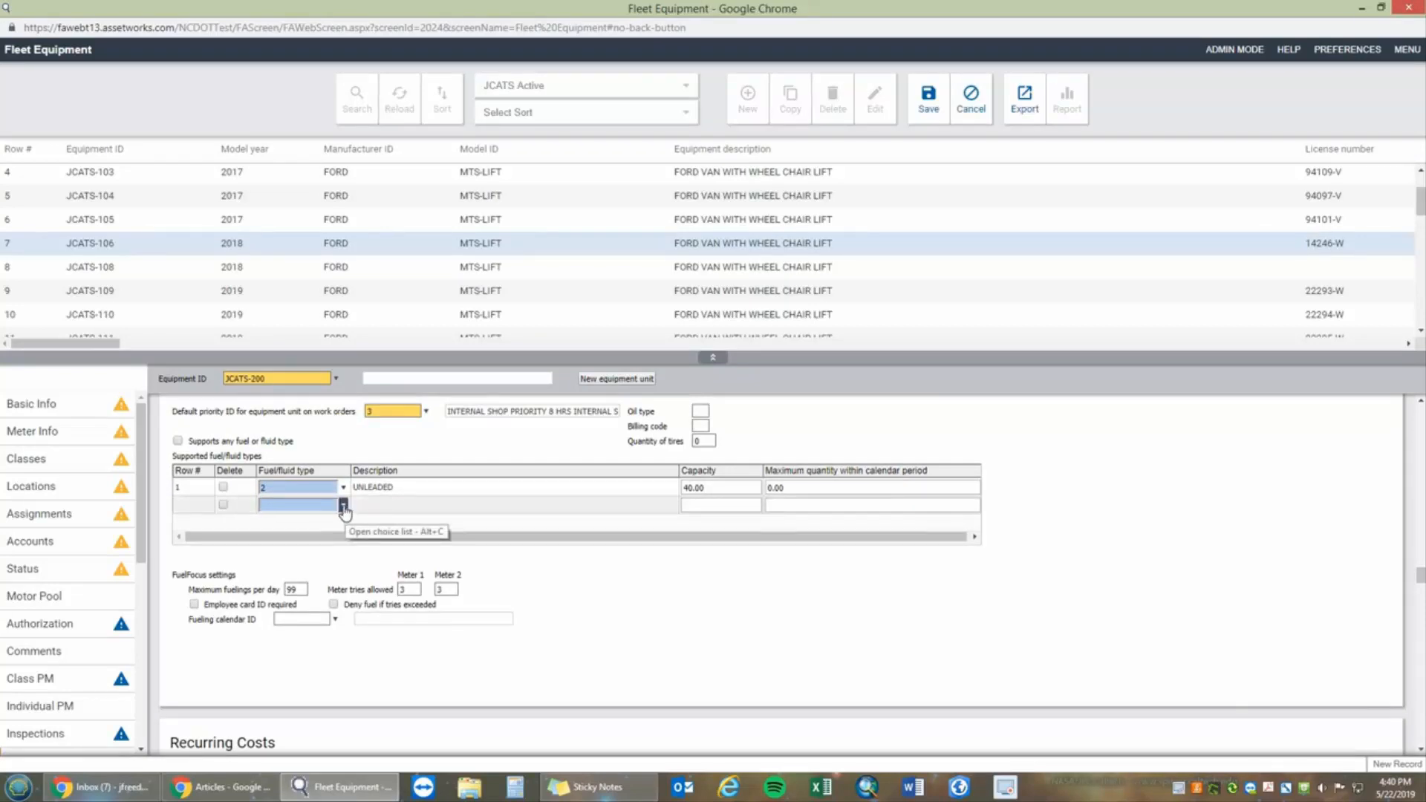
pyautogui.click(343, 506)
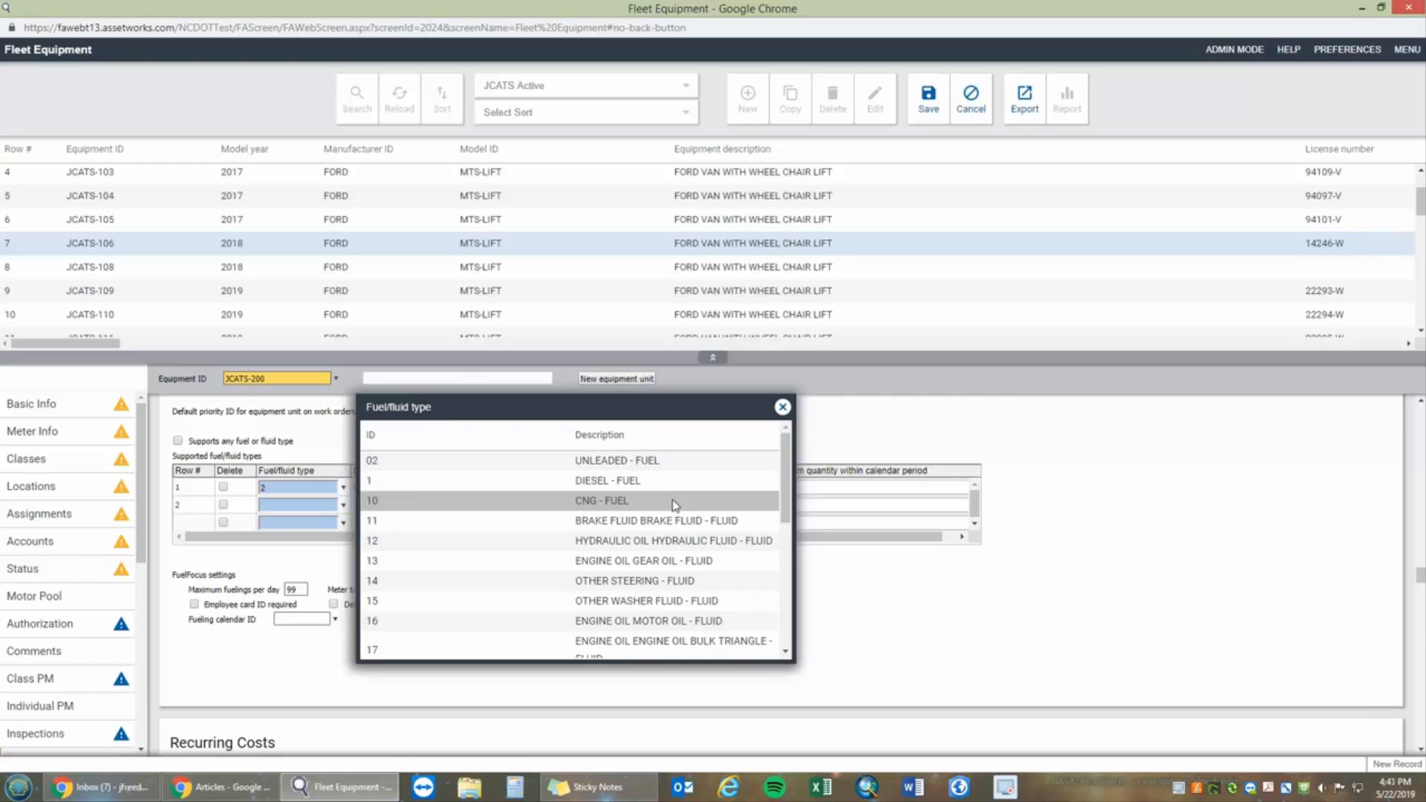
pyautogui.scroll(-3, 675, 505)
pyautogui.scroll(-1, 675, 505)
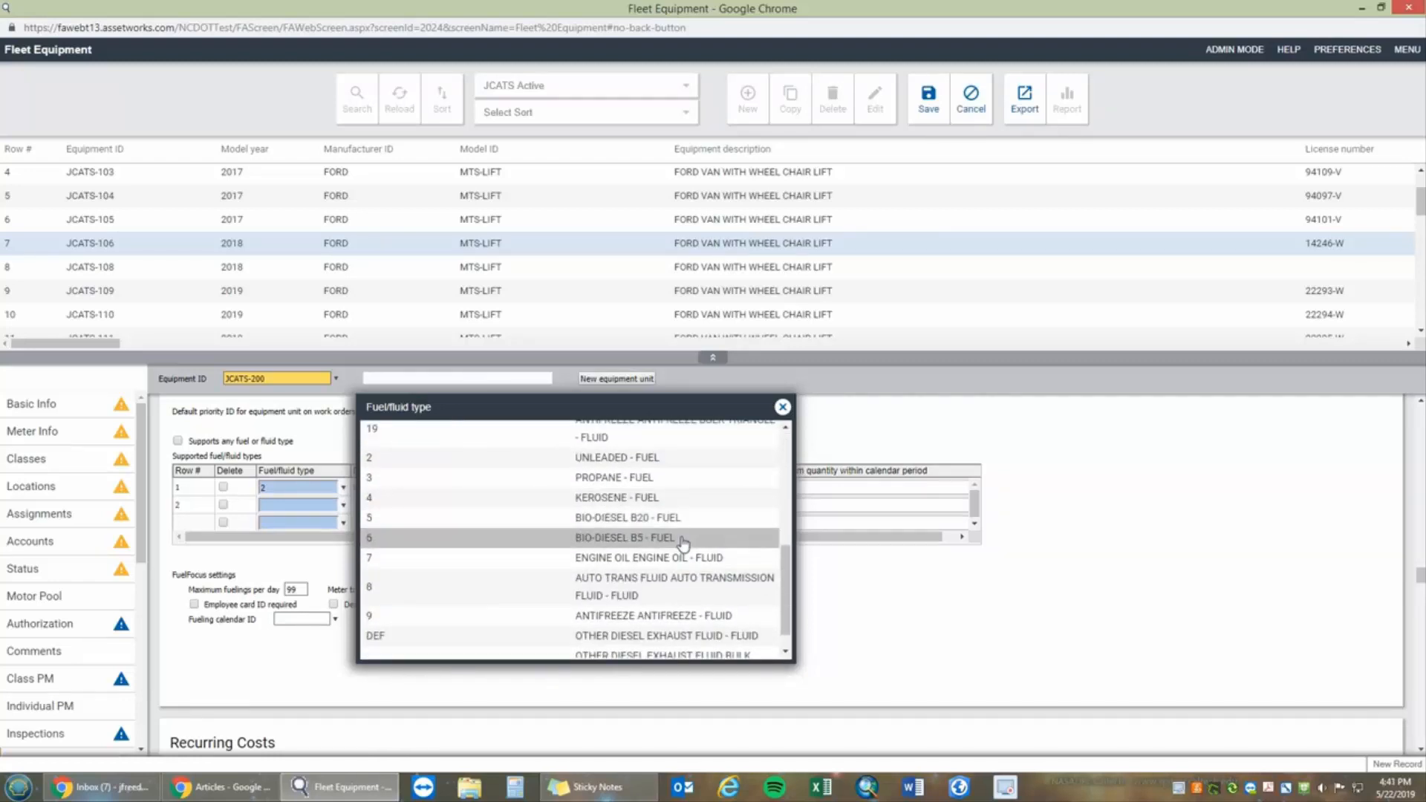
pyautogui.click(782, 408)
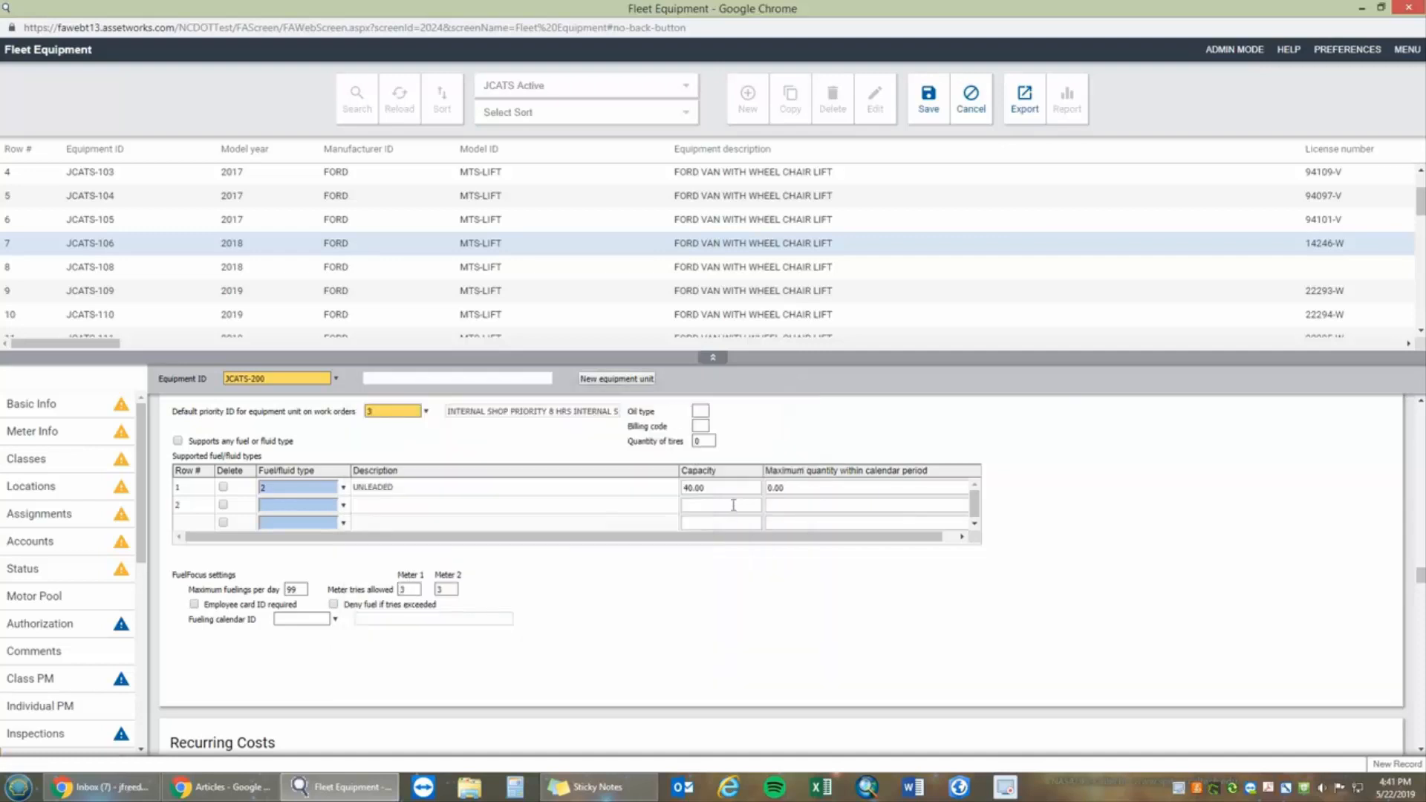
pyautogui.click(734, 505)
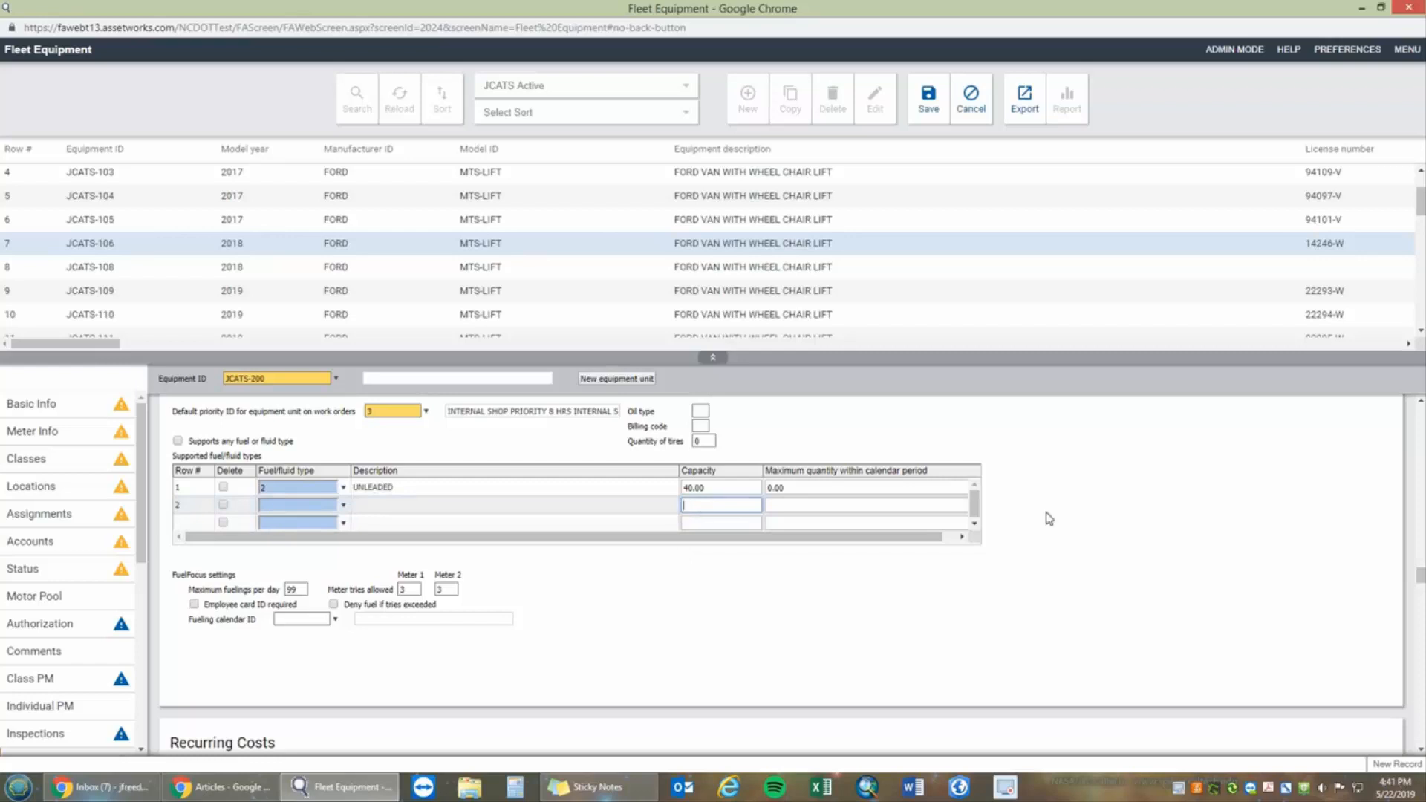
pyautogui.click(1056, 569)
# Examine the Acquisition section's delivery and in service dates, original cost, project number, fund source and funding percentages.
pyautogui.scroll(-4, 1056, 569)
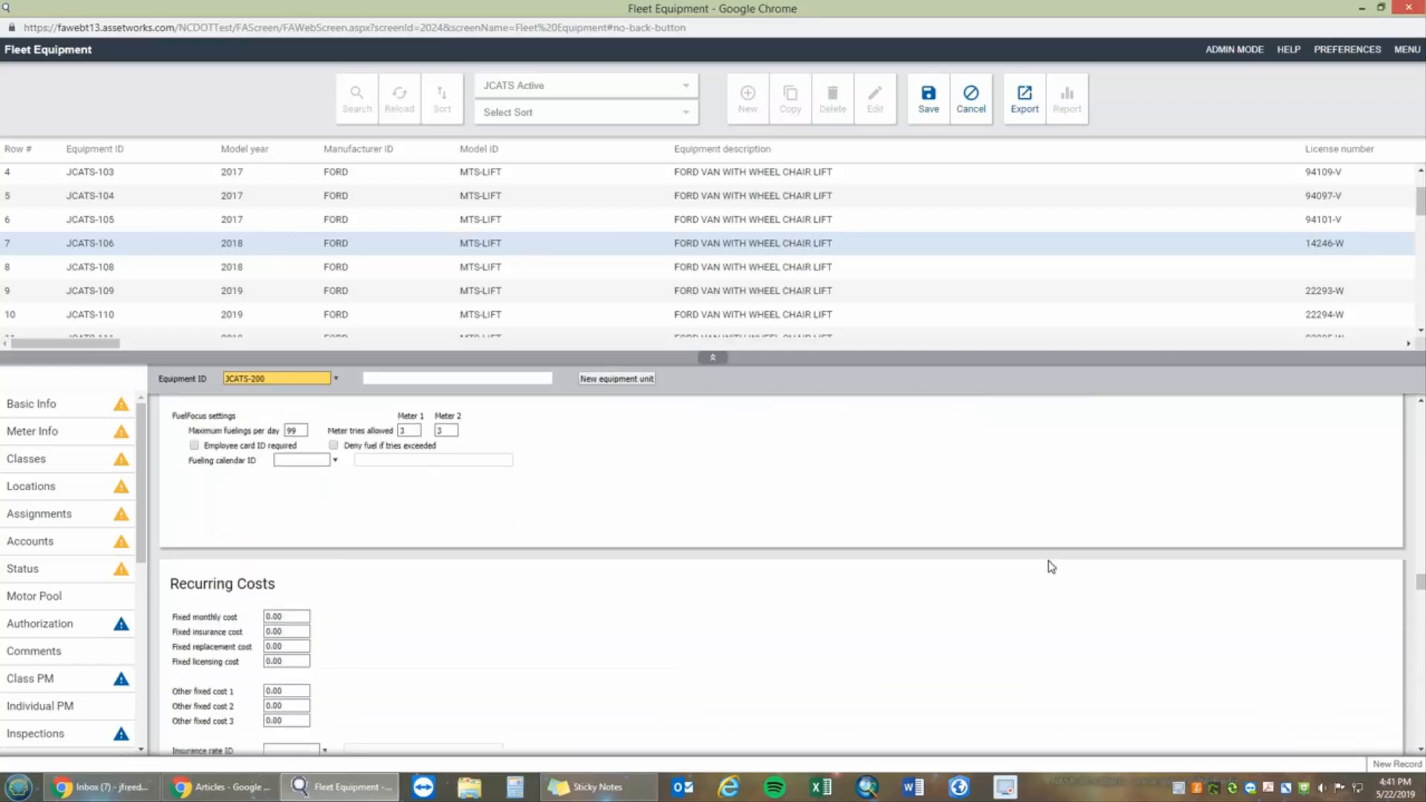
pyautogui.scroll(-4, 1007, 513)
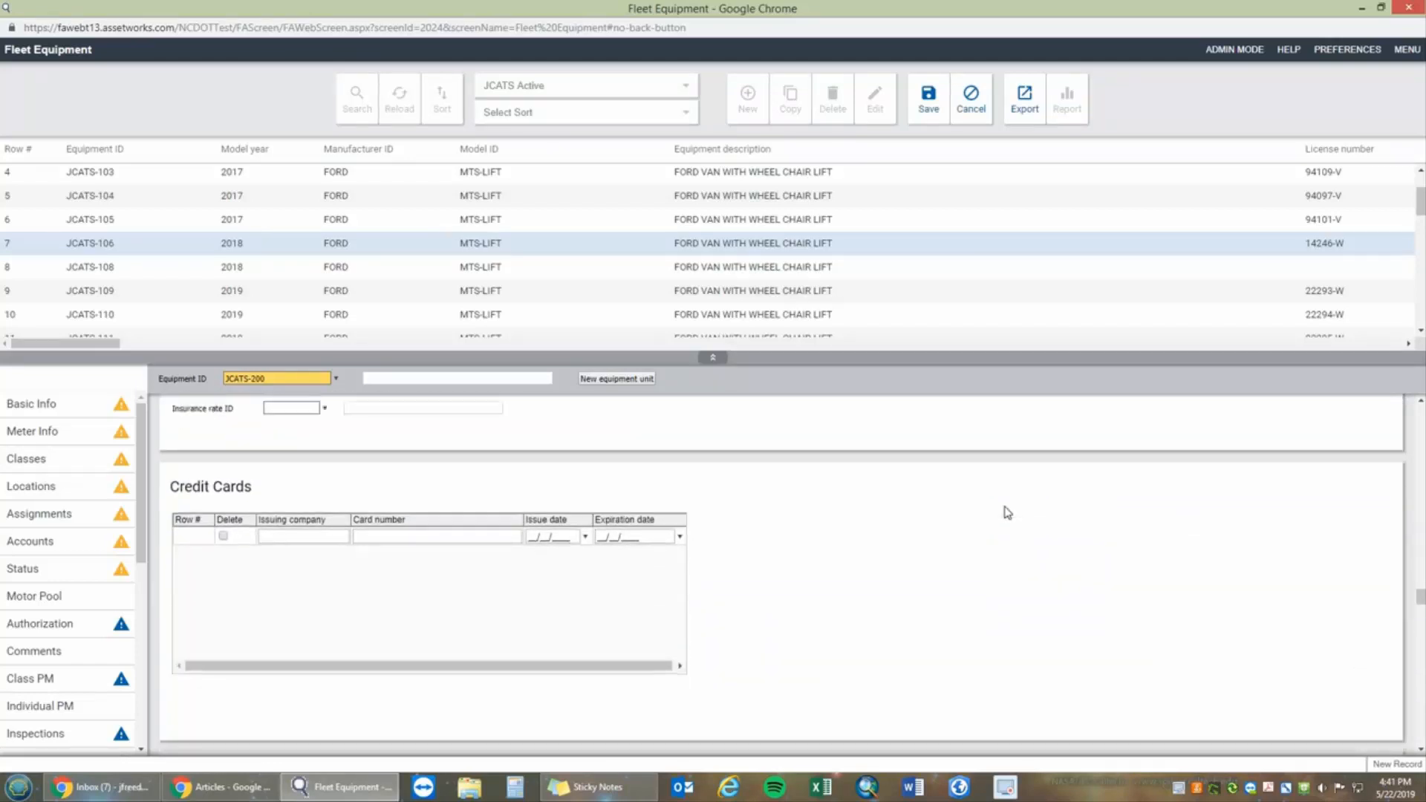
pyautogui.scroll(-3, 1014, 564)
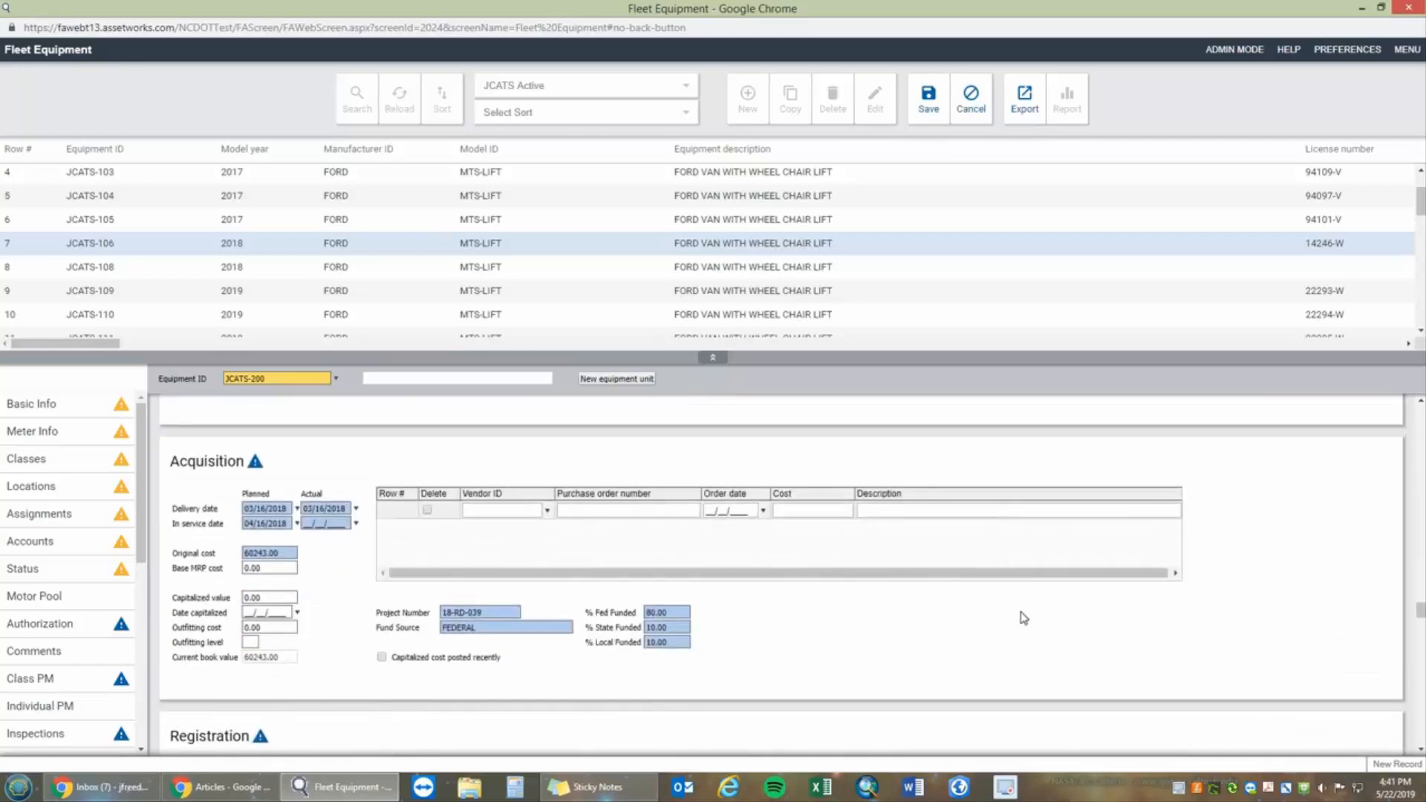
pyautogui.scroll(-1, 1019, 613)
pyautogui.scroll(1, 1017, 590)
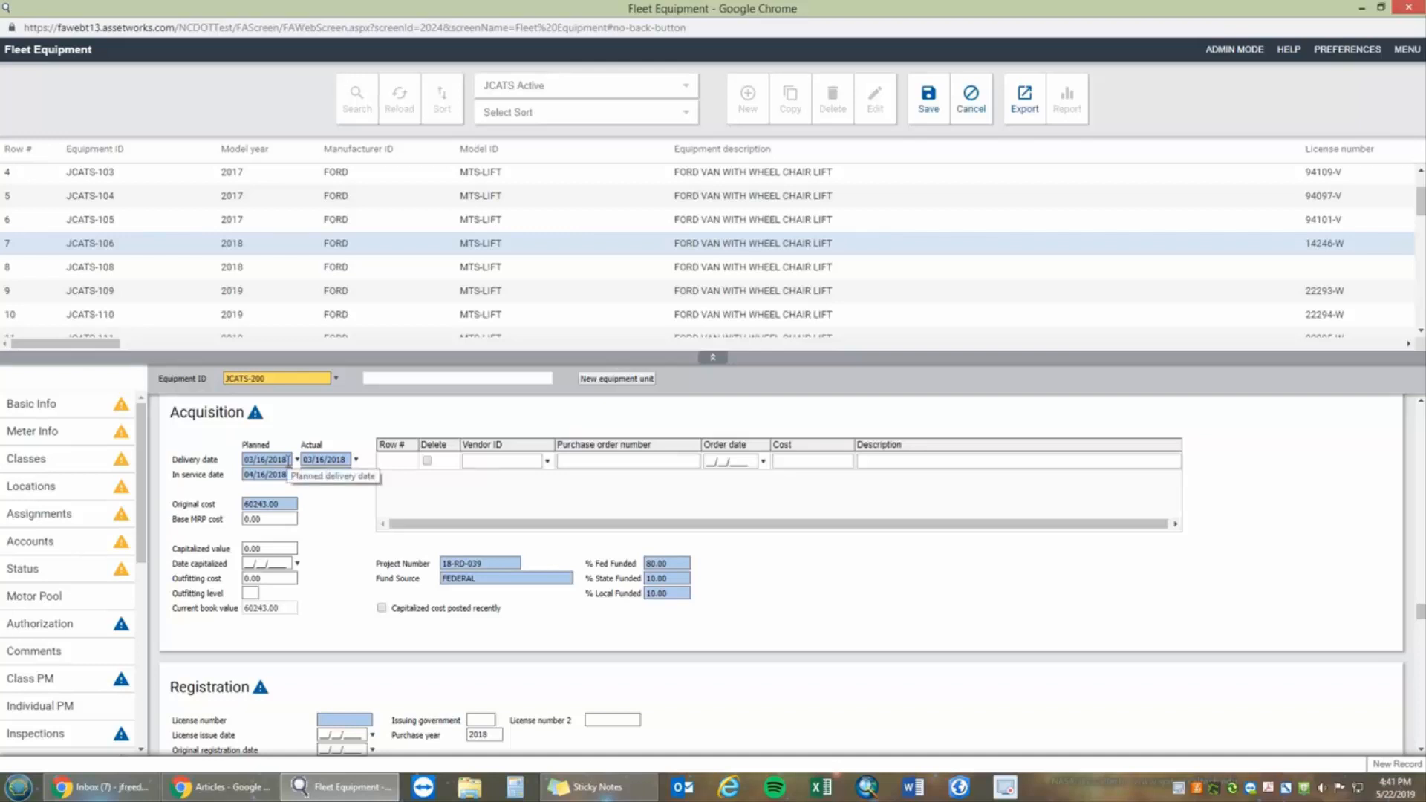
pyautogui.moveTo(244, 457); pyautogui.dragTo(215, 504)
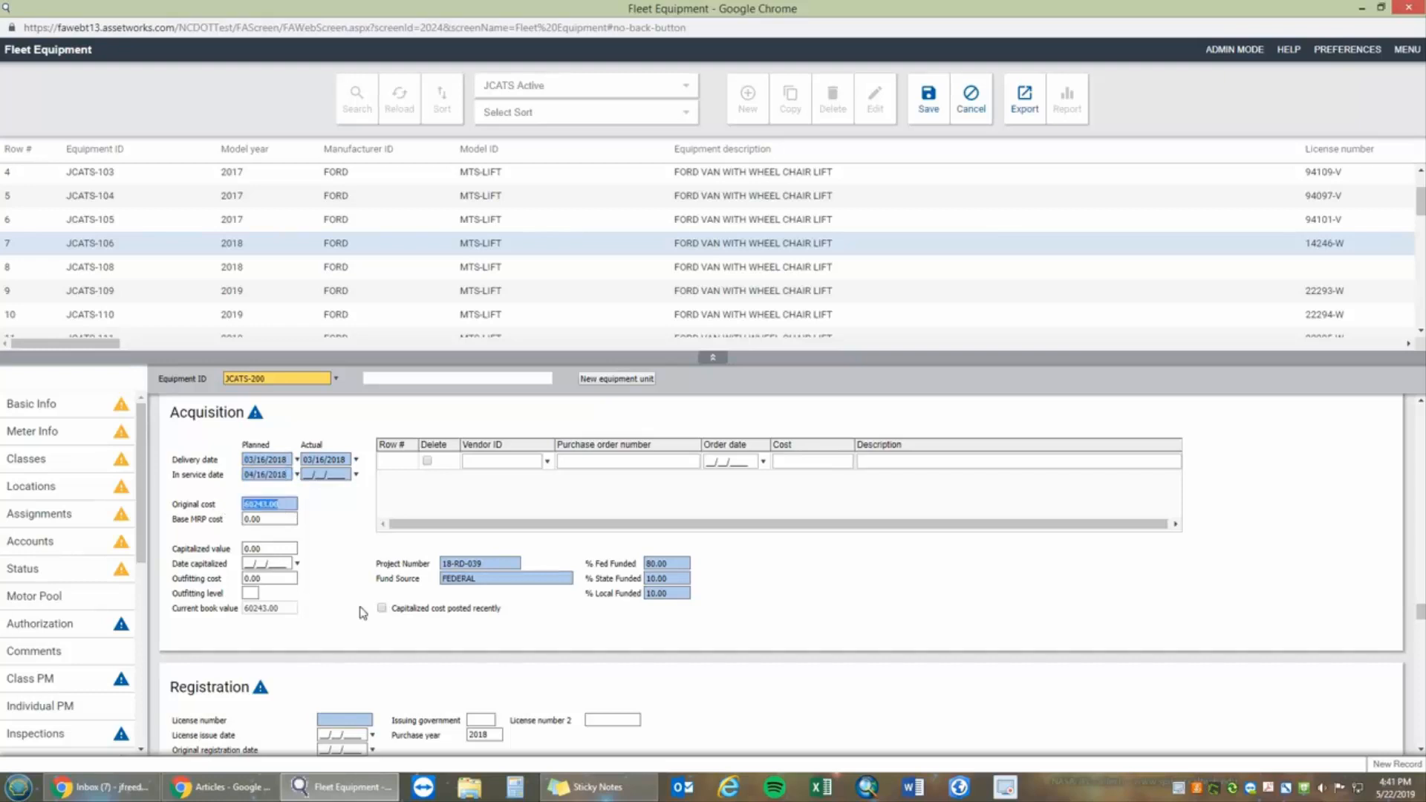
pyautogui.moveTo(487, 563); pyautogui.dragTo(402, 577)
pyautogui.moveTo(553, 578); pyautogui.dragTo(490, 594)
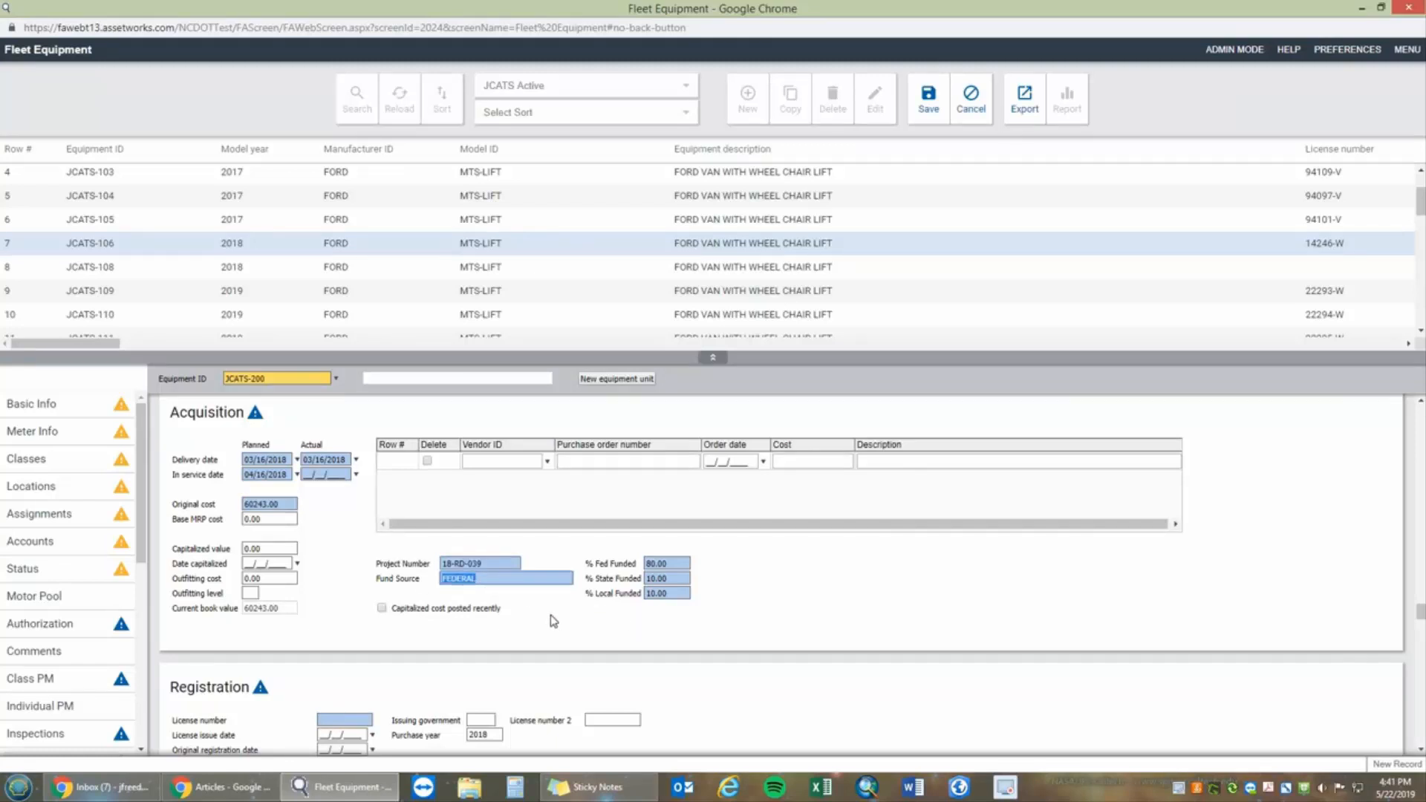
pyautogui.moveTo(673, 561); pyautogui.dragTo(552, 598)
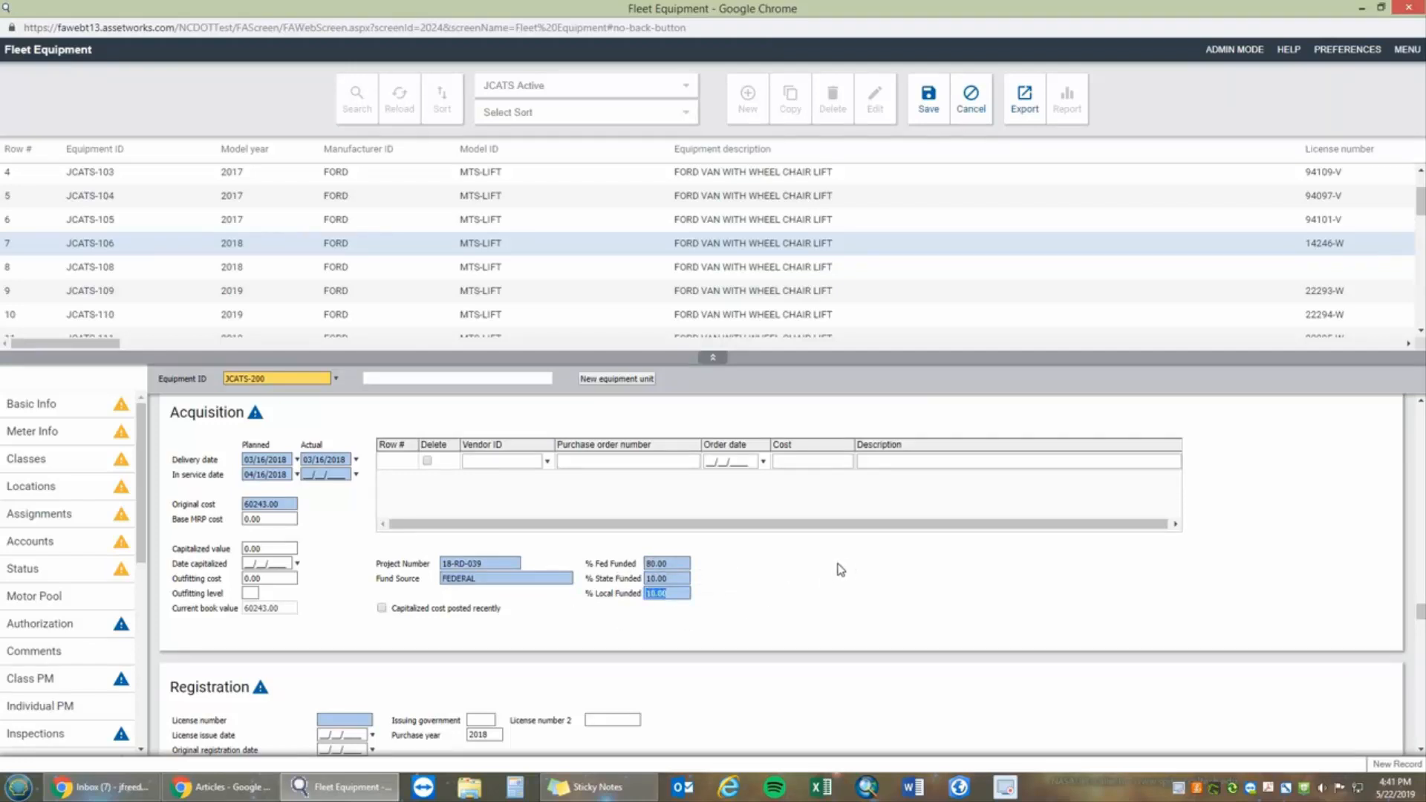
pyautogui.scroll(-4, 837, 570)
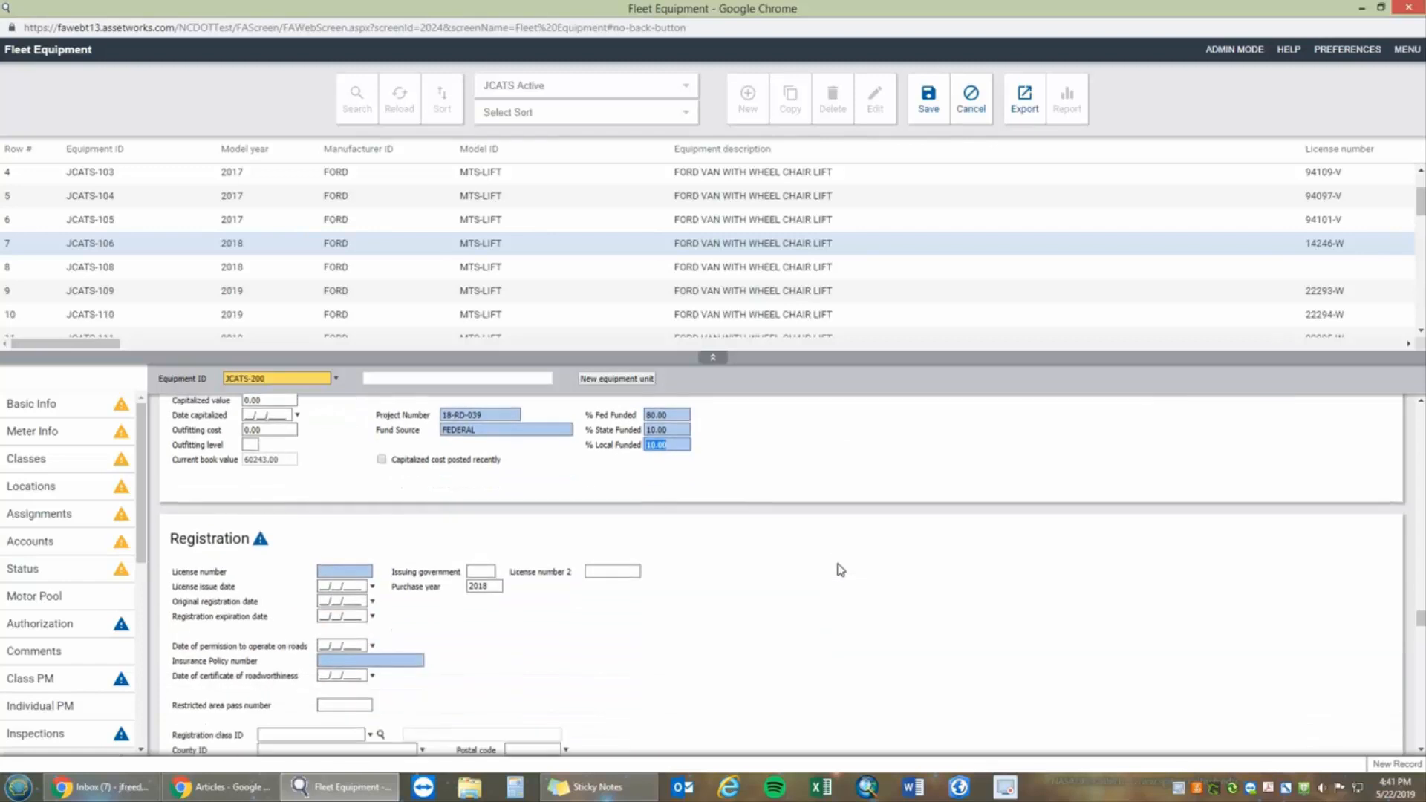
pyautogui.scroll(2, 290, 514)
pyautogui.scroll(2, 290, 515)
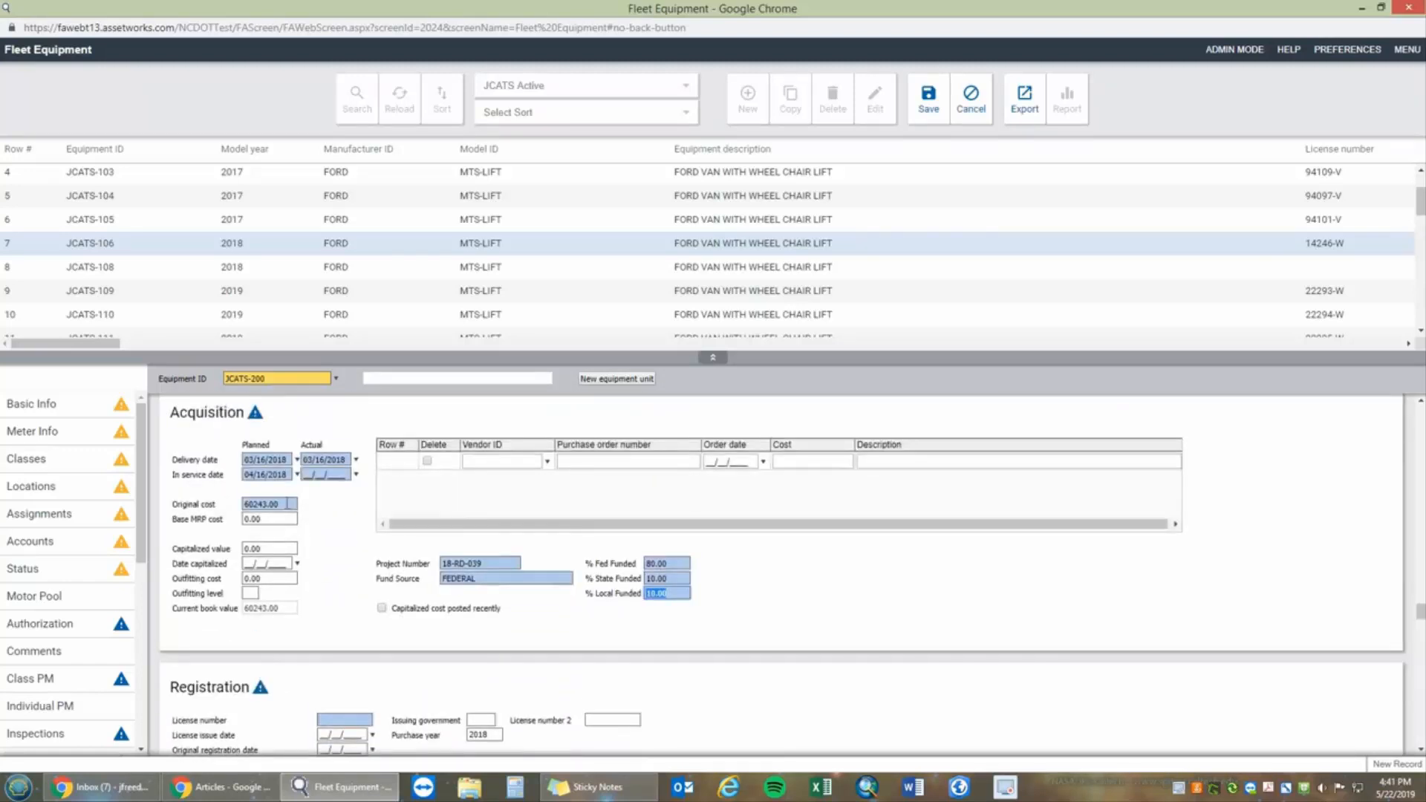
# Clear the original cost, the planned in service date and the planned and actual delivery dates in the Acquisition section.
pyautogui.click(290, 507)
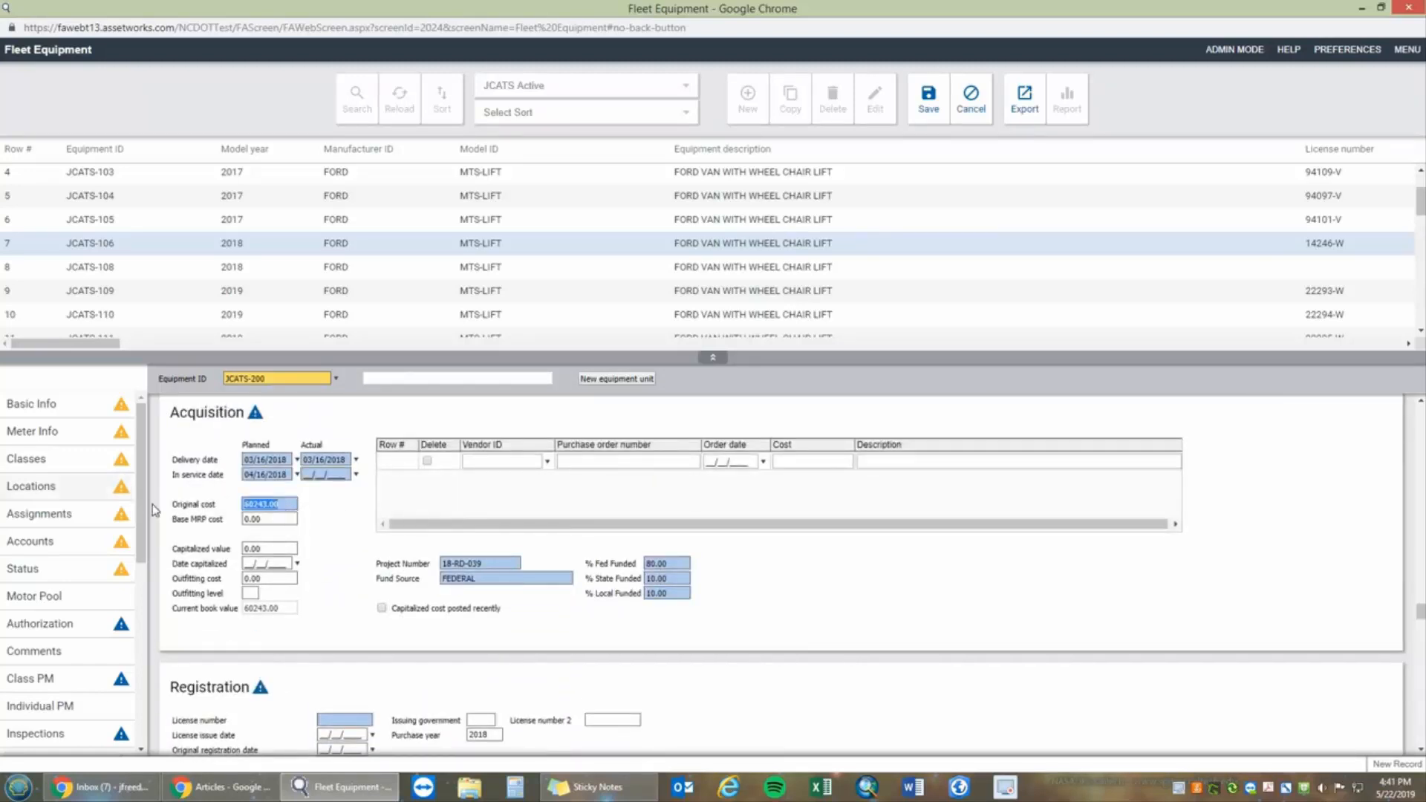
pyautogui.press('BackSpace')
pyautogui.click(288, 474)
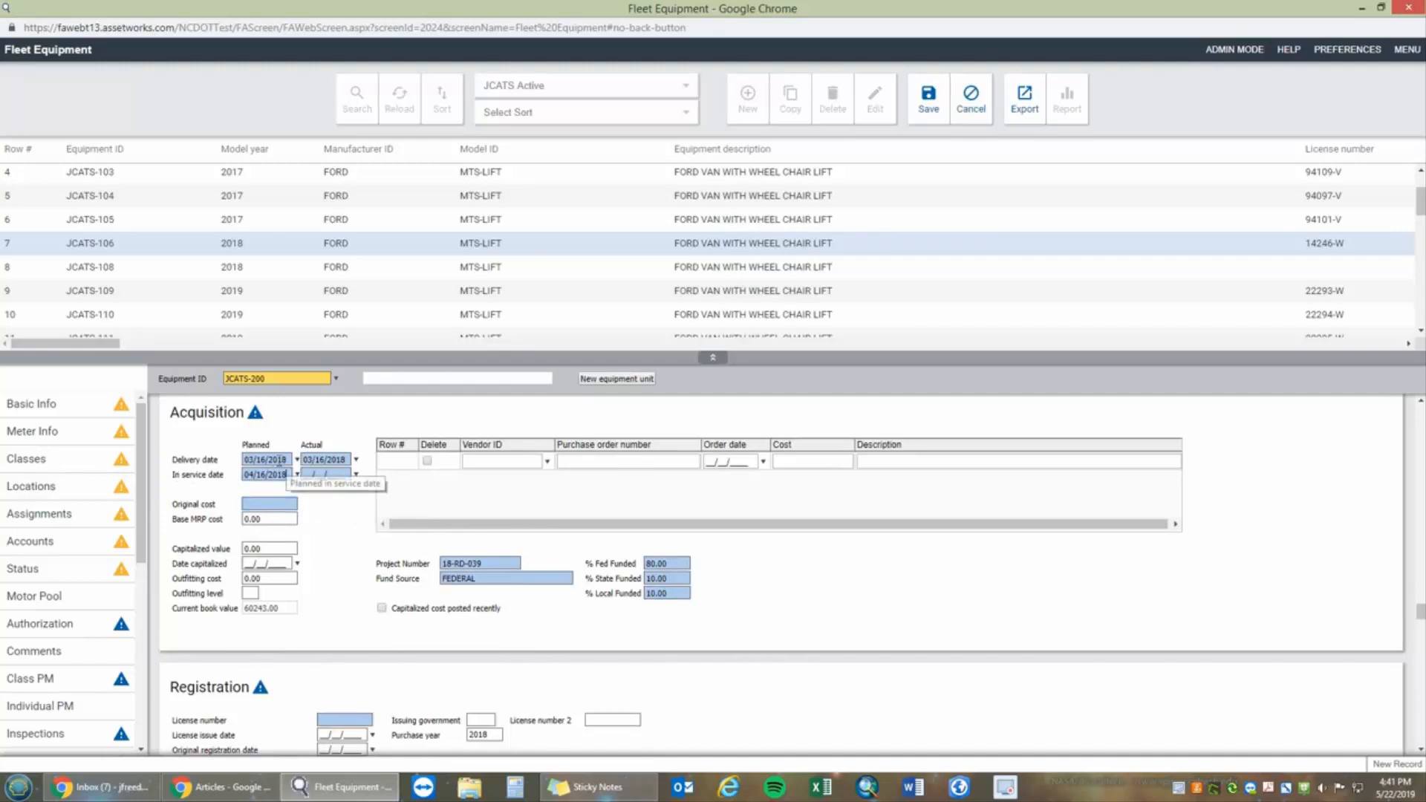
pyautogui.press('BackSpace')
pyautogui.click(289, 459)
pyautogui.press('BackSpace')
pyautogui.click(348, 459)
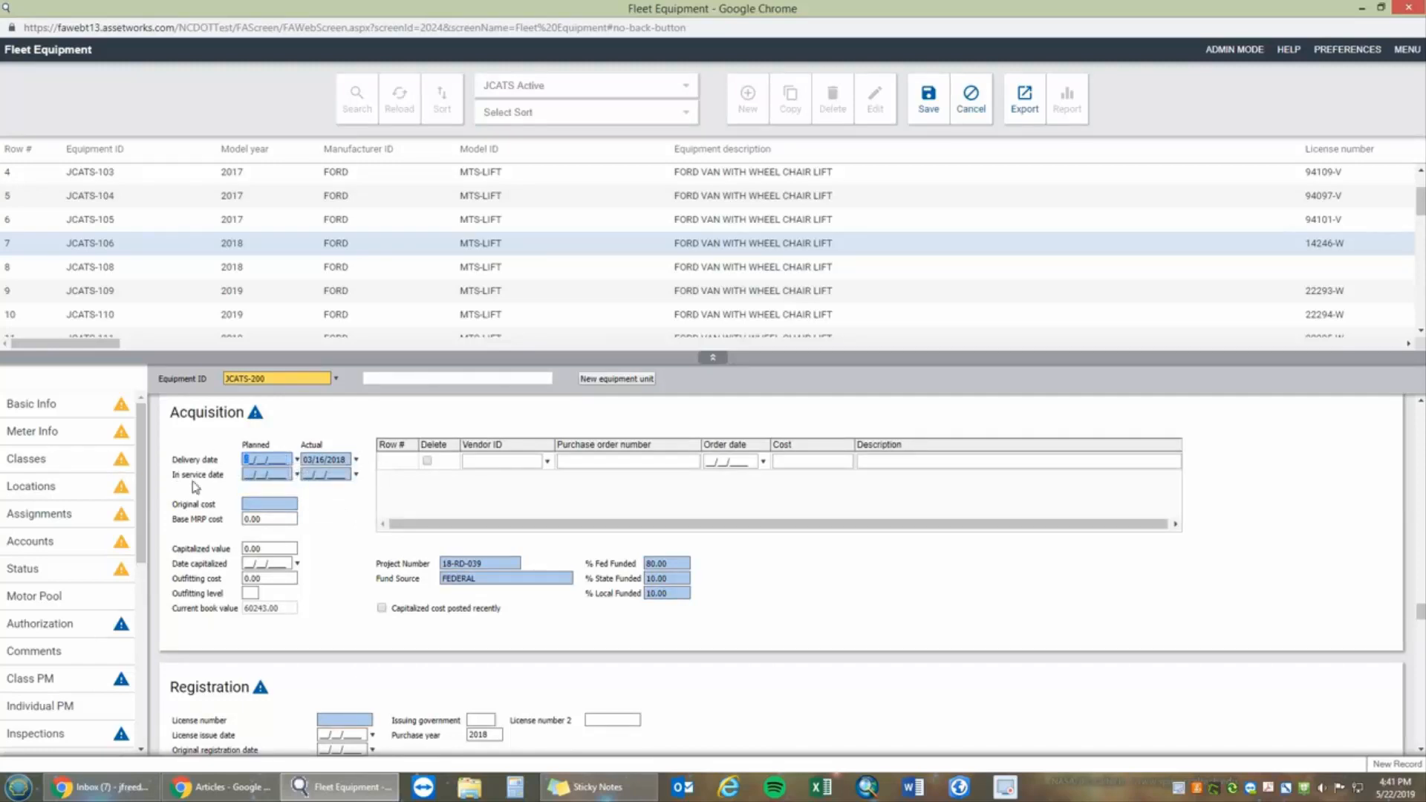
pyautogui.press('BackSpace')
# Clear the project number, the fund source and the federal, state and local funding percentages in the Acquisition section.
pyautogui.click(476, 564)
pyautogui.press('BackSpace')
pyautogui.click(513, 579)
pyautogui.press('BackSpace')
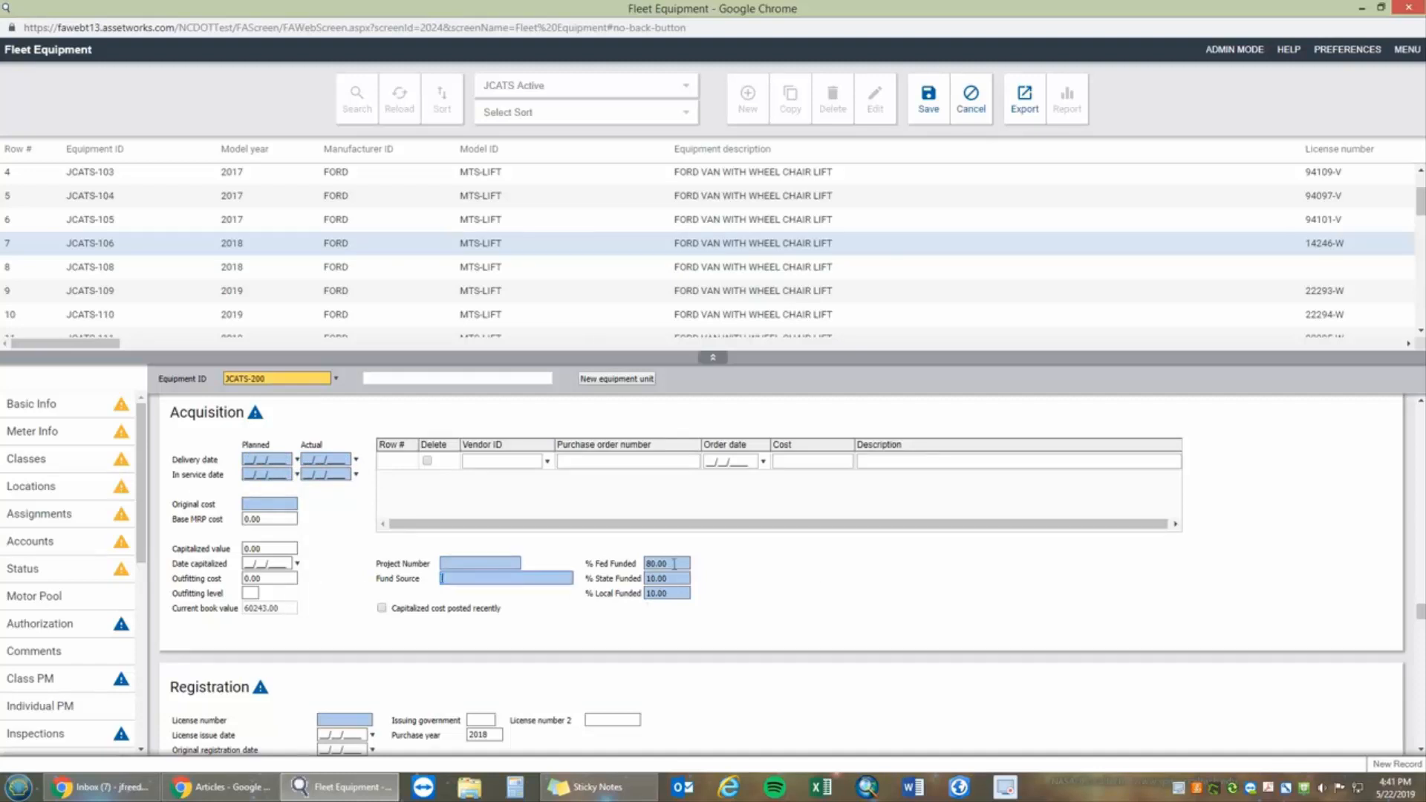
pyautogui.press('BackSpace')
pyautogui.moveTo(674, 564); pyautogui.dragTo(563, 599)
pyautogui.press('BackSpace')
pyautogui.press('BackSpace')
pyautogui.scroll(-3, 683, 595)
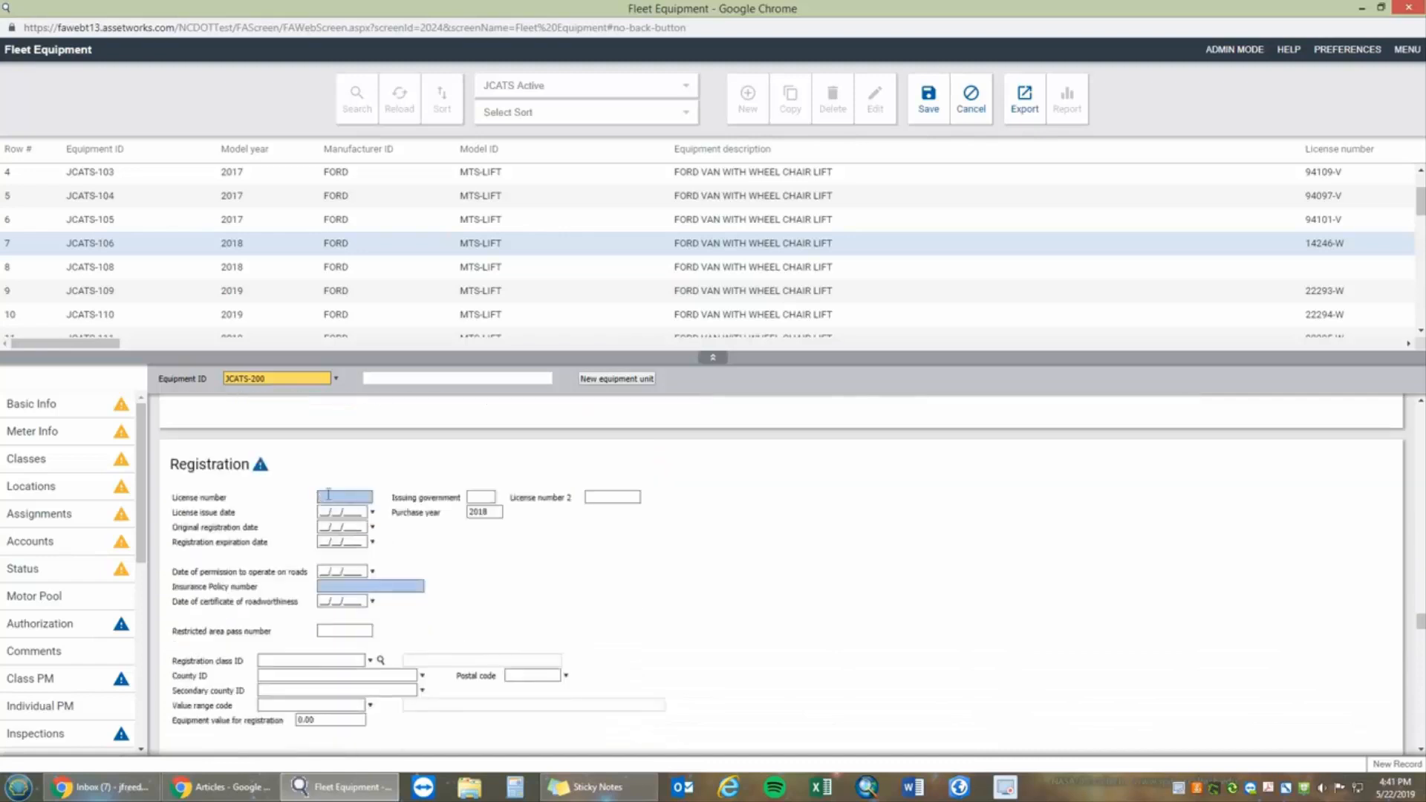
pyautogui.press('Tab')
pyautogui.write('BMP-6545')
pyautogui.click(390, 585)
pyautogui.write('LP37758')
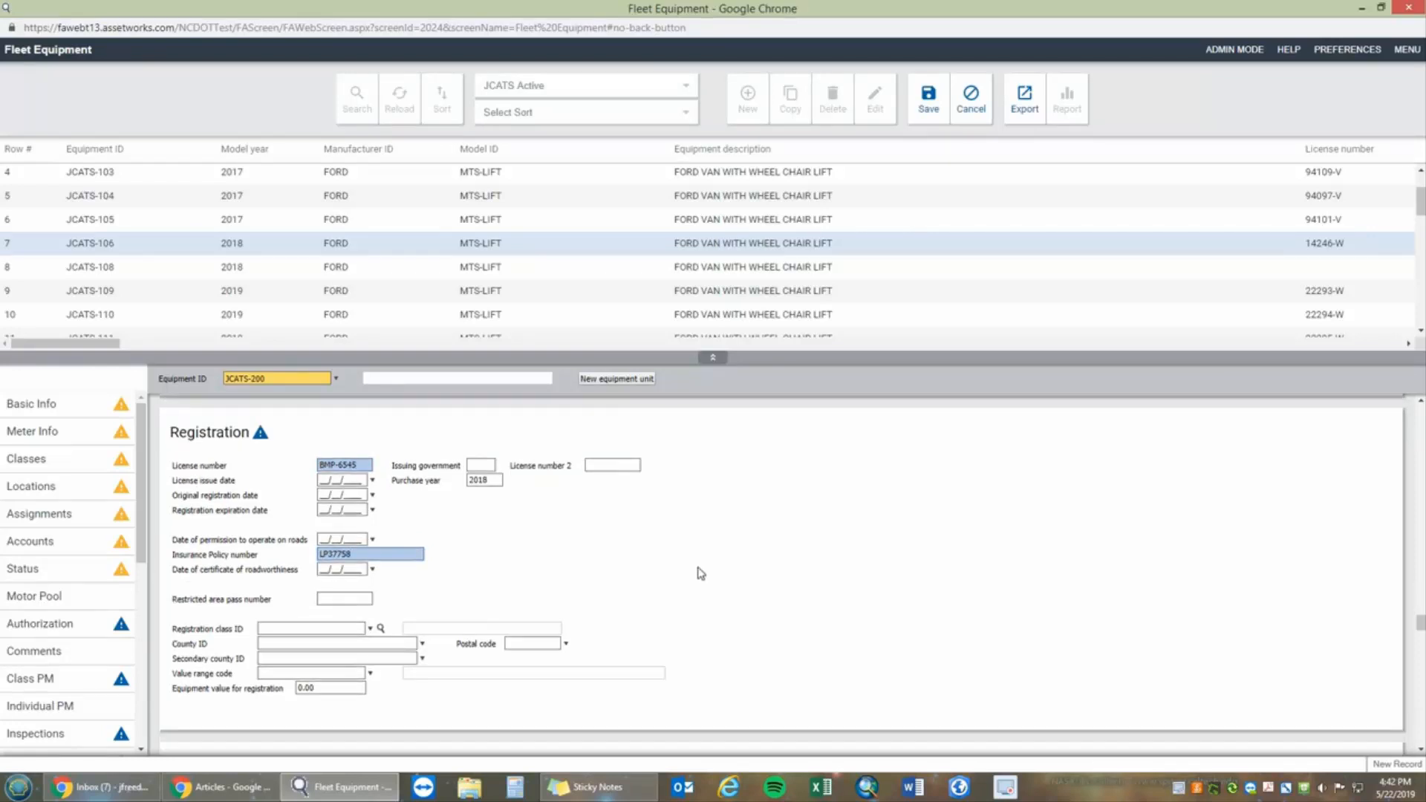
# Review the NCDOT Approvals, Ownership/Depreciation, Warranty and Replacement/Disposition sections, including the gross sale price field.
pyautogui.scroll(-1, 698, 573)
pyautogui.scroll(-5, 731, 566)
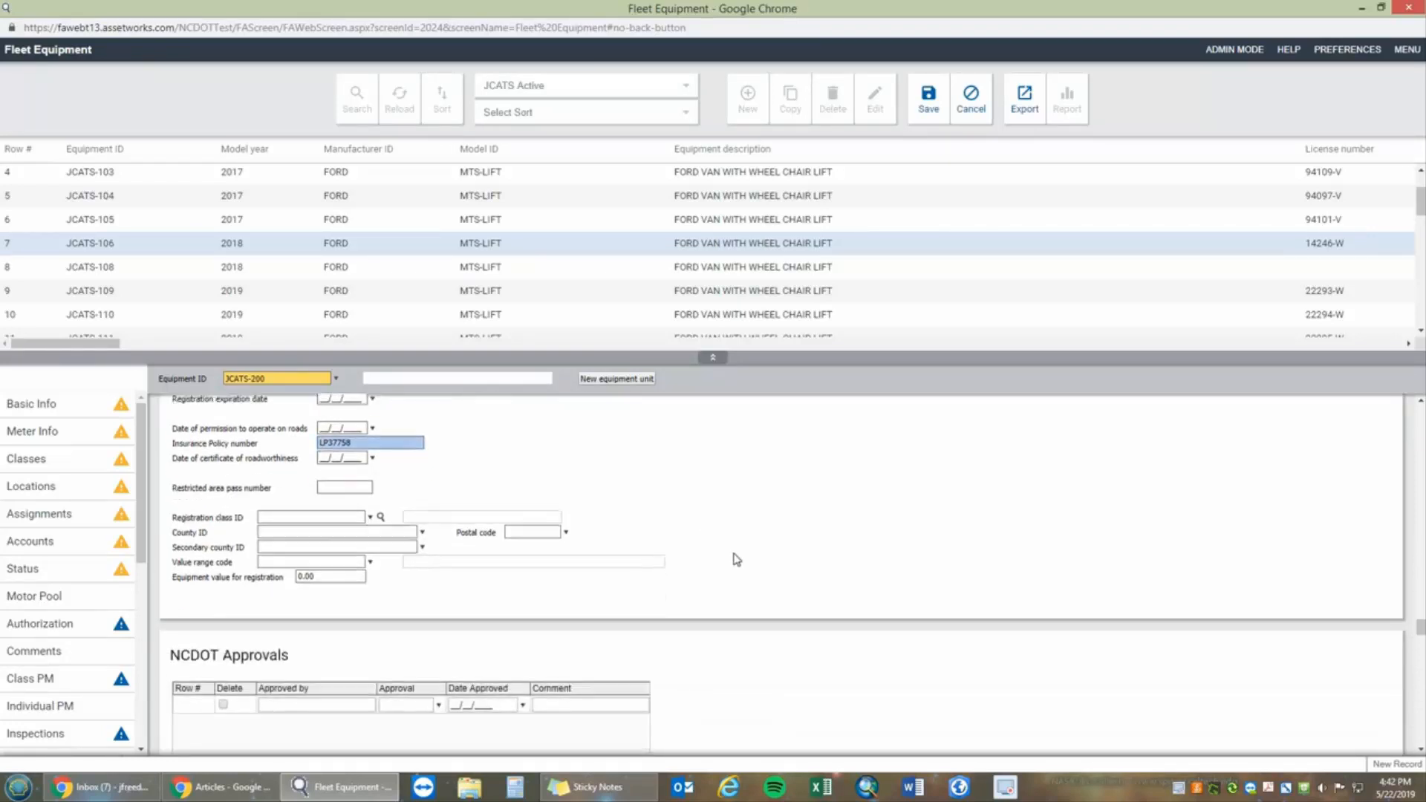
pyautogui.scroll(-3, 750, 548)
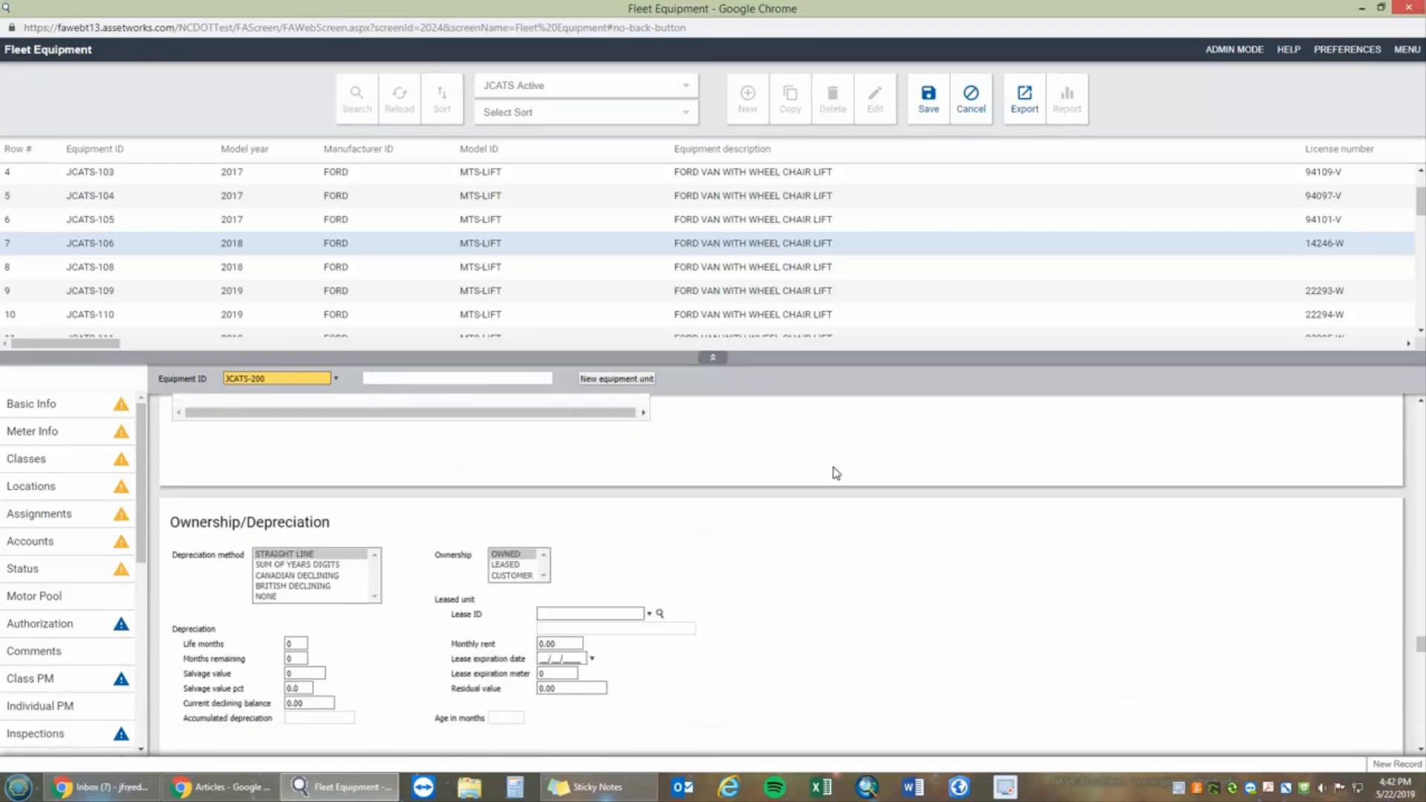
pyautogui.scroll(-5, 802, 572)
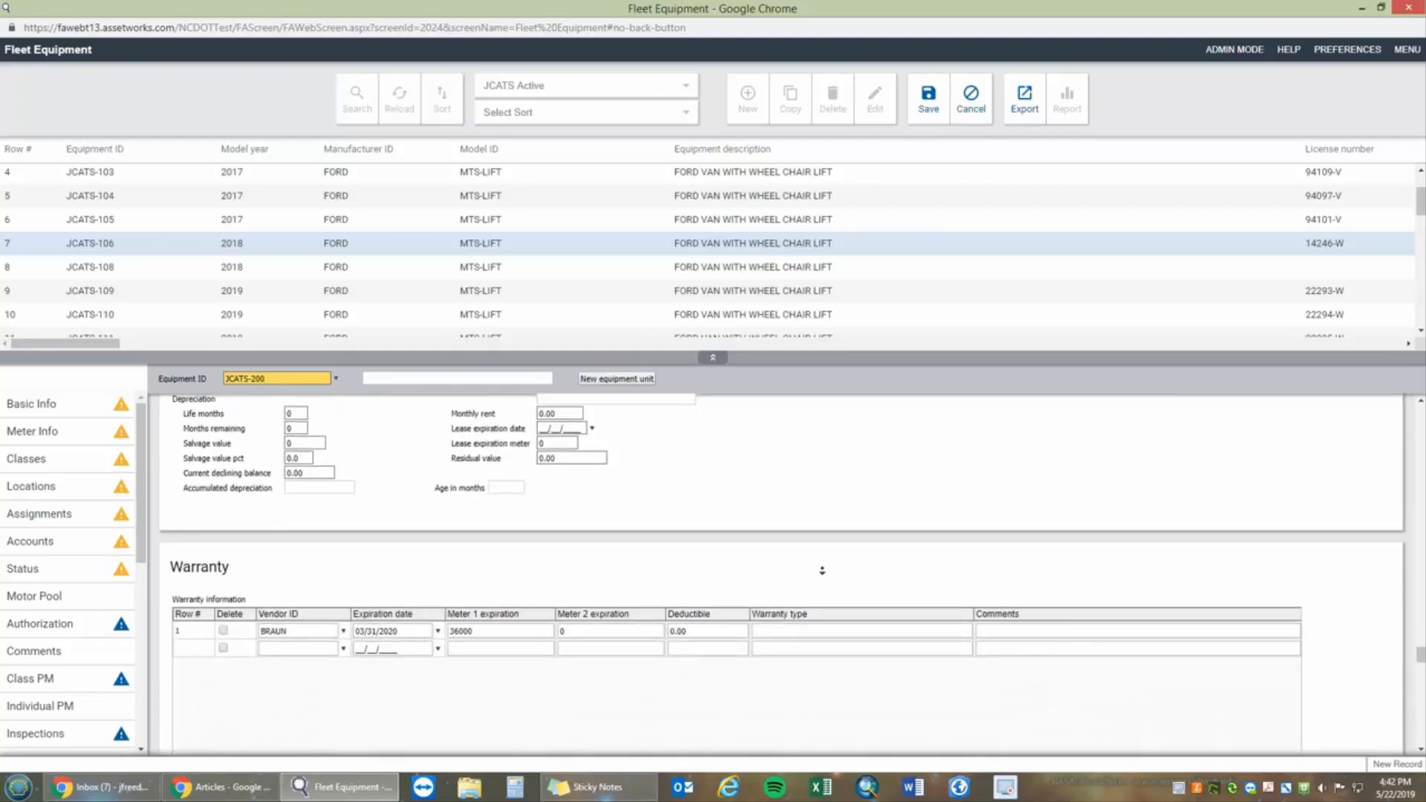
pyautogui.scroll(1, 772, 567)
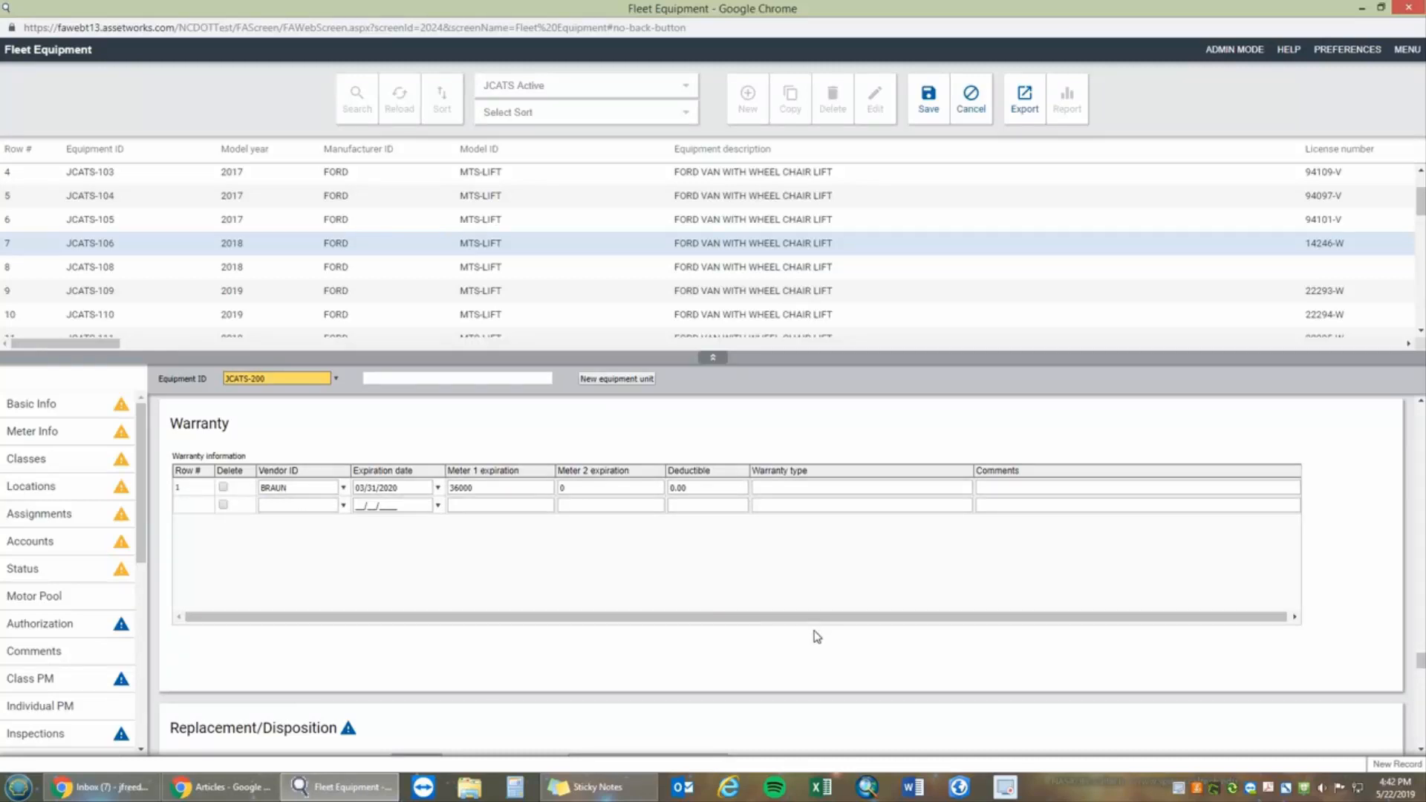
pyautogui.scroll(-3, 808, 674)
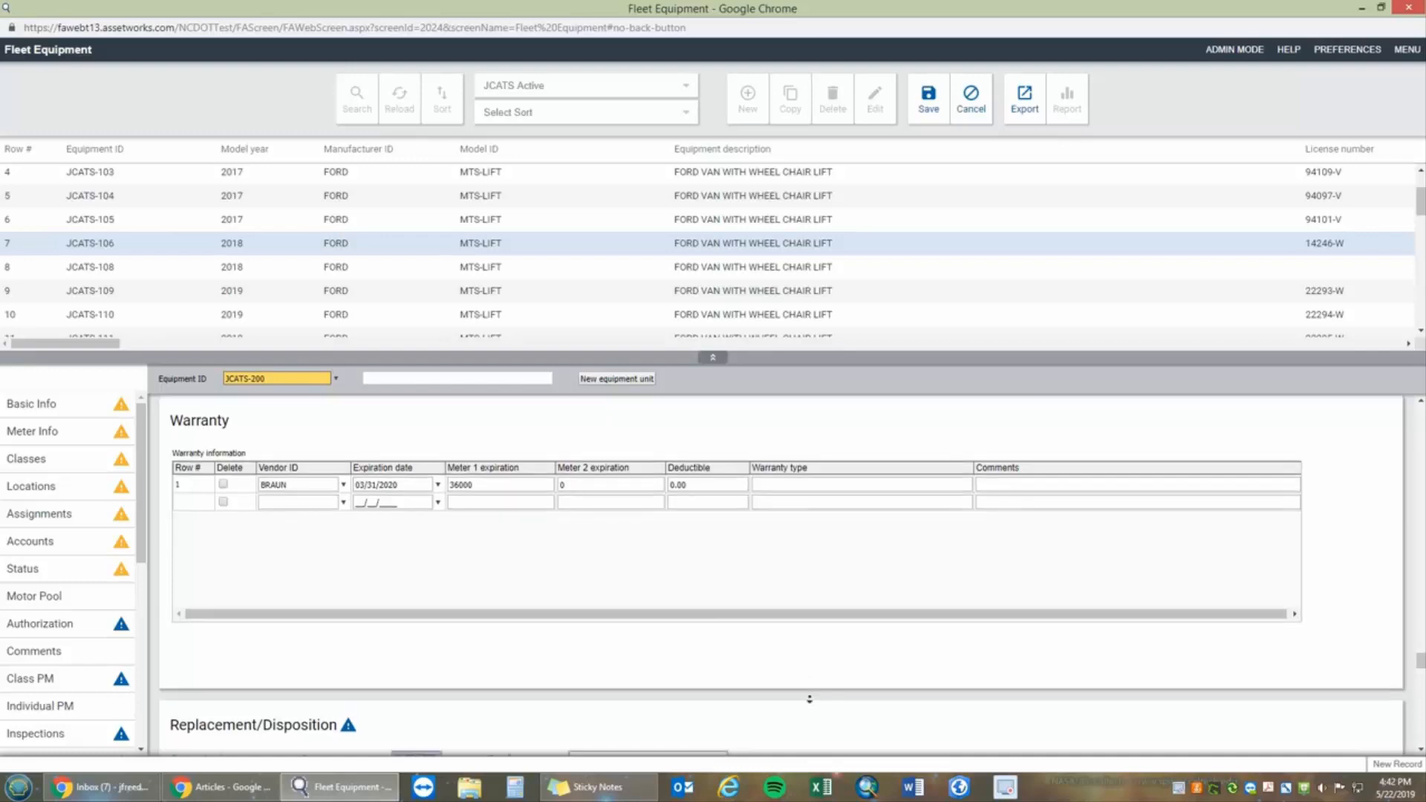
pyautogui.scroll(-1, 834, 573)
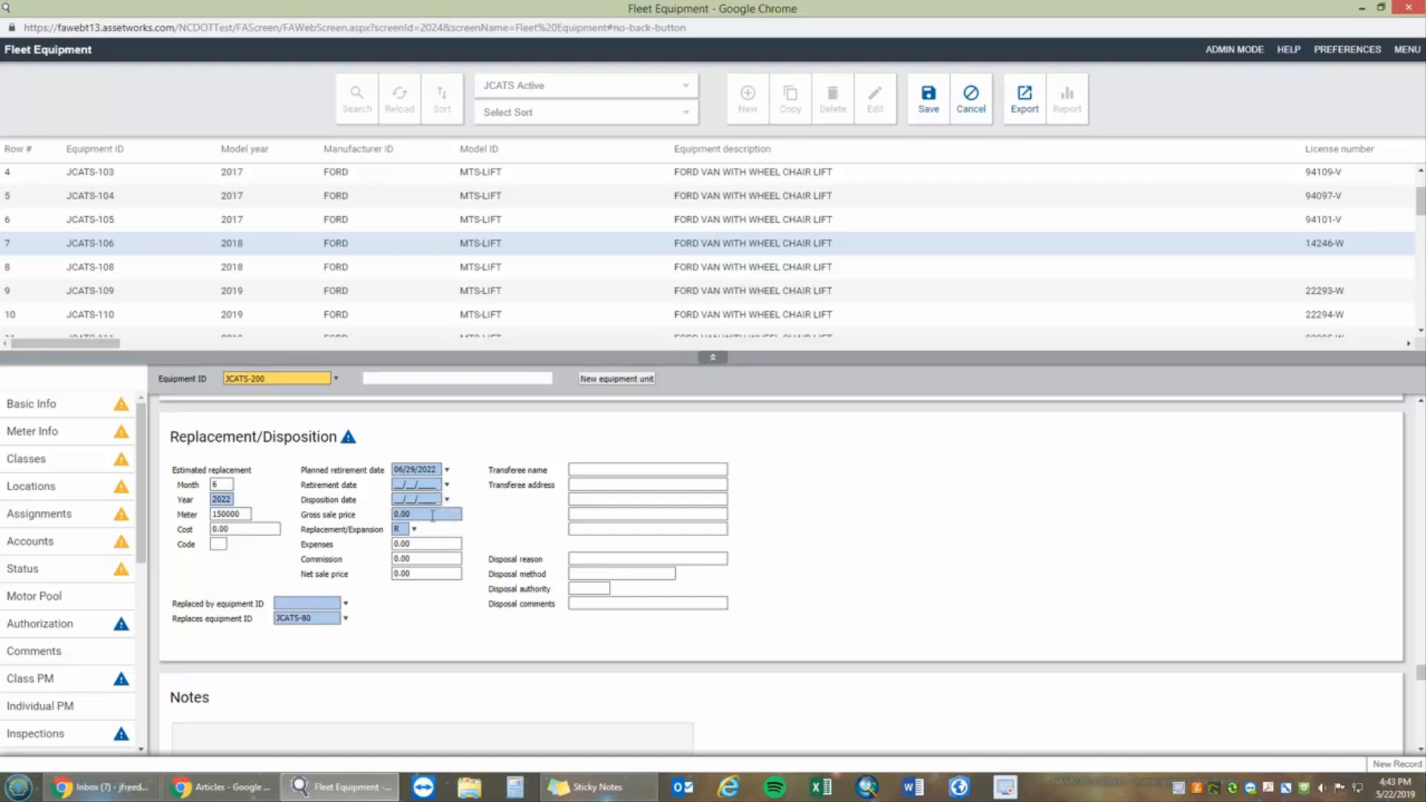
pyautogui.moveTo(394, 515); pyautogui.dragTo(412, 516)
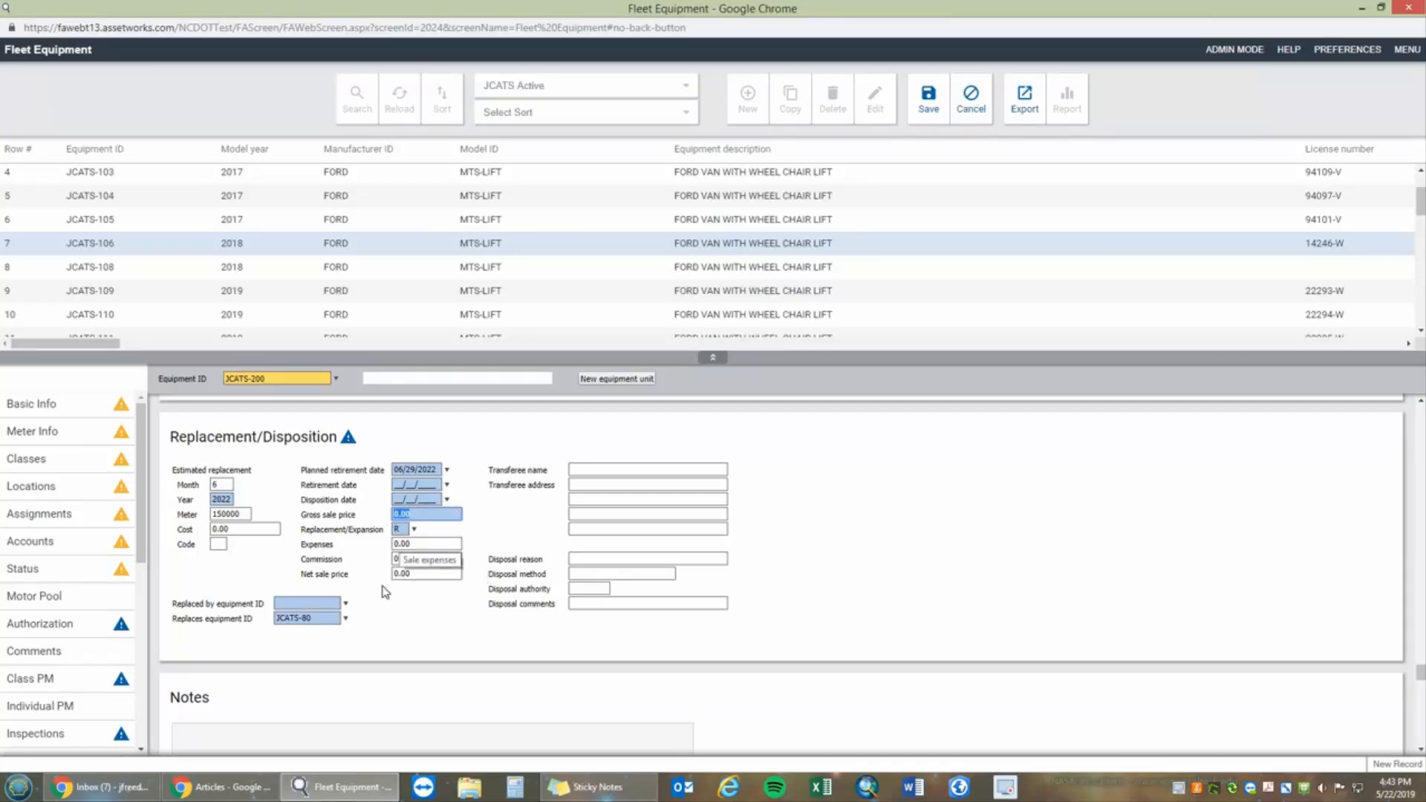
pyautogui.middleClick(359, 635)
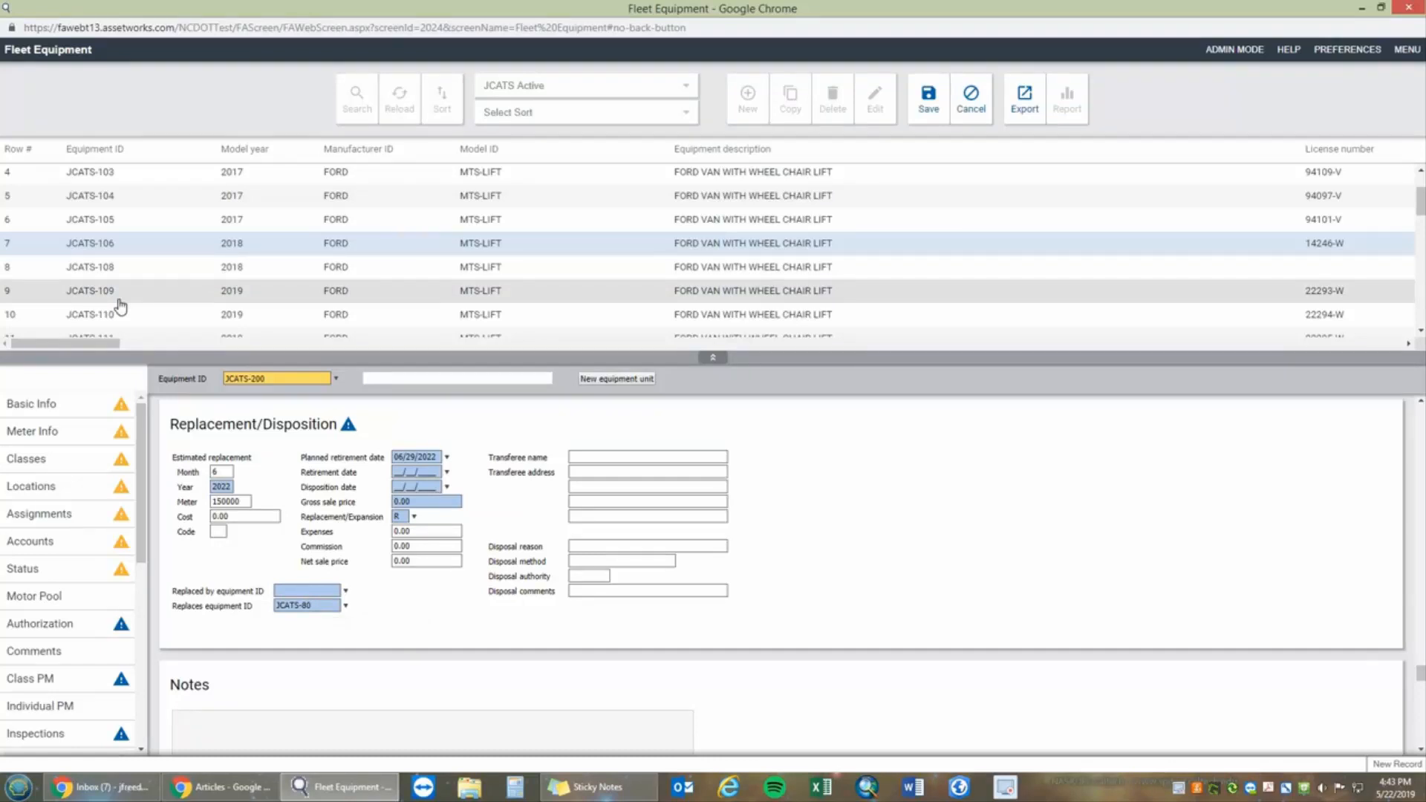
# Set the Replaces equipment ID in the Replacement/Disposition section to JCATS-109, picking it from the matching equipment.
pyautogui.click(311, 607)
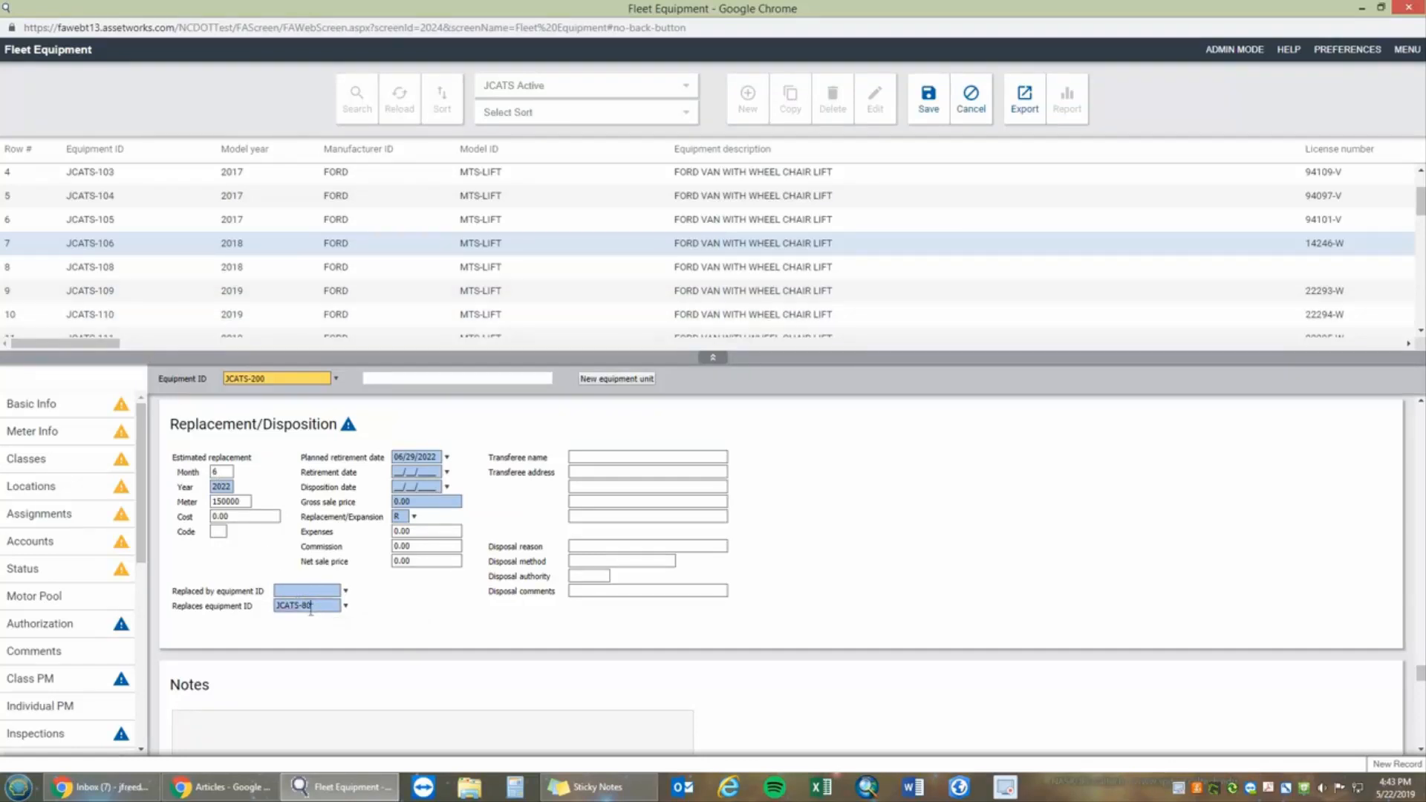
pyautogui.moveTo(310, 606); pyautogui.dragTo(301, 606)
pyautogui.write('109')
pyautogui.click(346, 606)
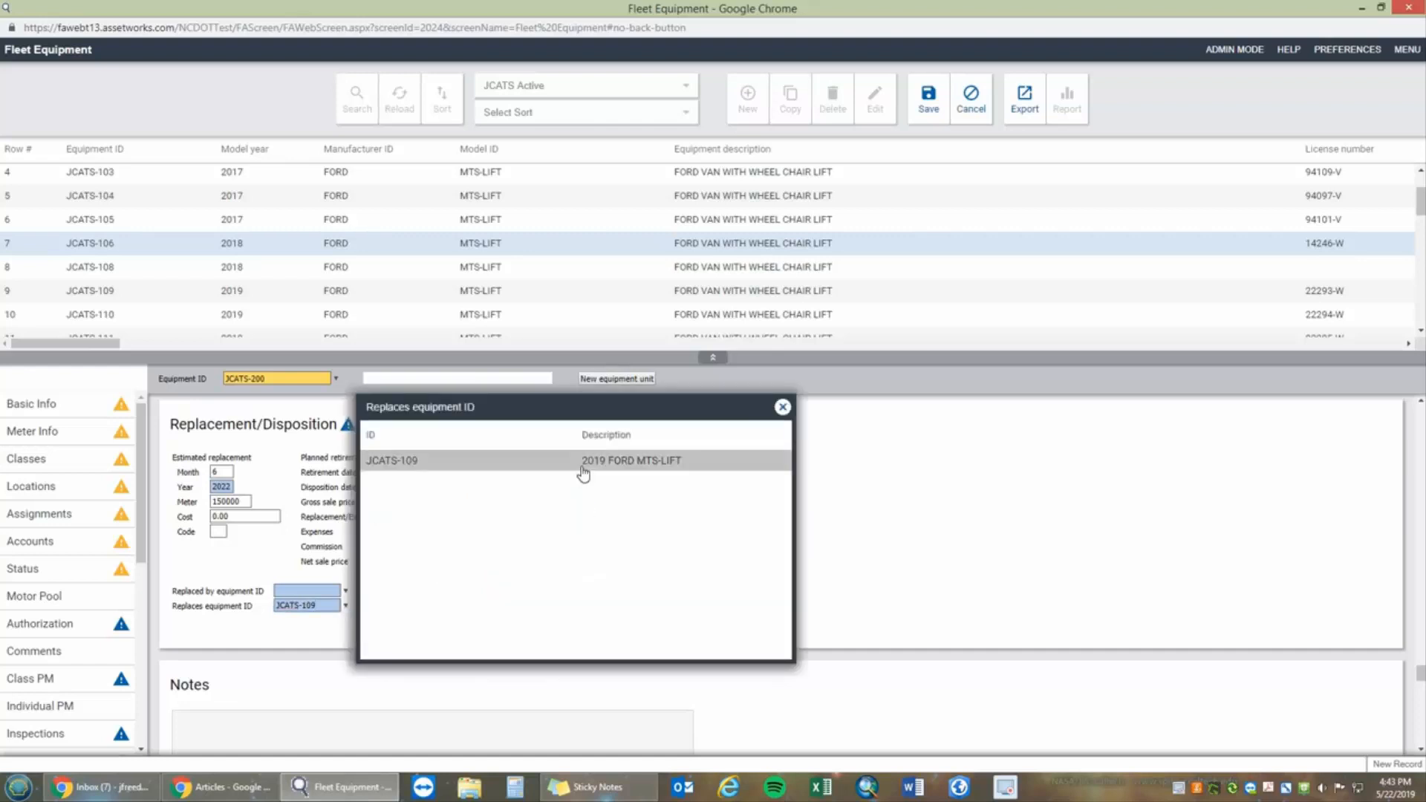
pyautogui.doubleClick(584, 468)
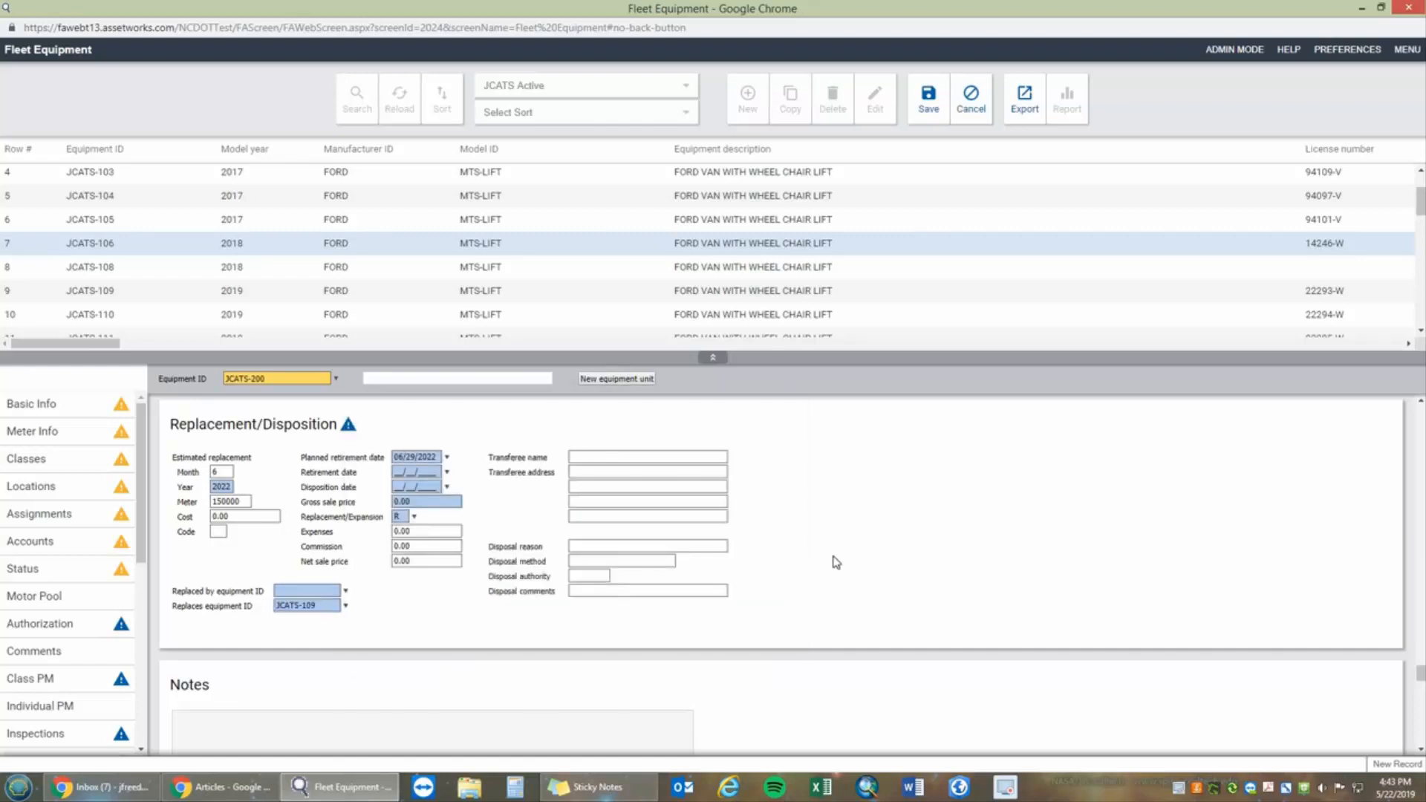
# Change the new record's Equipment ID to JCATS-109.
pyautogui.scroll(-1, 813, 599)
pyautogui.scroll(-4, 814, 599)
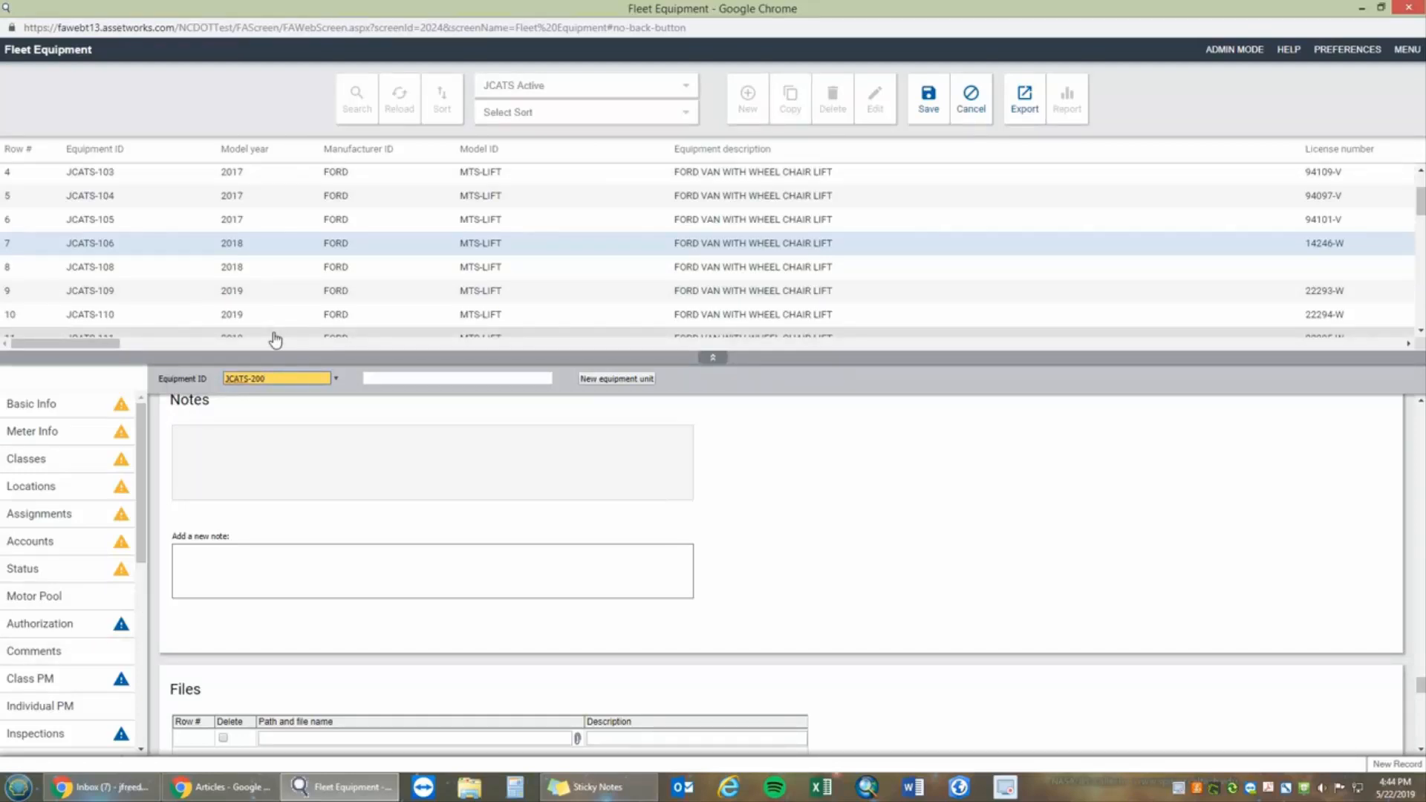
pyautogui.press('BackSpace')
pyautogui.press('BackSpace')
pyautogui.press('BackSpace')
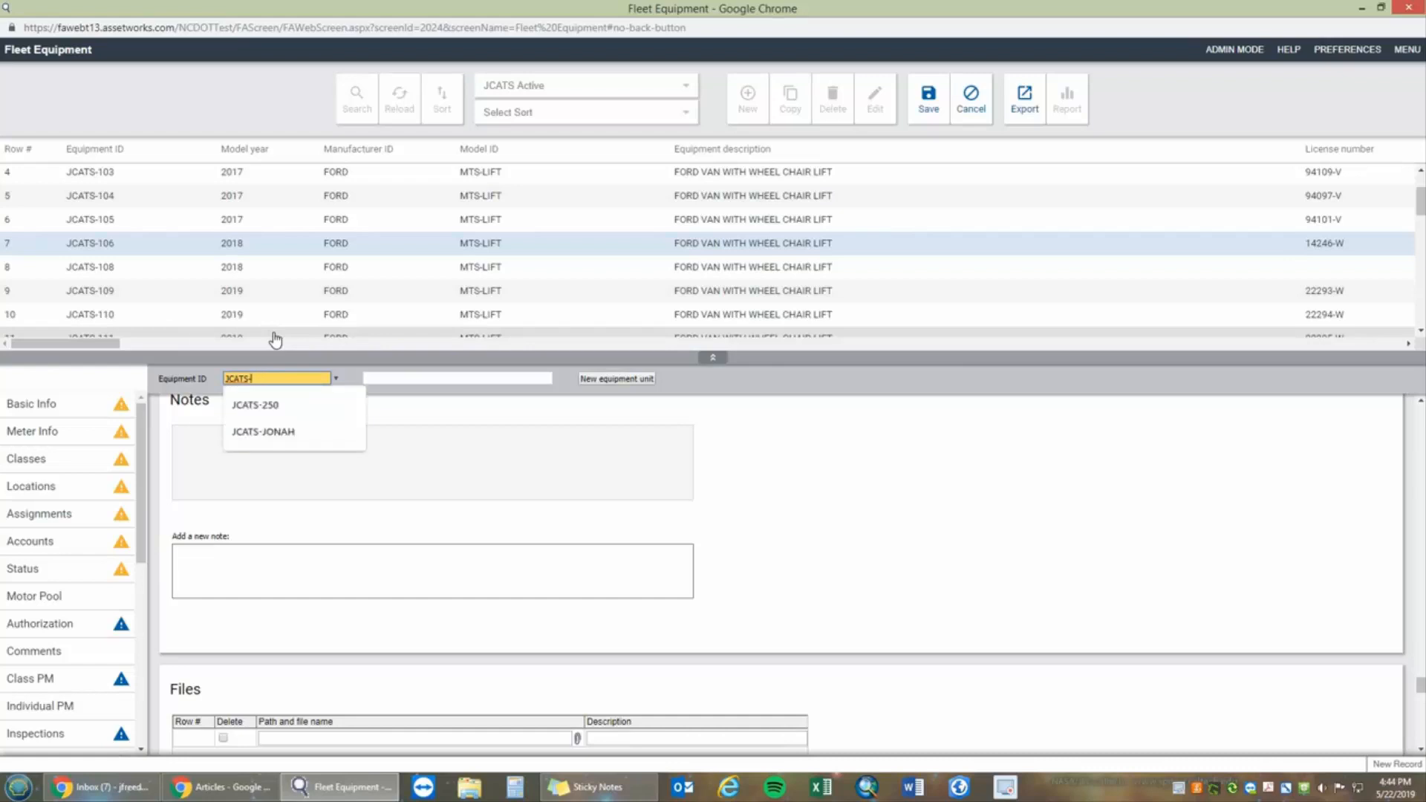
pyautogui.write('109')
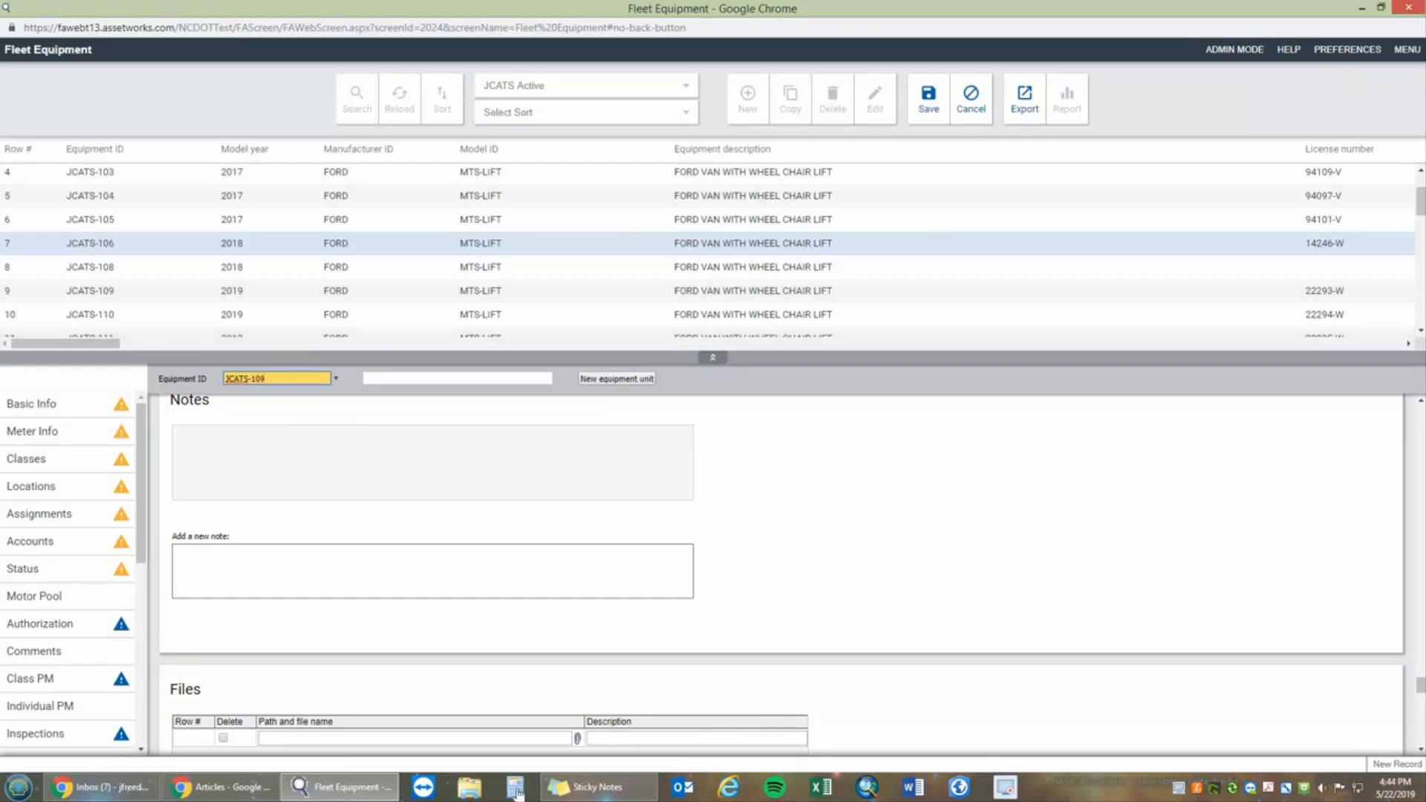
# Try to save the new equipment record under the ID JCATS-109 and check the status message.
pyautogui.click(931, 108)
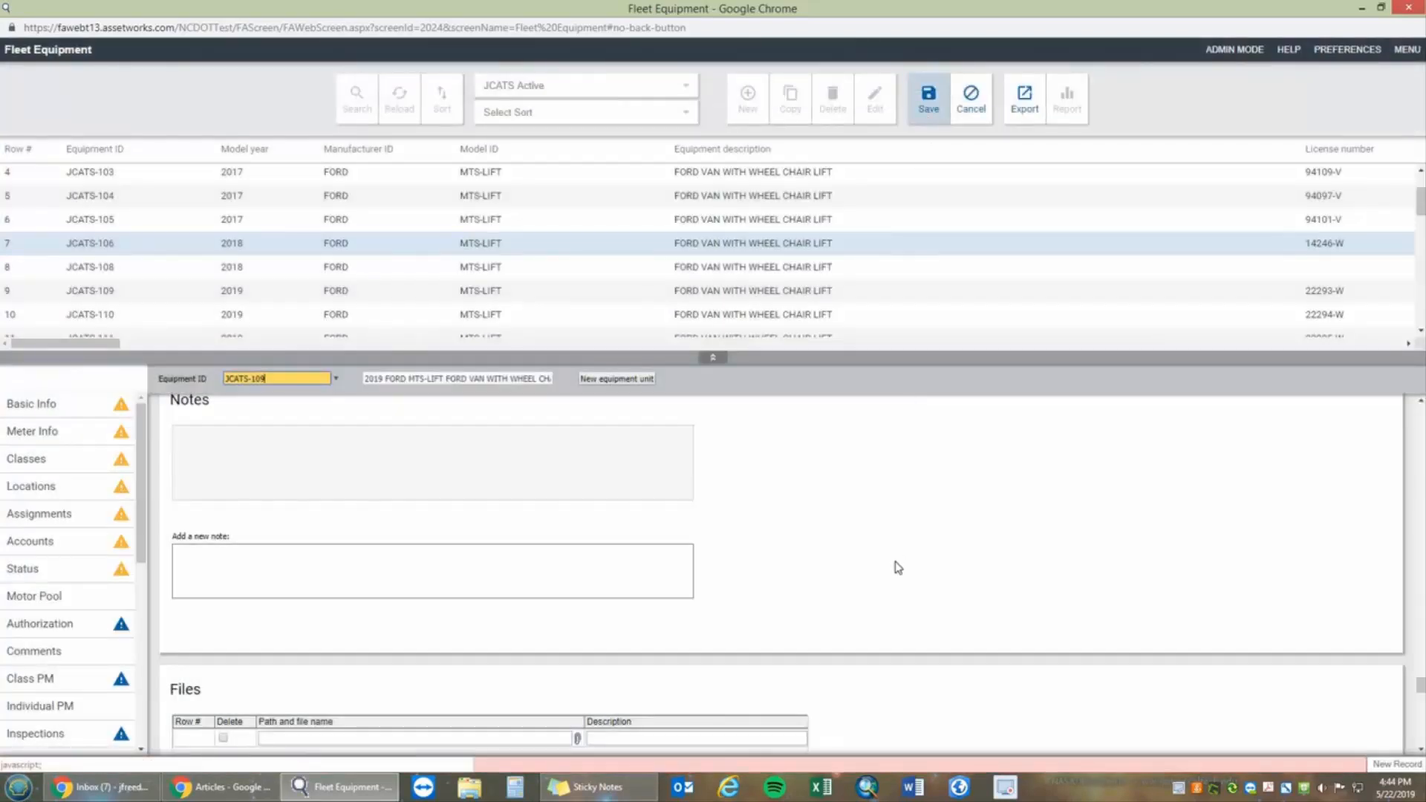
pyautogui.scroll(-2, 897, 571)
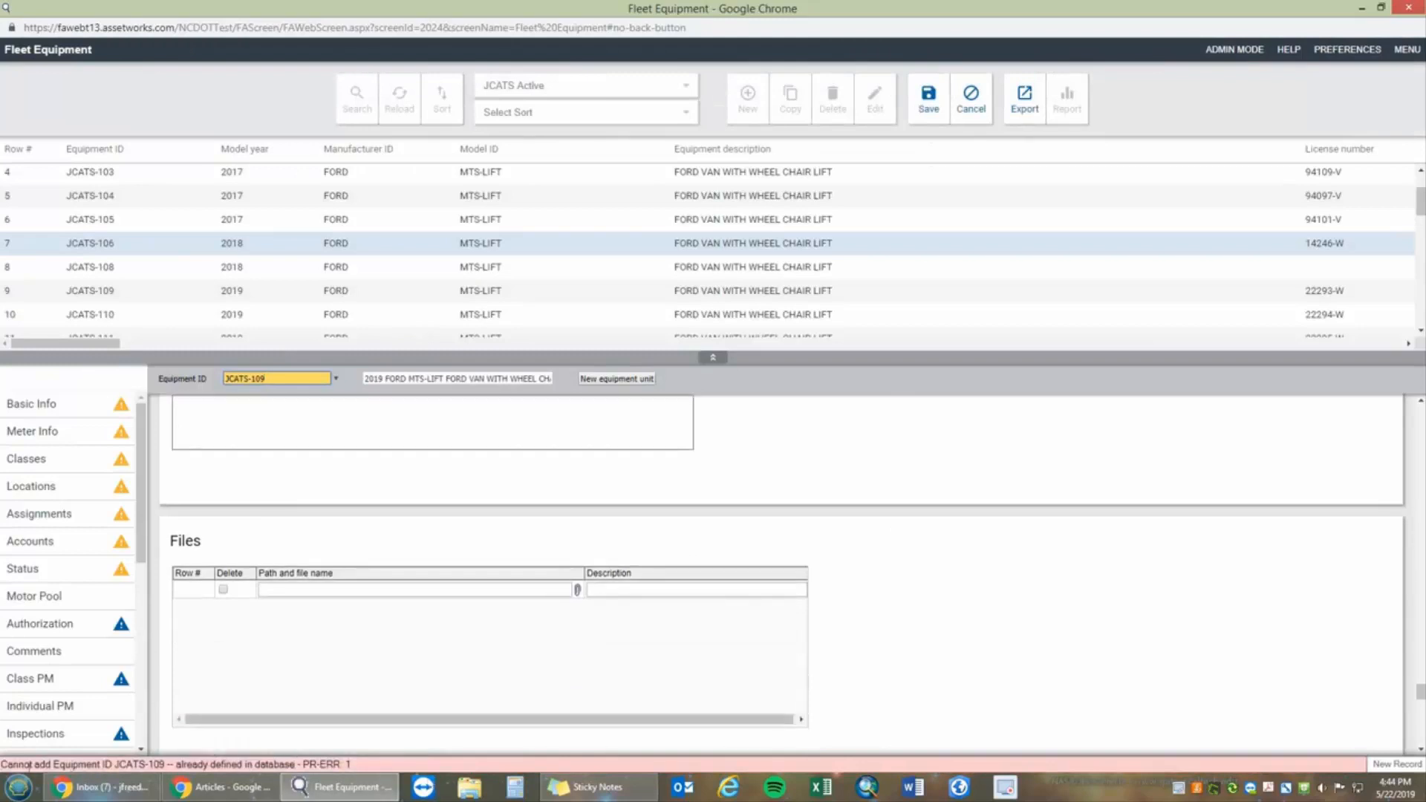
pyautogui.moveTo(4, 765); pyautogui.dragTo(185, 765)
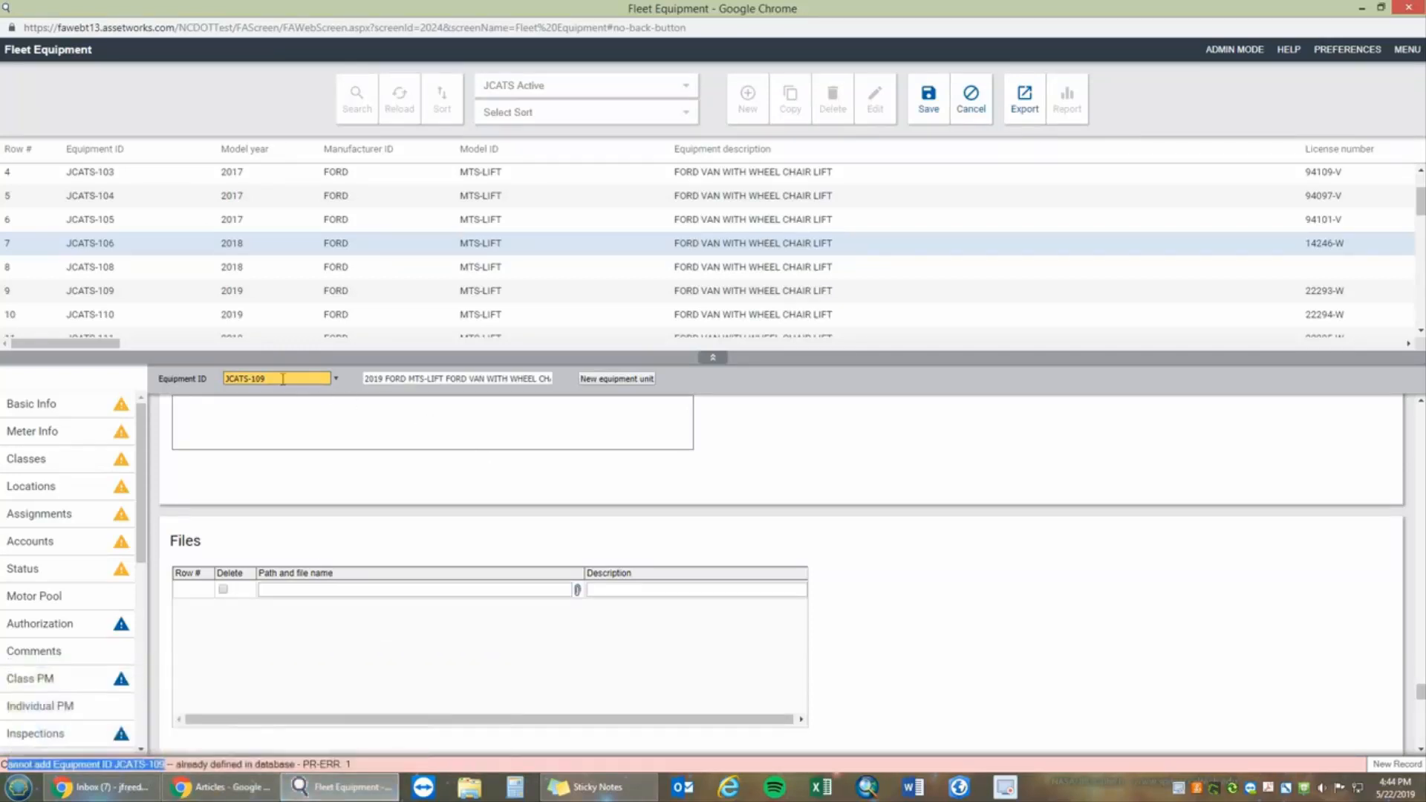
# Change the new record's Equipment ID to JCATS-200 and look over the remaining sections down to Attributes.
pyautogui.moveTo(266, 379); pyautogui.dragTo(251, 379)
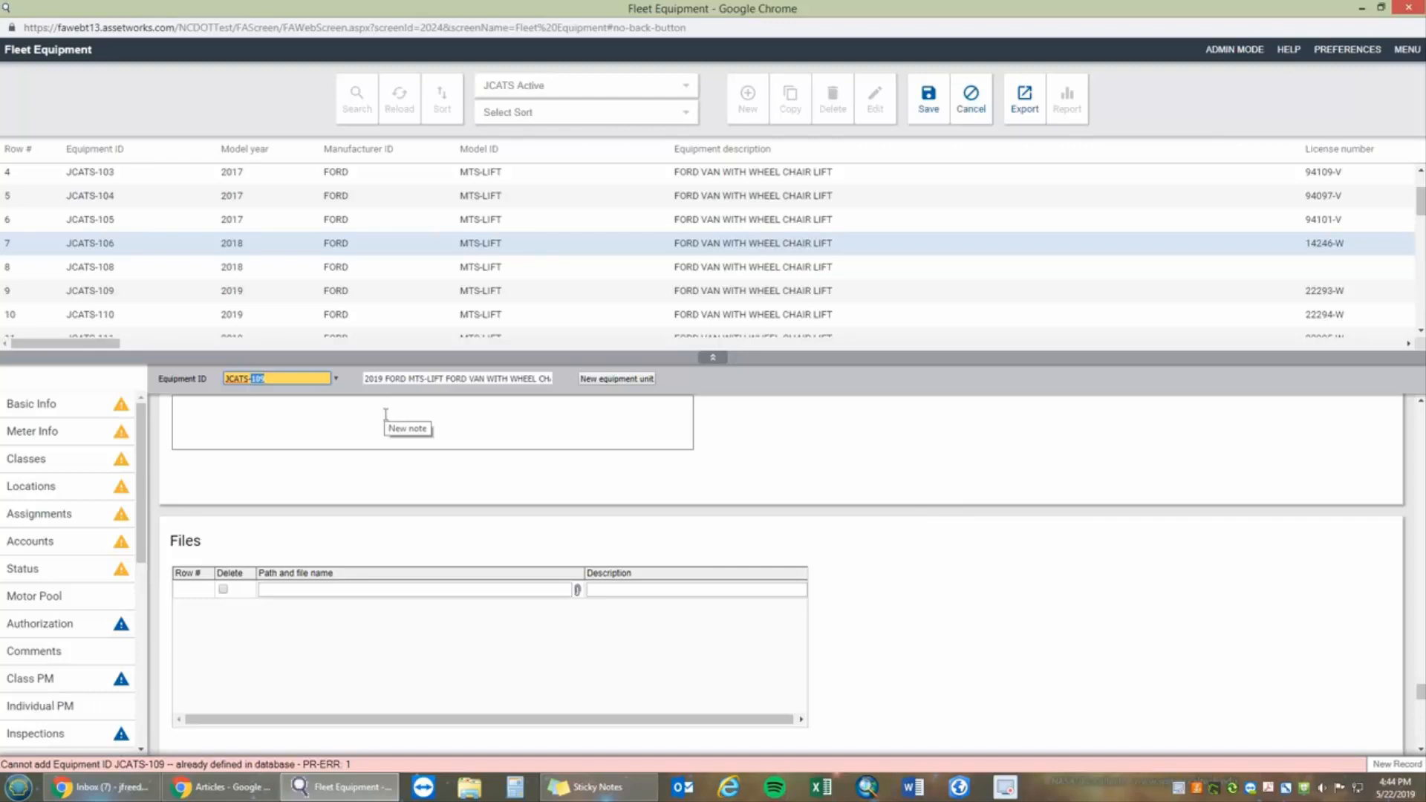
pyautogui.write('200')
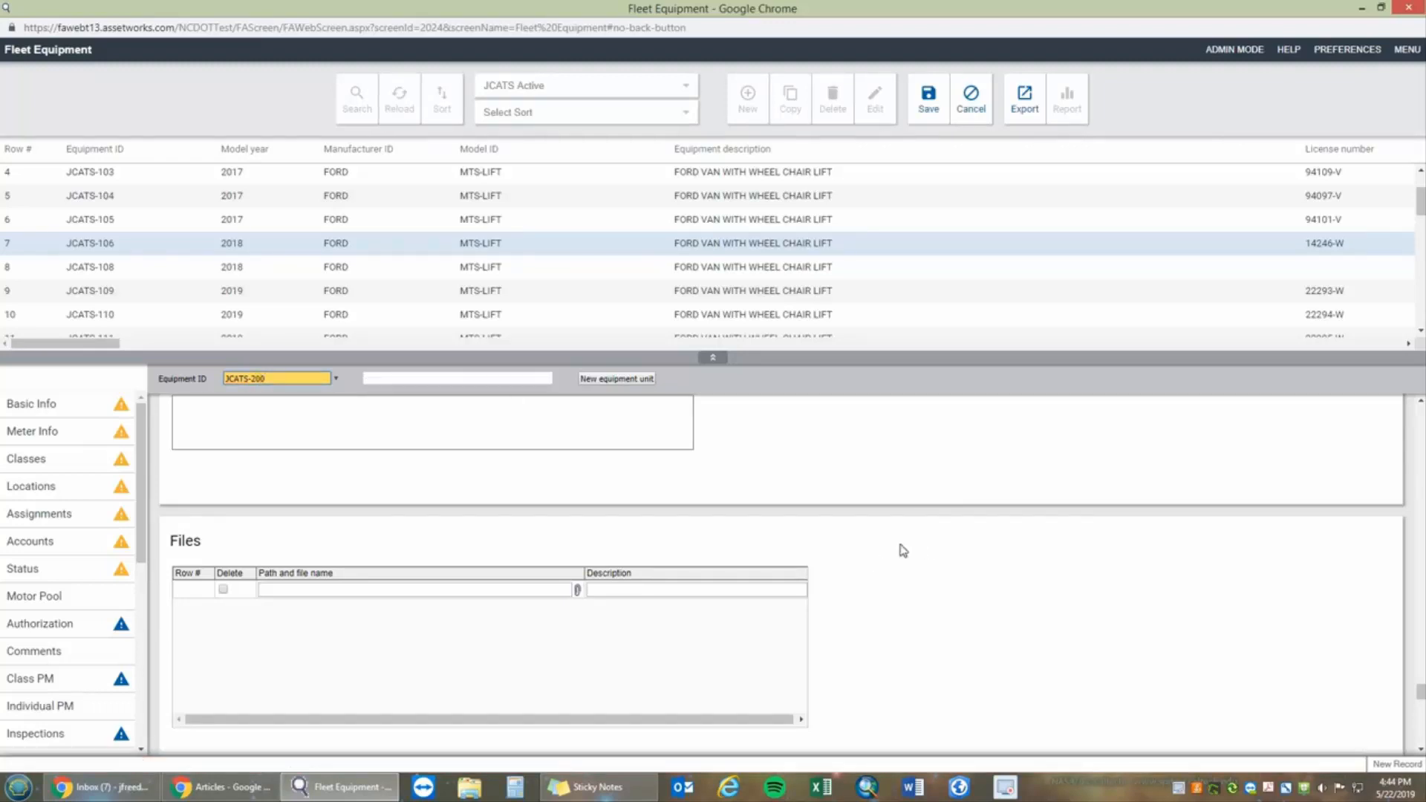
pyautogui.scroll(-4, 899, 550)
pyautogui.scroll(-5, 895, 546)
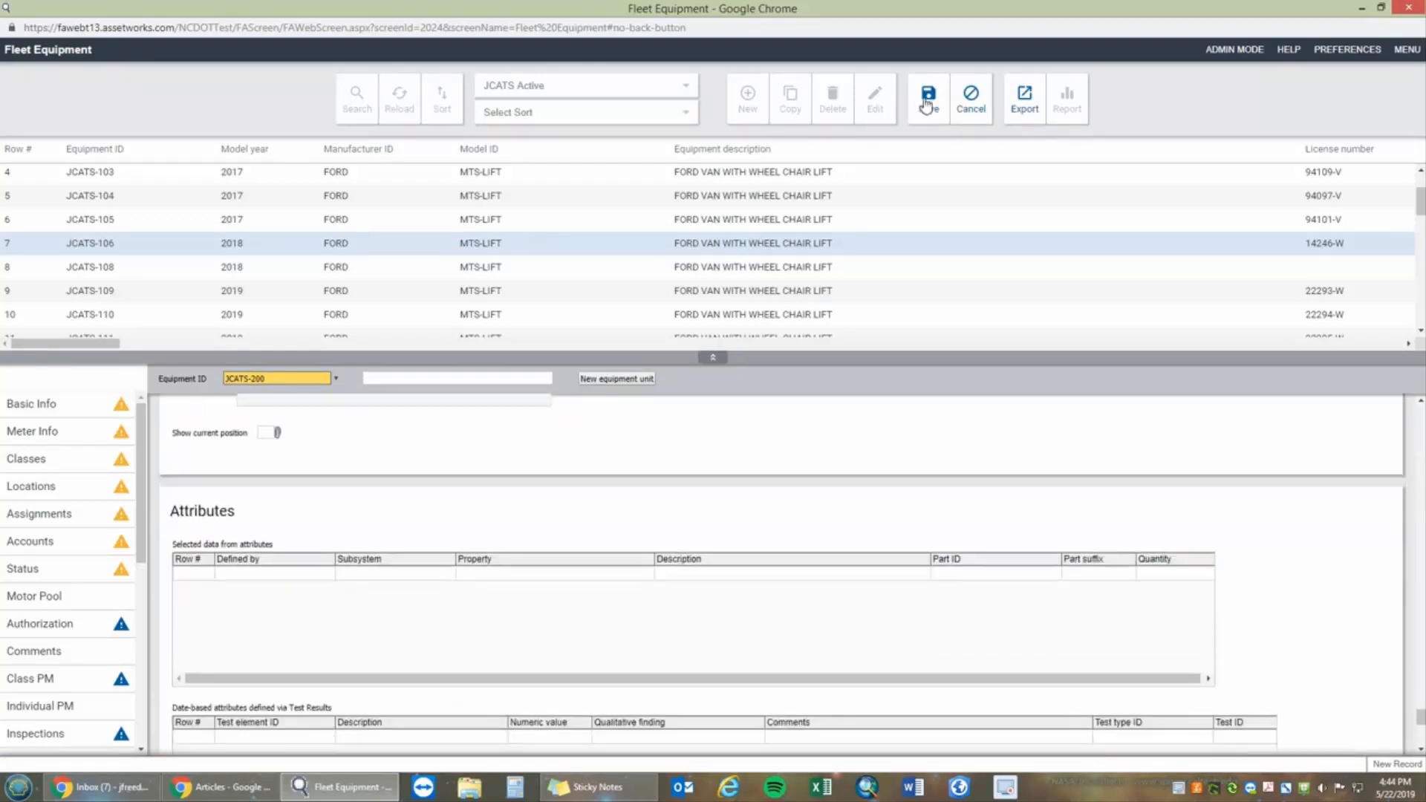
# Save the new equipment record, acknowledge the inventory message and locate JCATS-200 in the equipment list.
pyautogui.click(930, 104)
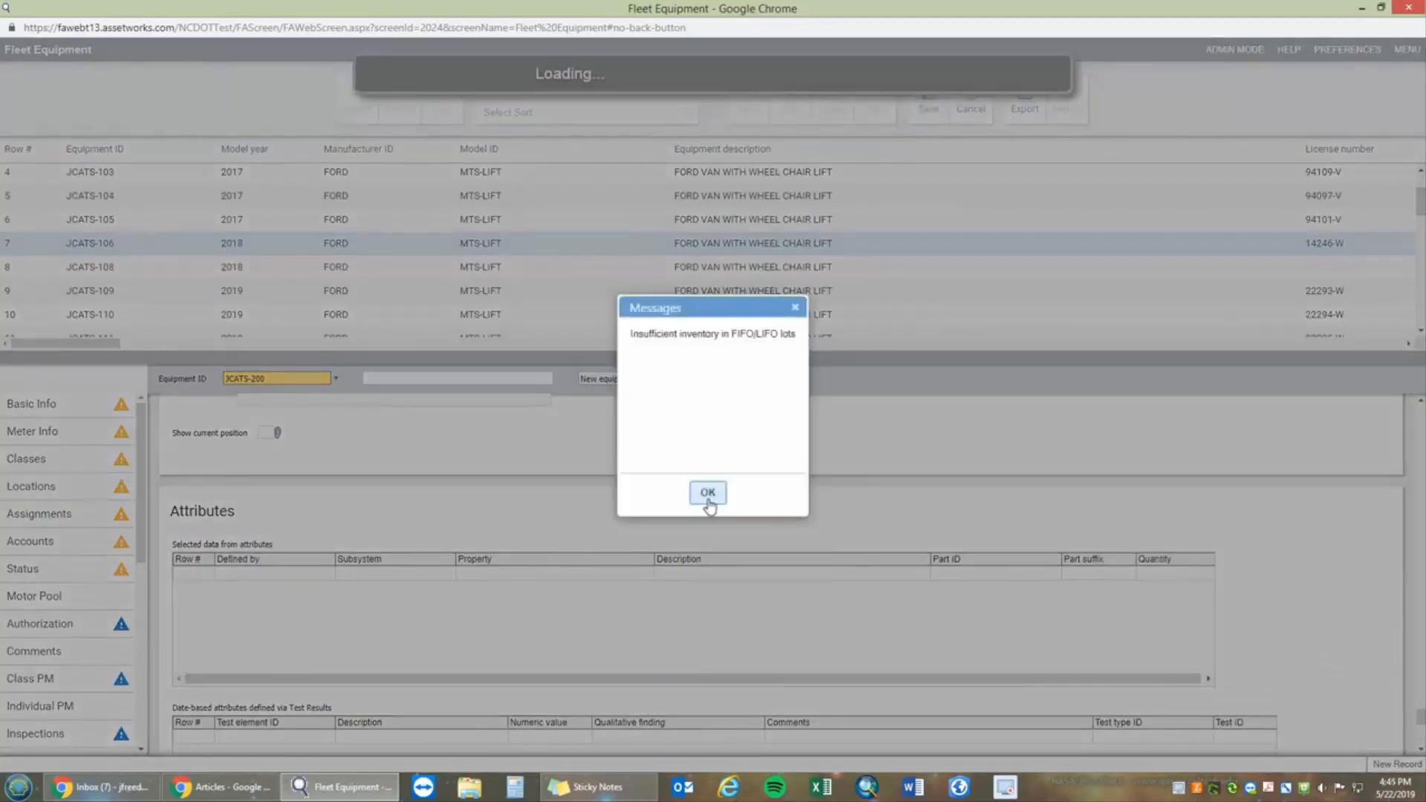
pyautogui.click(708, 493)
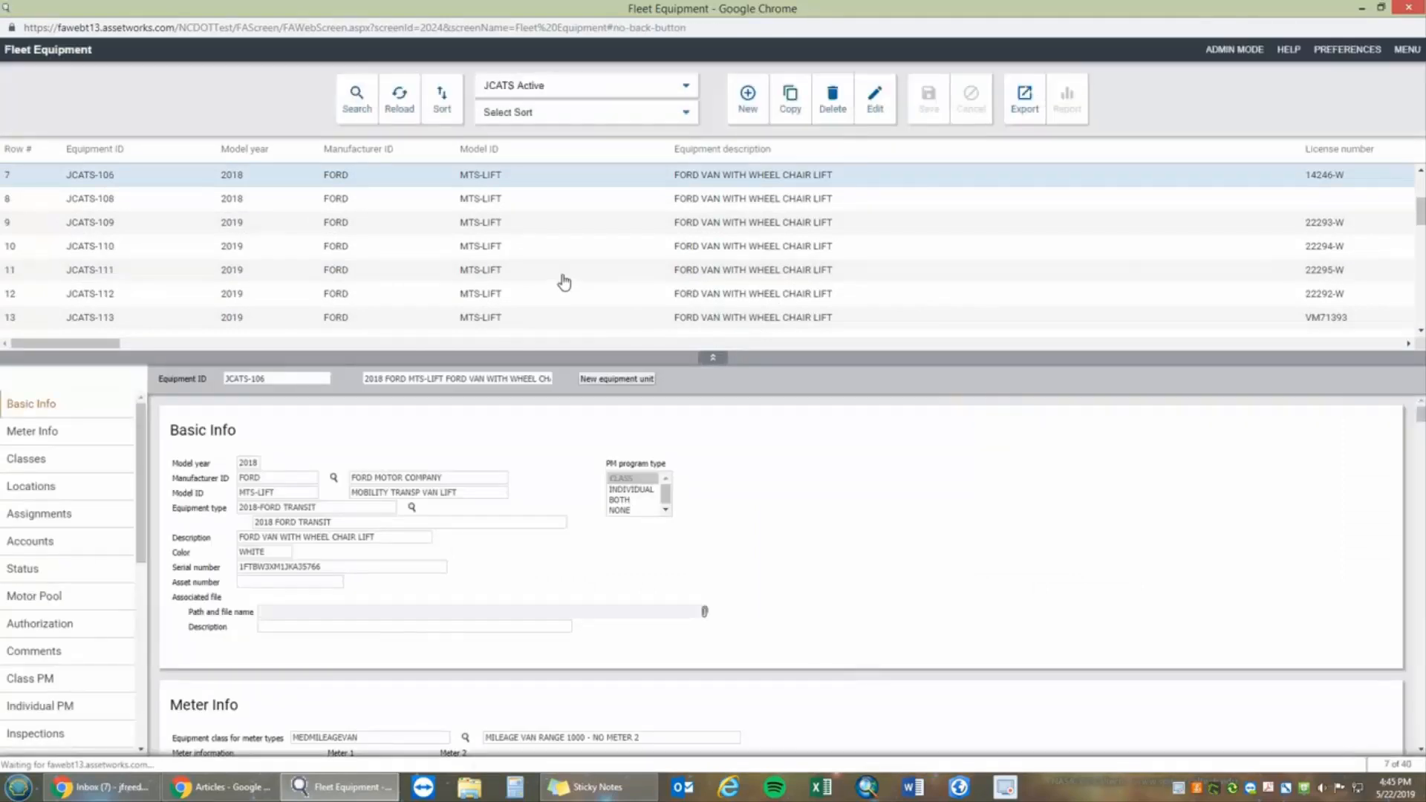
pyautogui.scroll(-3, 582, 223)
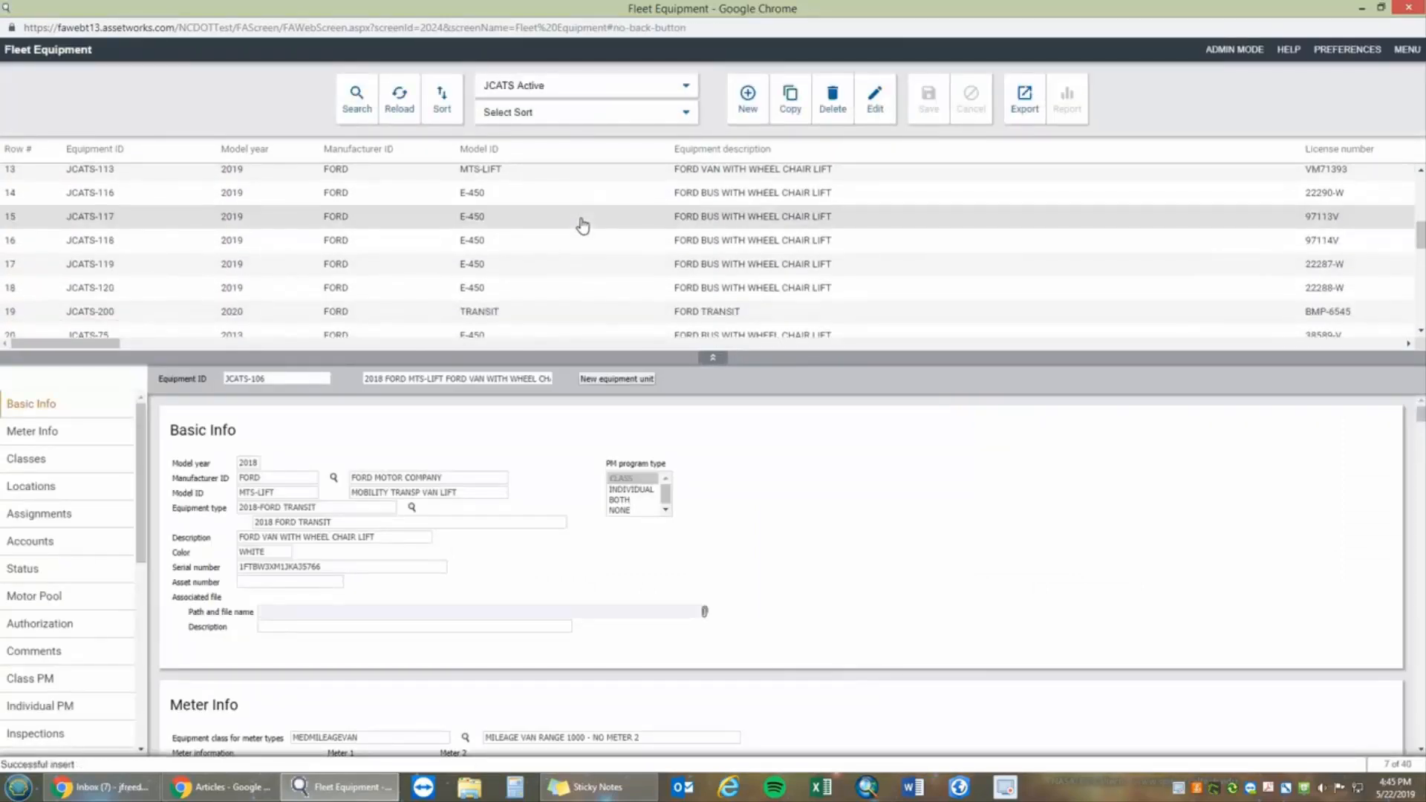
pyautogui.scroll(-2, 582, 226)
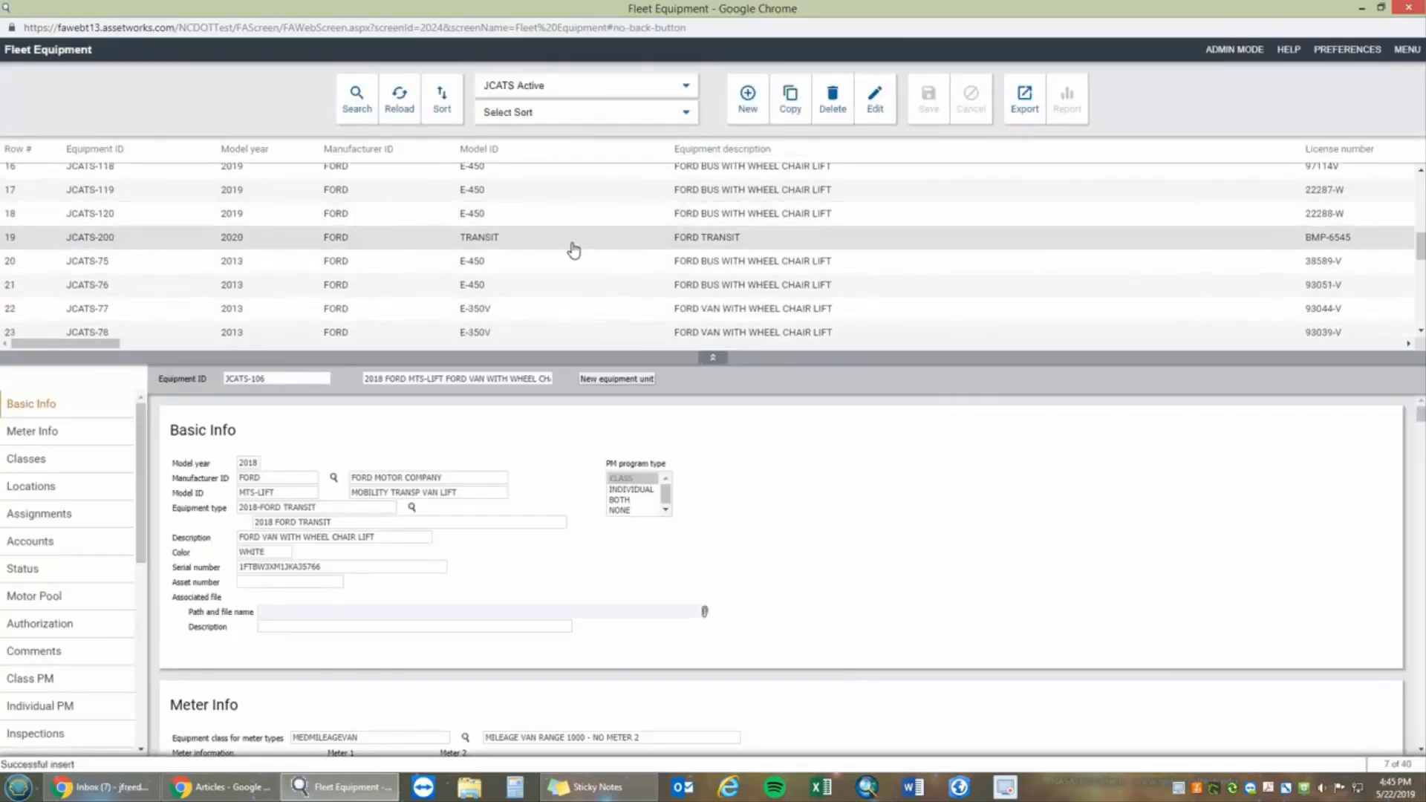